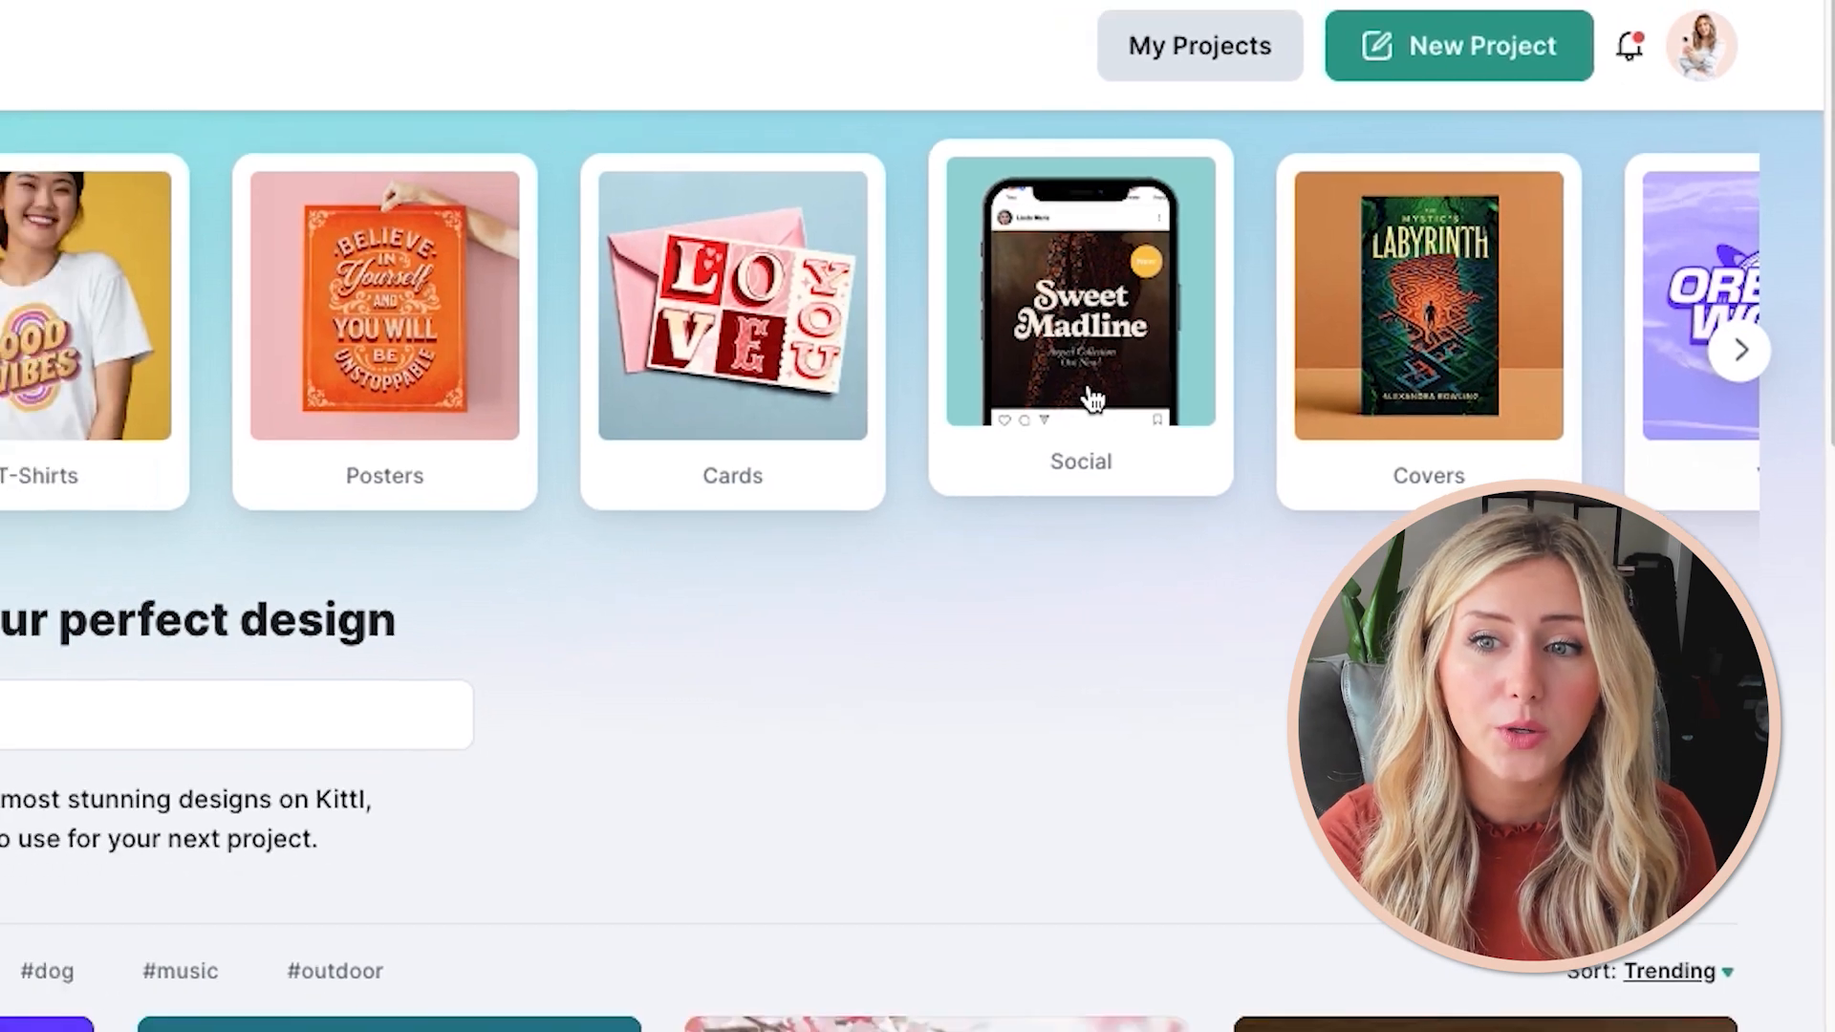
# Step: Browse the Social and Covers template galleries and look through the other design categories
pyautogui.click(1044, 409)
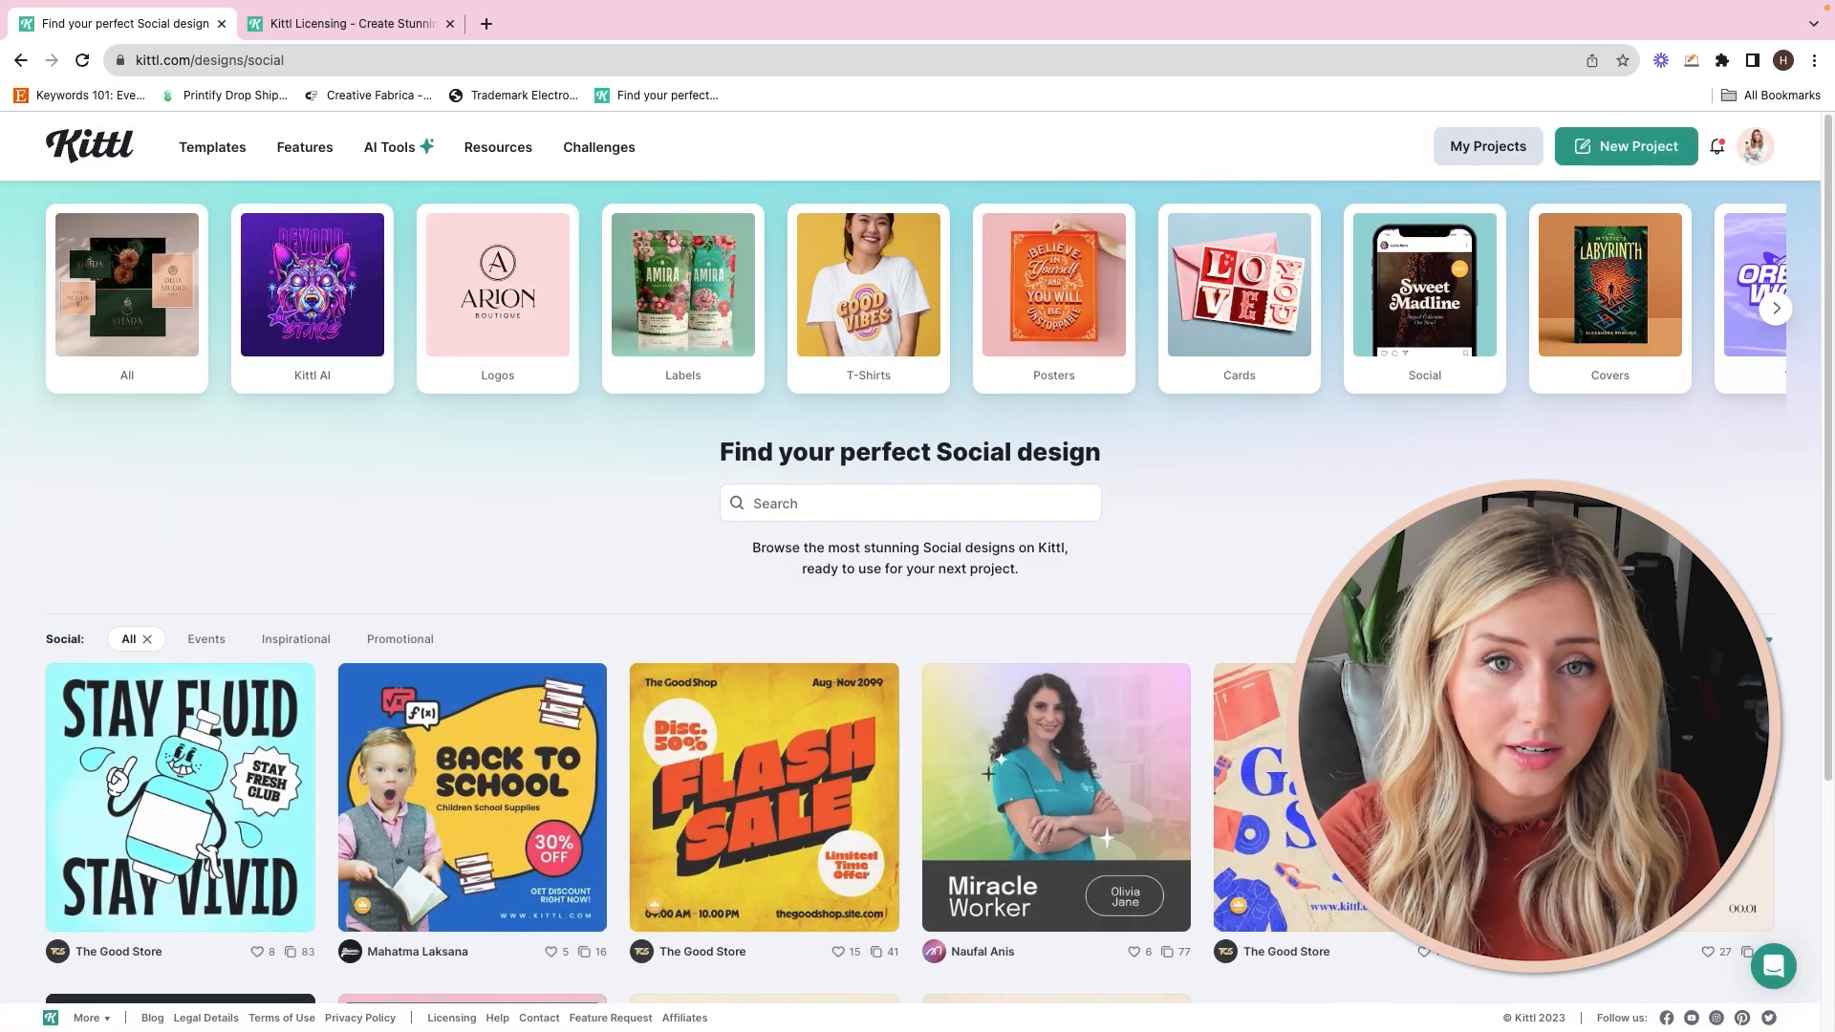
pyautogui.scroll(-1, 1424, 287)
pyautogui.scroll(-3, 1348, 746)
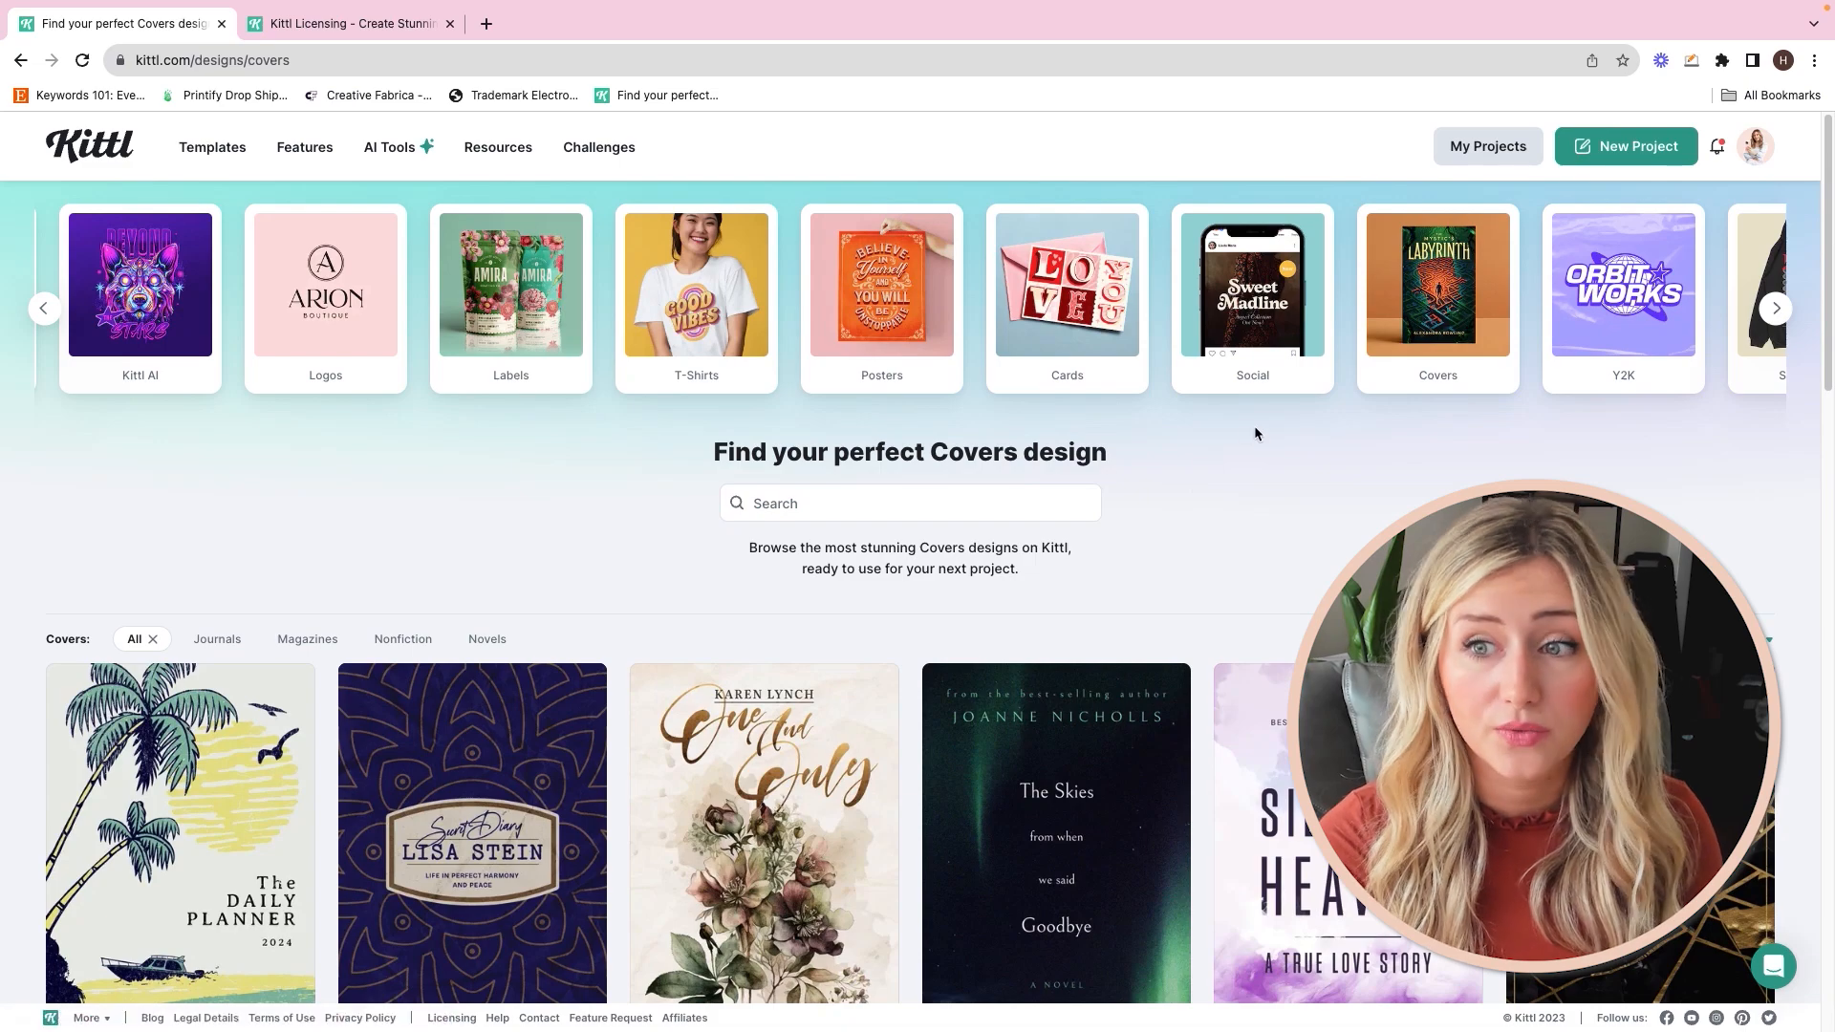
pyautogui.scroll(-10, 1261, 621)
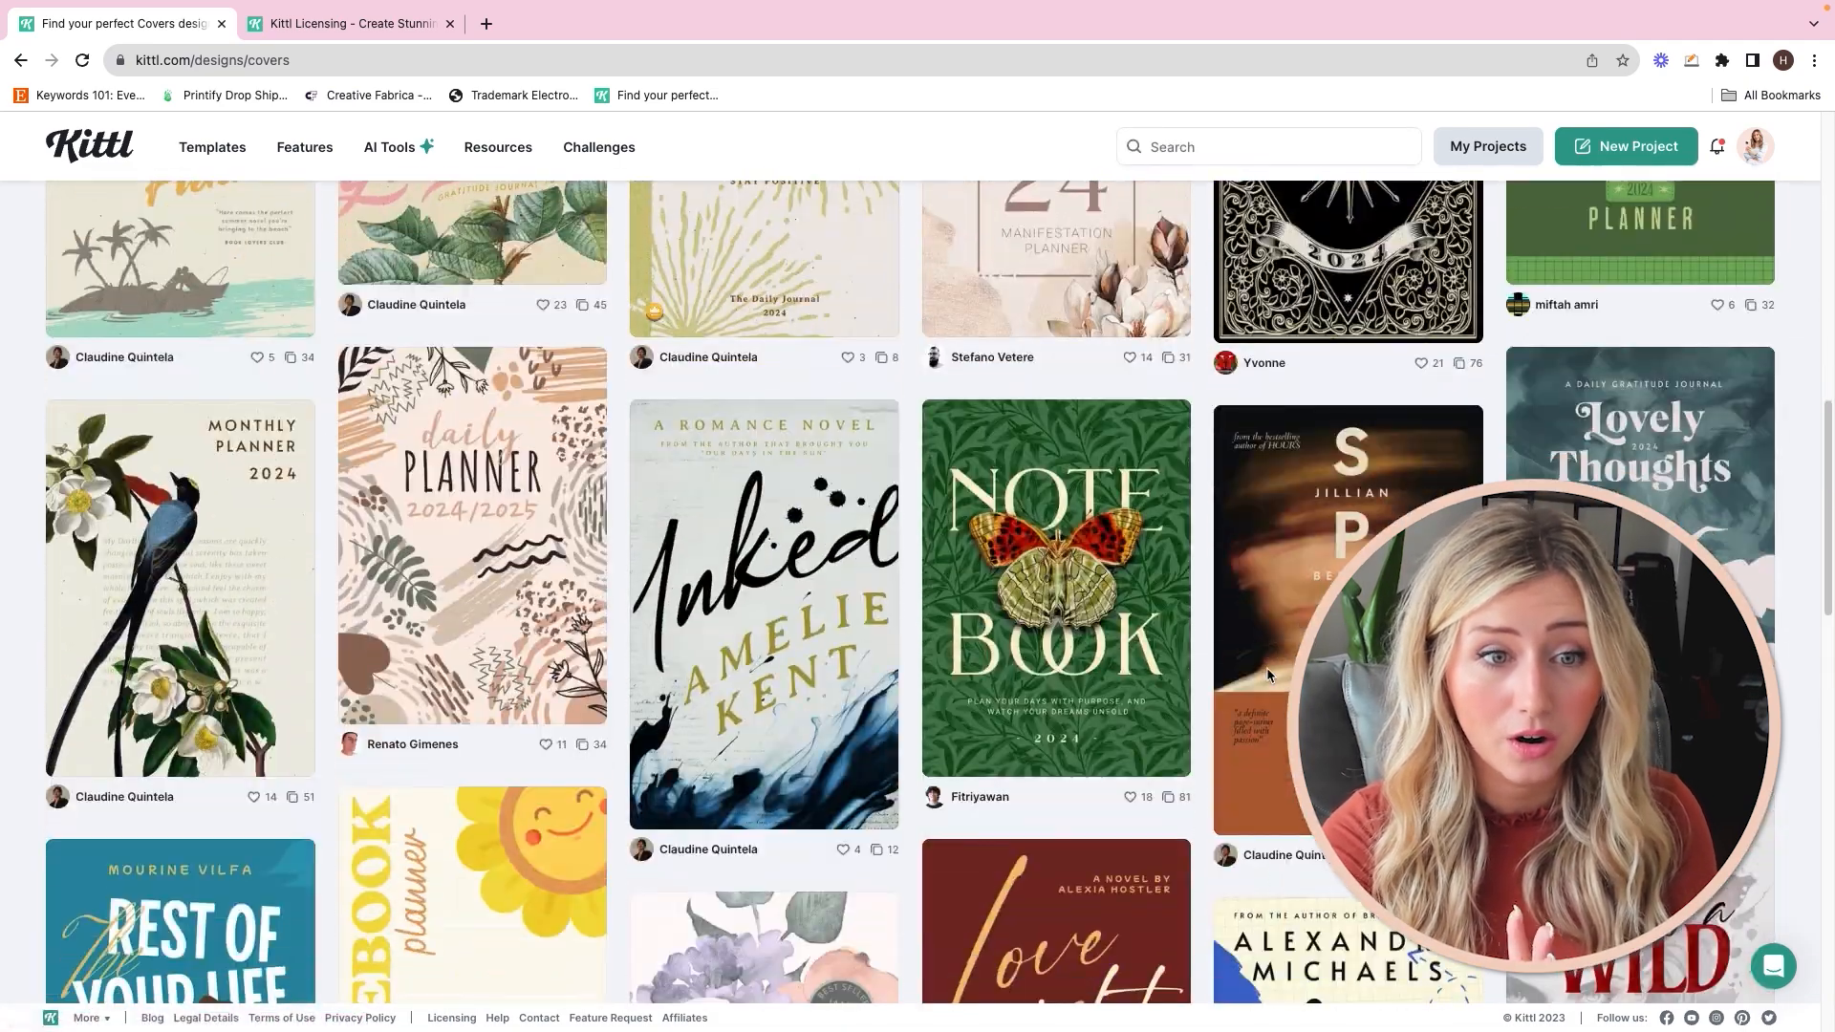
pyautogui.moveTo(1267, 676)
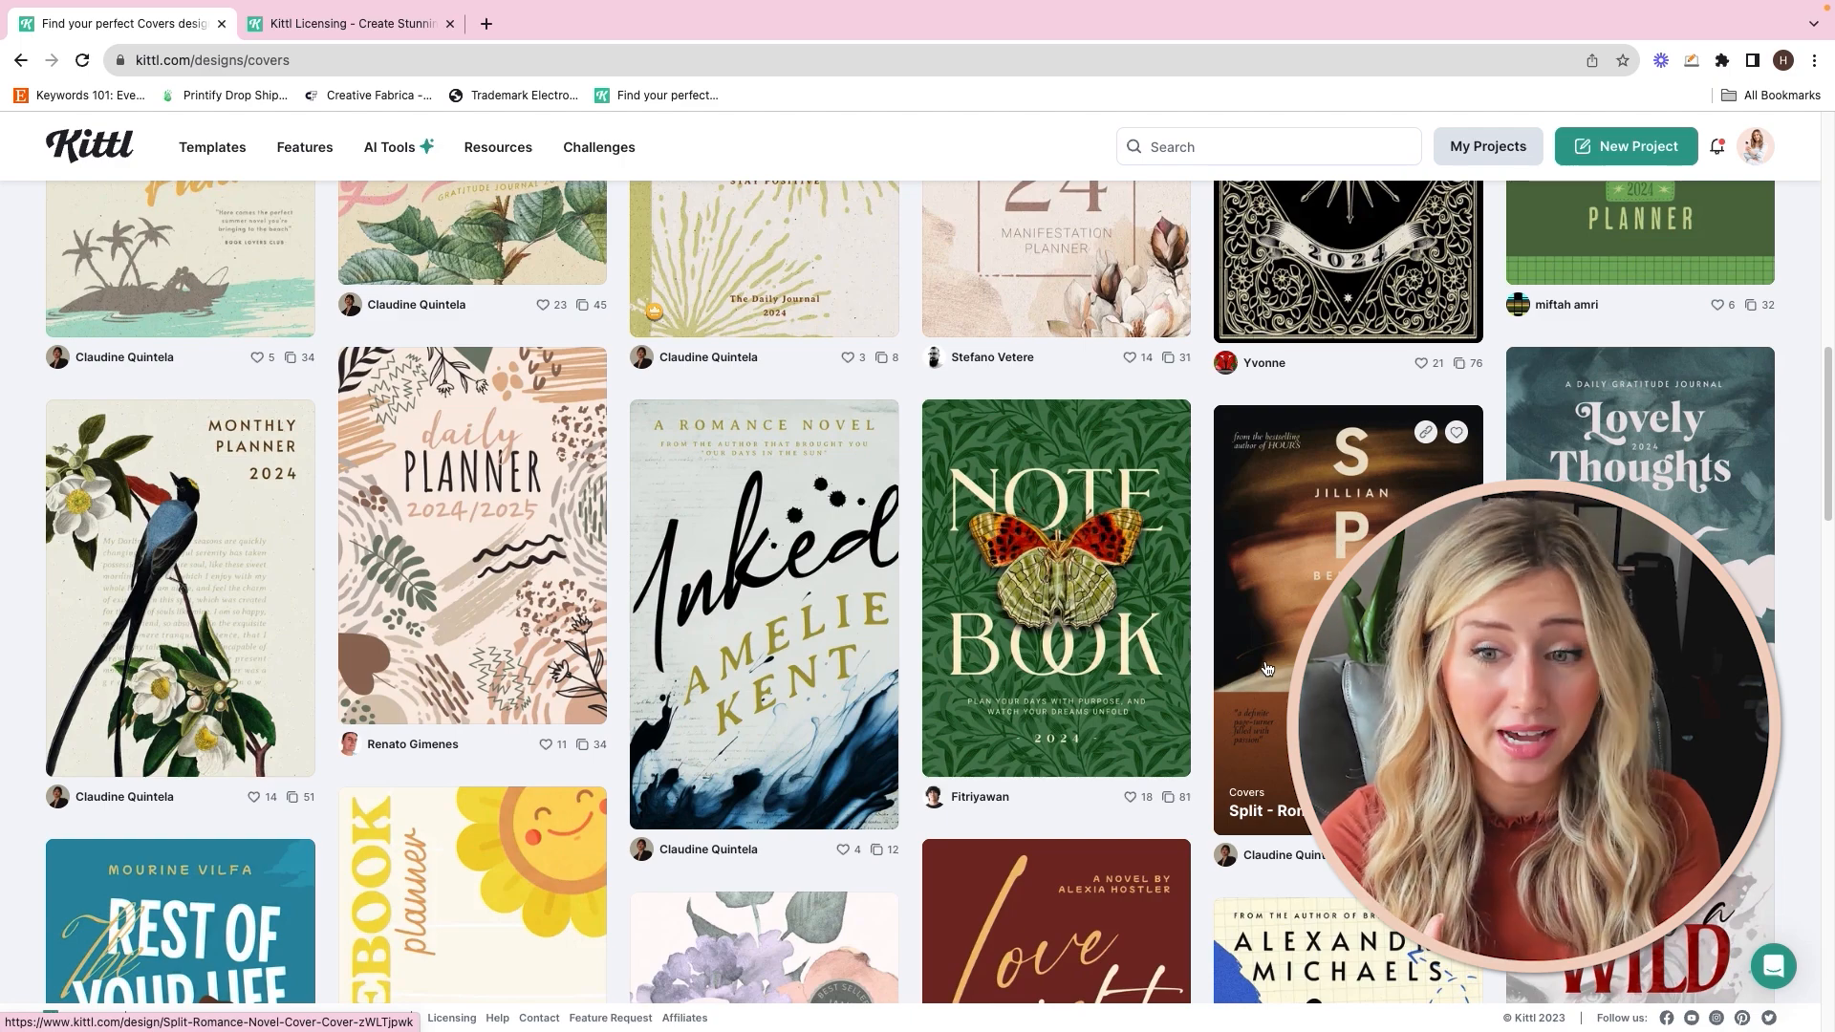
pyautogui.scroll(10, 1267, 669)
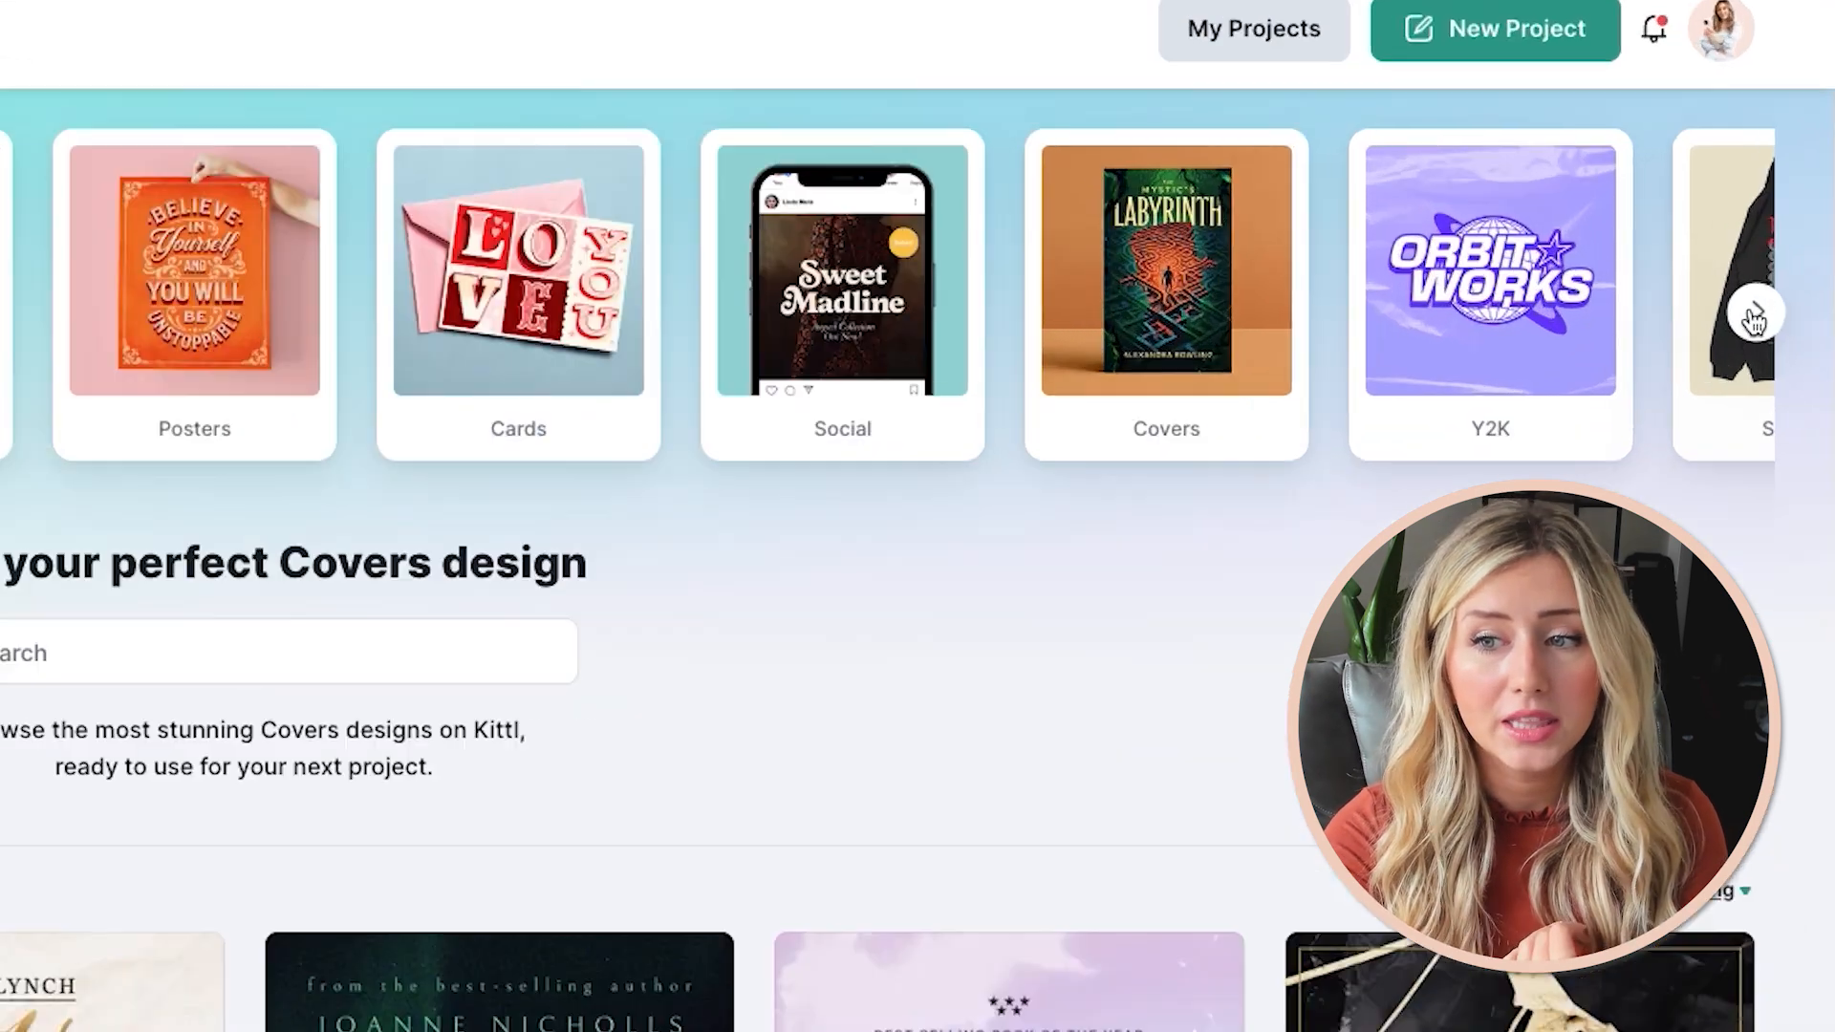
pyautogui.click(1774, 310)
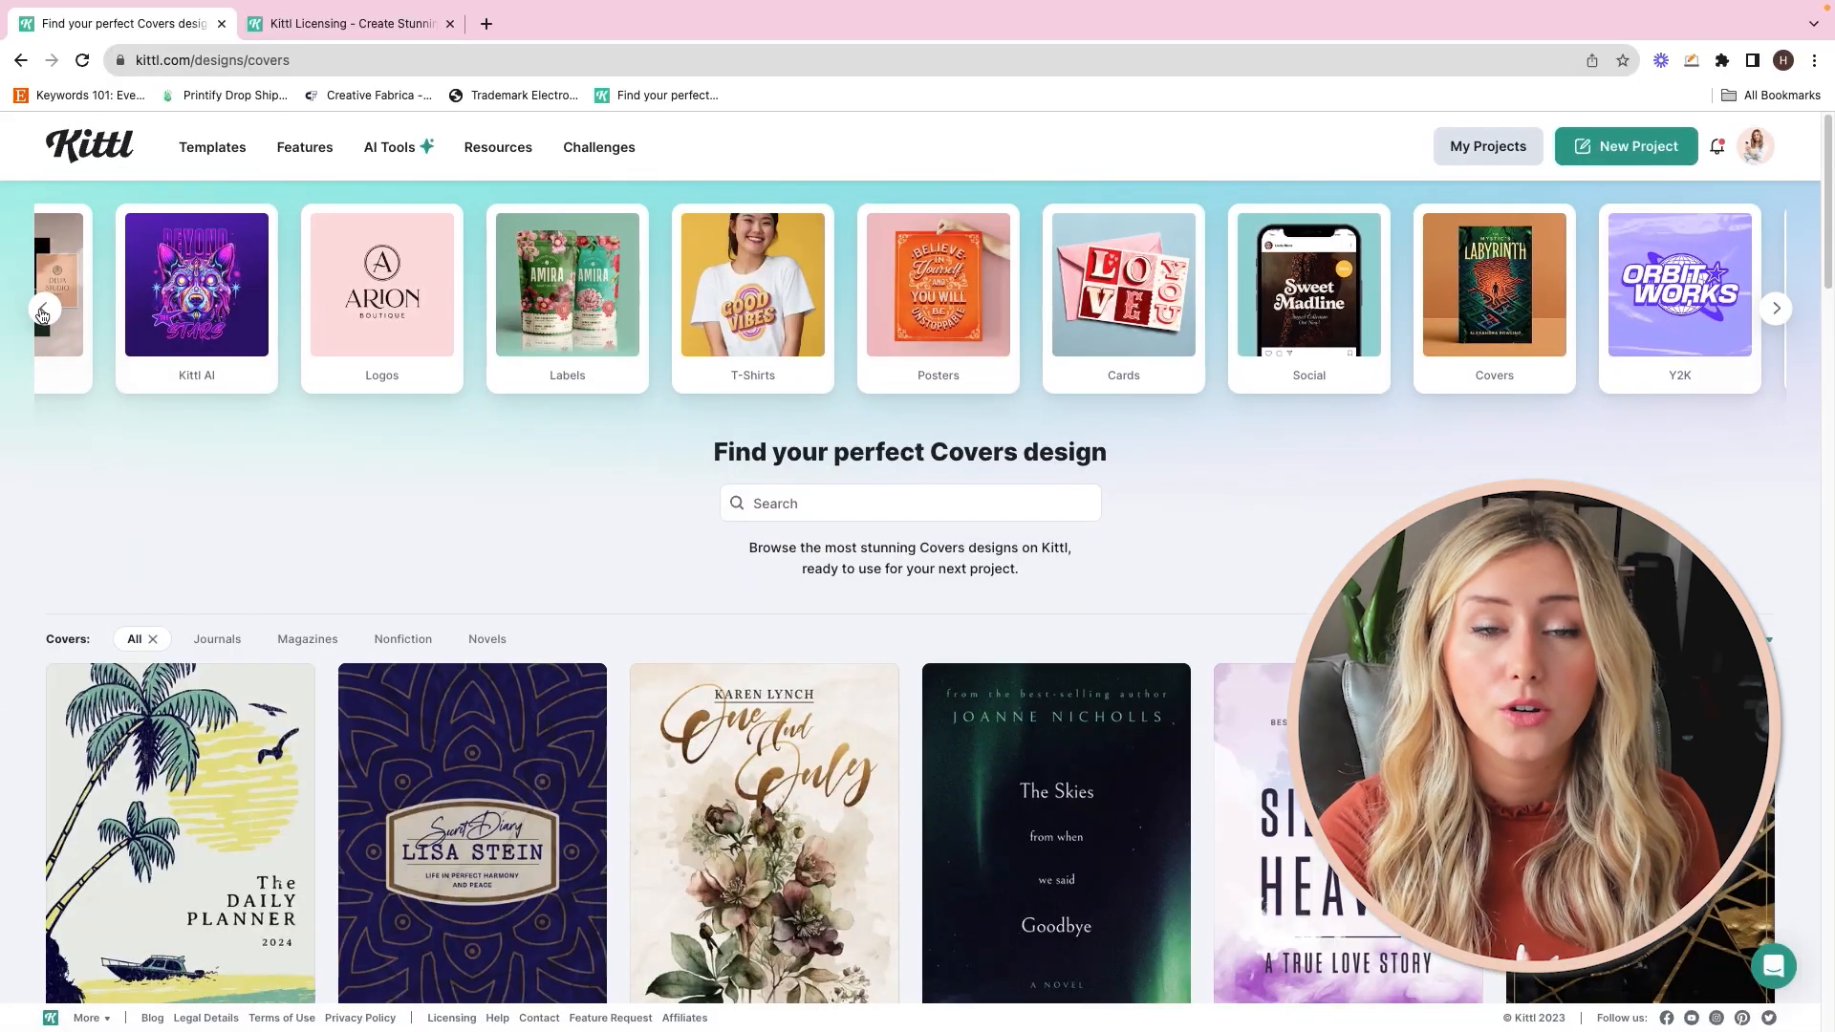
pyautogui.click(38, 308)
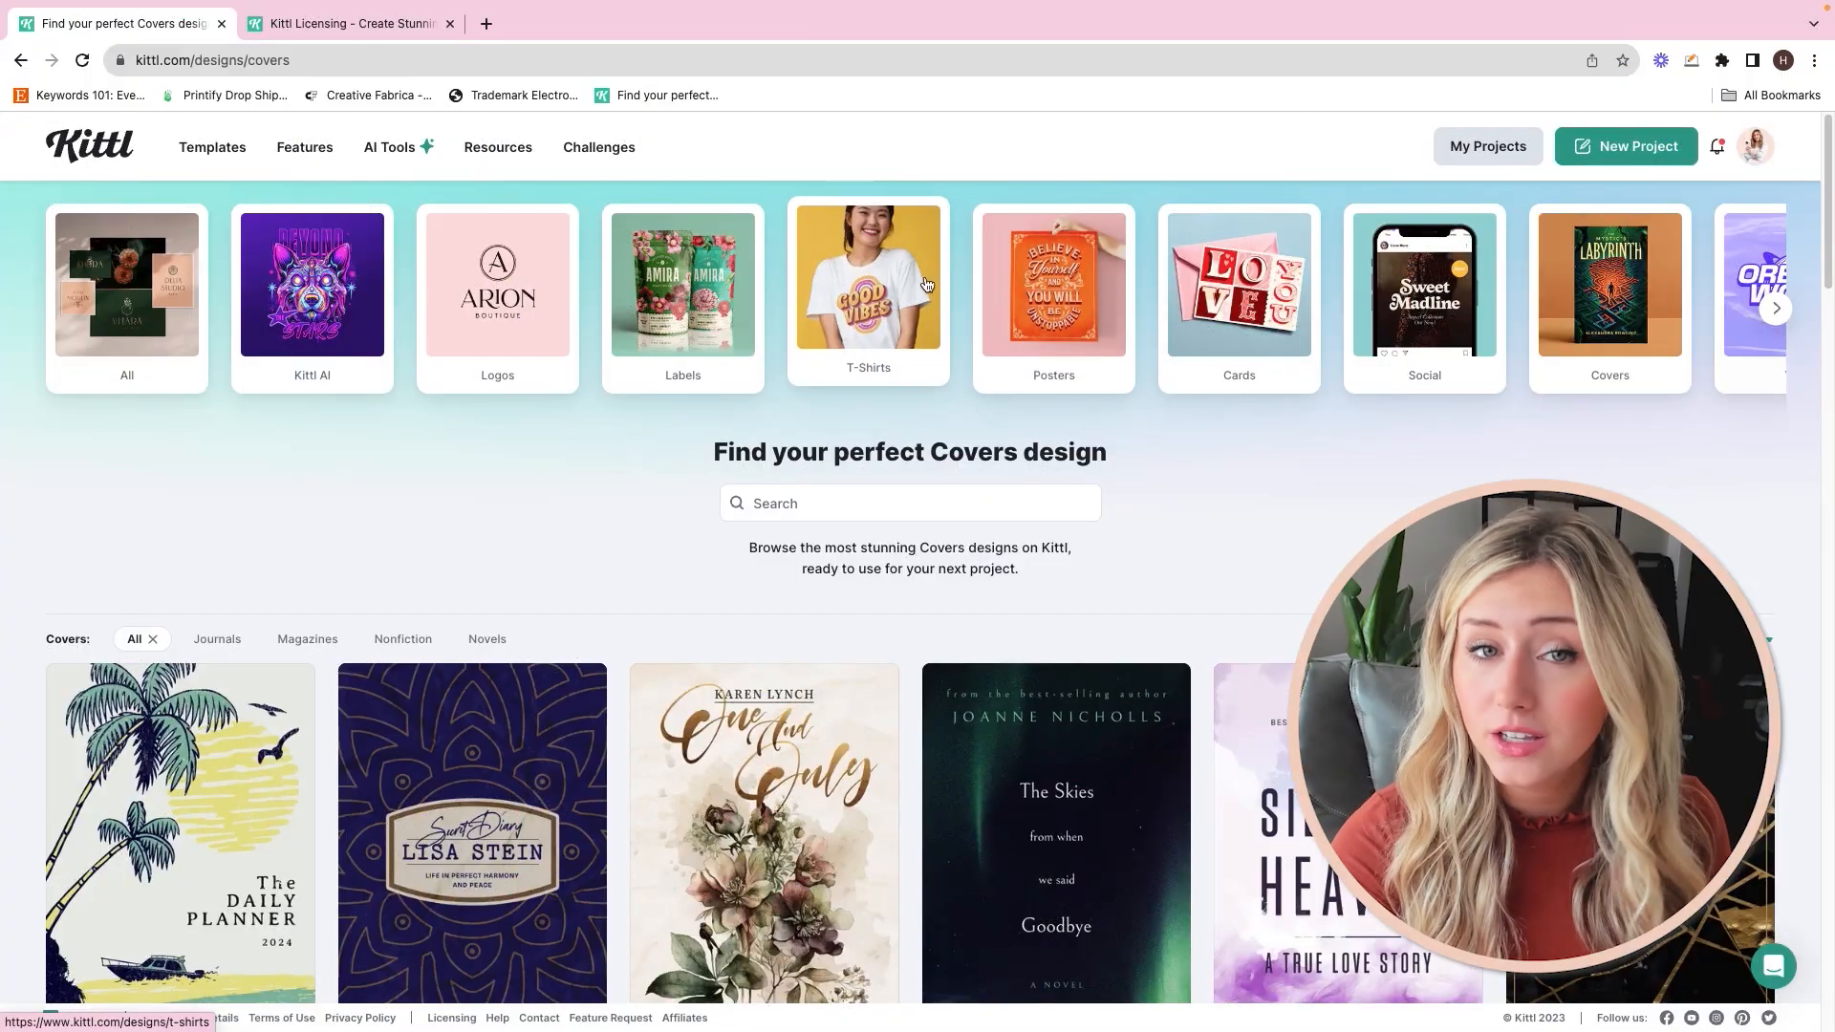
# Step: Find the Spooky Season design among the T-Shirt templates and open it for editing
pyautogui.click(926, 284)
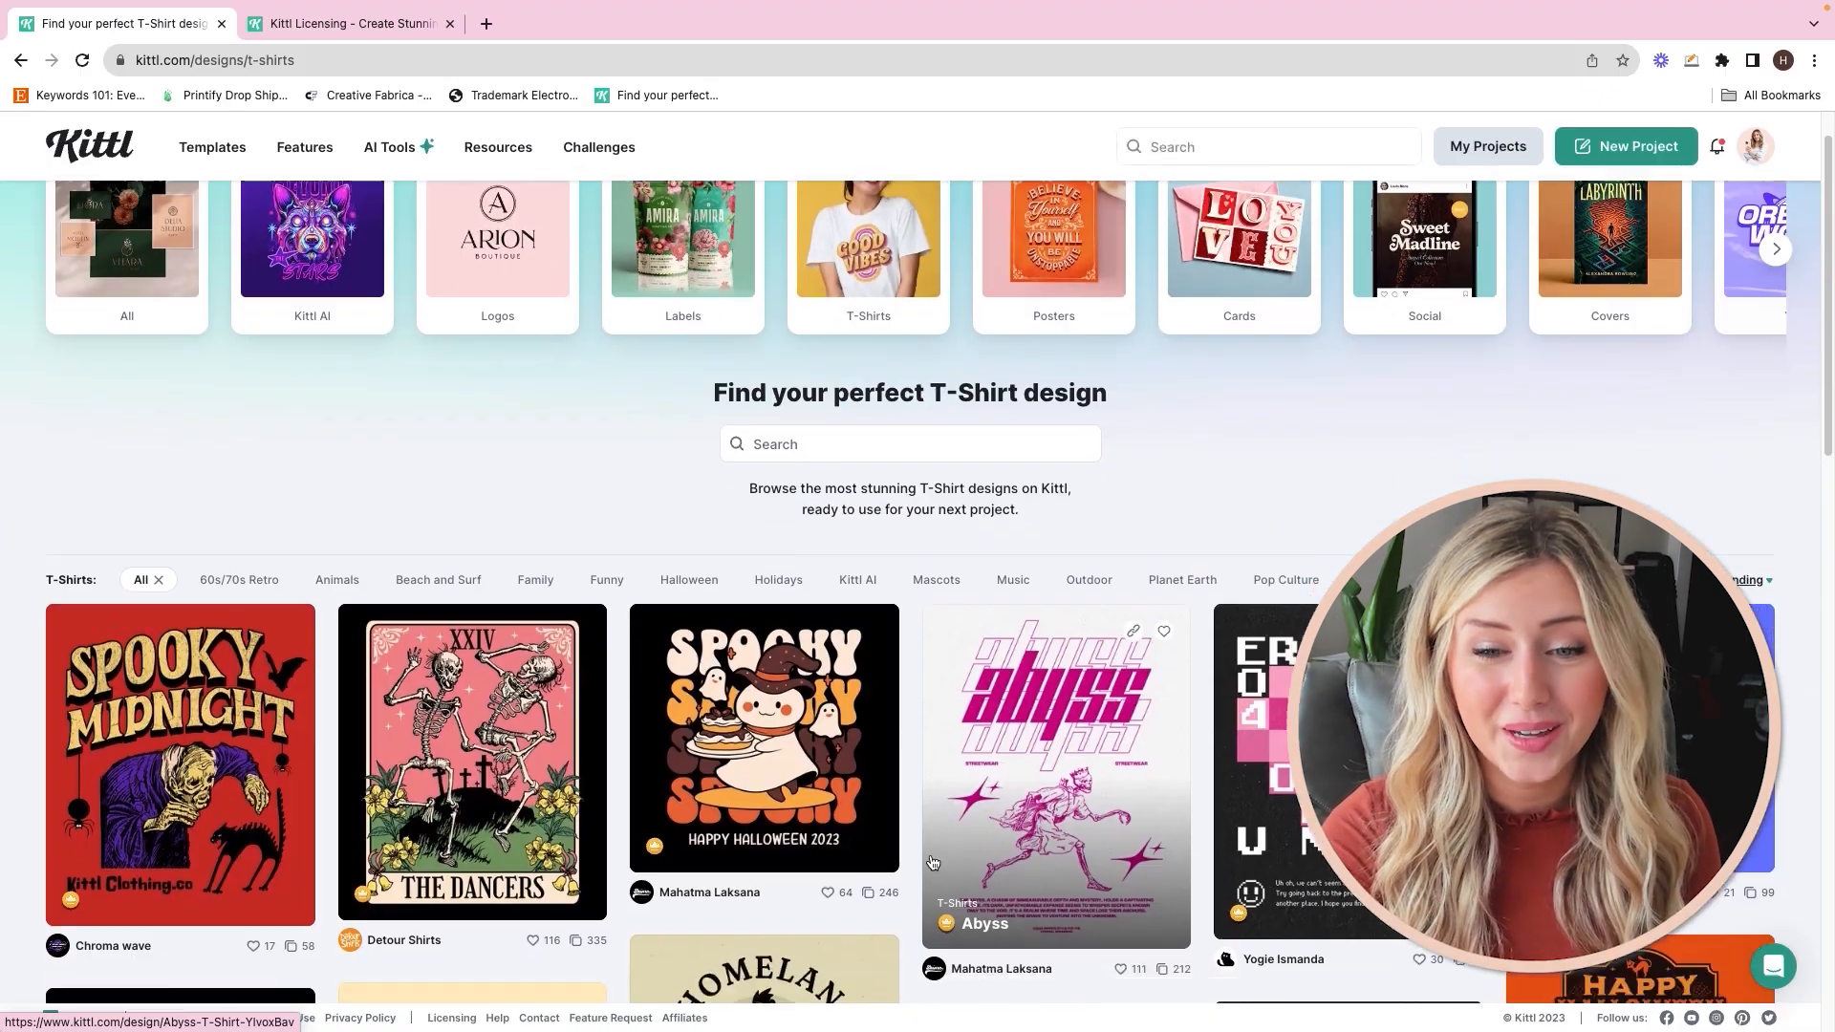
pyautogui.scroll(-5, 932, 854)
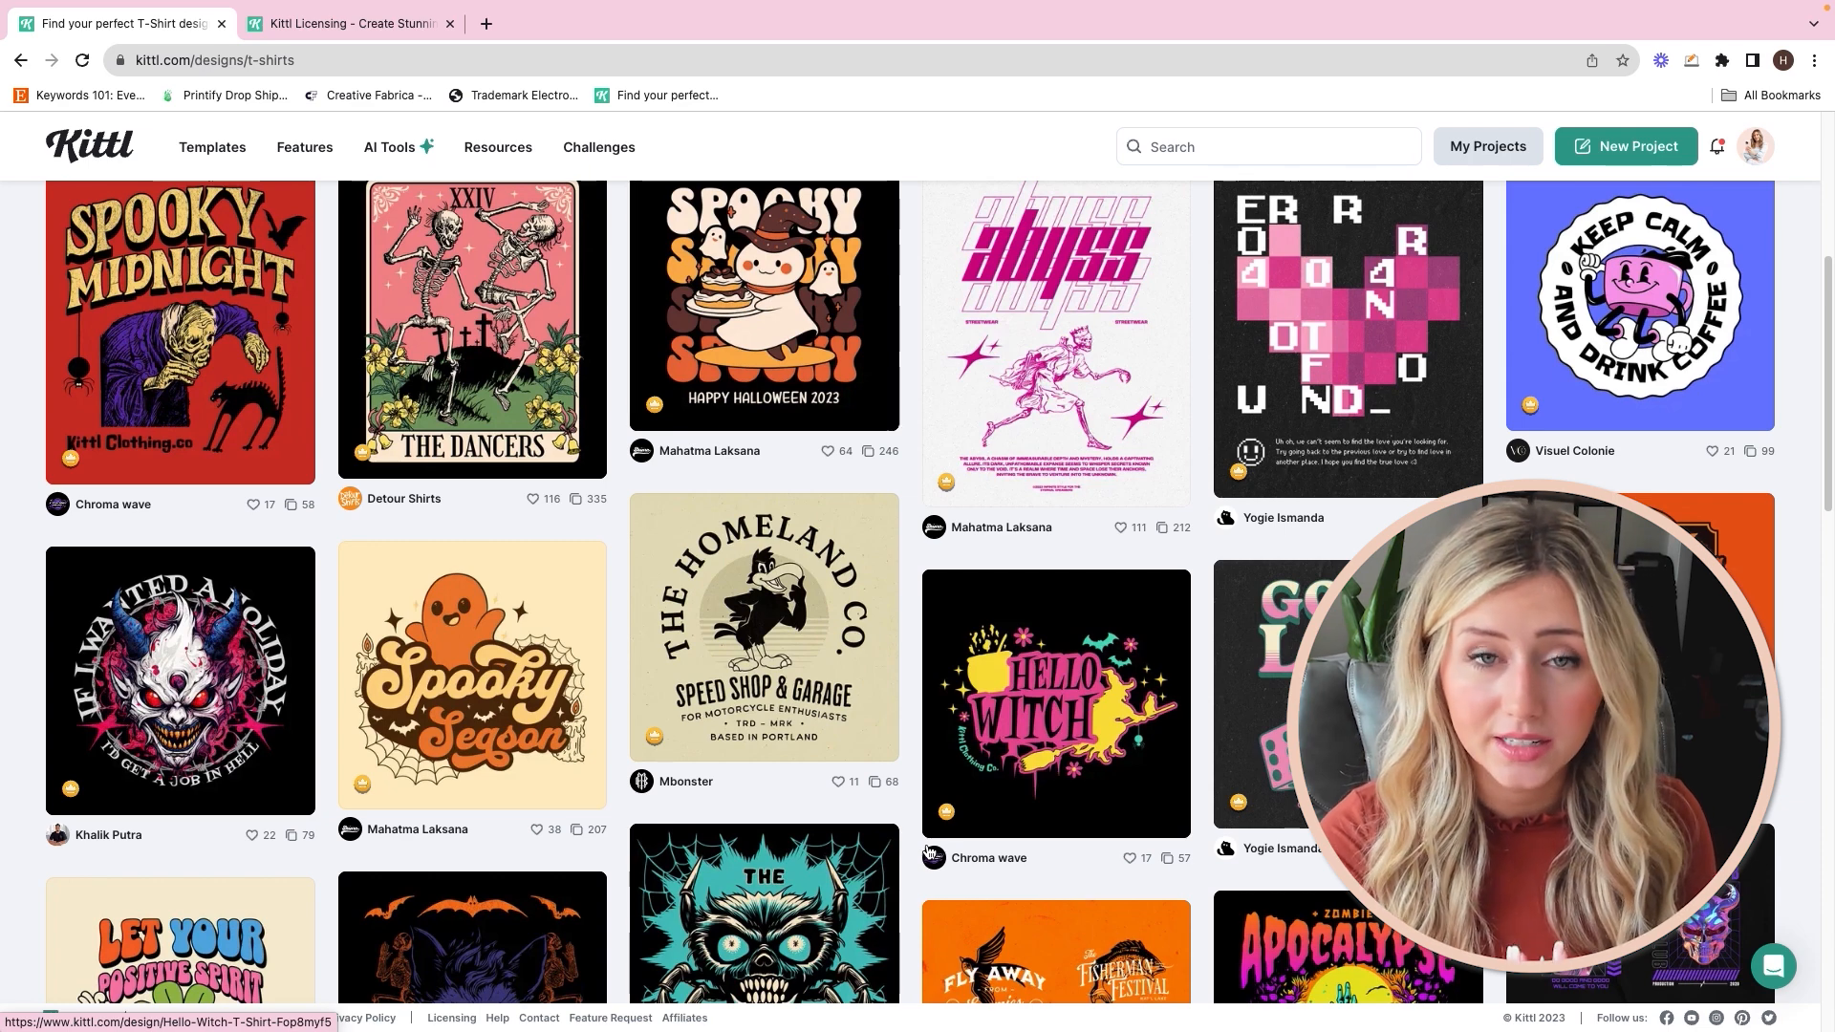
pyautogui.scroll(-3, 930, 851)
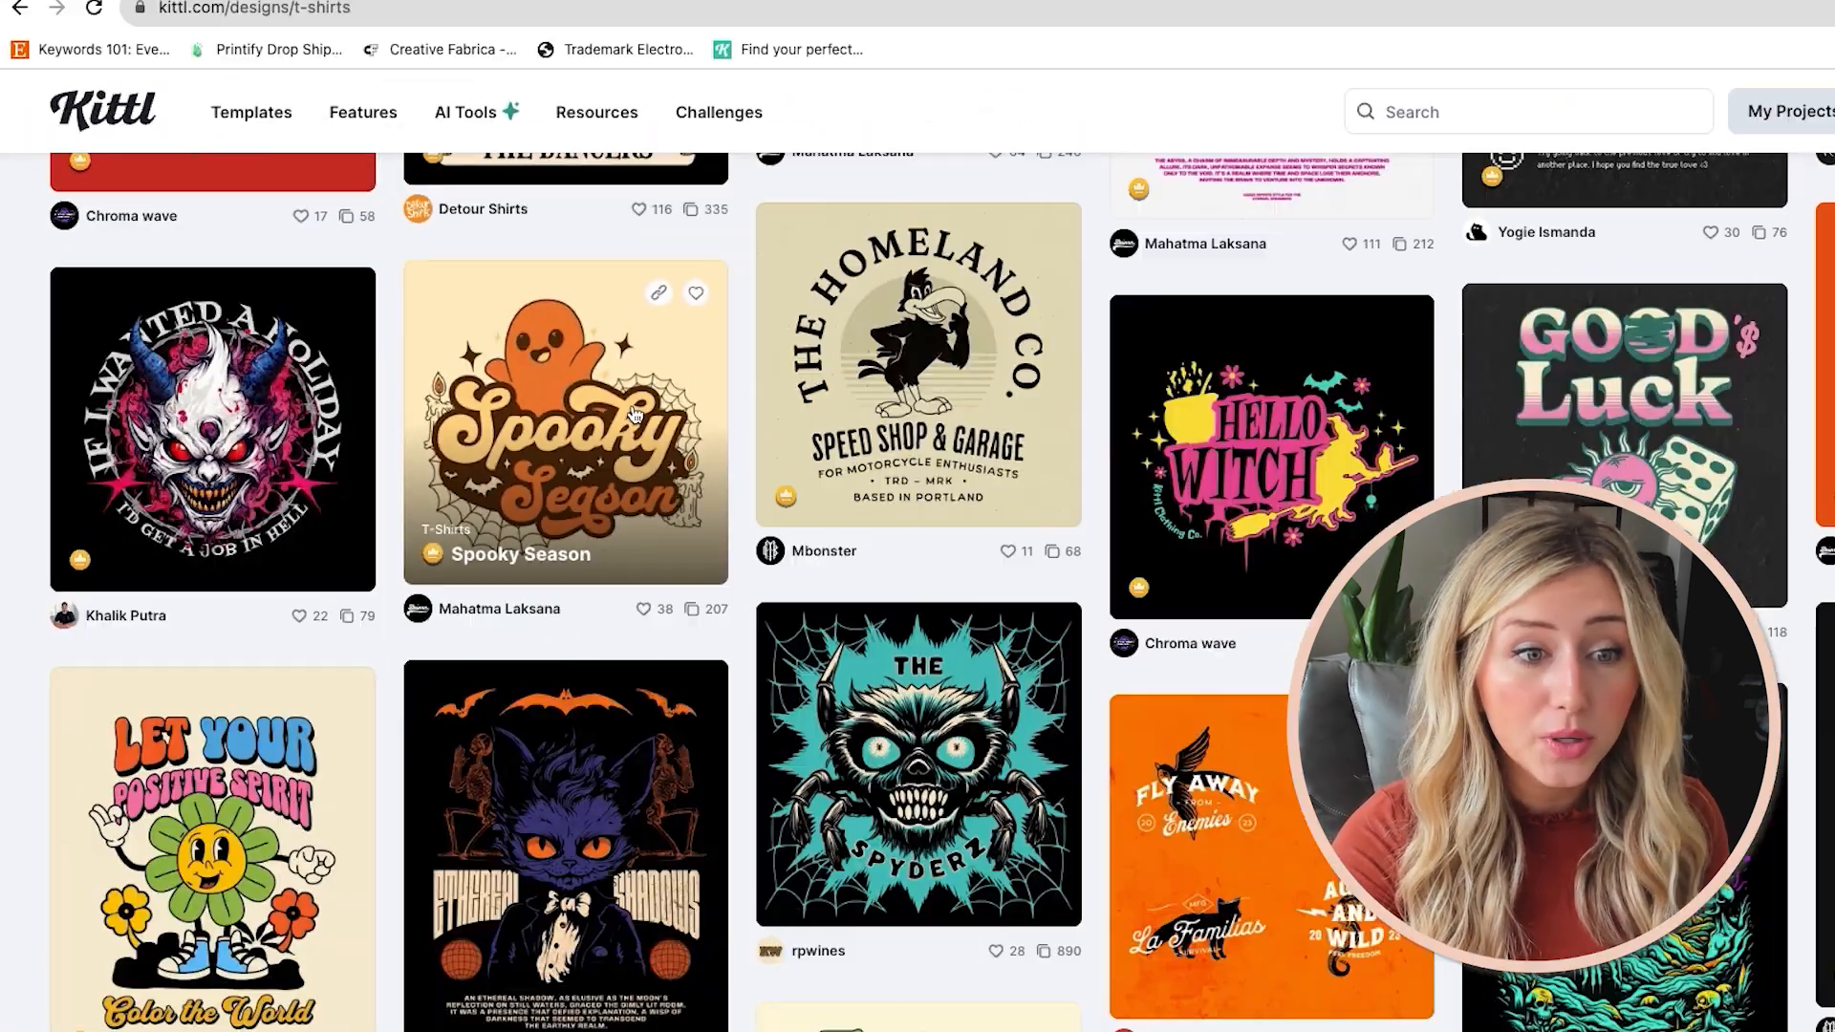
pyautogui.click(1053, 516)
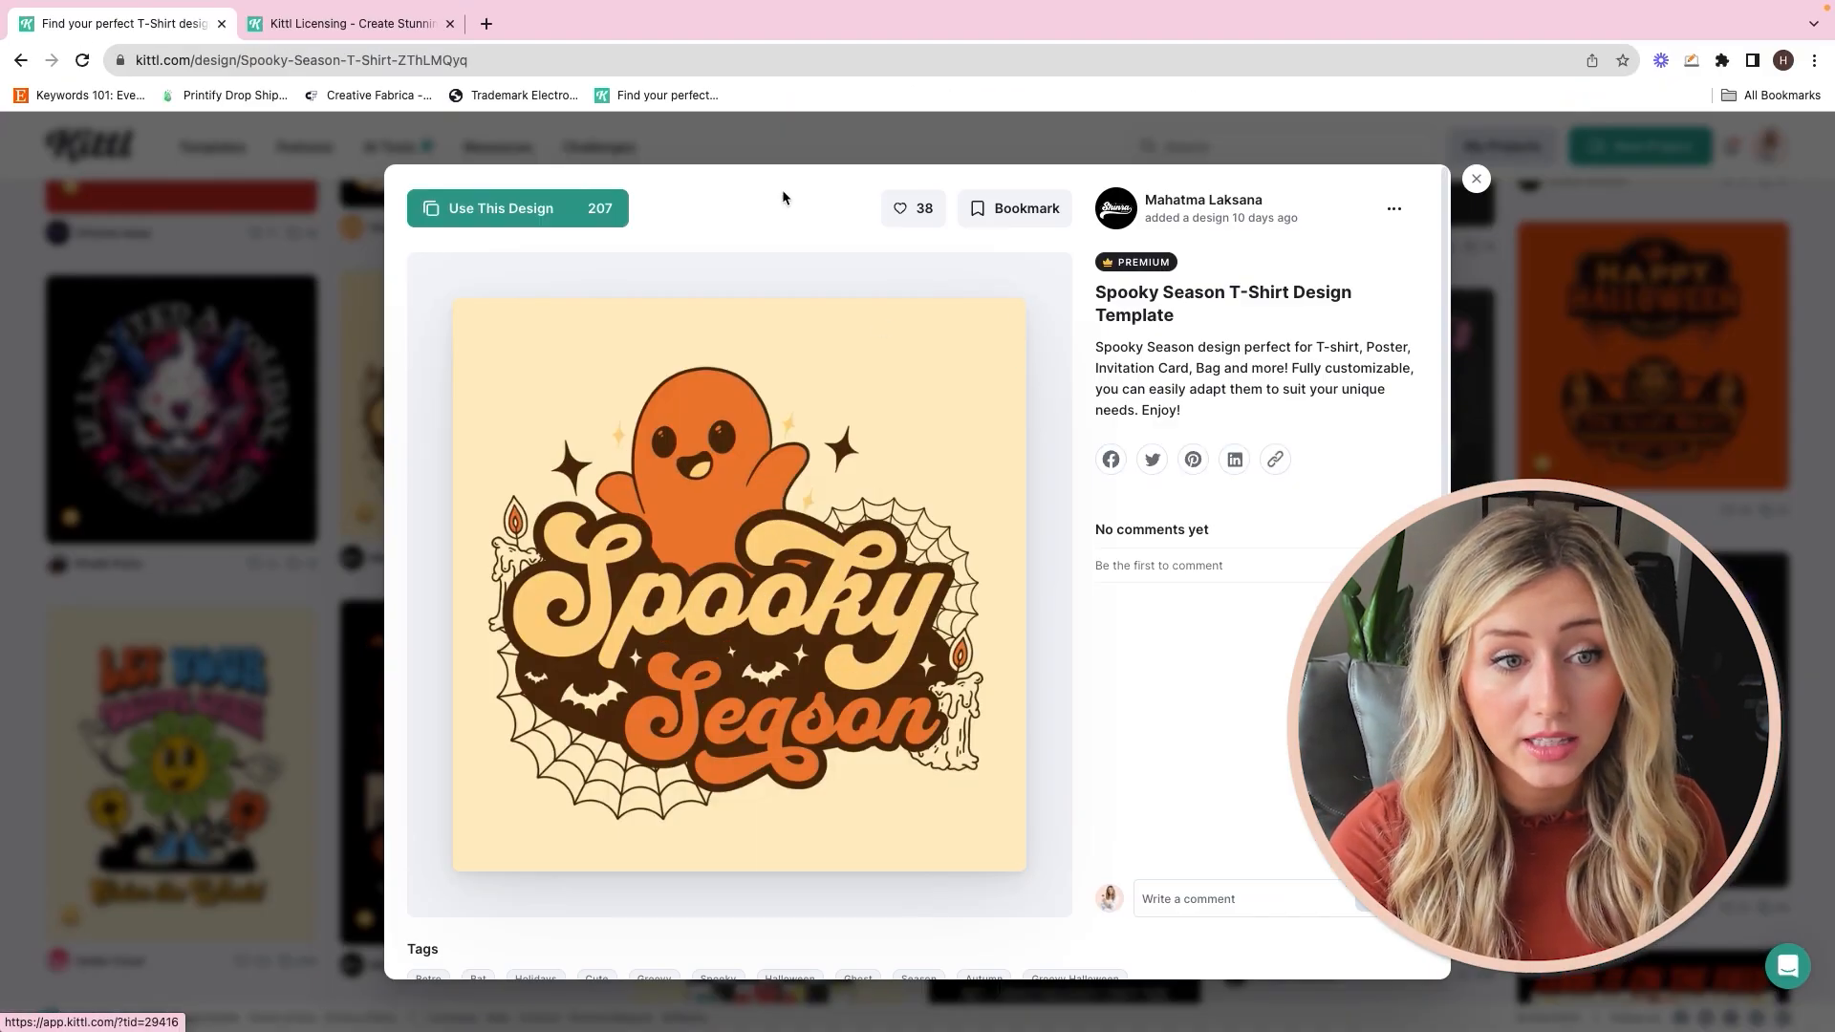
pyautogui.click(524, 219)
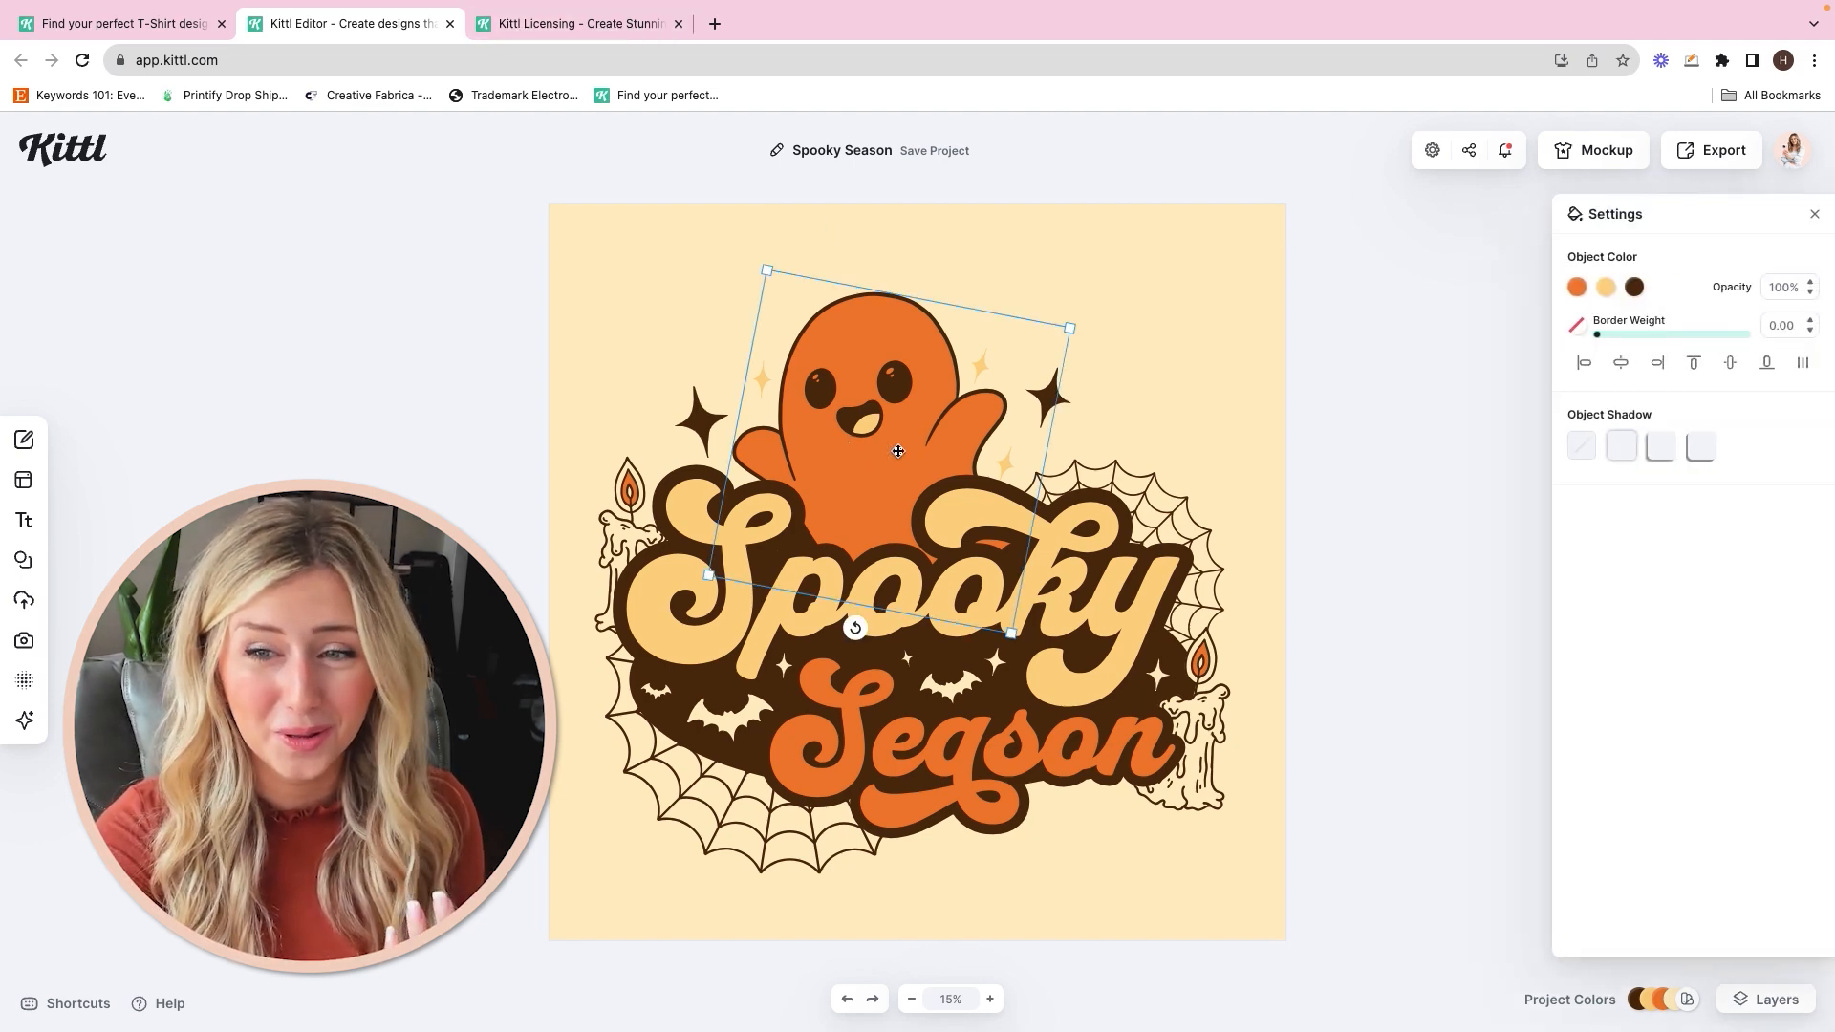
# Step: Recolor the ghost illustration, making its light-yellow accents near-black (090909) and its orange body white (ffffff)
pyautogui.click(1606, 286)
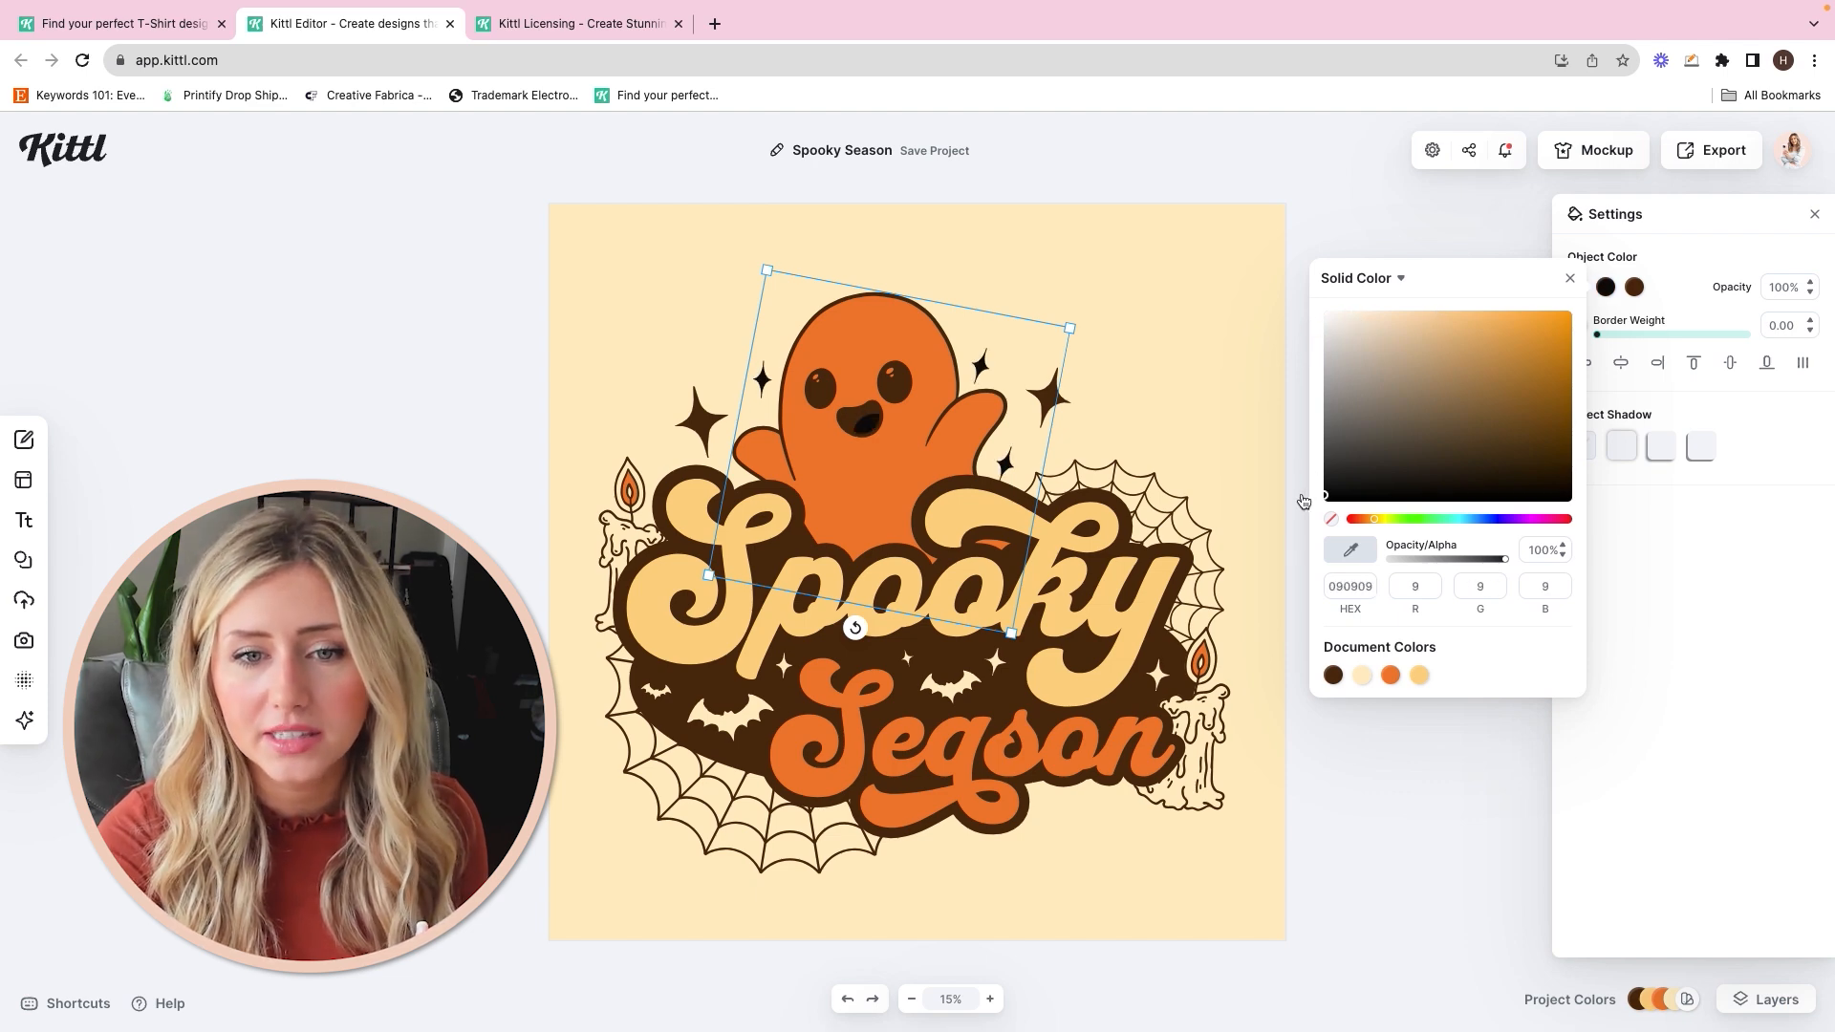
pyautogui.click(1656, 277)
pyautogui.click(1579, 287)
pyautogui.click(1300, 310)
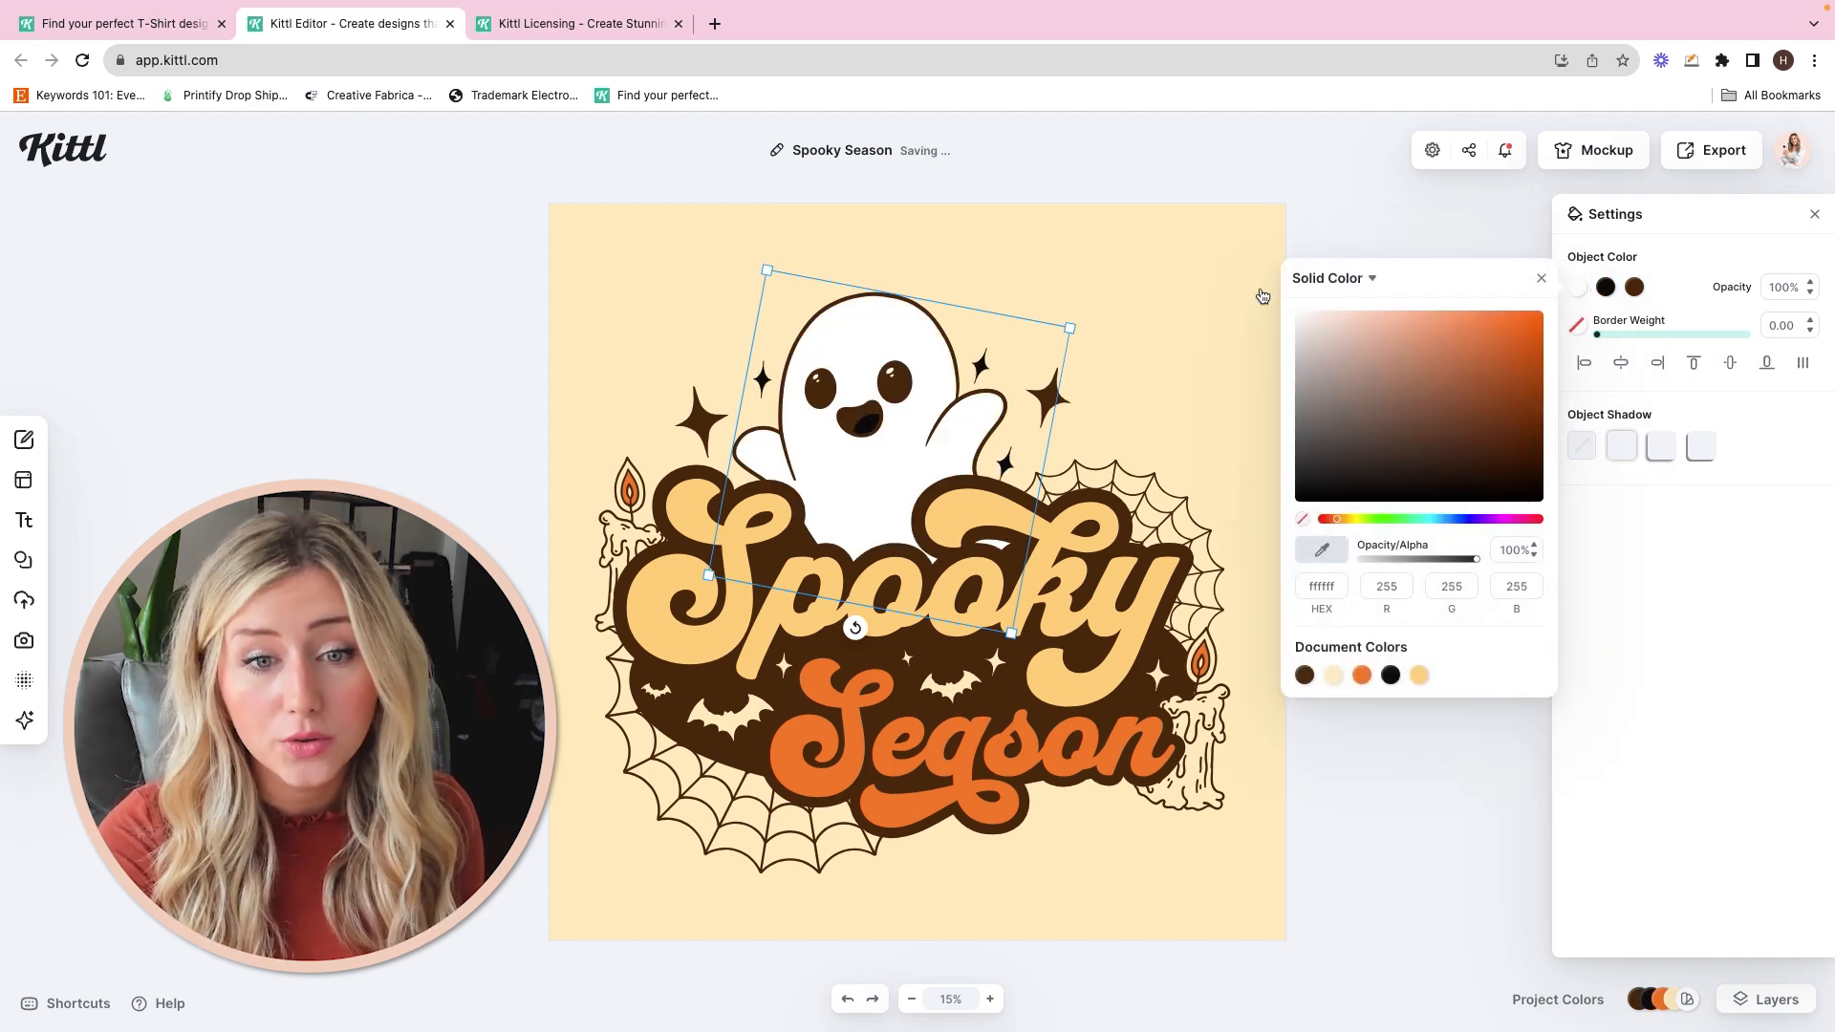
# Step: Change the artboard's background color to white
pyautogui.click(1095, 264)
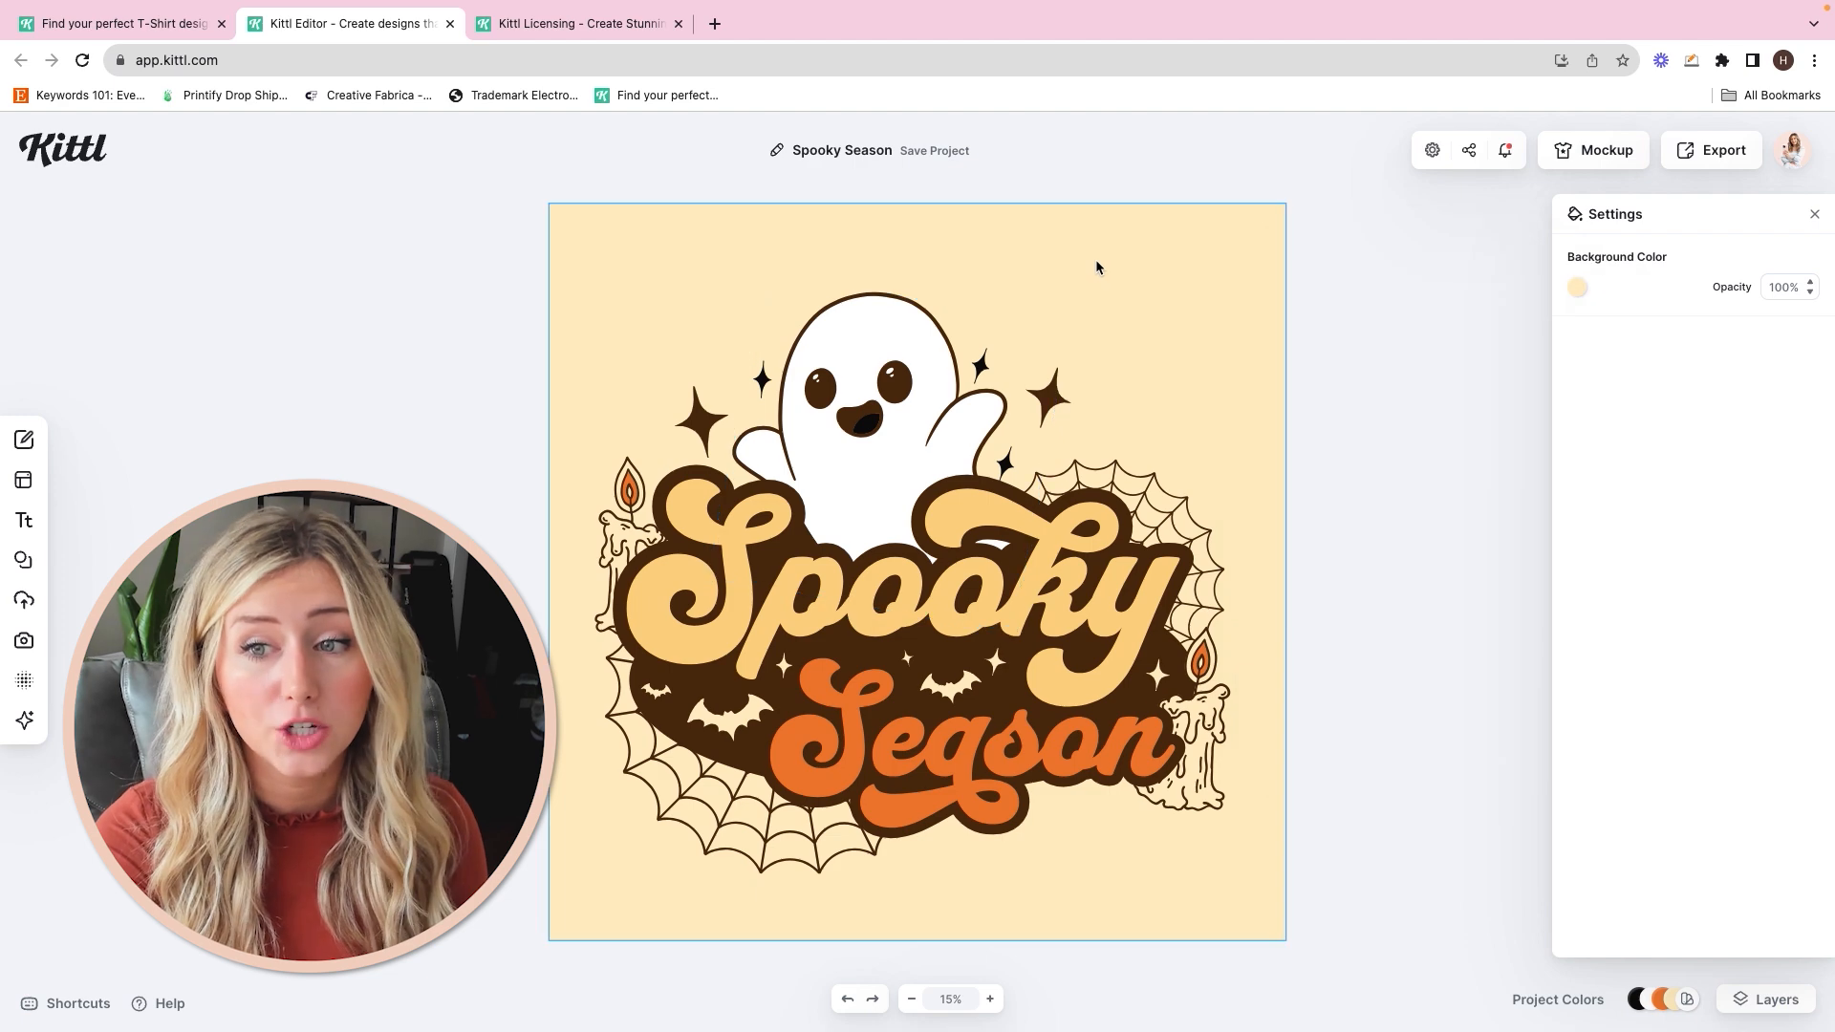
pyautogui.click(1582, 287)
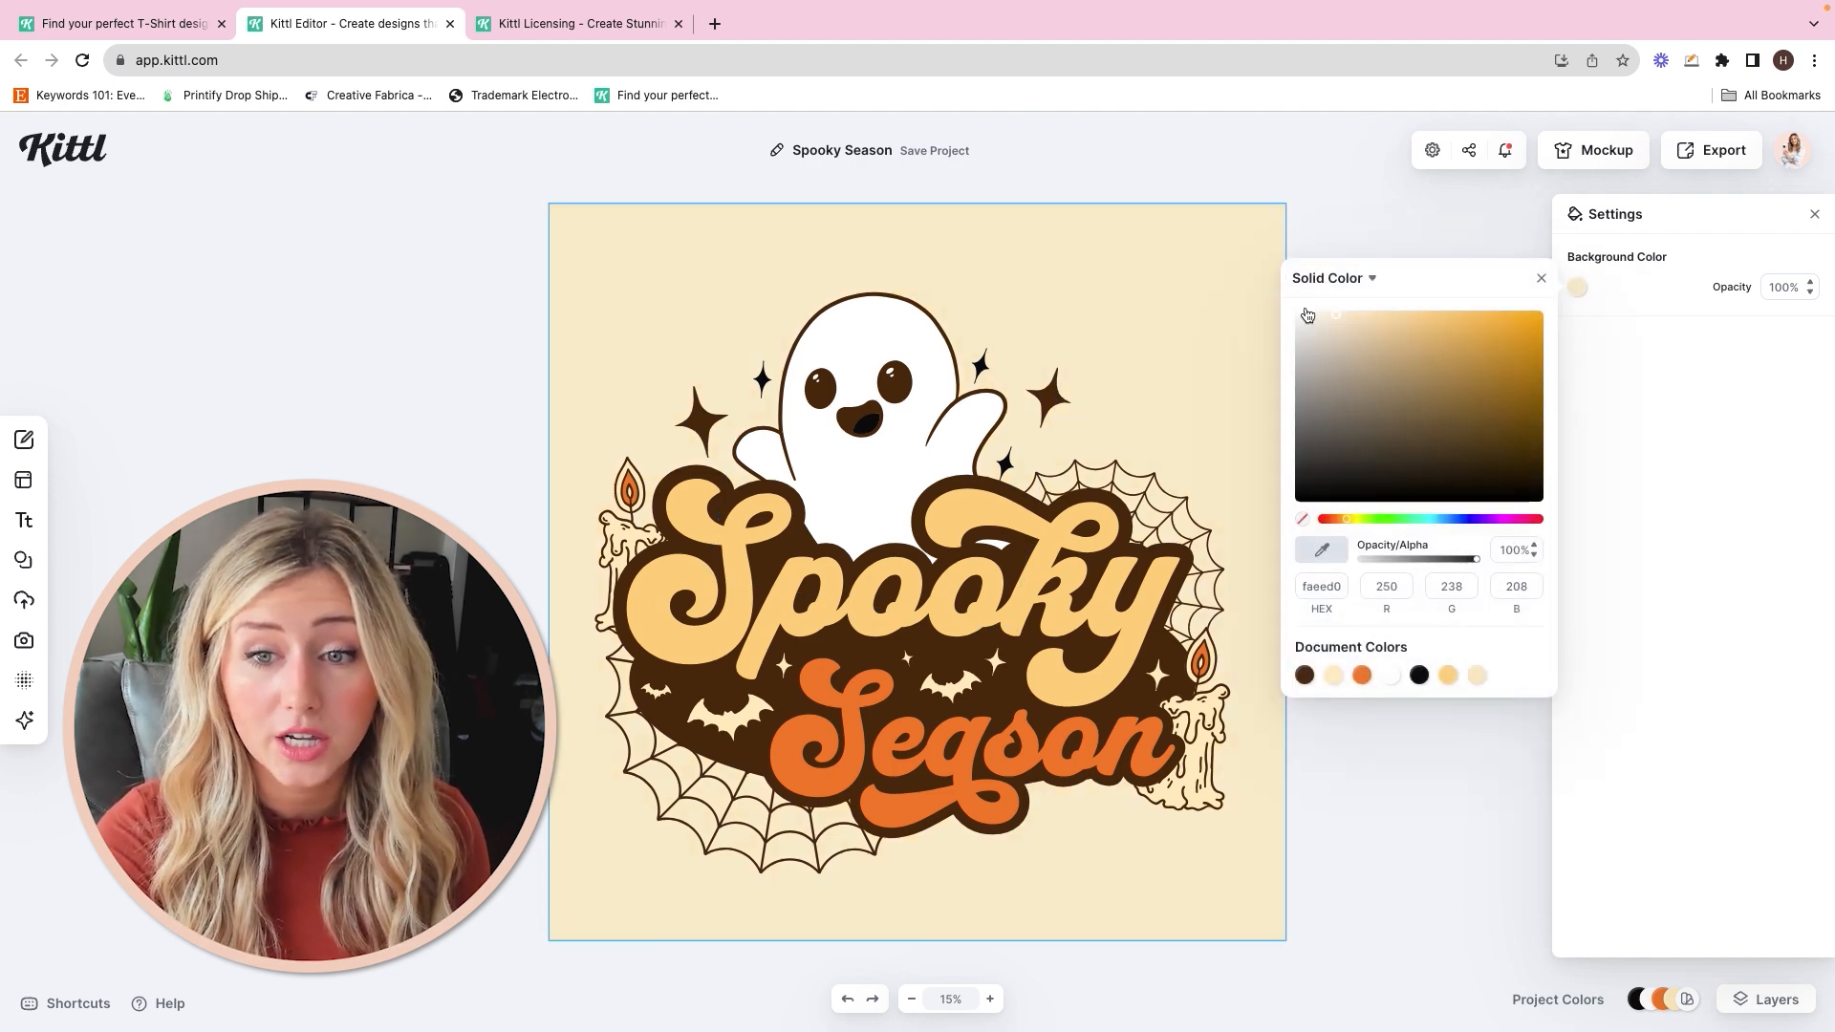
pyautogui.moveTo(1306, 316); pyautogui.dragTo(1282, 308)
pyautogui.click(1221, 265)
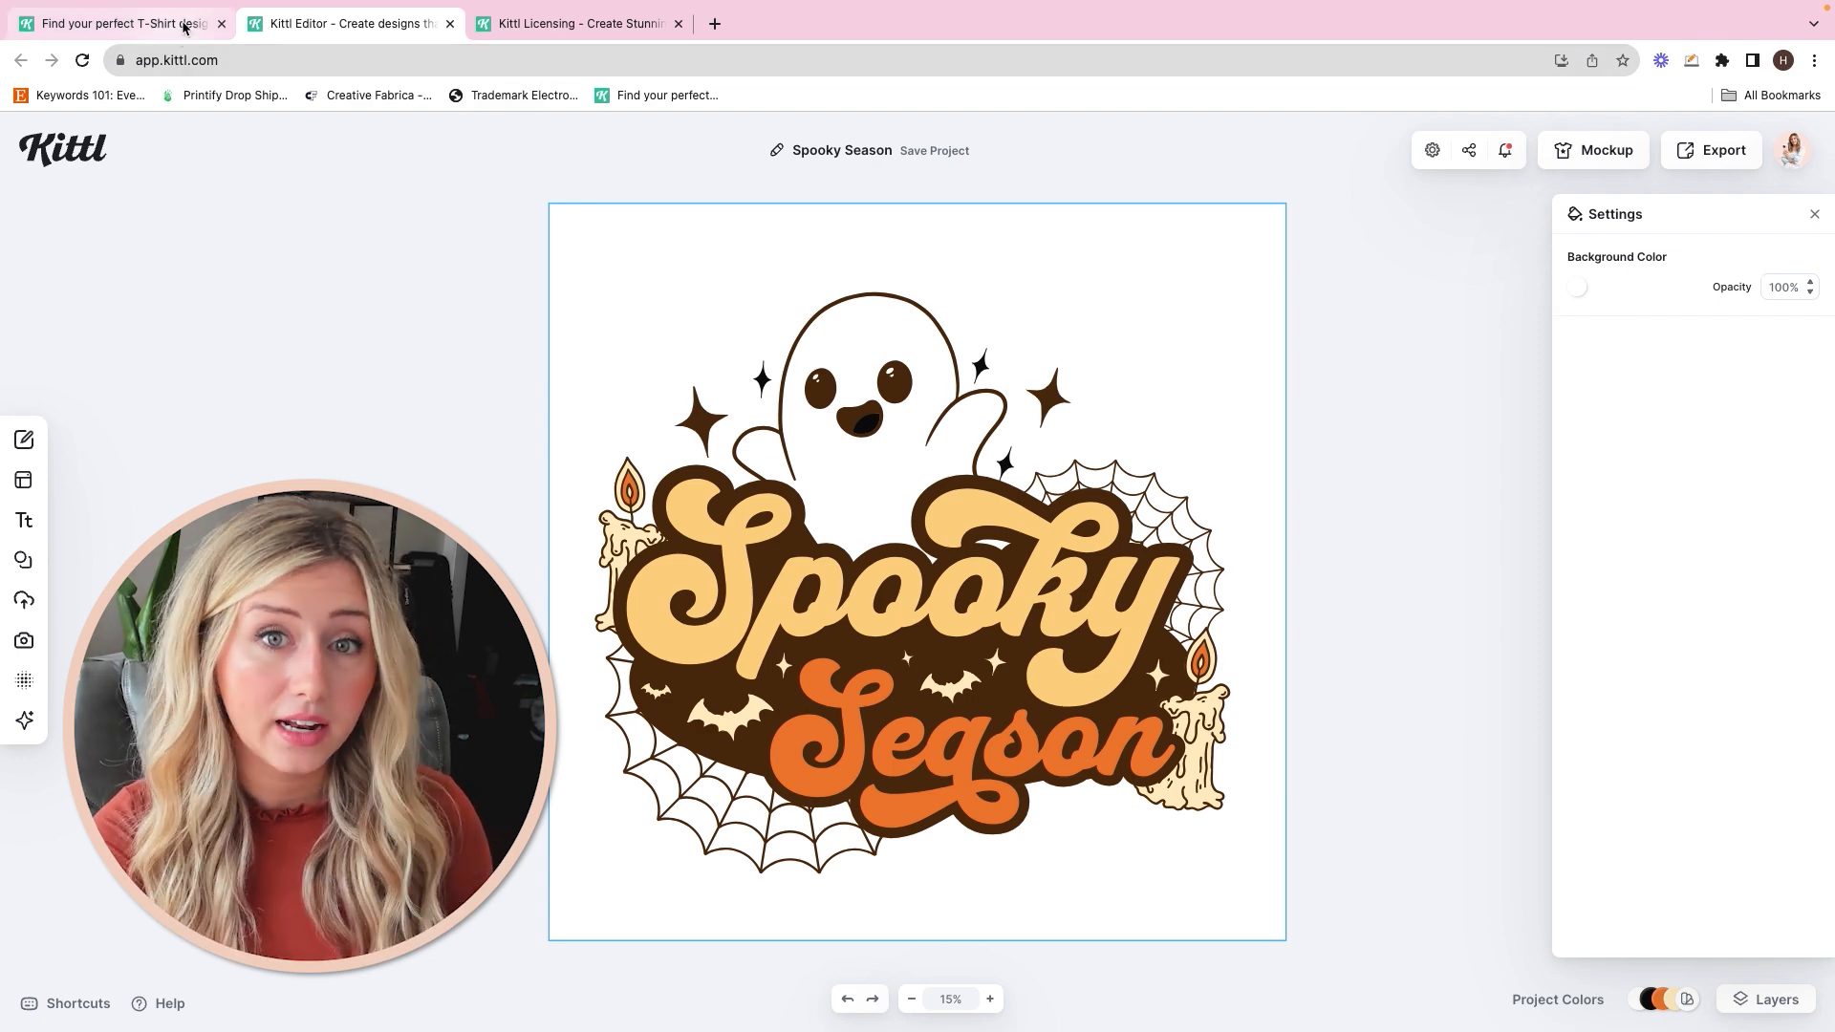
# Step: Close the Spooky Season design and start a new project from the template site
pyautogui.click(449, 23)
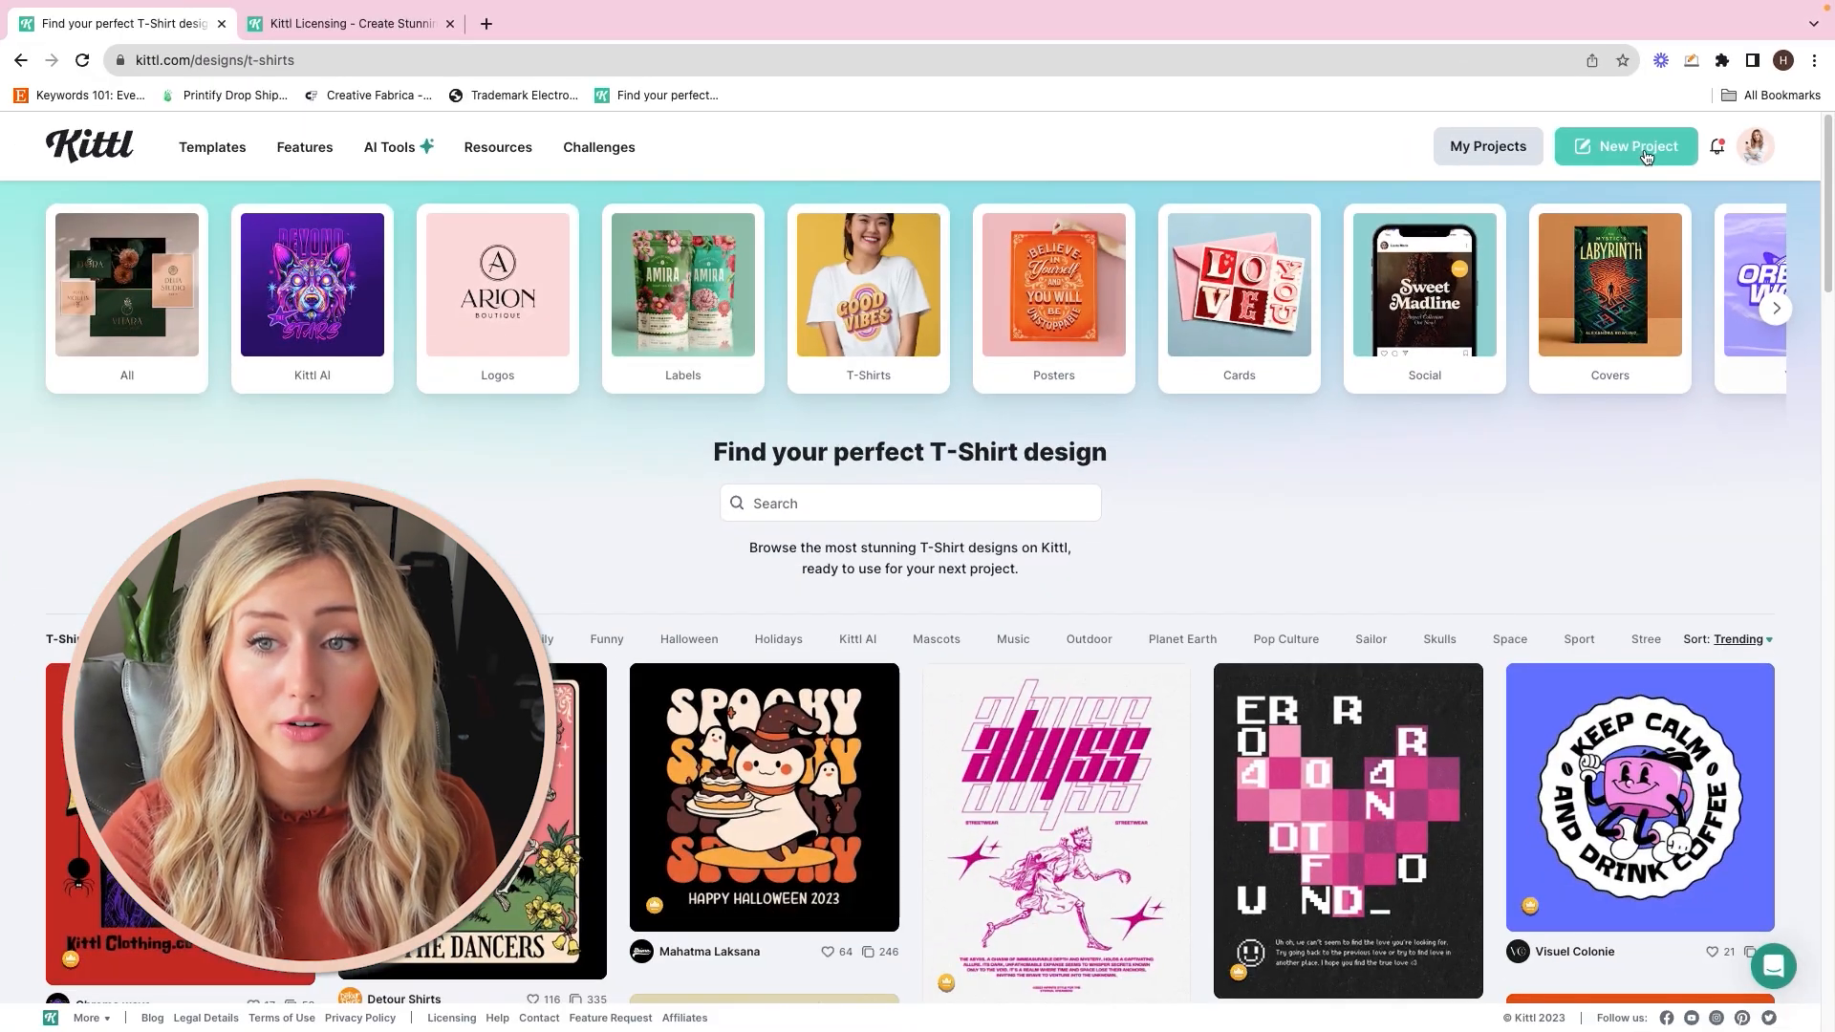
pyautogui.click(1405, 272)
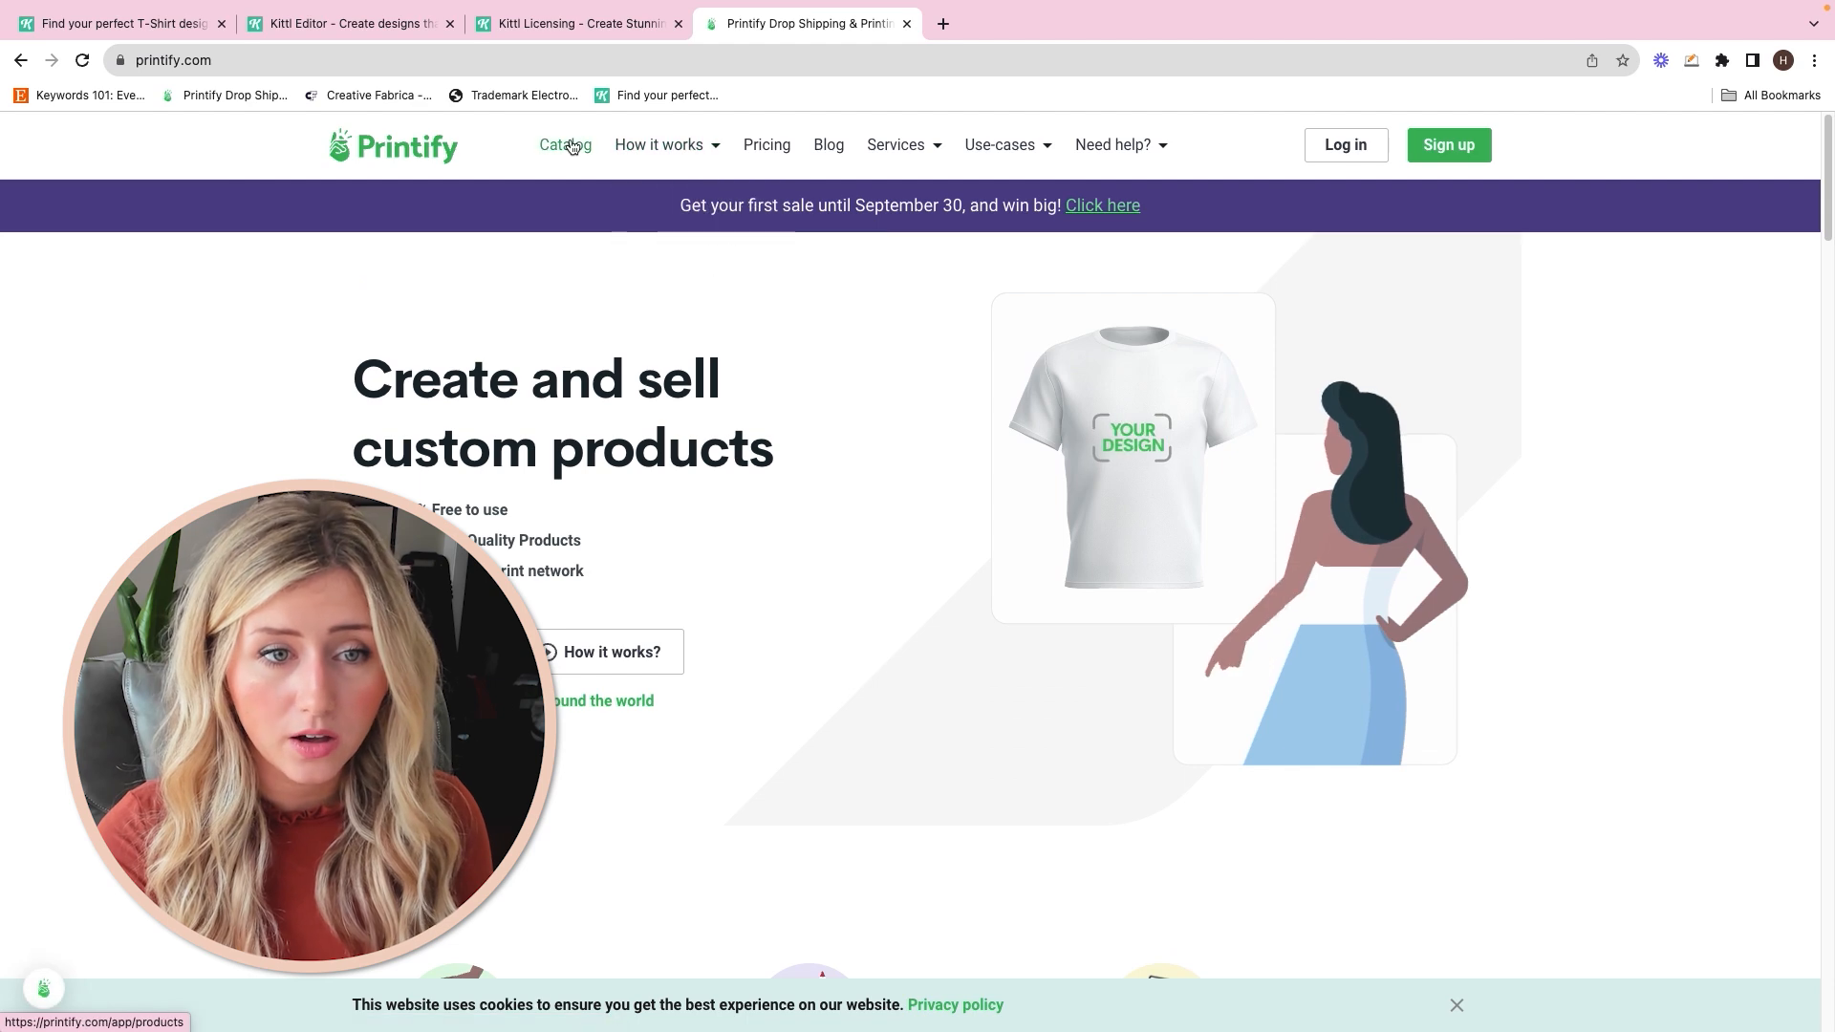
# Step: In Printify's catalog, find the Bella+Canvas 3001 Unisex Jersey Short Sleeve Tee among the T-shirts and start designing it
pyautogui.click(565, 144)
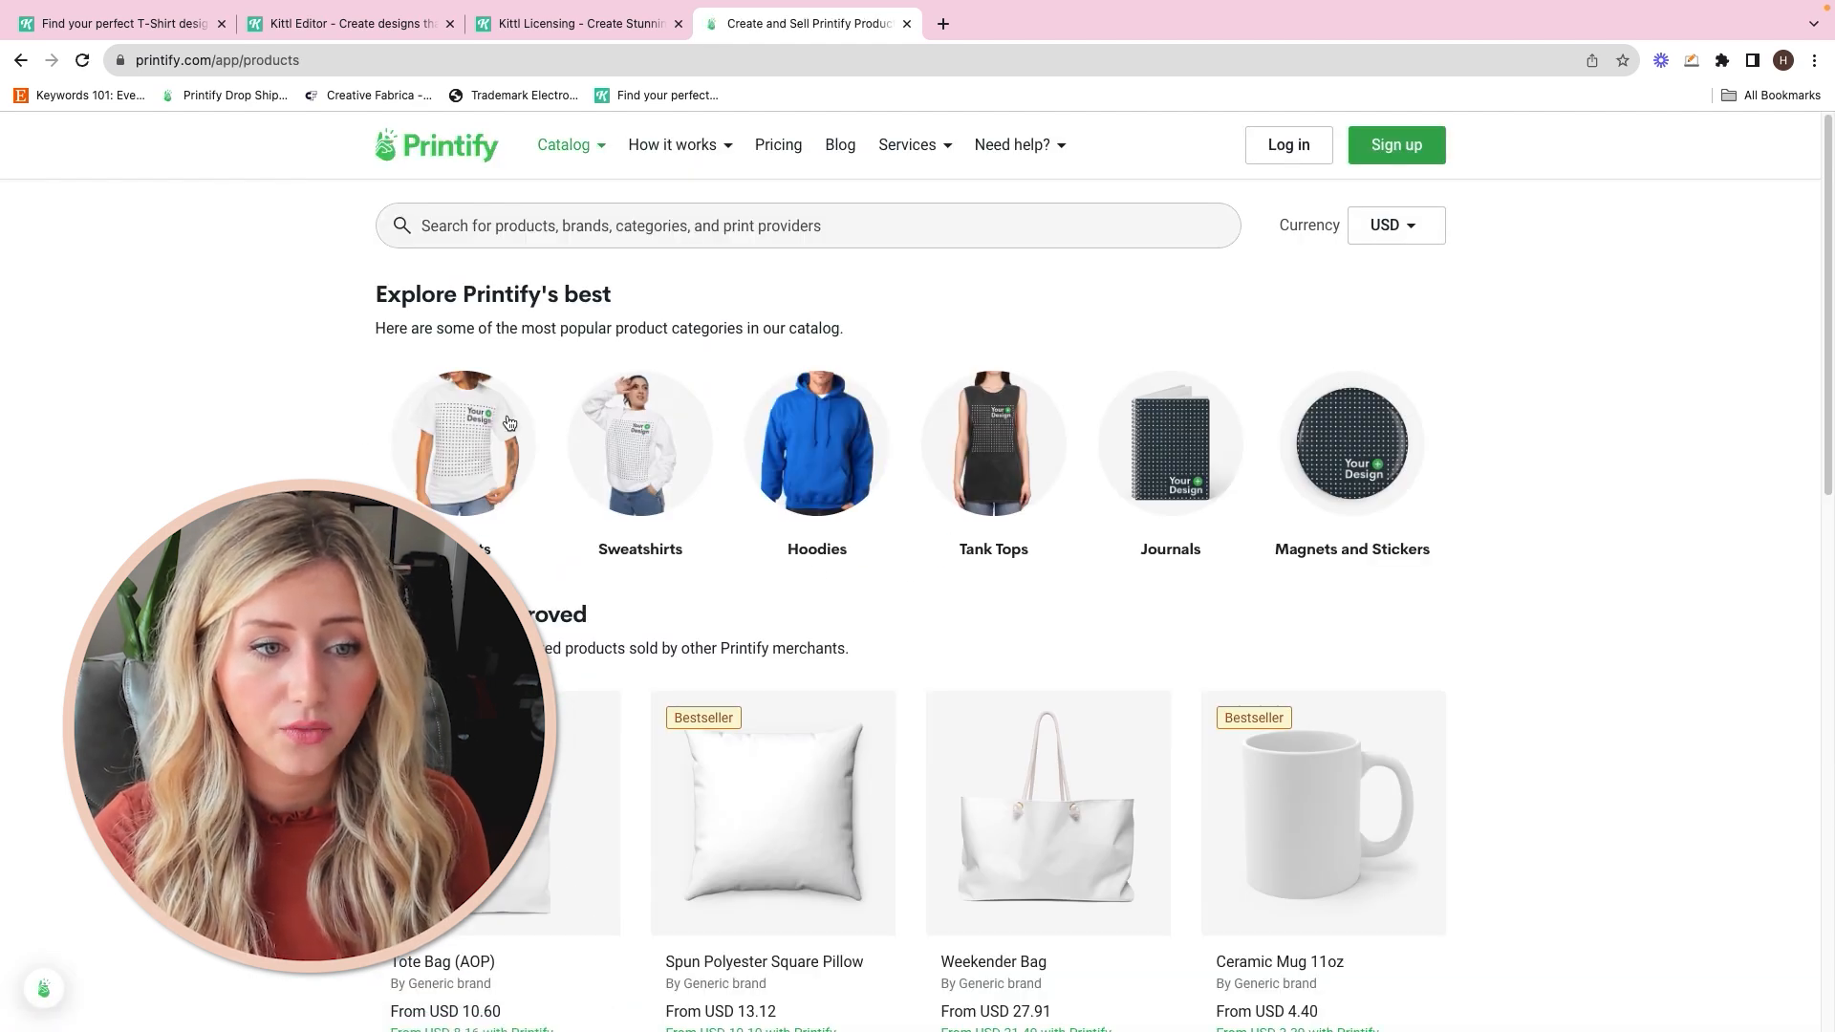
pyautogui.click(510, 423)
pyautogui.click(817, 705)
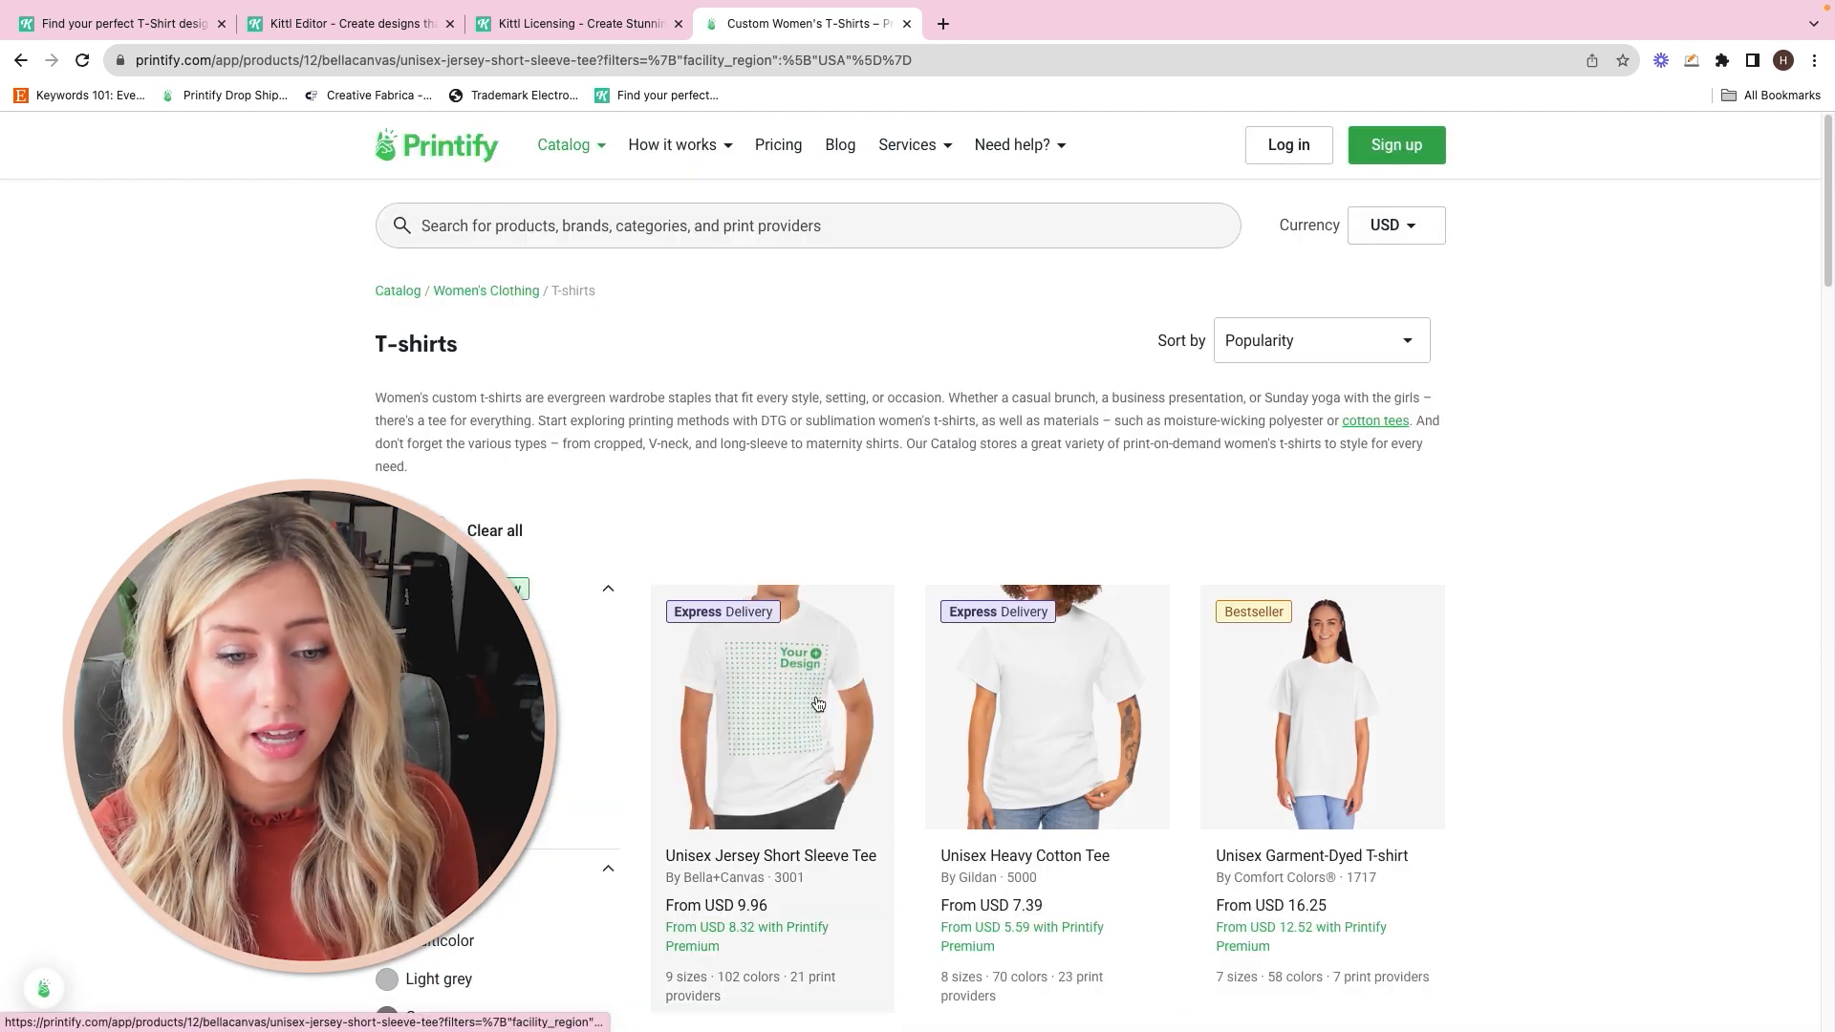
pyautogui.scroll(-2, 1170, 674)
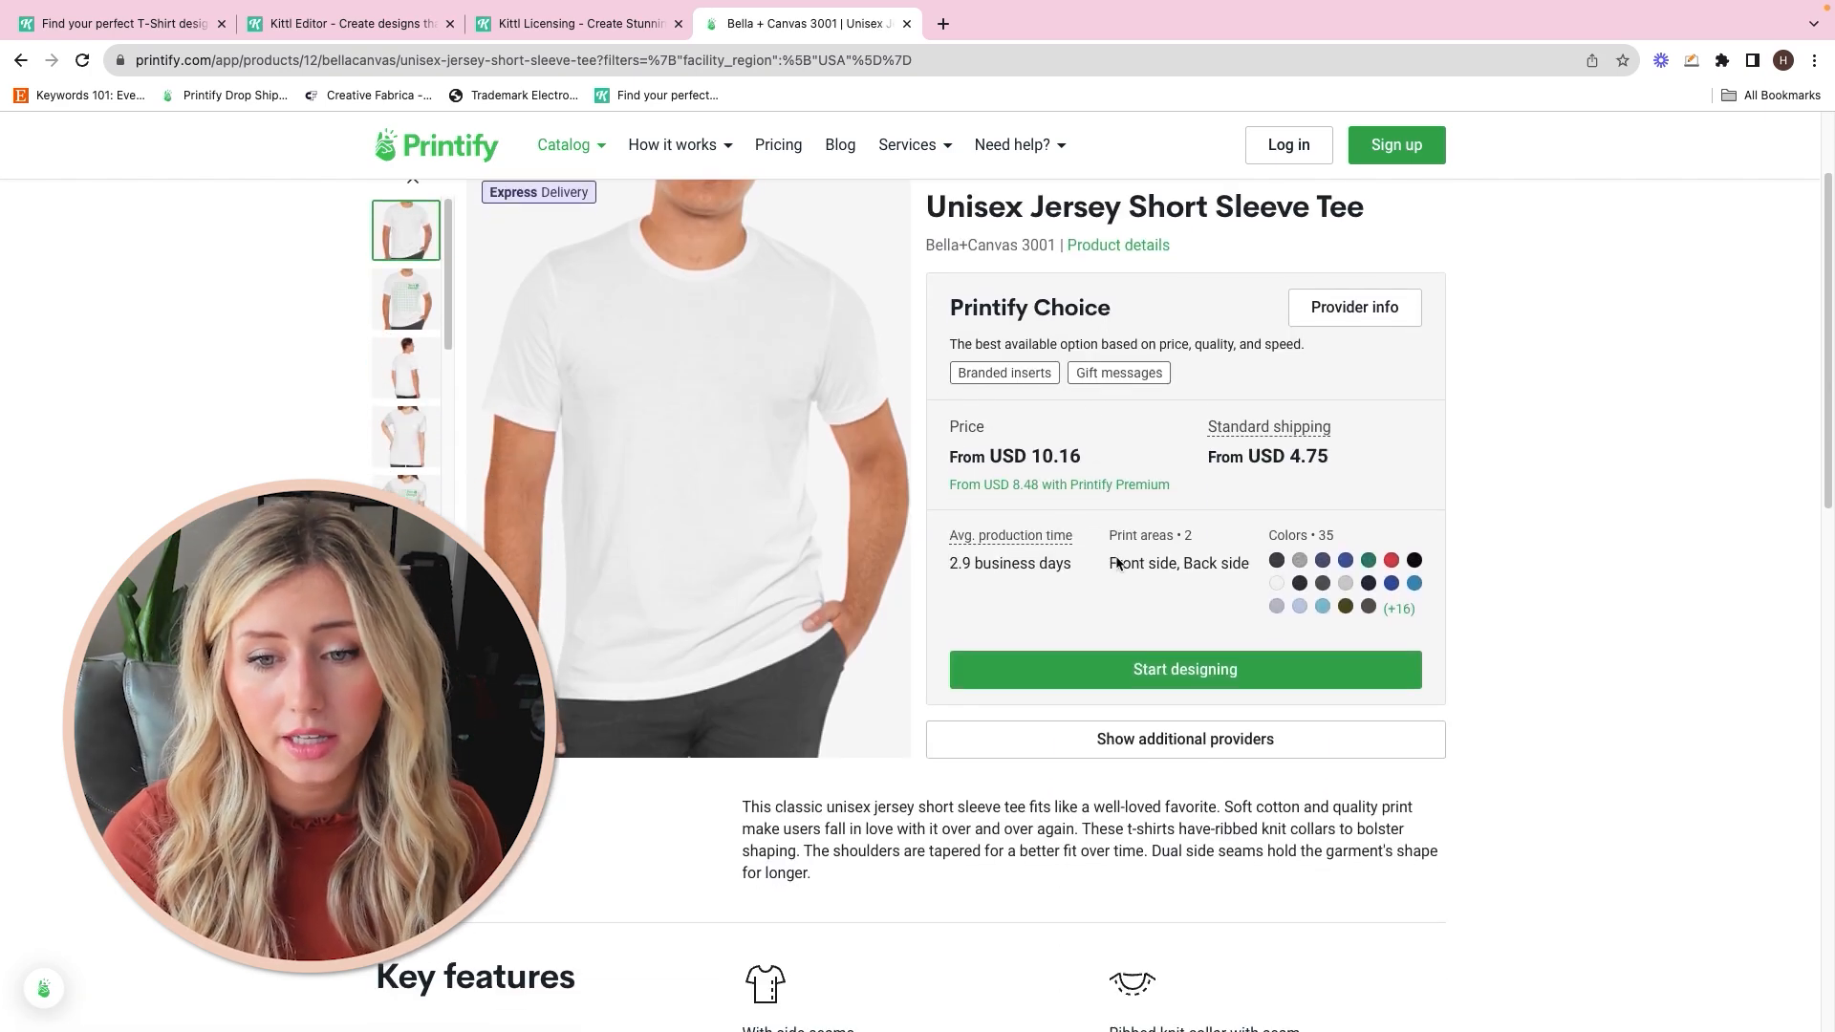
pyautogui.click(1196, 675)
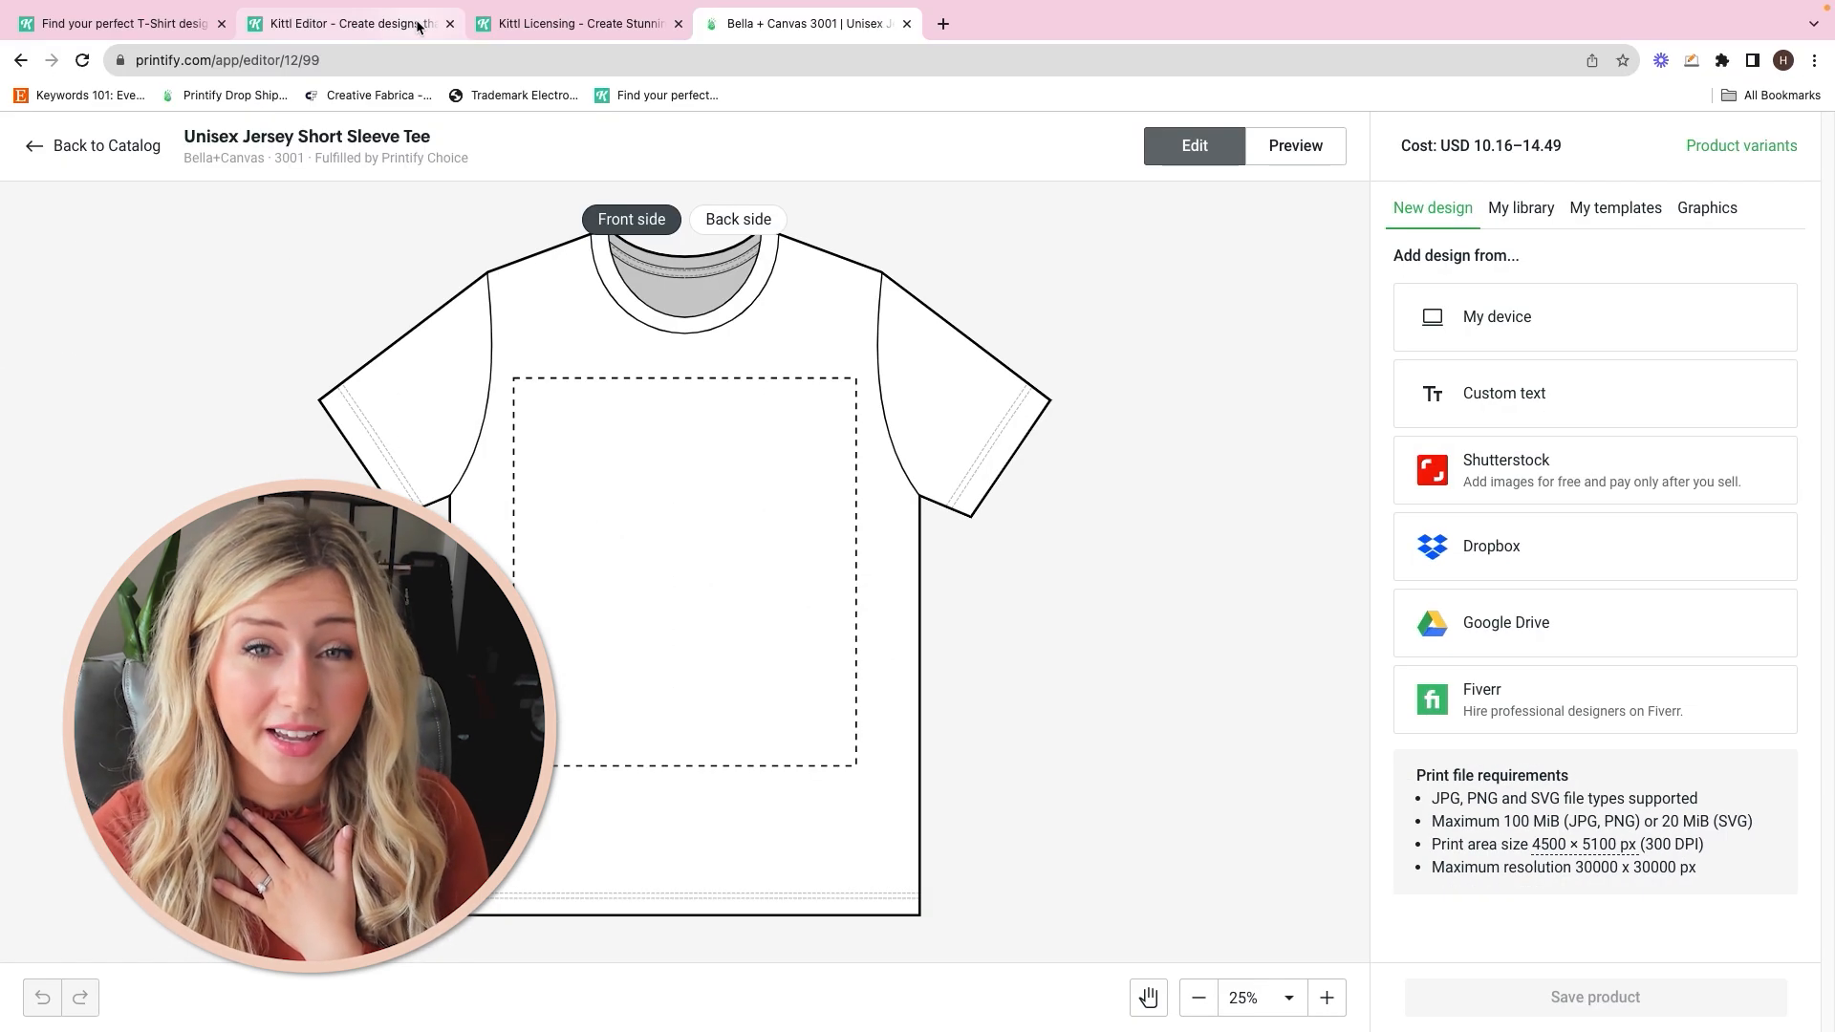
# Step: Check the shirt's print area size in Printify and create a matching 4500 × 5100 px artboard in Kittl
pyautogui.click(418, 26)
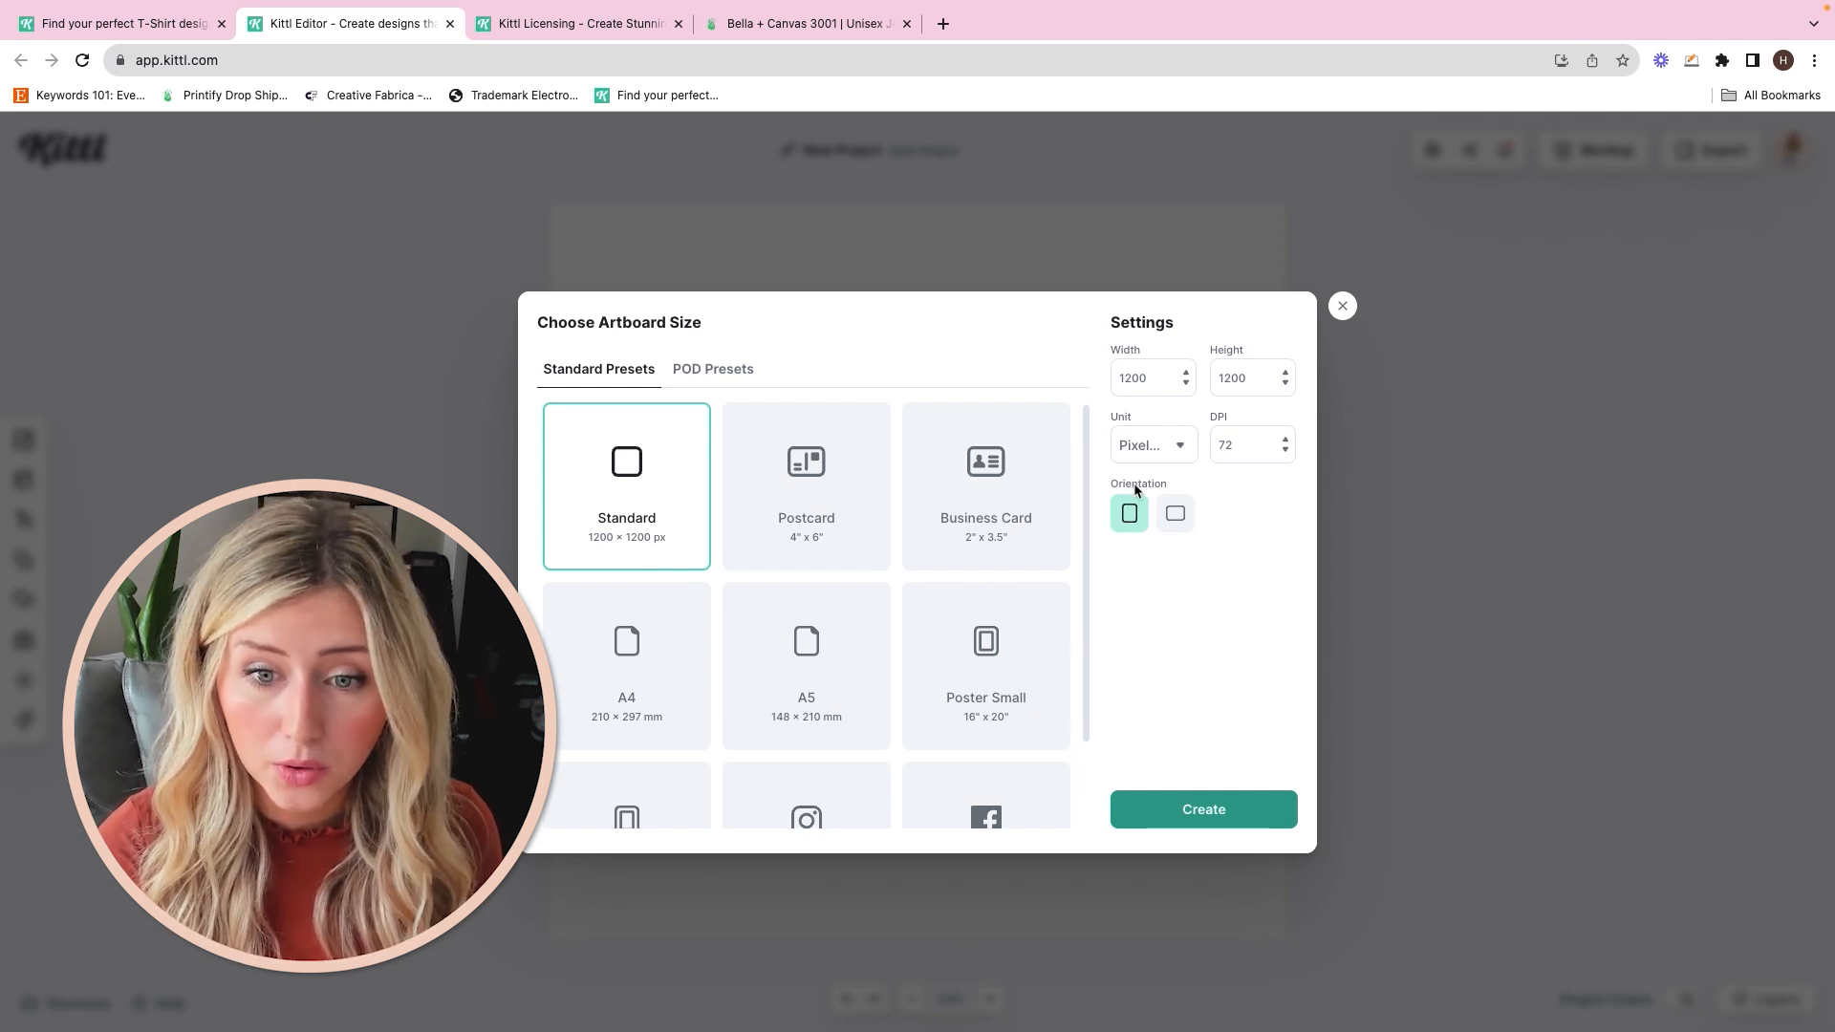
pyautogui.click(795, 25)
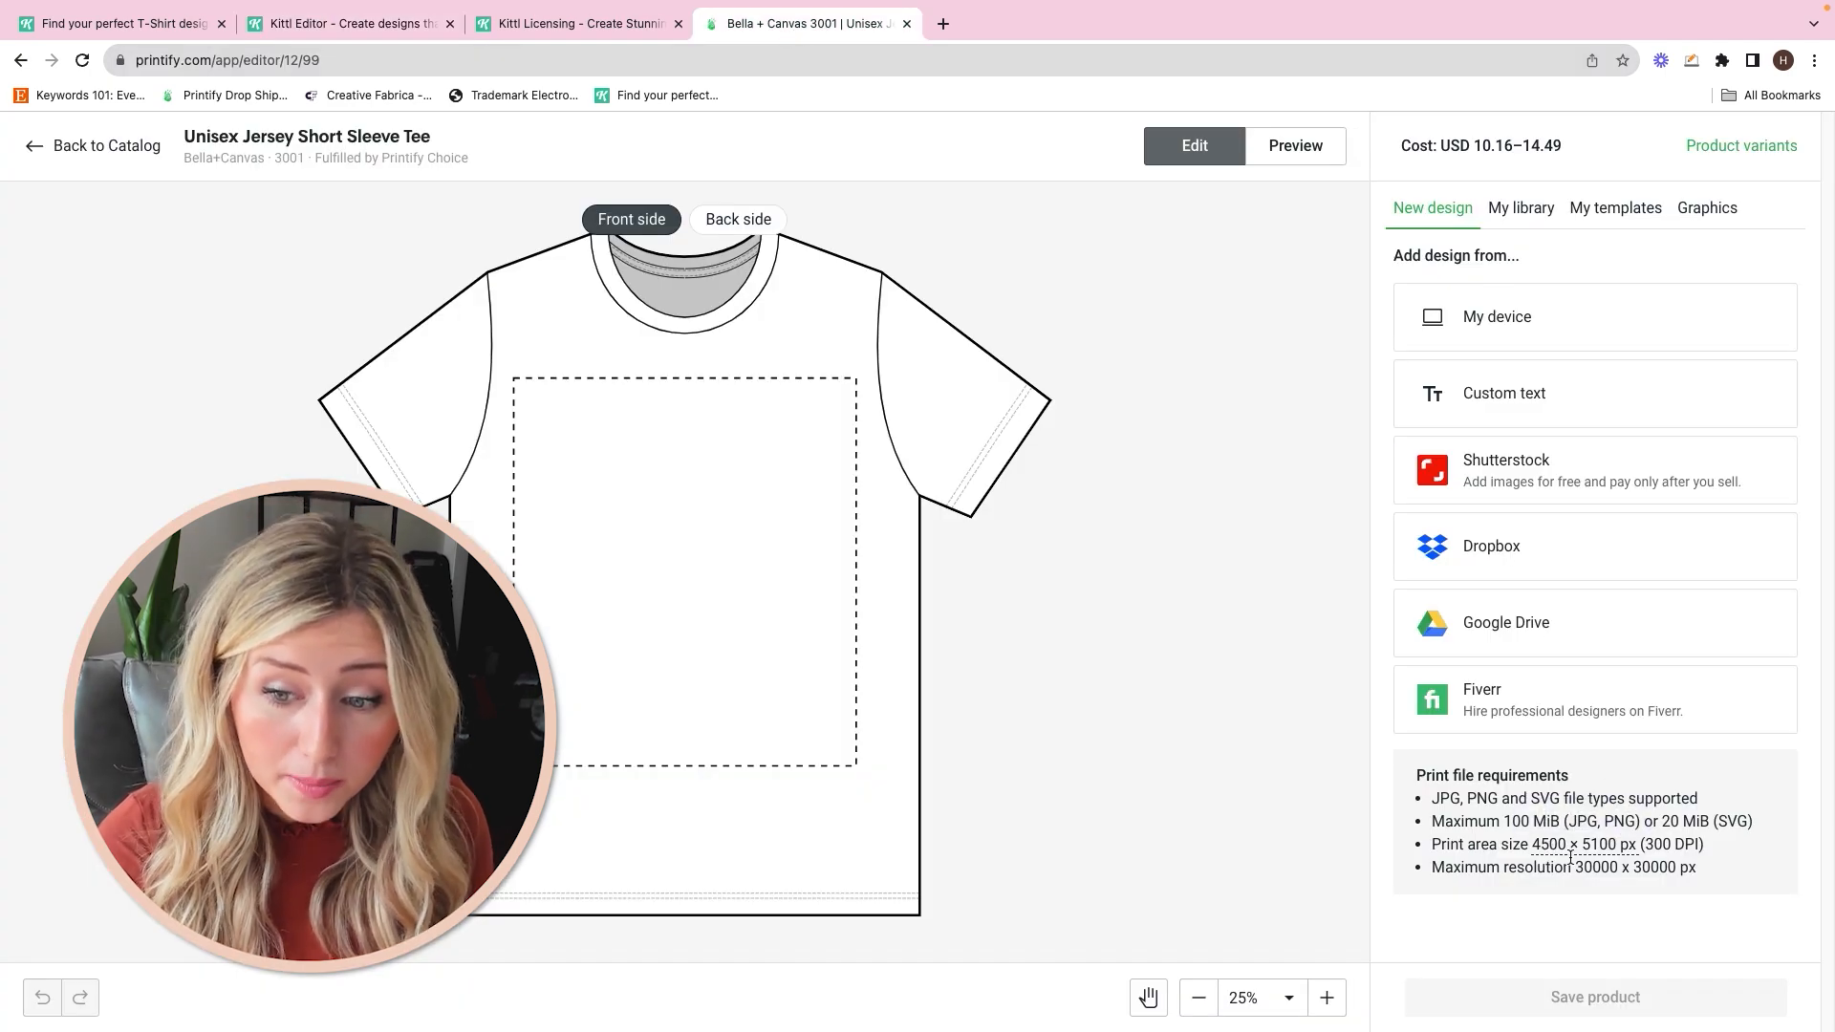
pyautogui.click(124, 23)
pyautogui.click(353, 23)
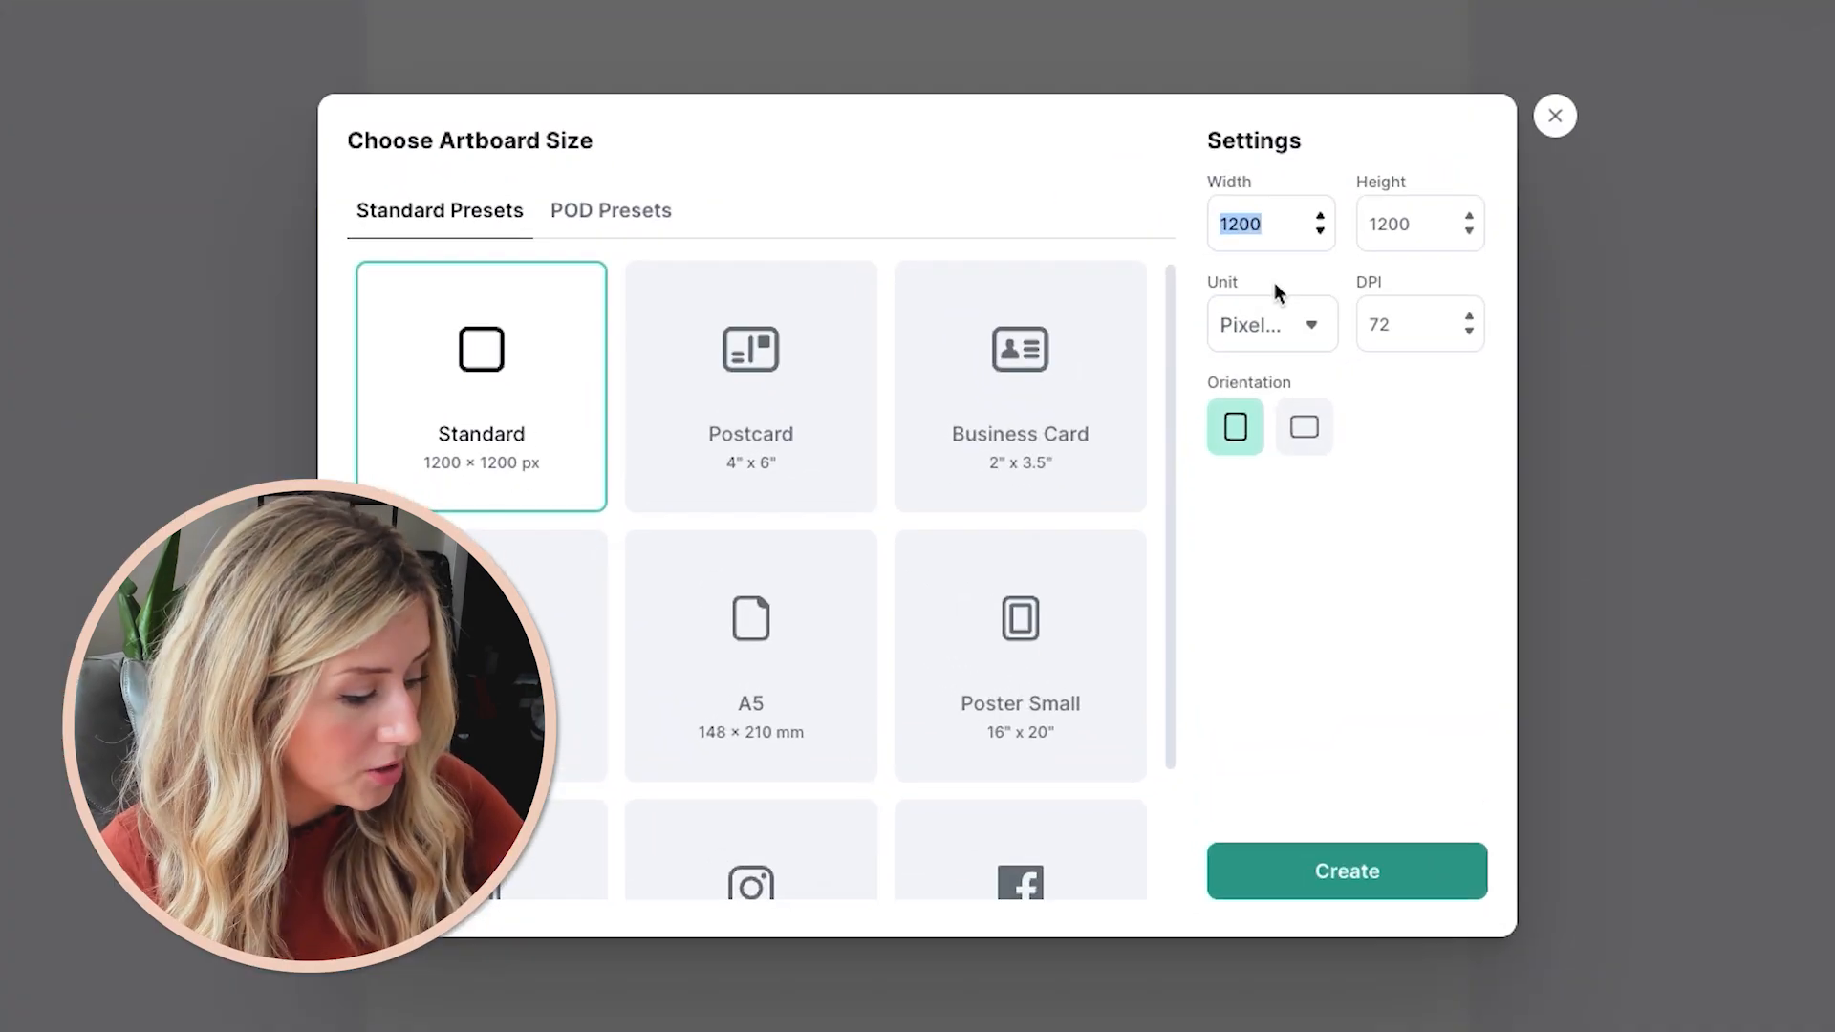
pyautogui.doubleClick(1423, 223)
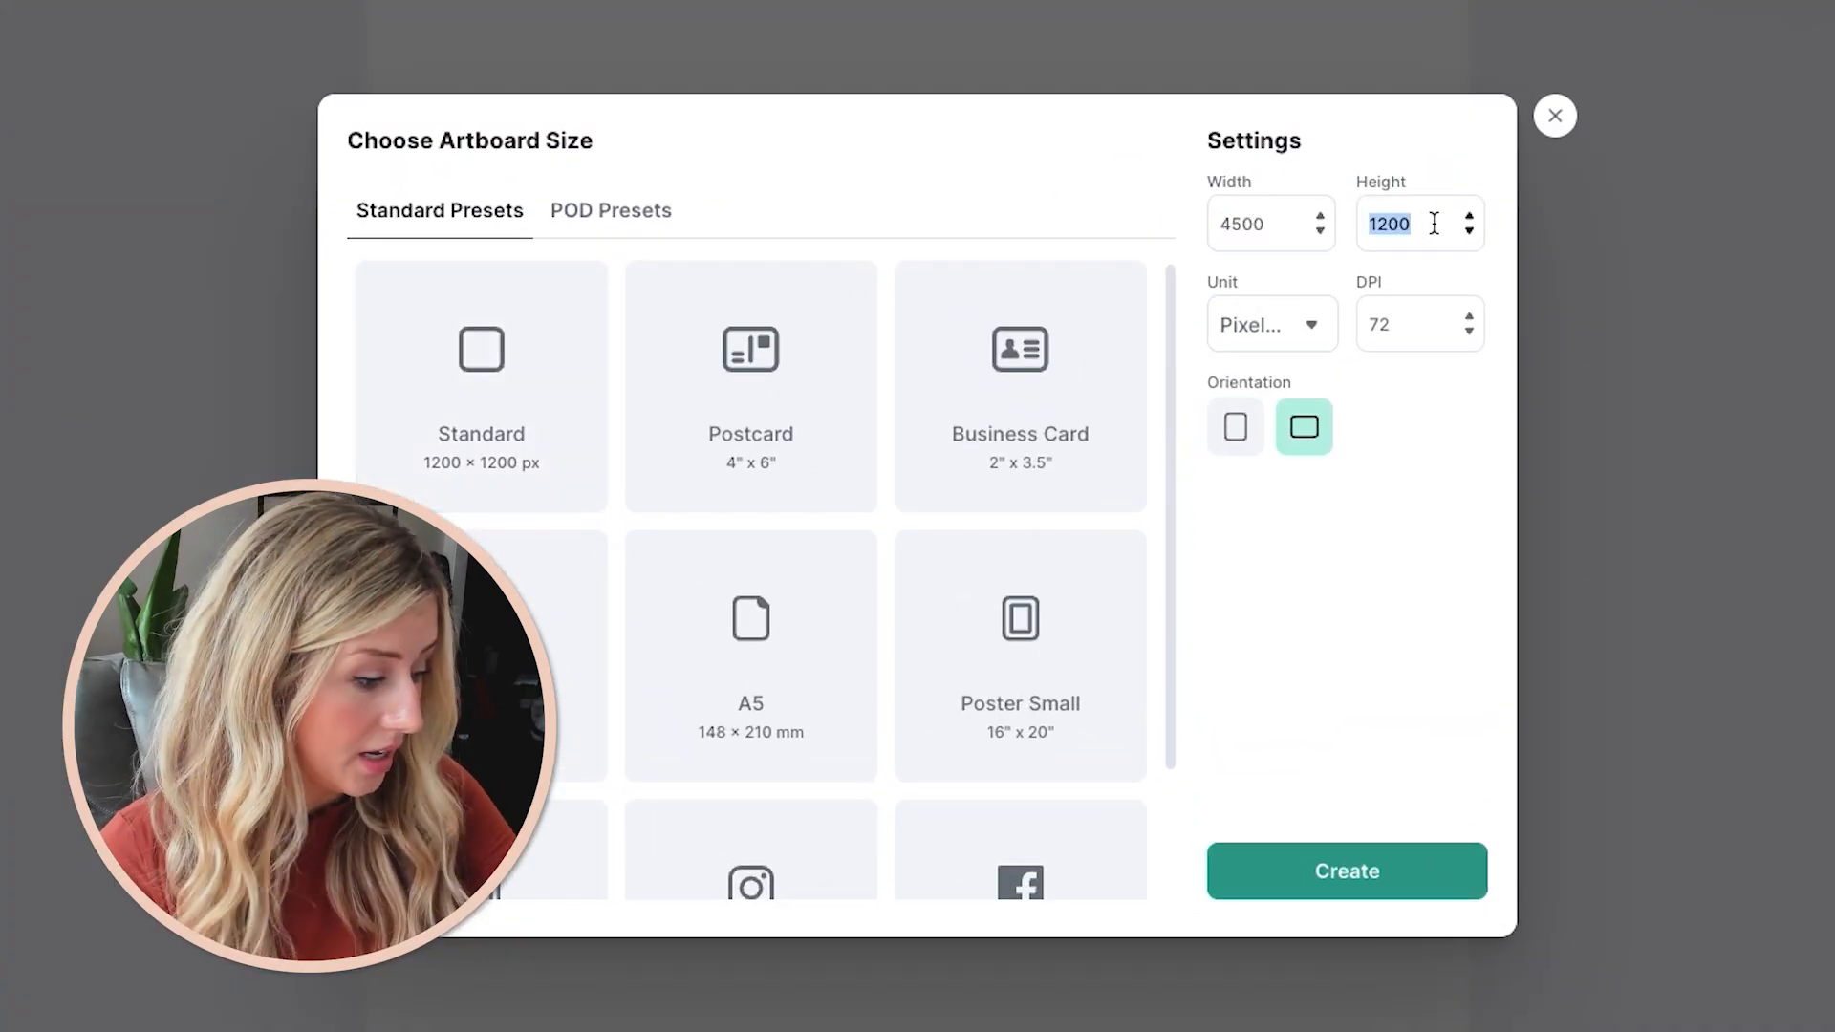
pyautogui.write('5100')
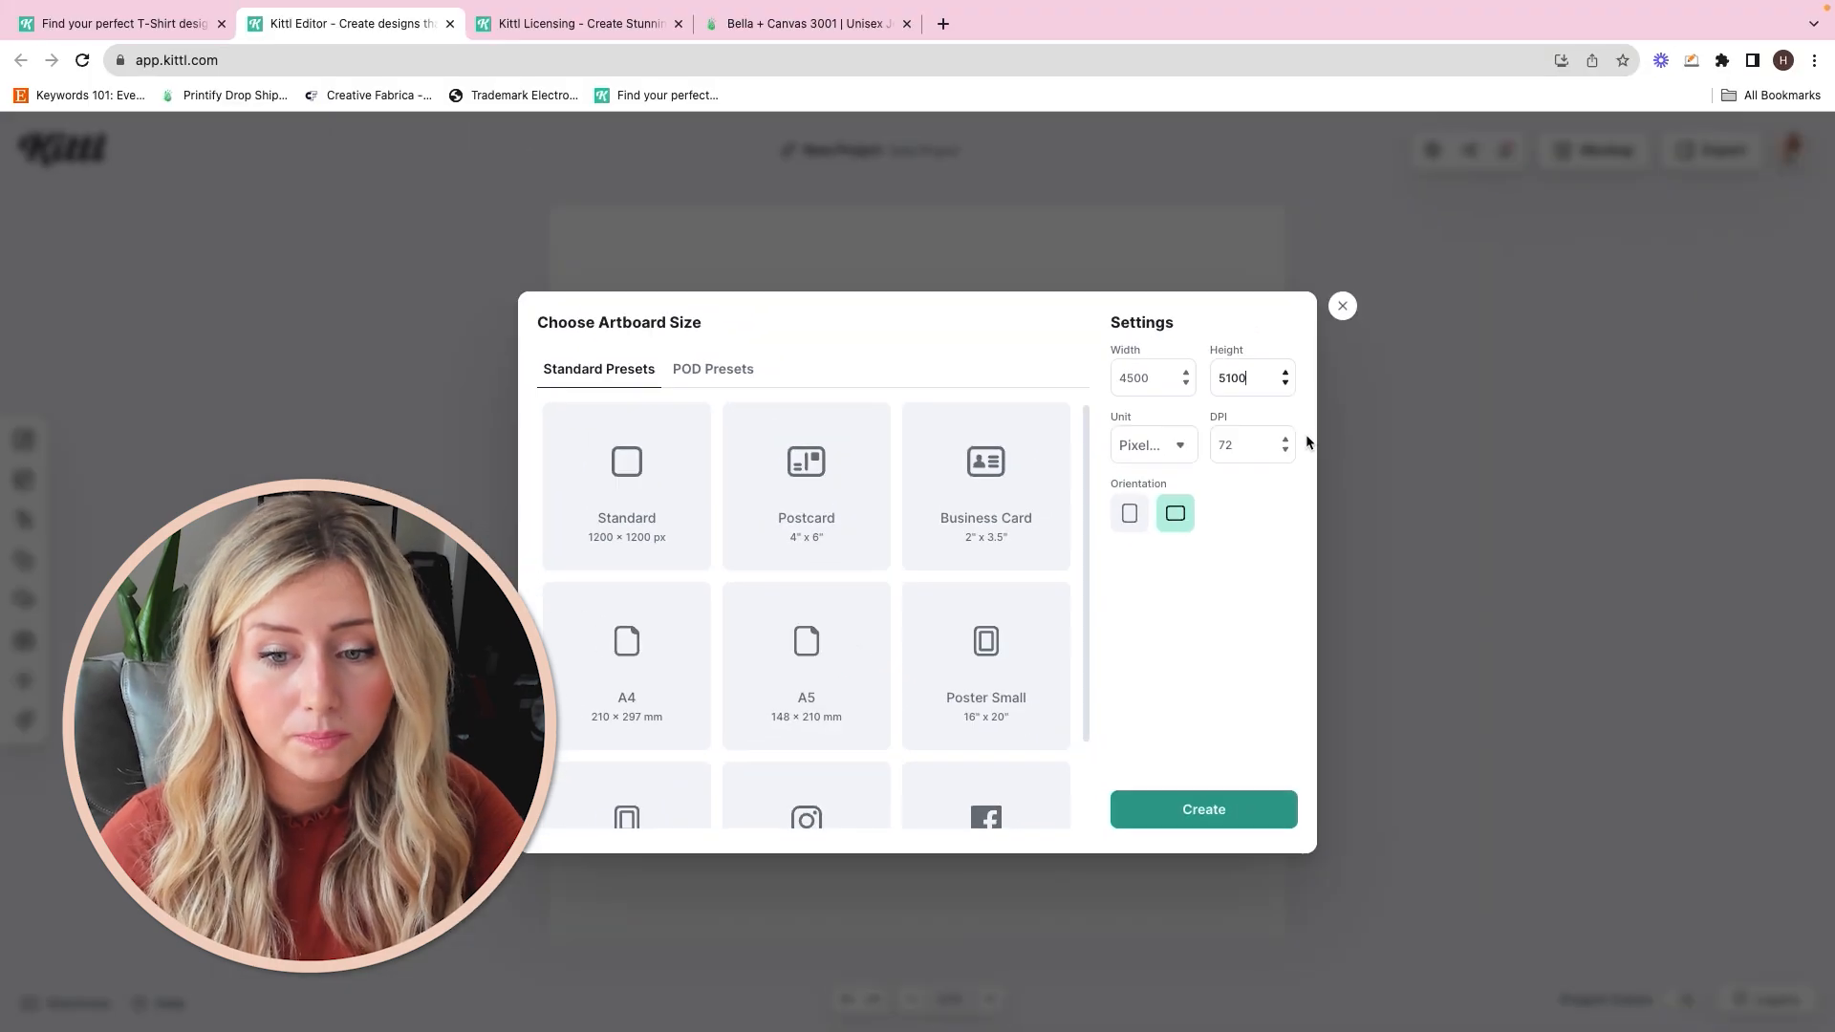
pyautogui.click(1342, 870)
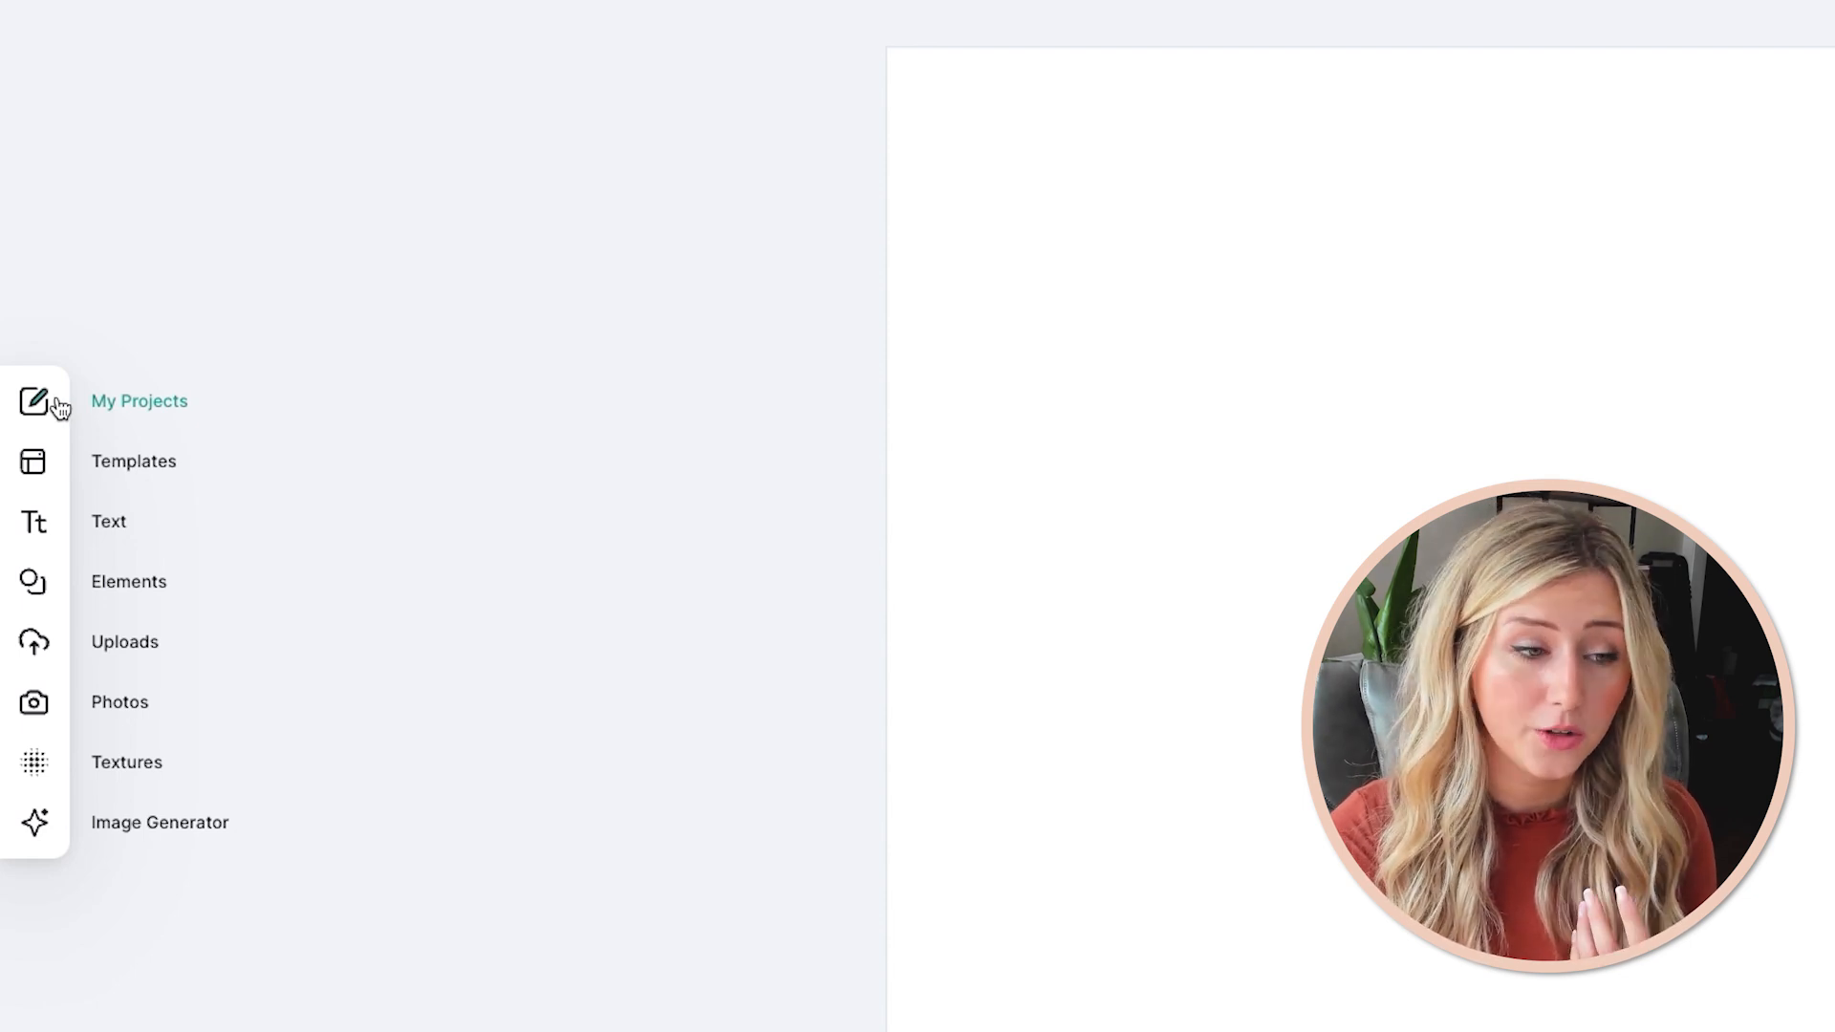
# Step: Browse the Logo template collections in the editor, including the full Y2K collection
pyautogui.click(42, 471)
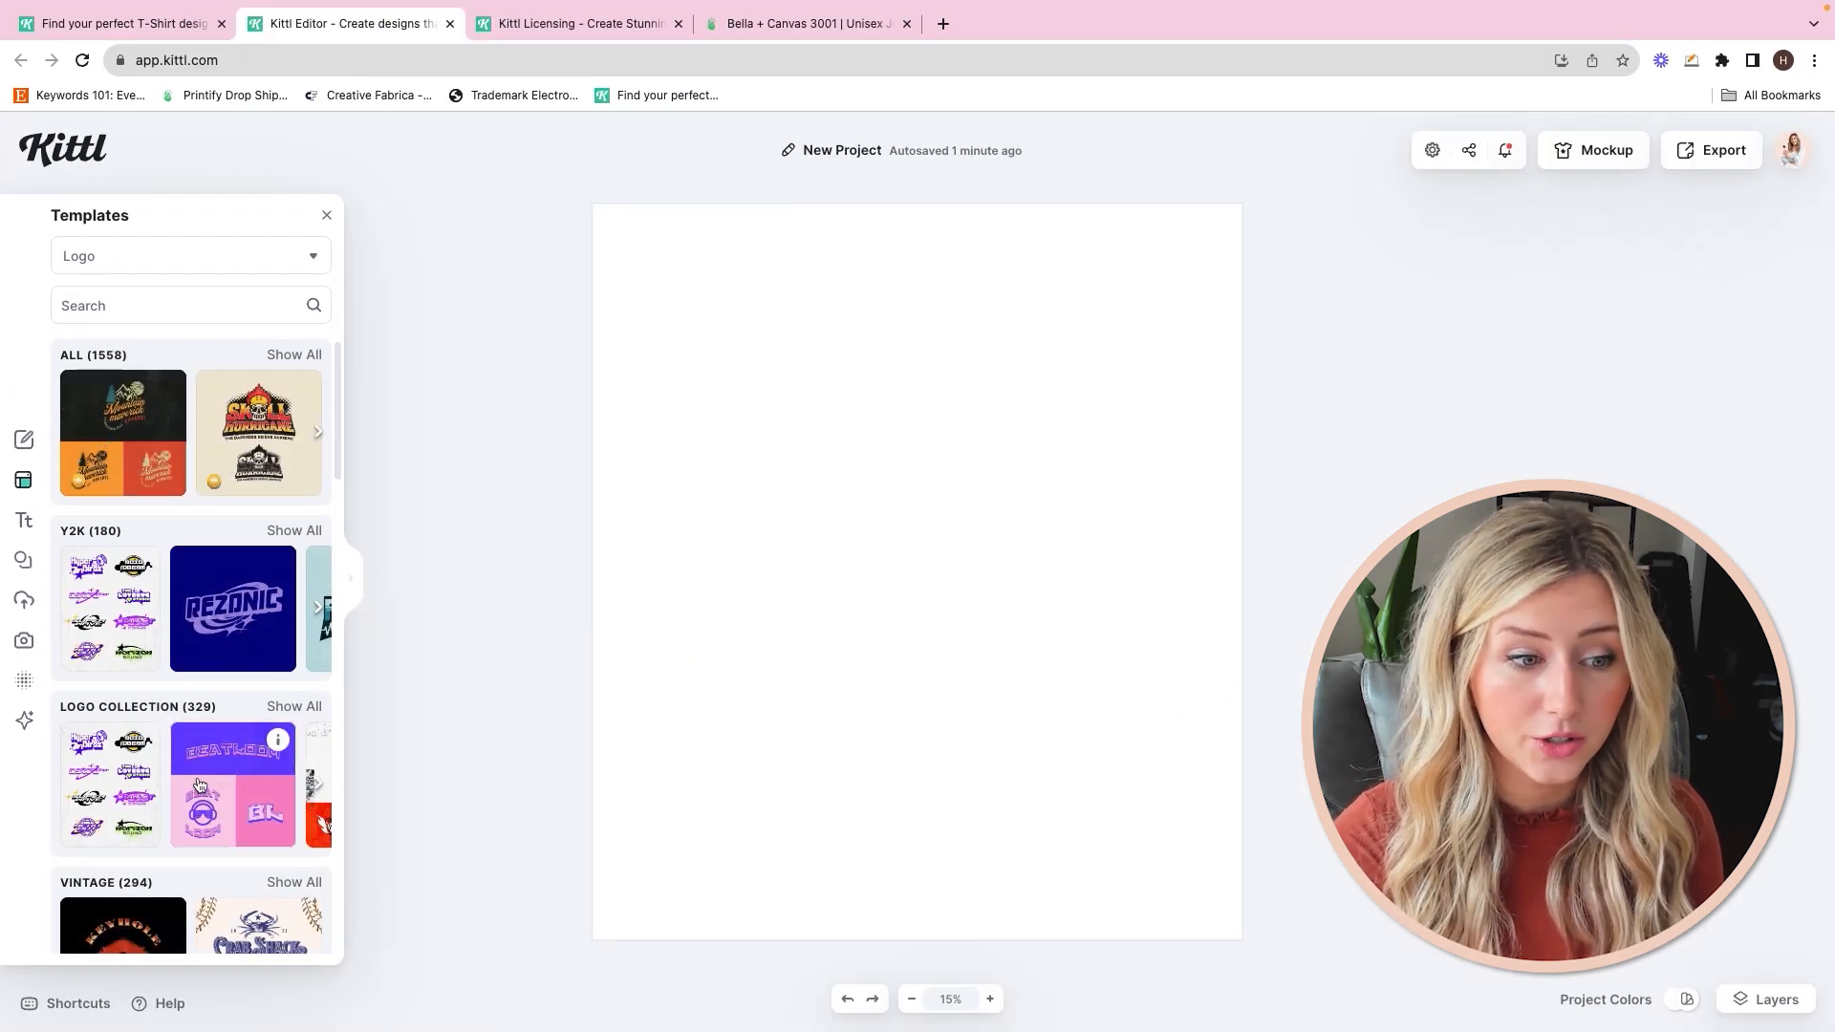
pyautogui.scroll(-5, 202, 806)
pyautogui.scroll(-12, 200, 797)
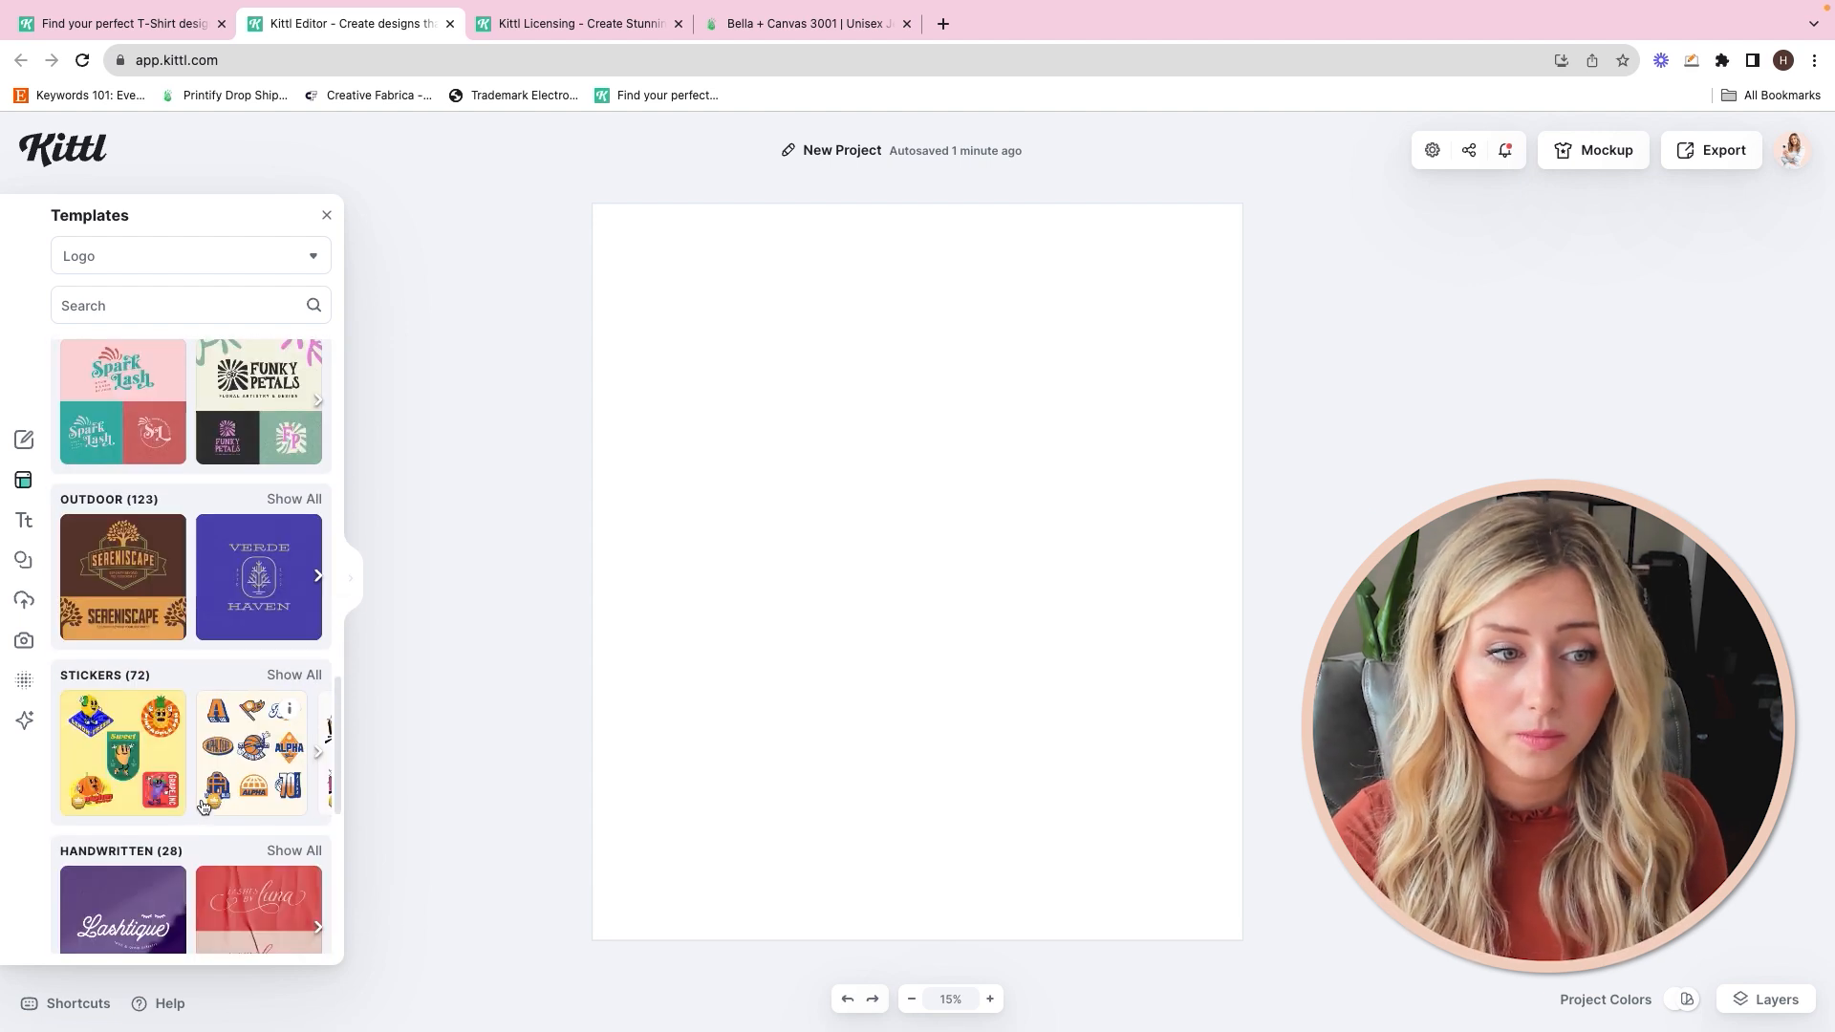
pyautogui.scroll(-4, 203, 806)
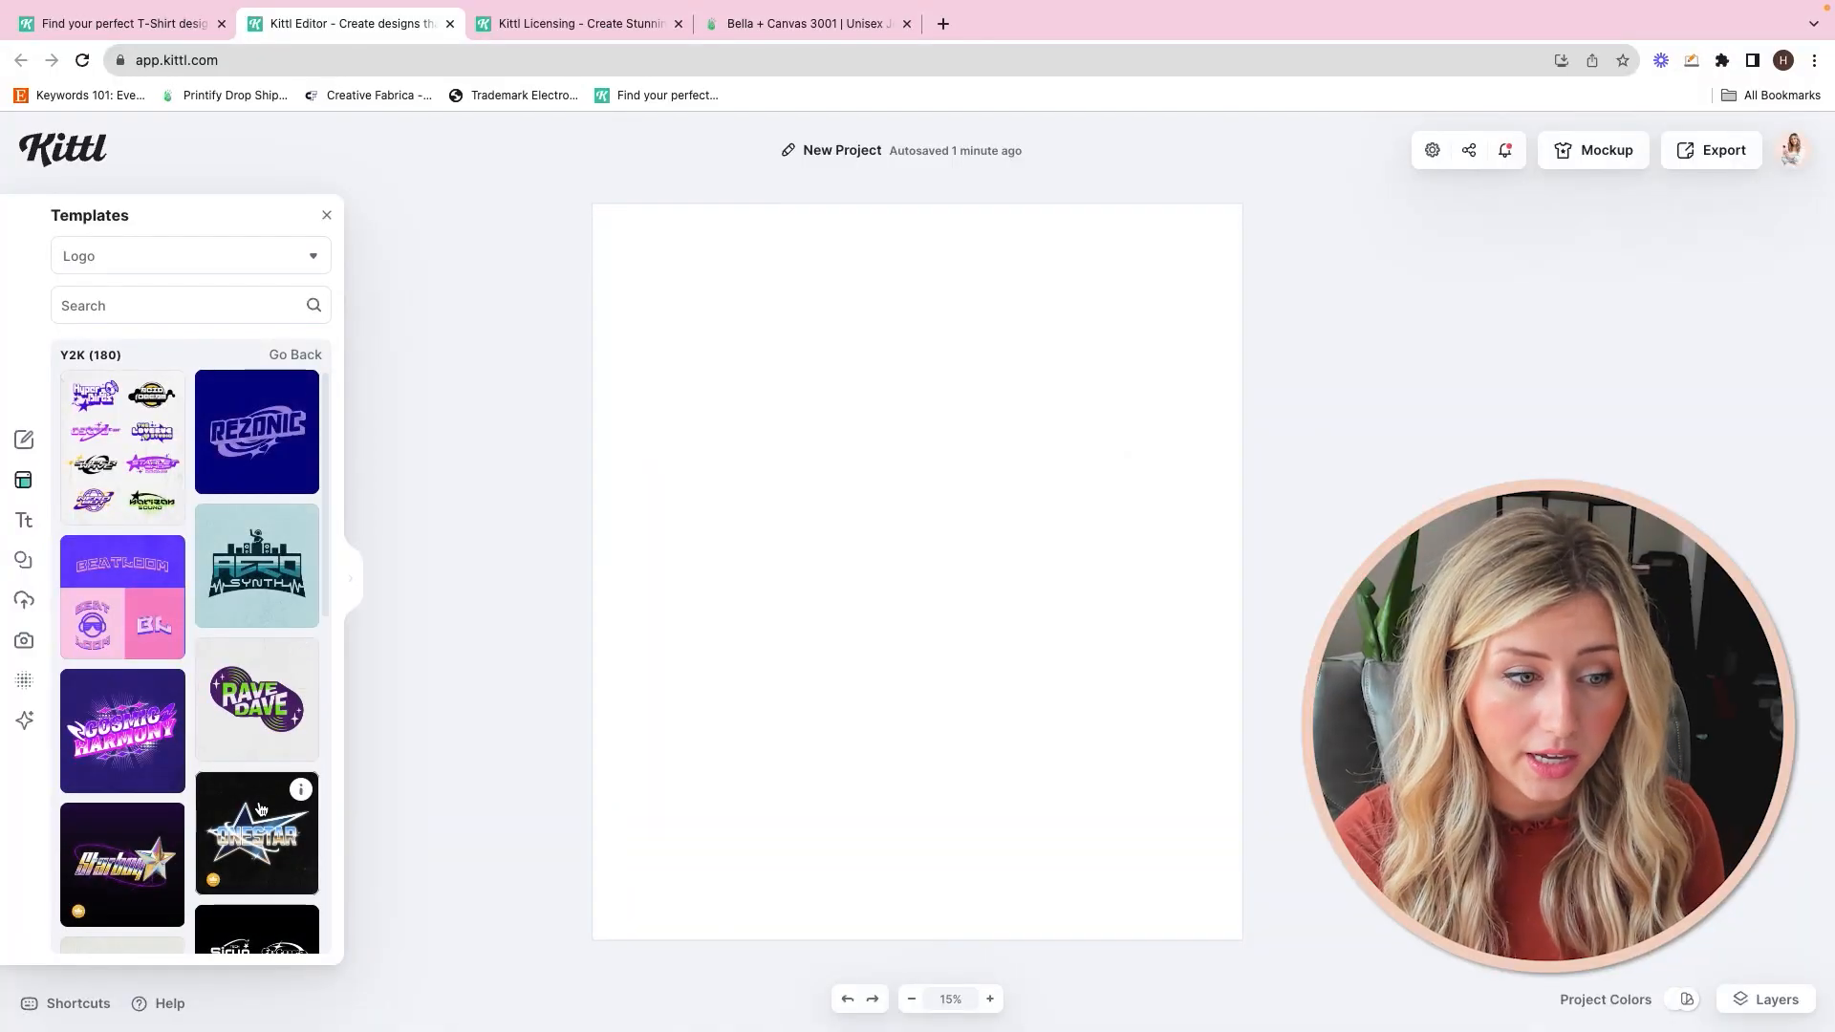
pyautogui.scroll(-5, 260, 809)
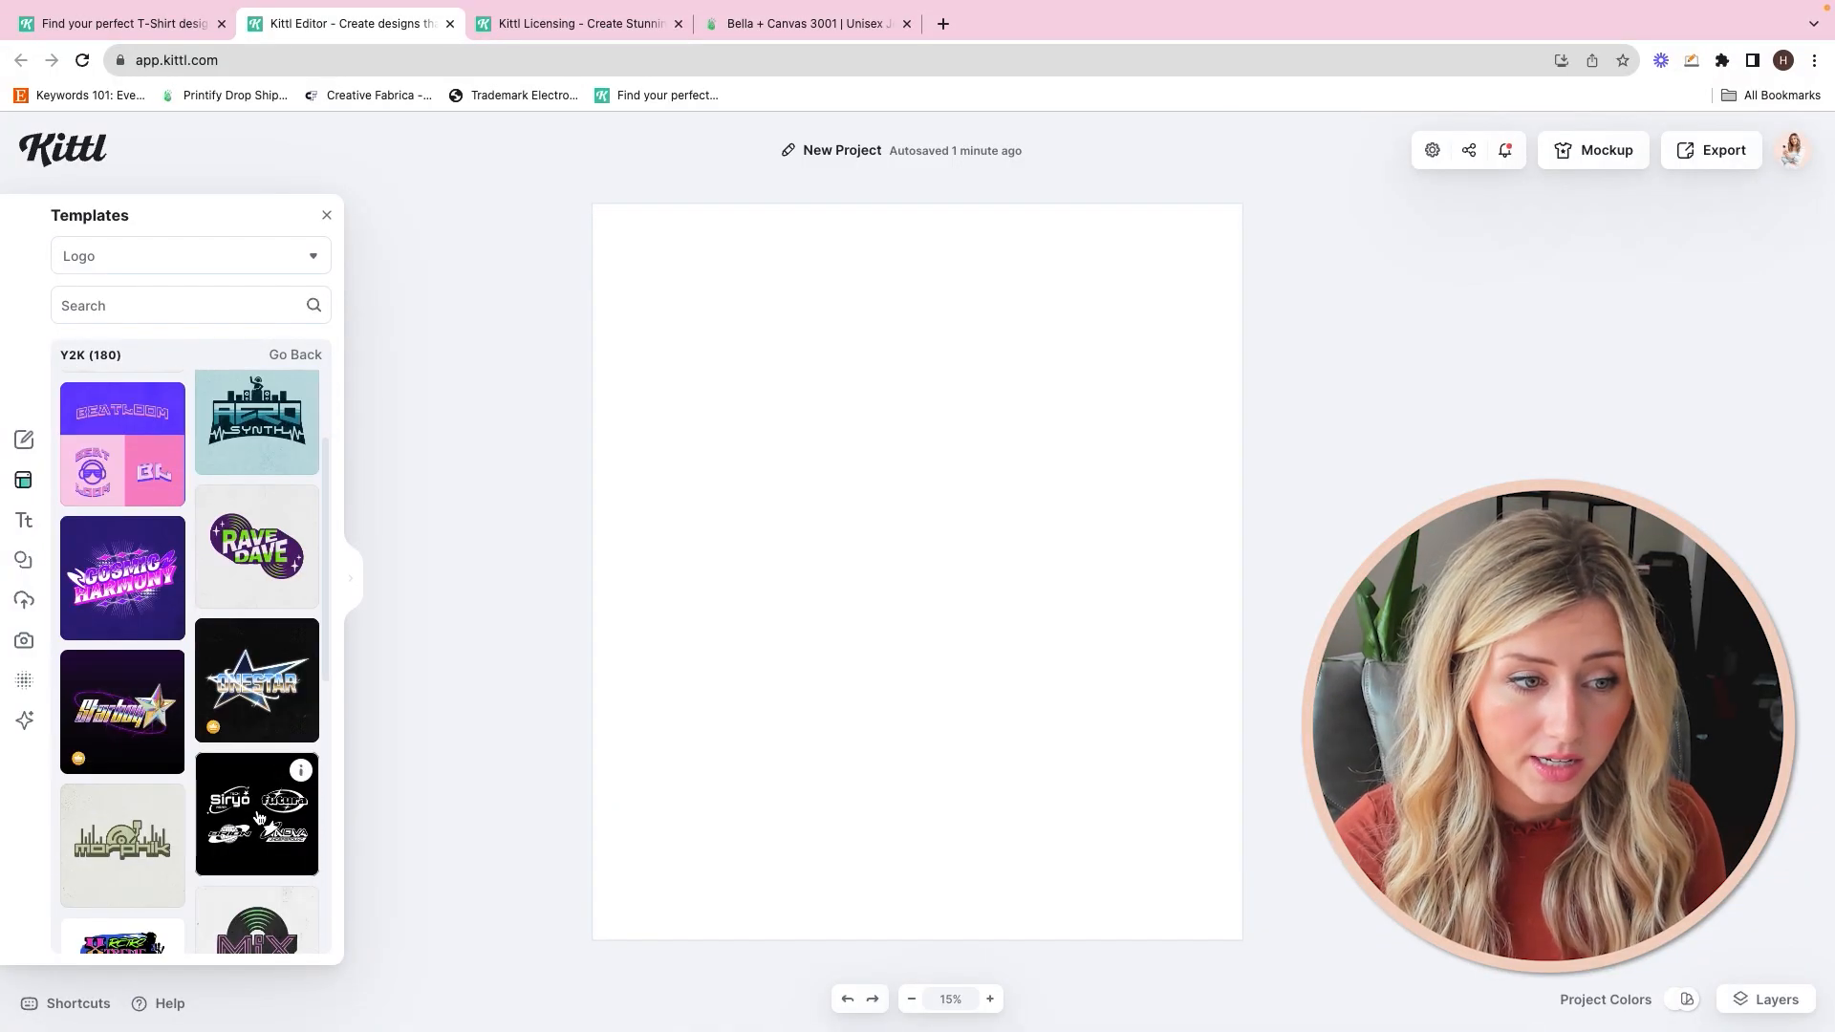
pyautogui.scroll(-4, 241, 796)
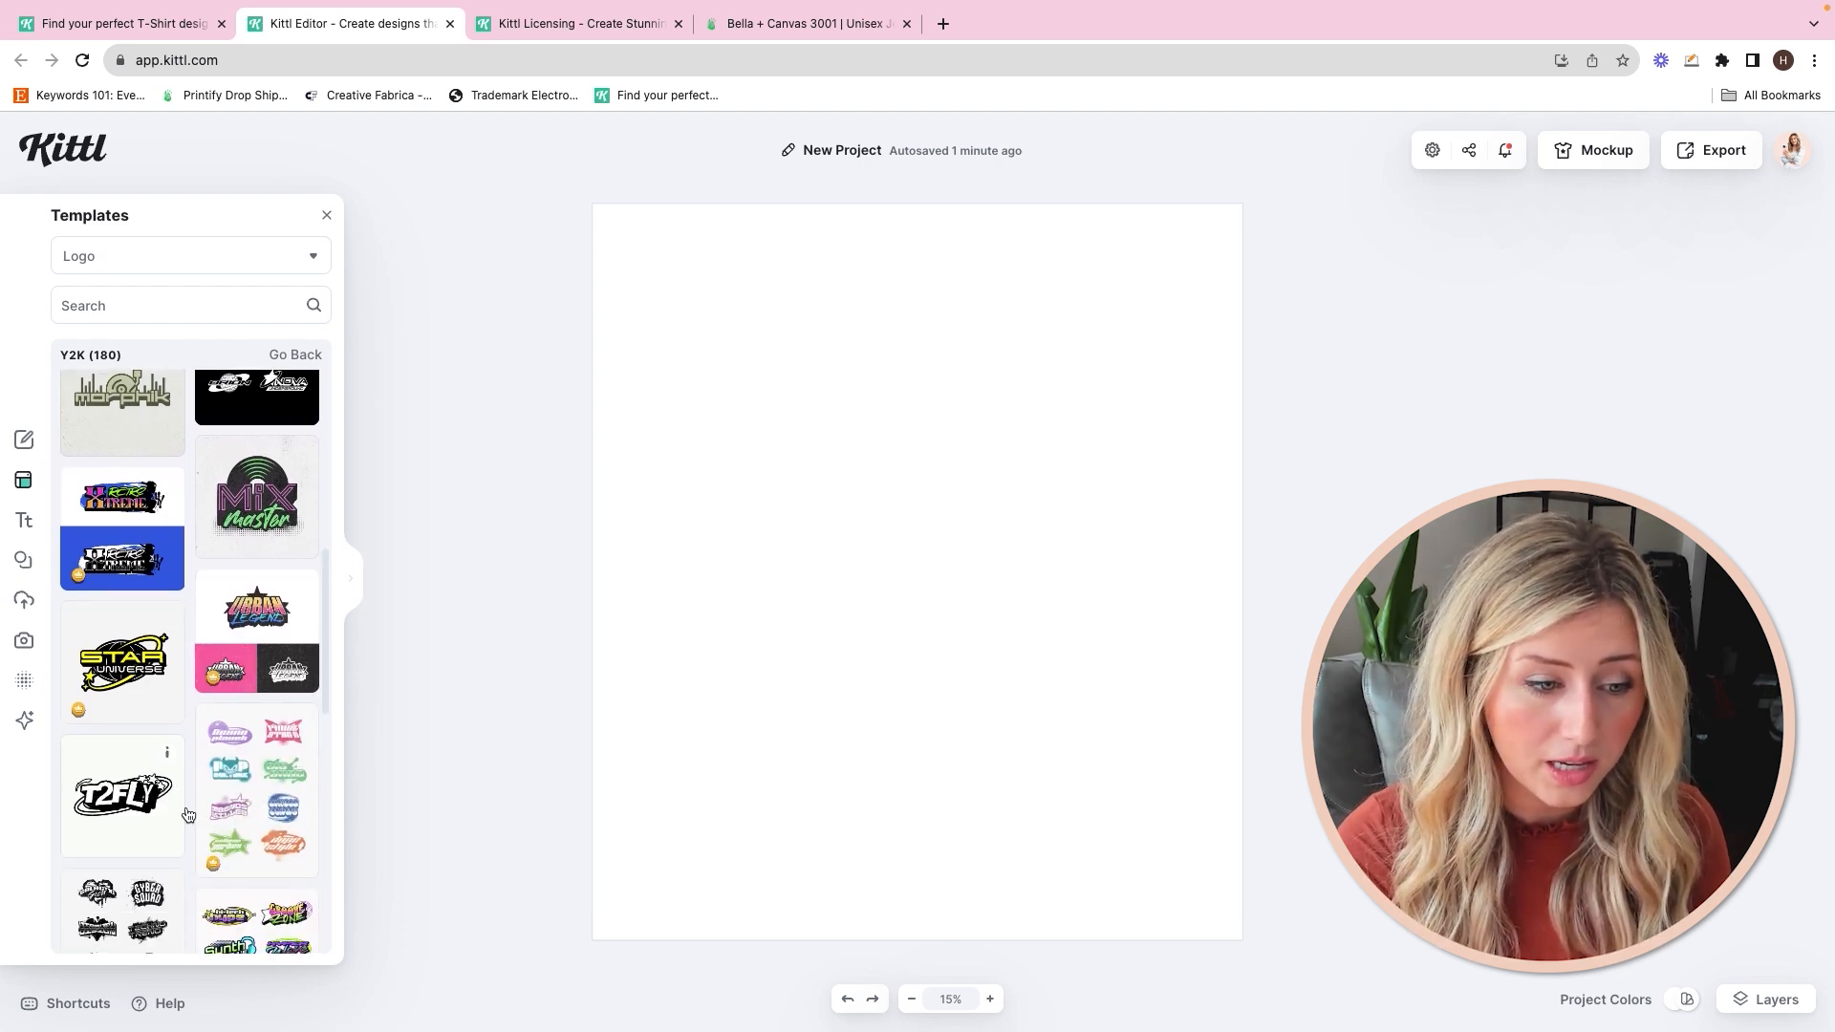
pyautogui.scroll(-8, 188, 813)
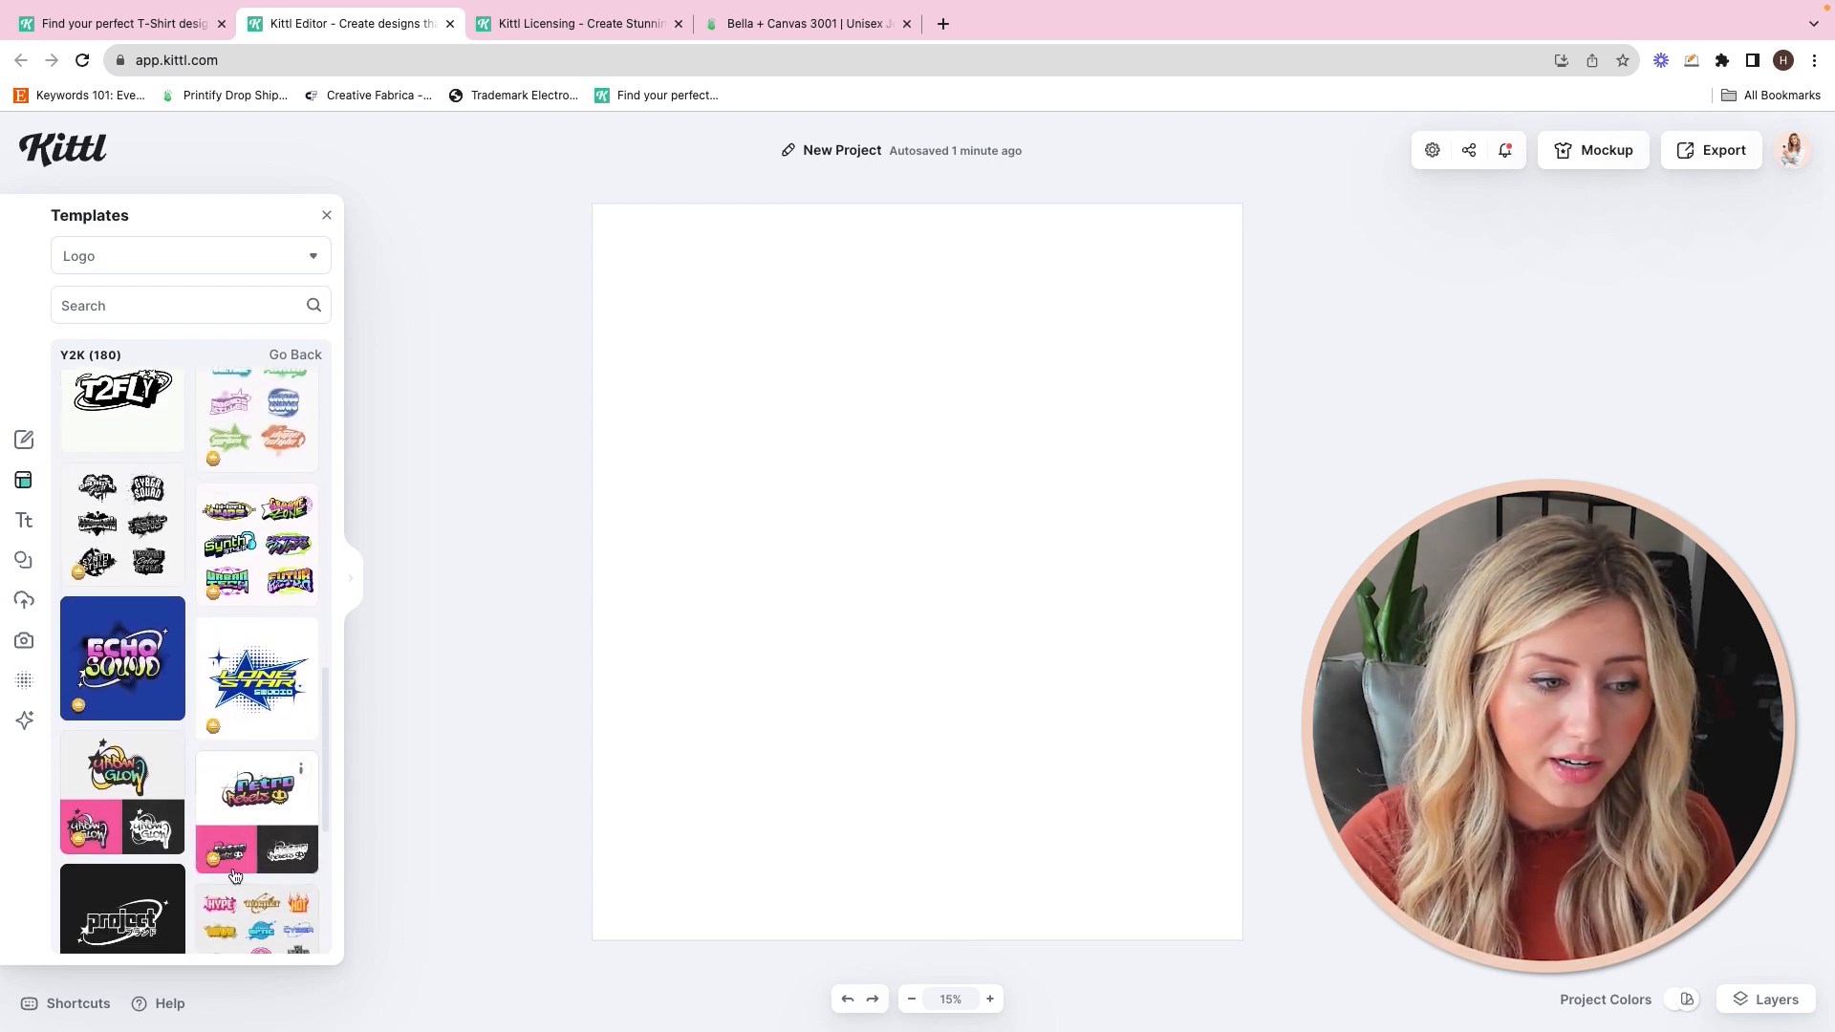
# Step: Load the black "project" logo template from the Y2K collection onto the artboard
pyautogui.scroll(-4, 232, 869)
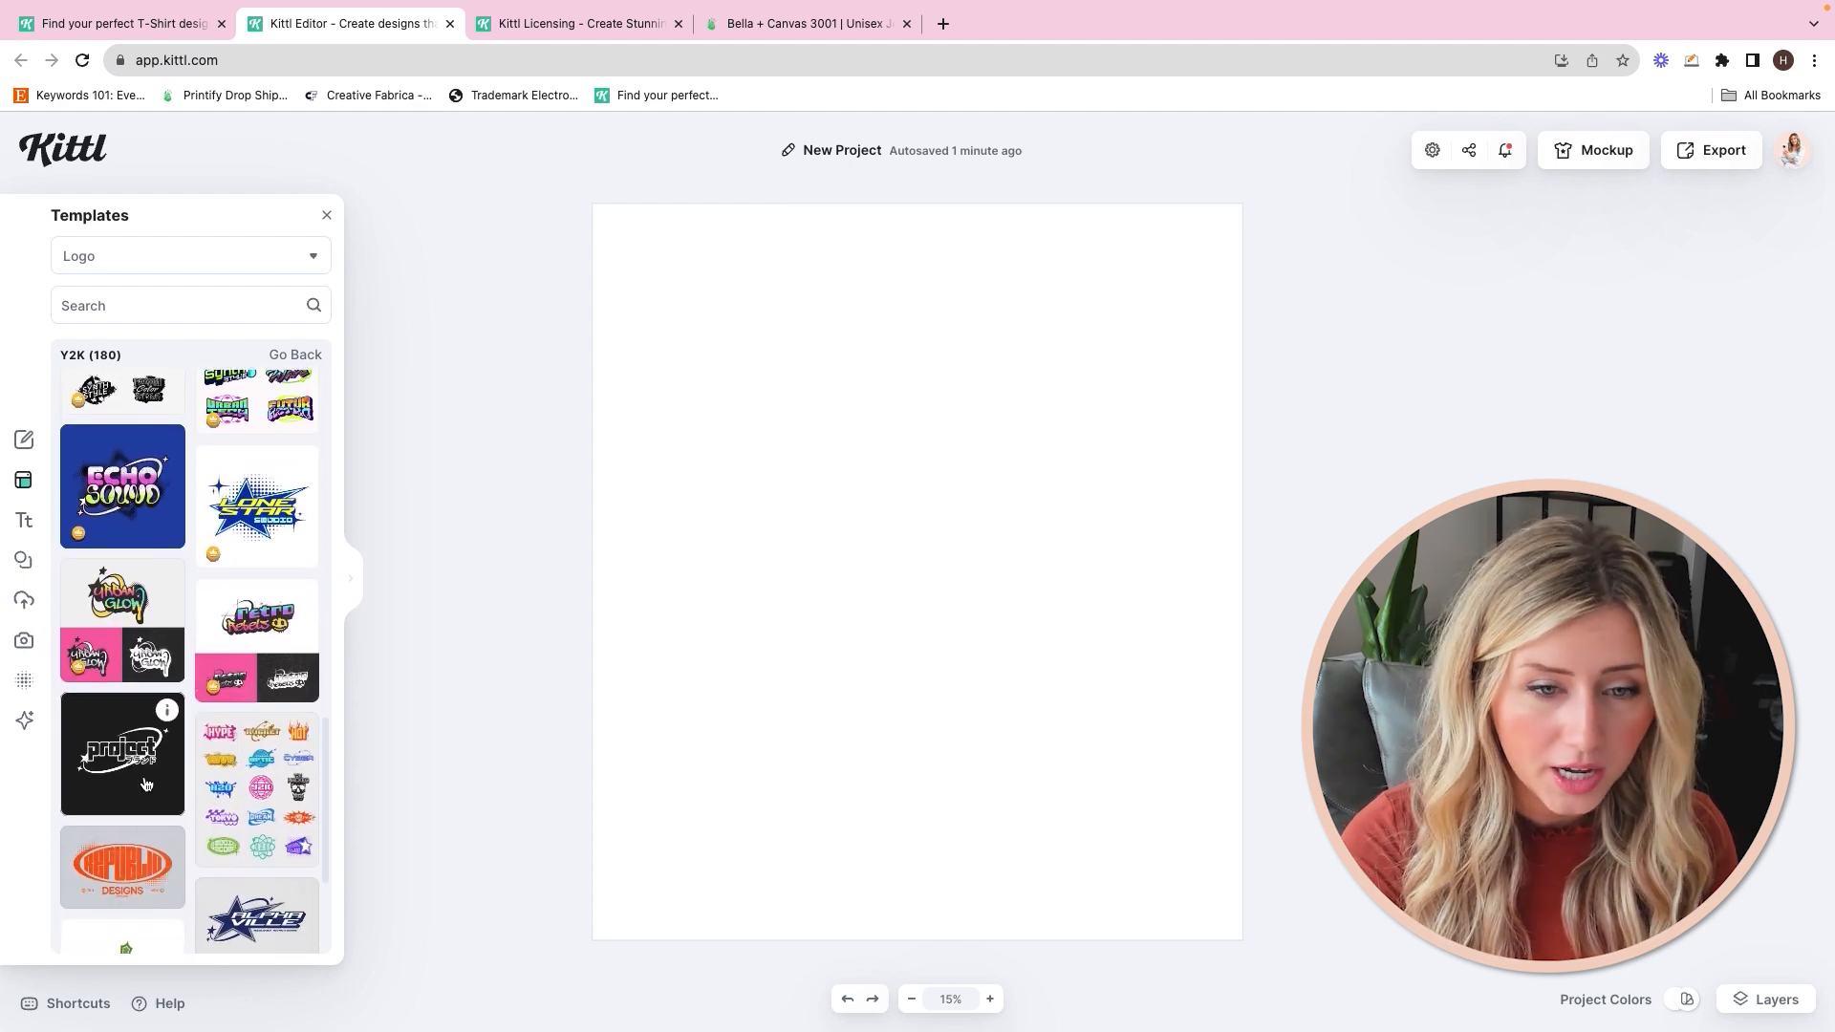
pyautogui.click(145, 783)
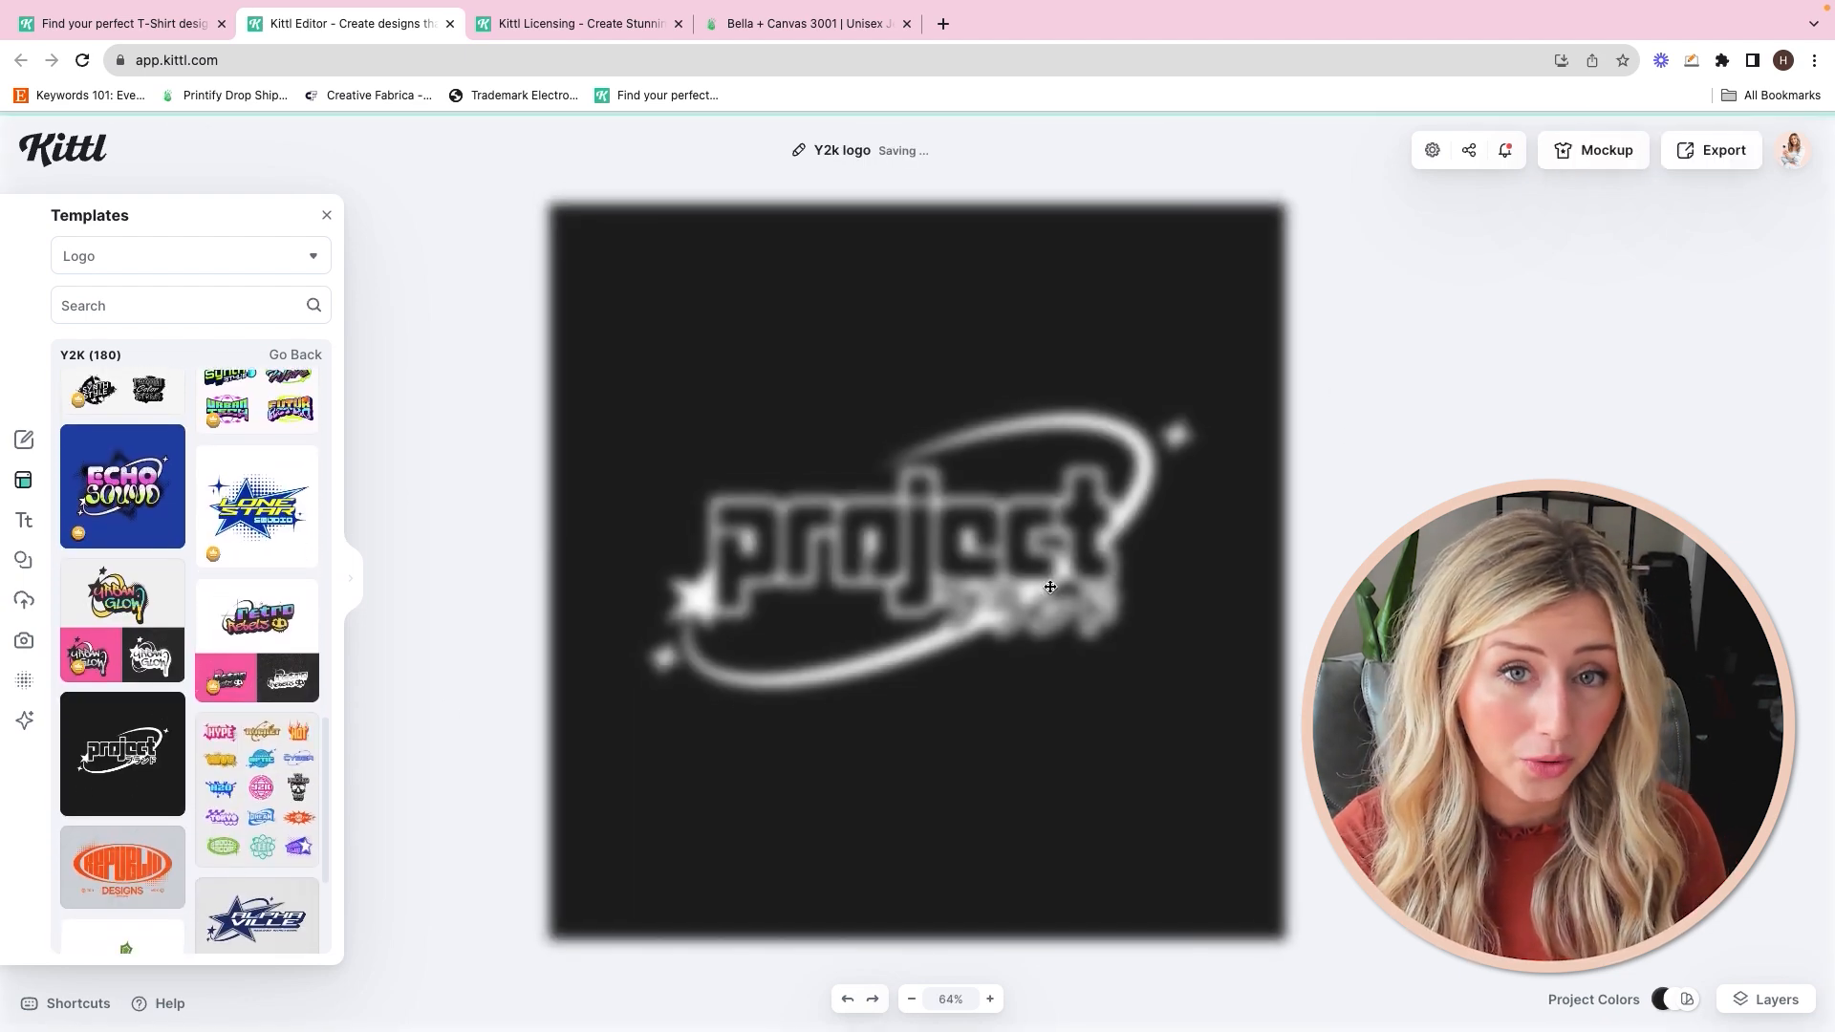
pyautogui.click(1004, 520)
# Step: Replace the template's "project" headline with "wizard kittens" on two lines
pyautogui.doubleClick(732, 530)
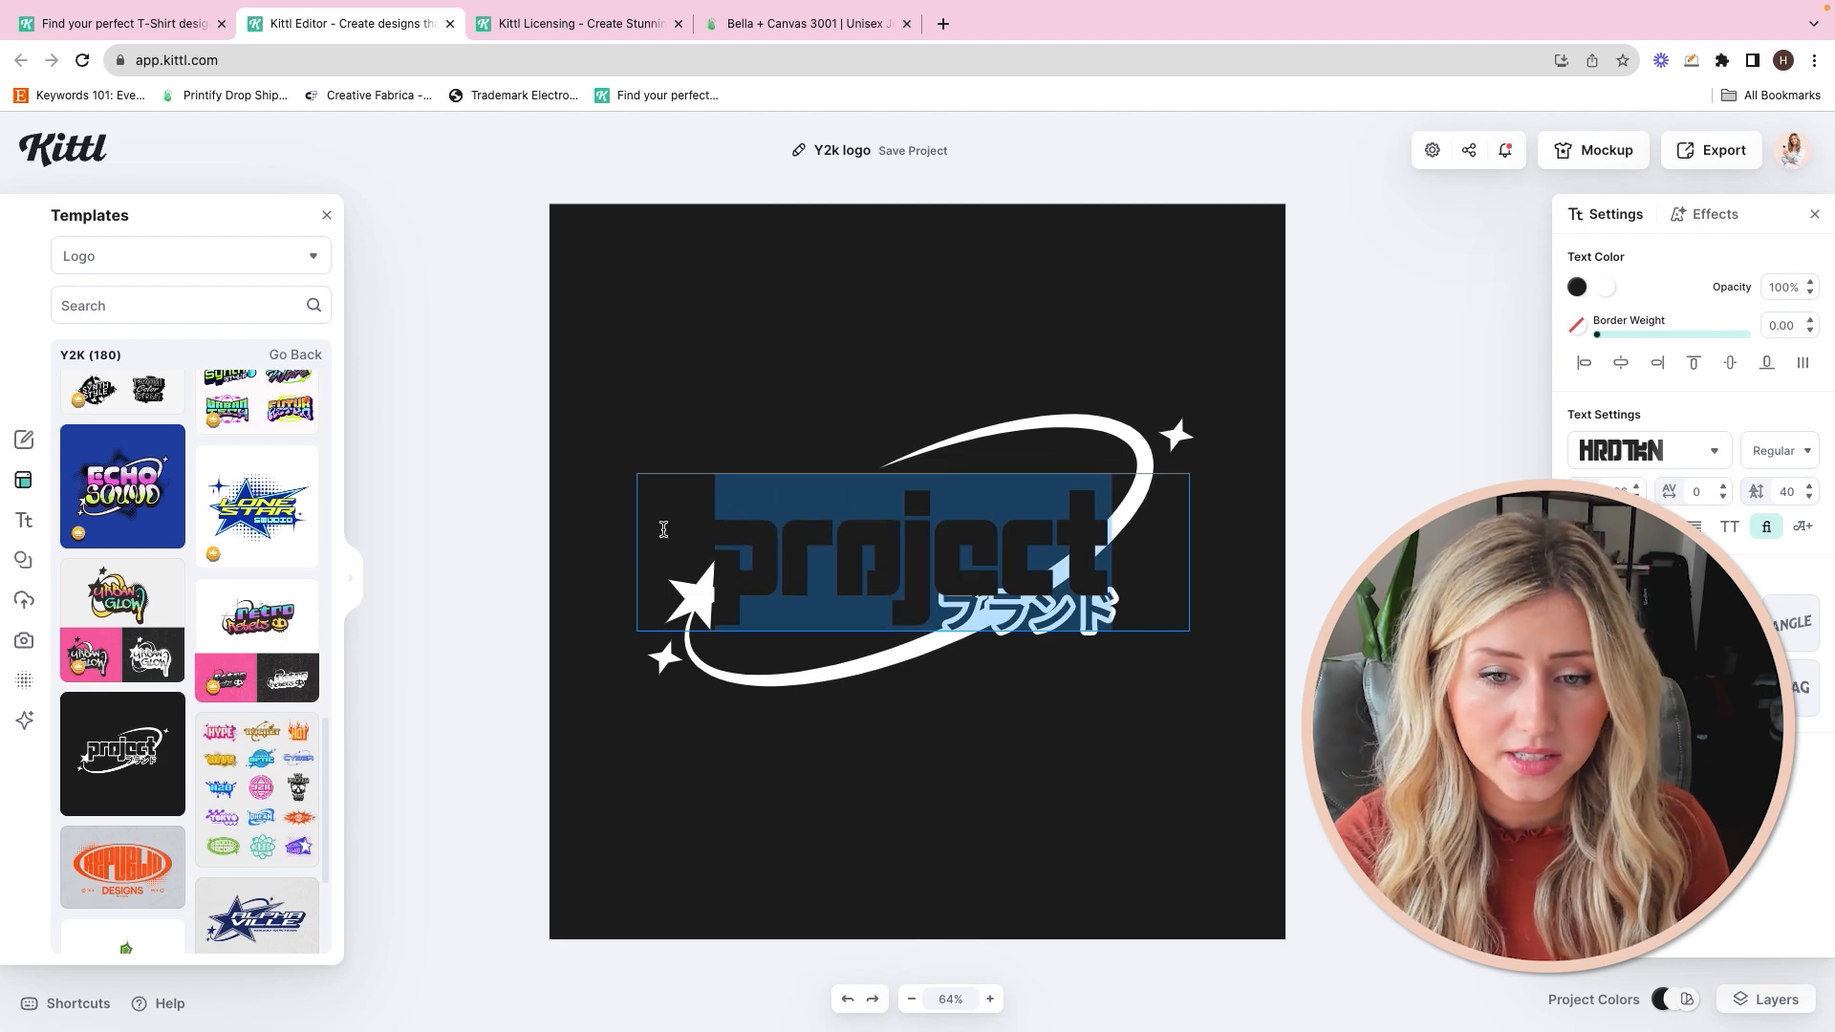
pyautogui.press('BackSpace')
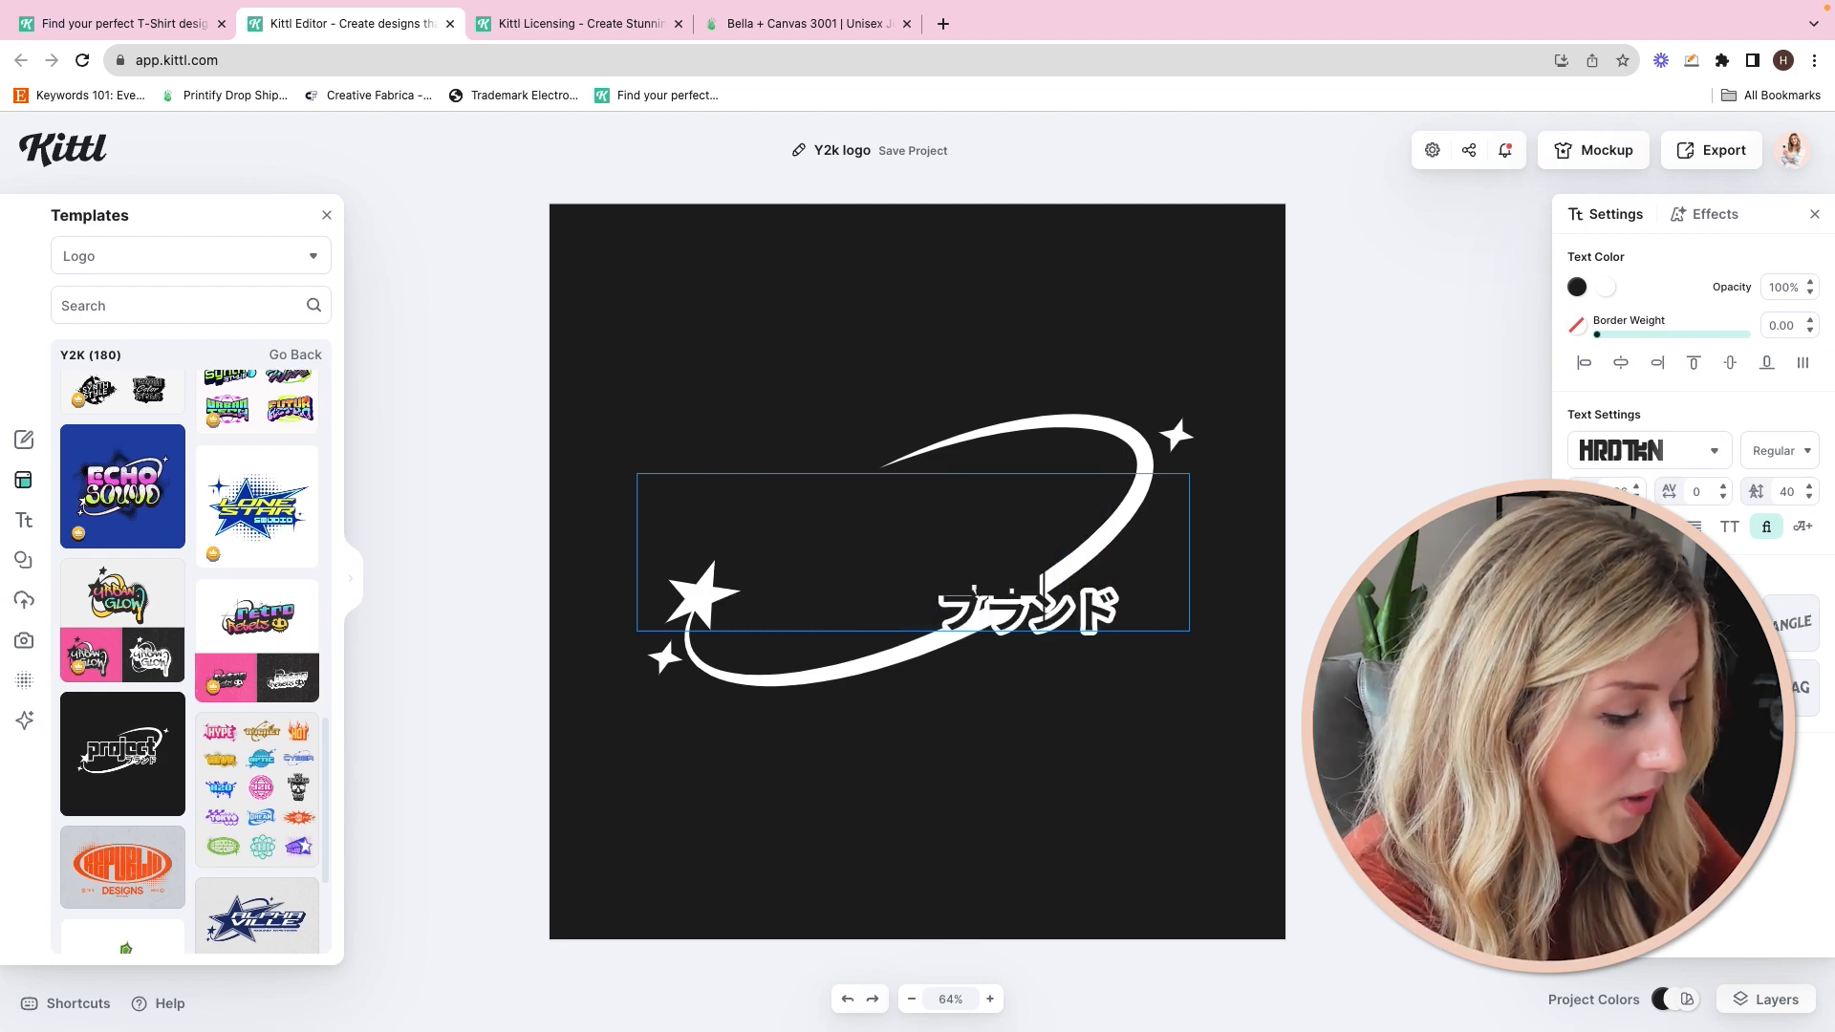
pyautogui.write('a')
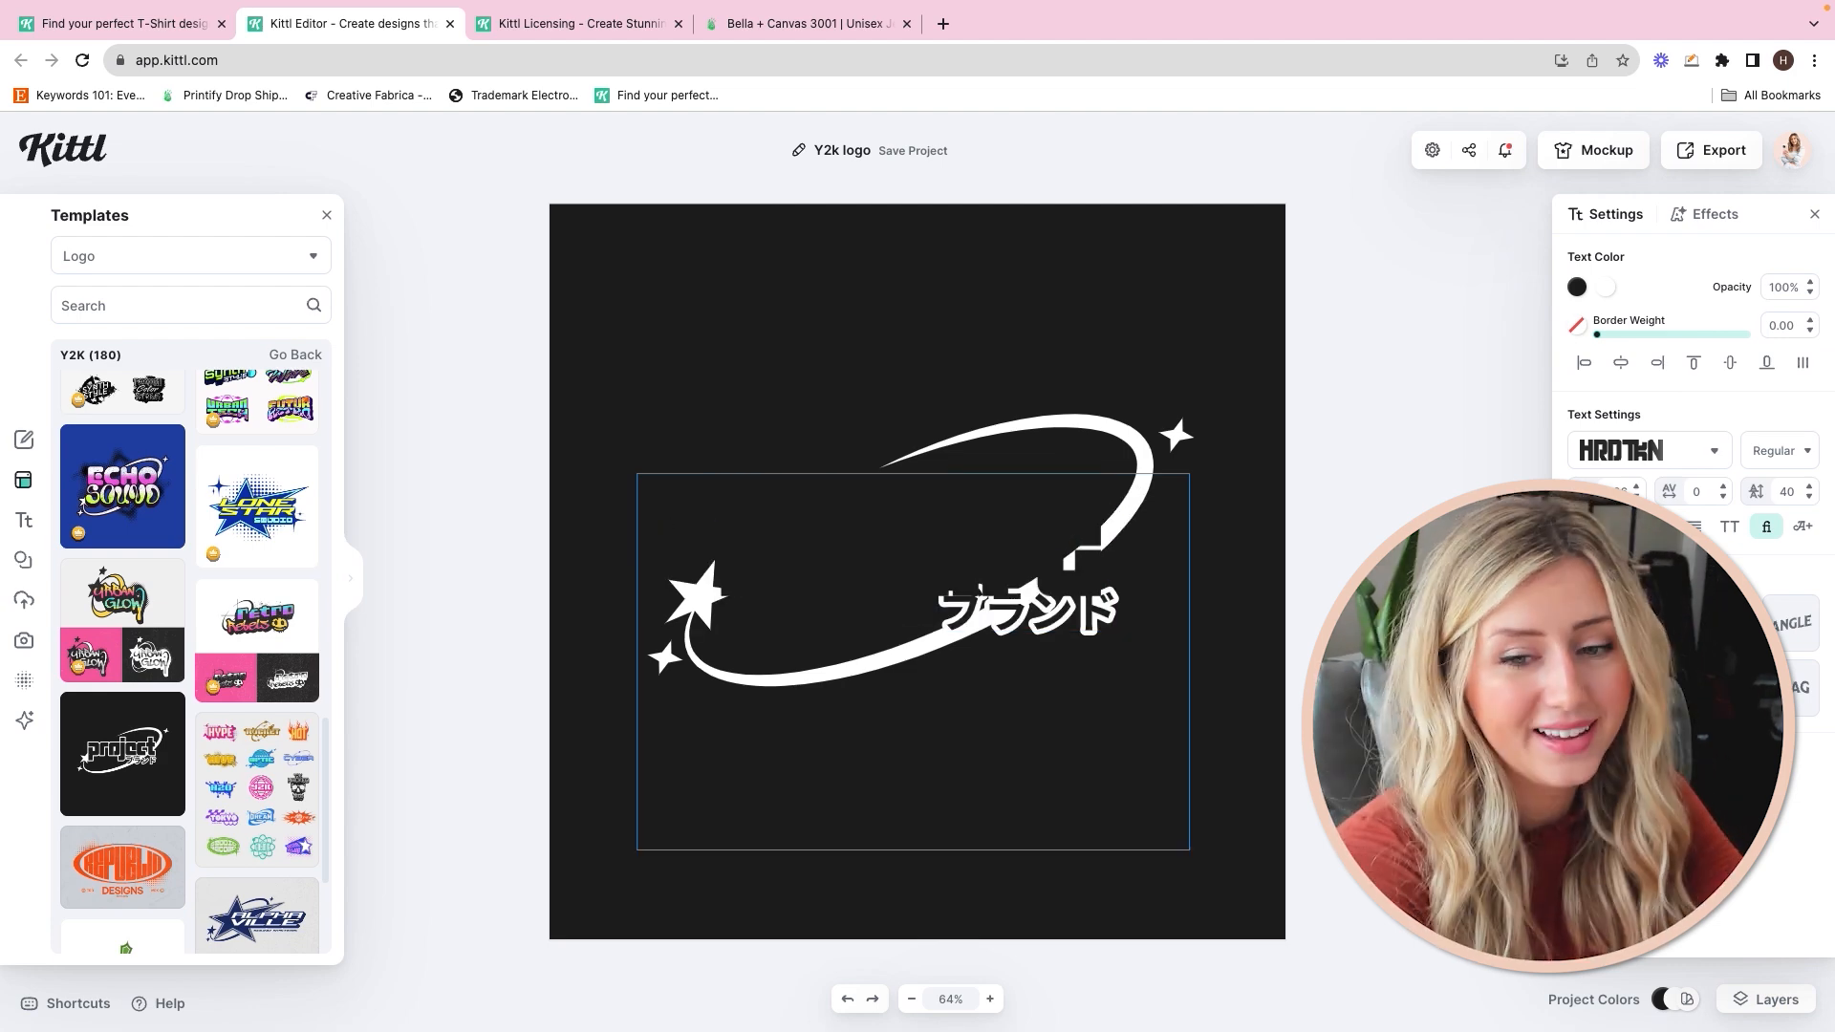
pyautogui.press('Escape')
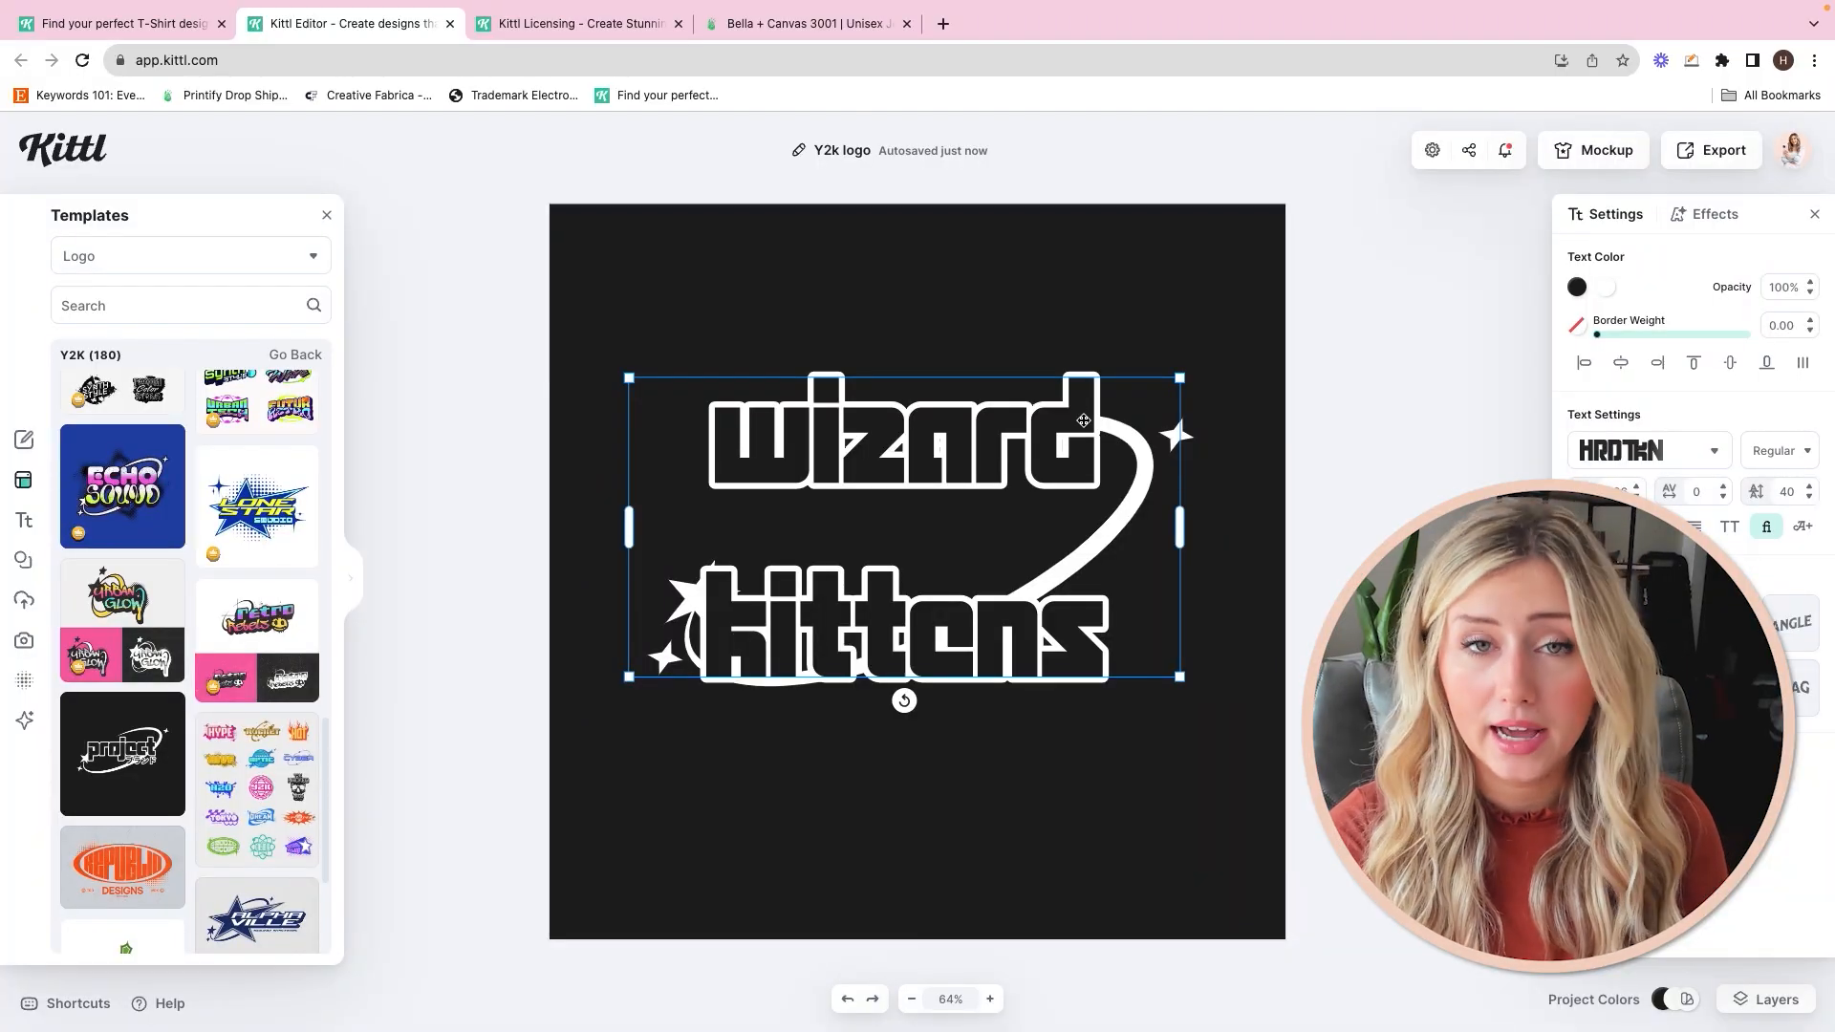
pyautogui.doubleClick(1088, 410)
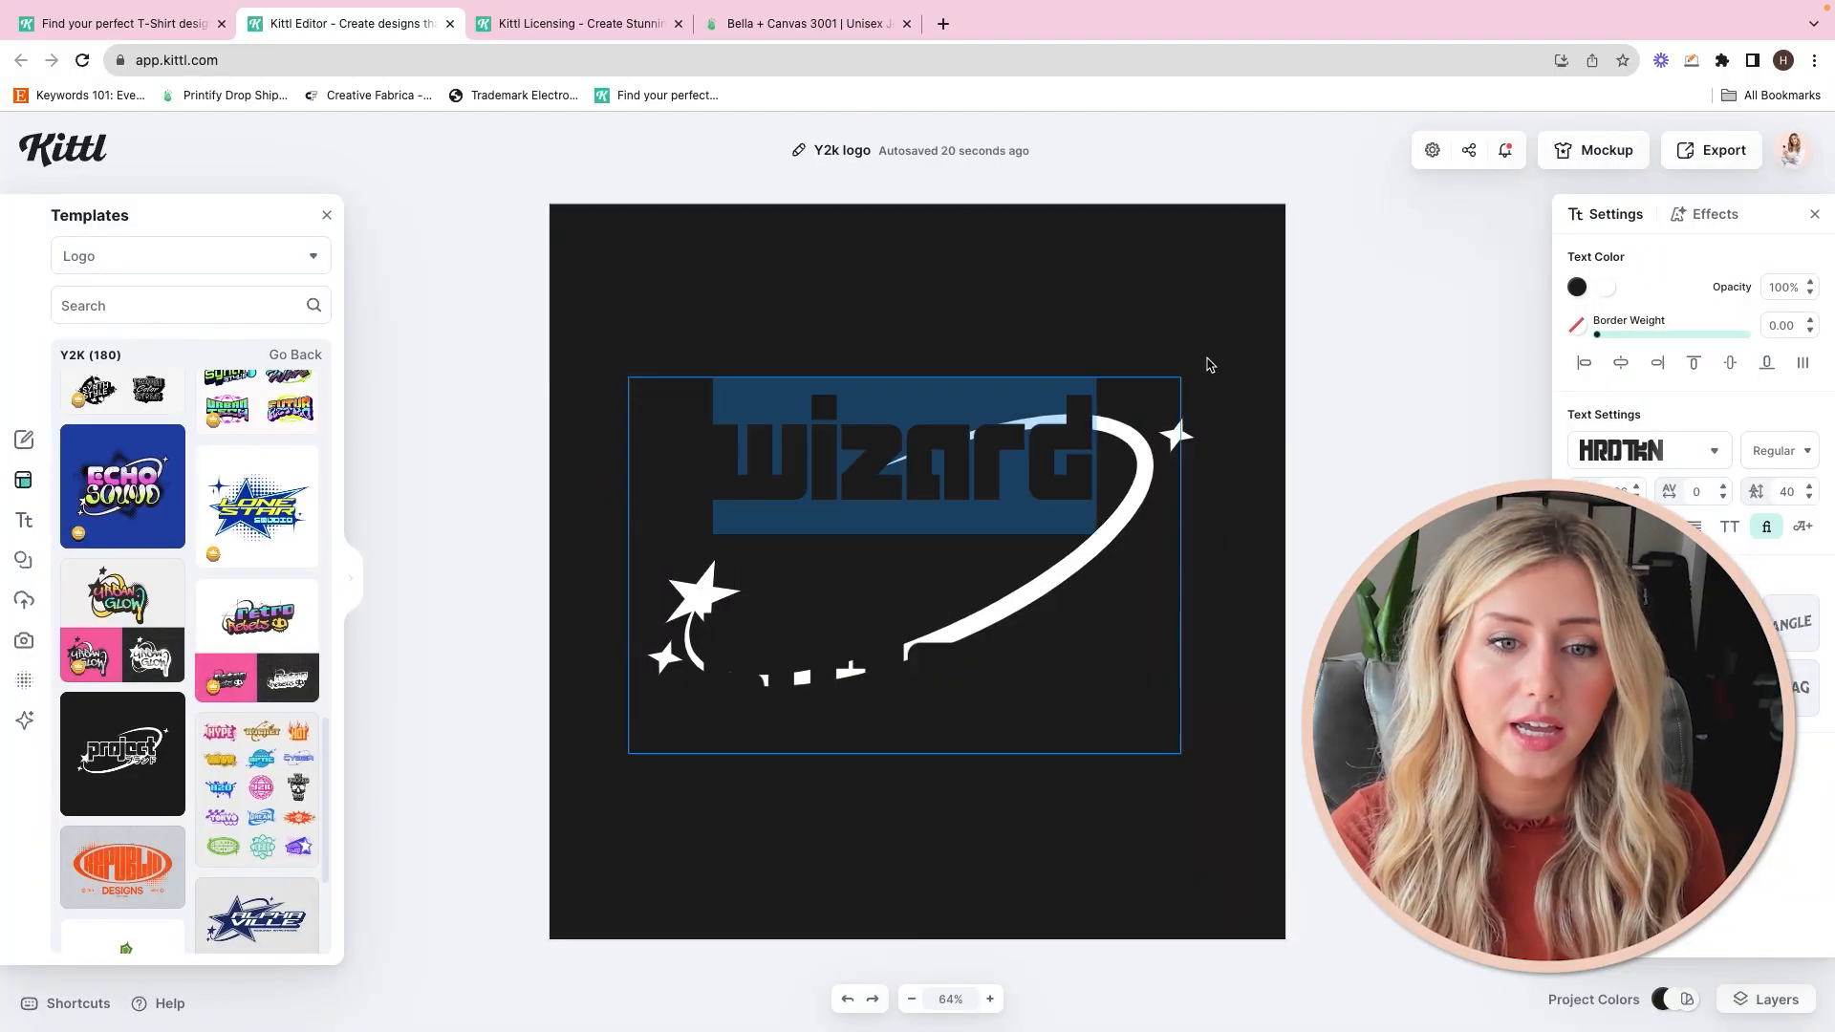
pyautogui.press('Escape')
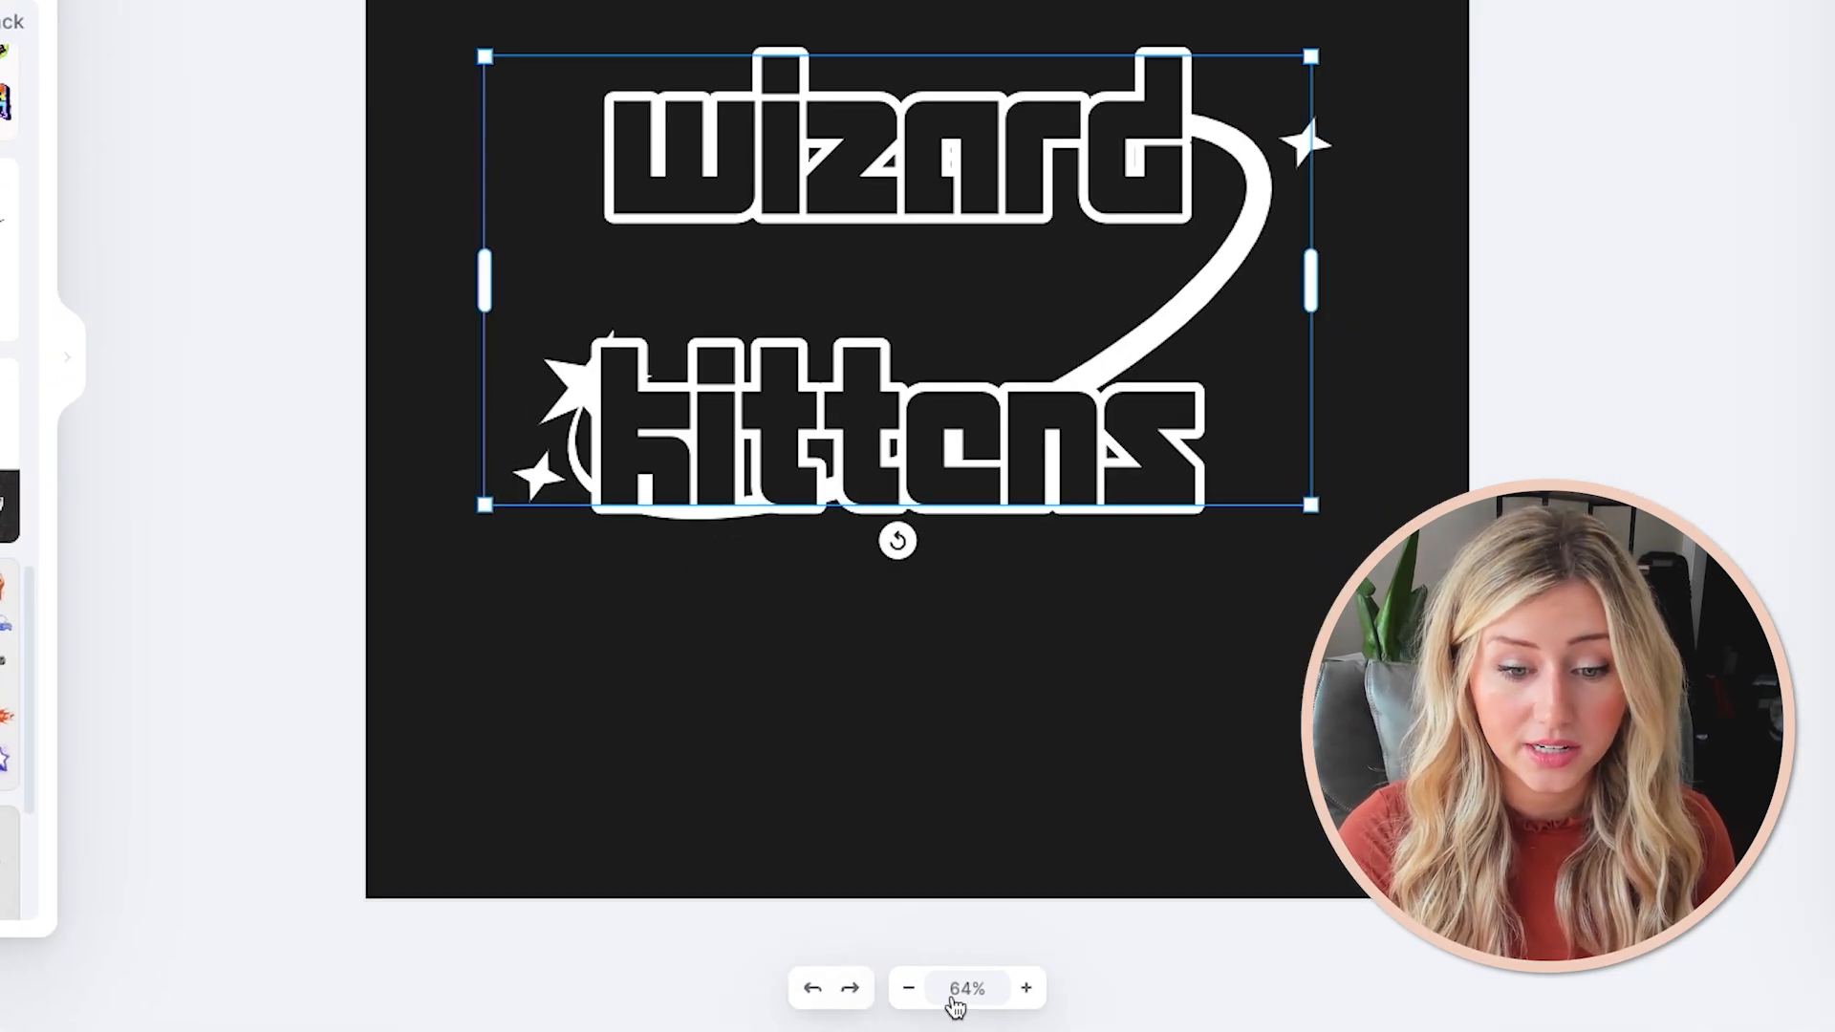
# Step: Undo the headline edits and the loaded logo template back to the blank New Project artboard
pyautogui.click(811, 992)
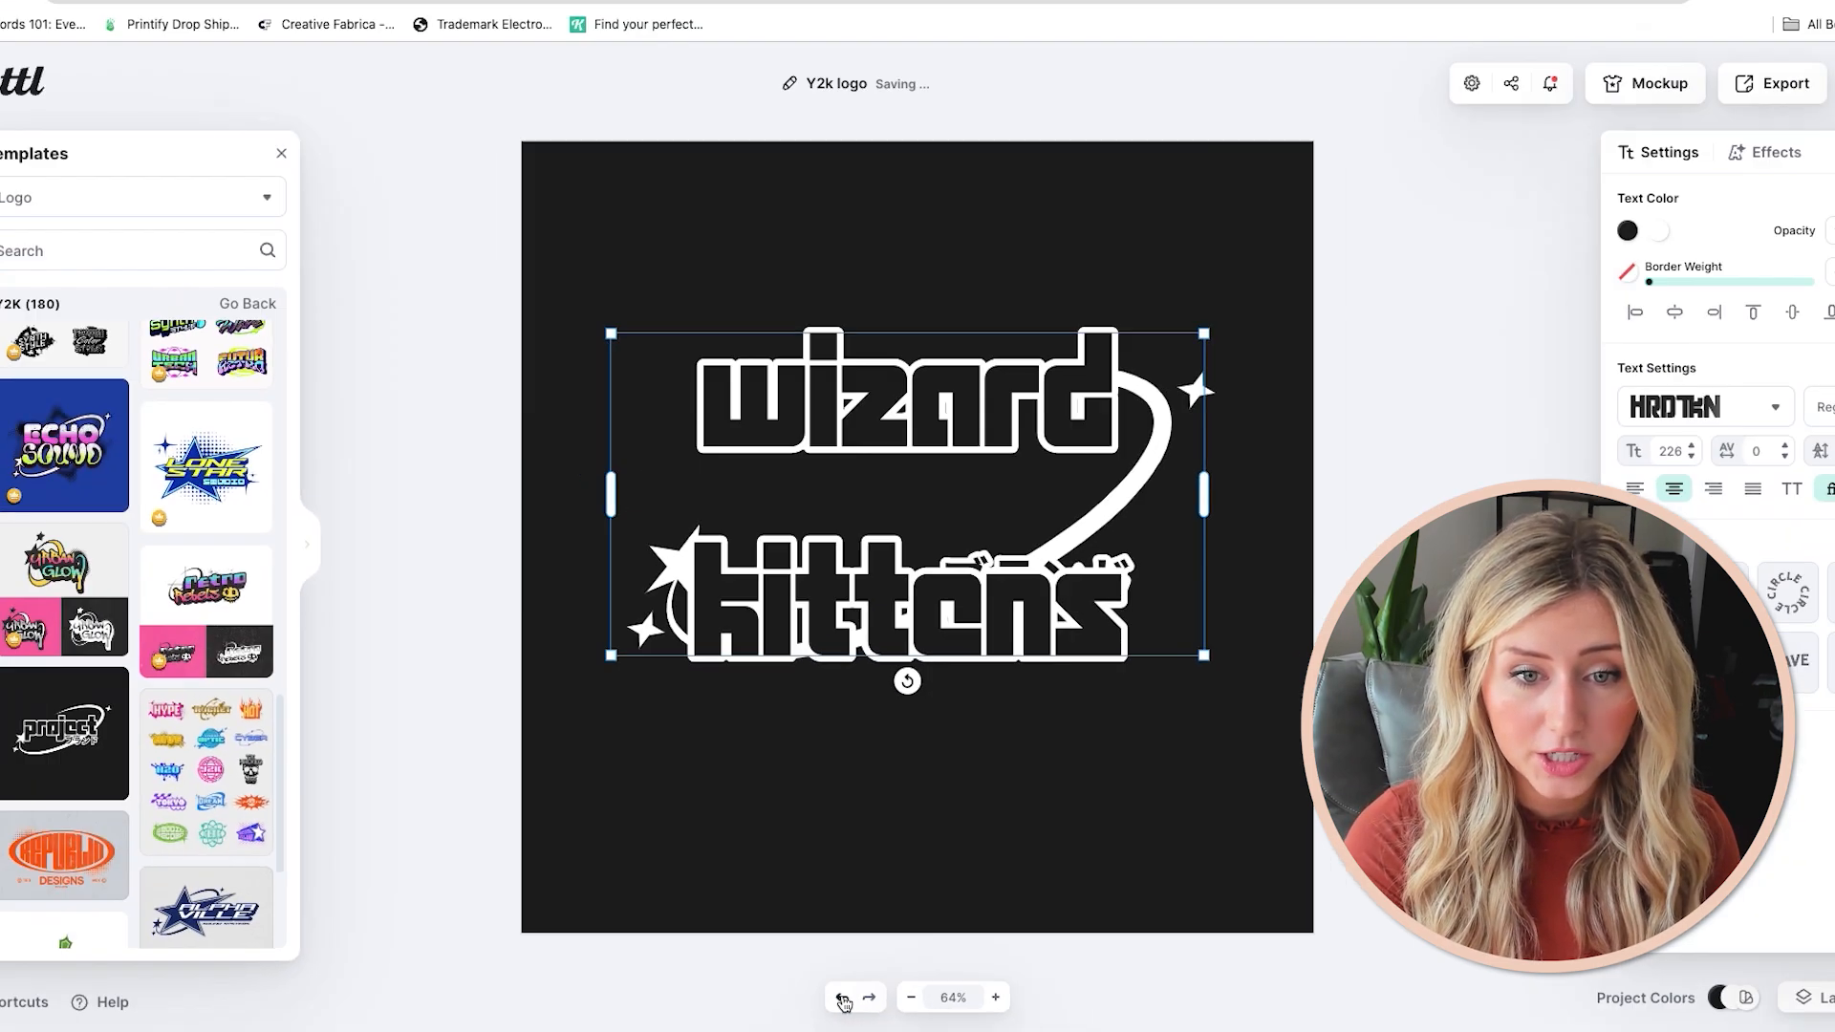
pyautogui.click(812, 992)
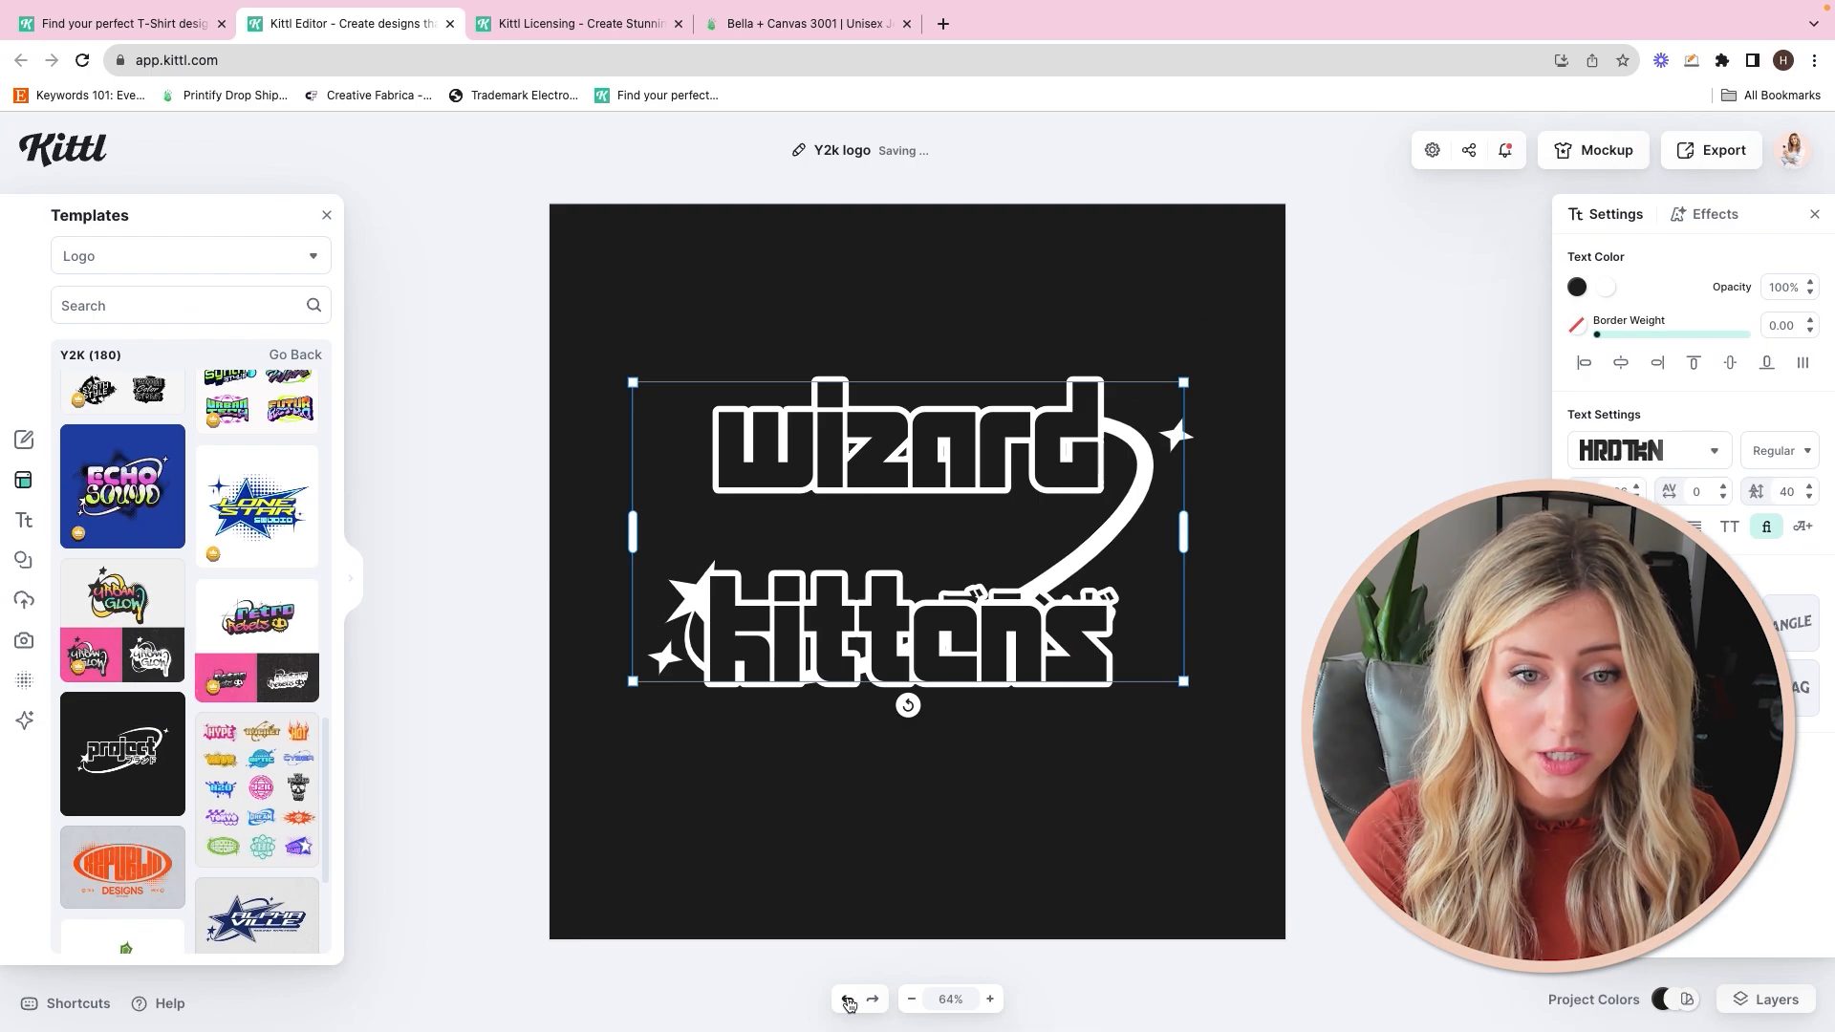
pyautogui.click(811, 992)
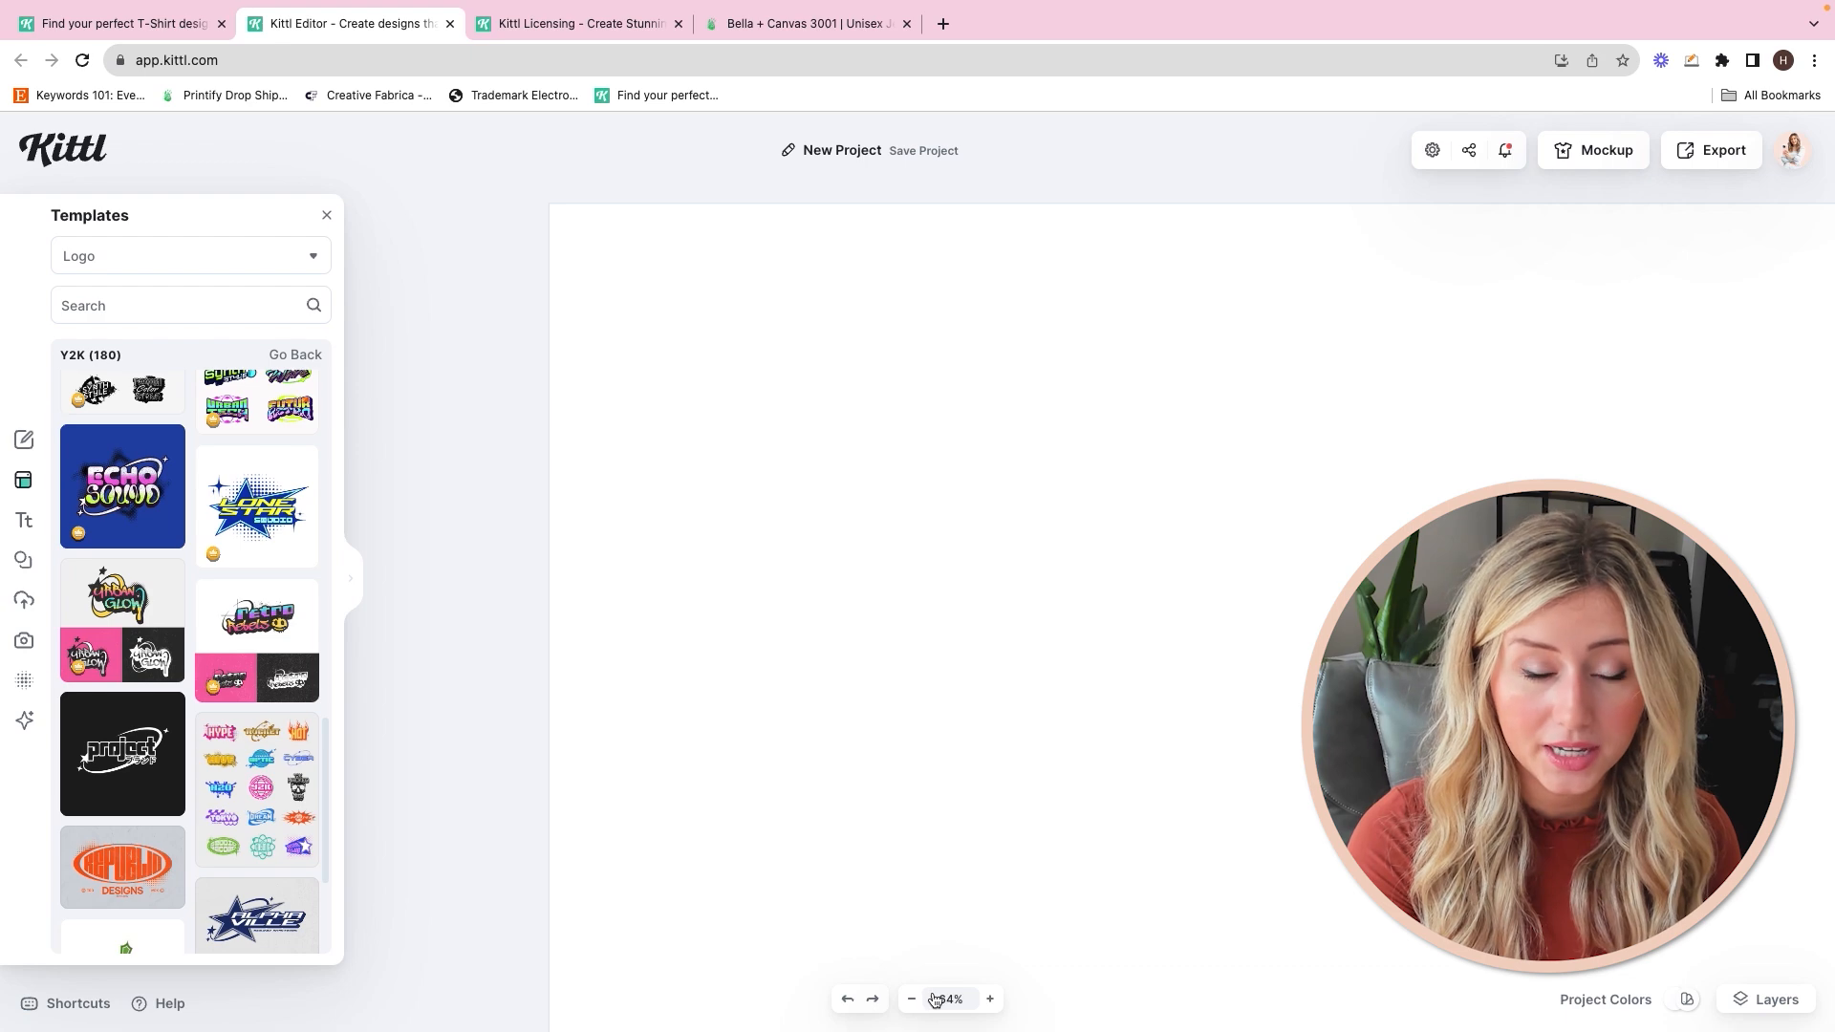
# Step: Try zooming in and out on the blank artboard and fit it whole in the view
pyautogui.click(989, 999)
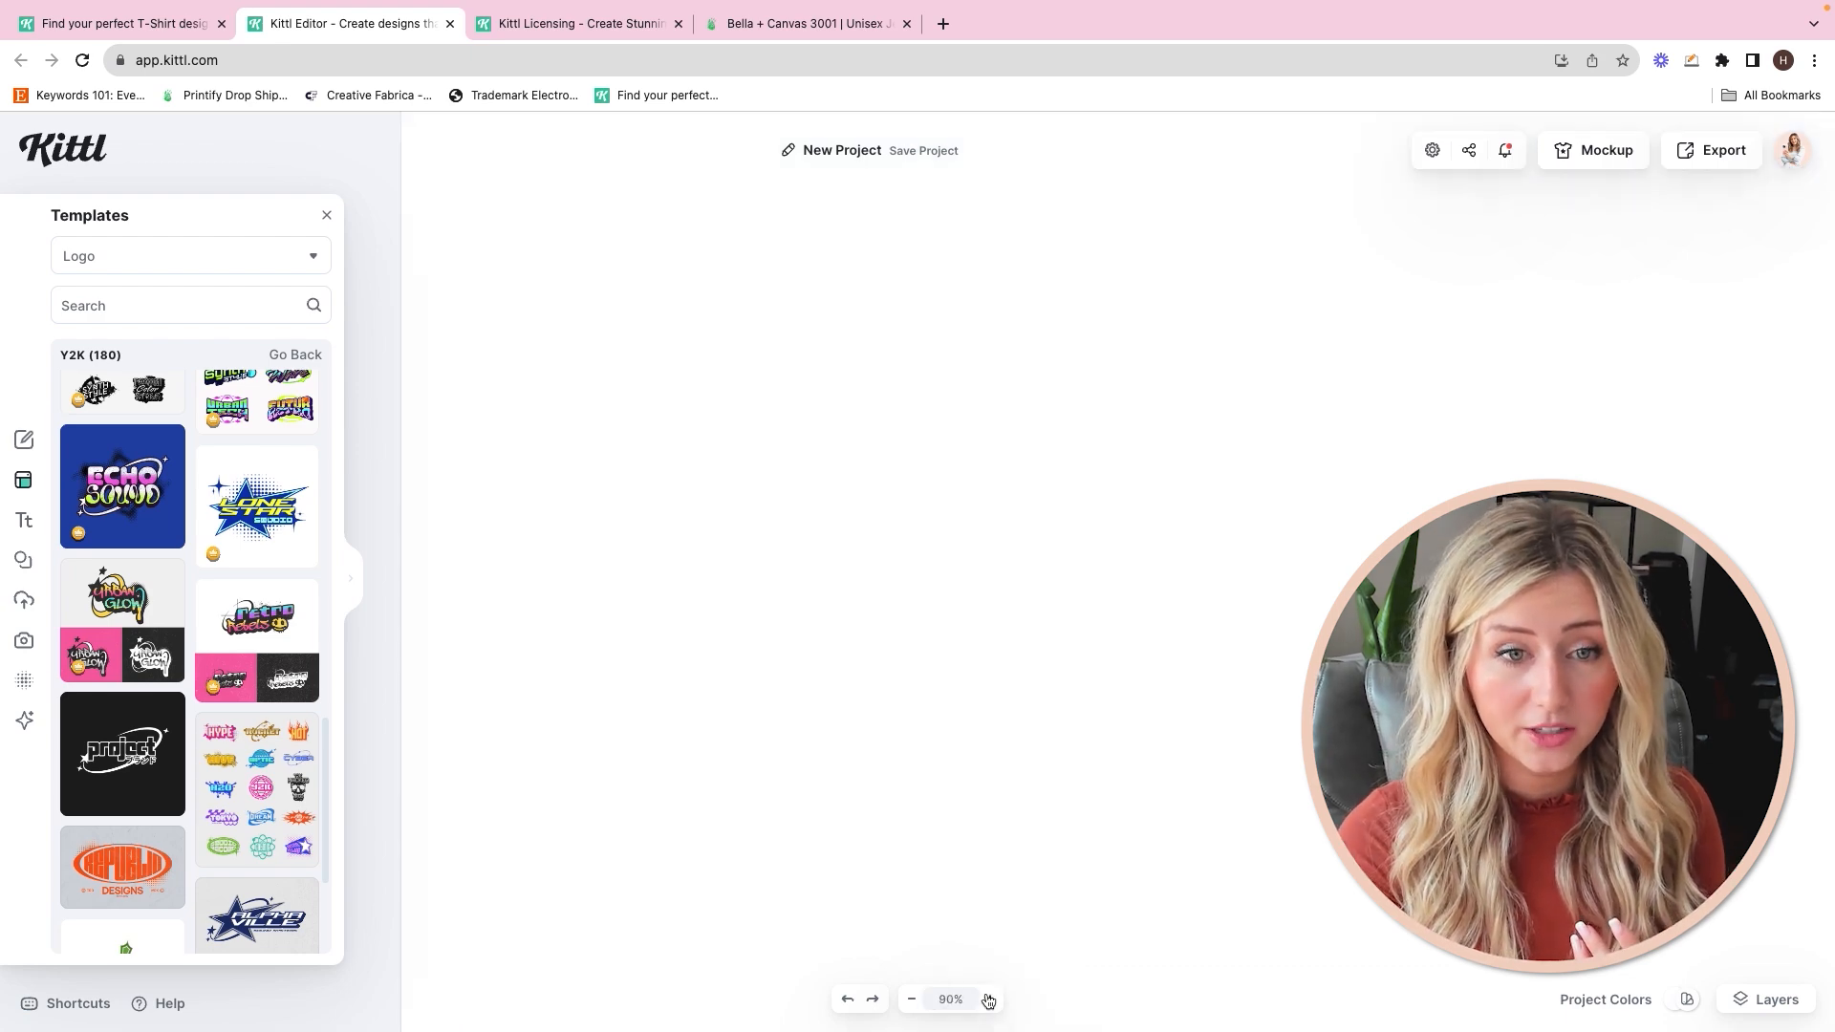
pyautogui.click(907, 995)
pyautogui.click(908, 995)
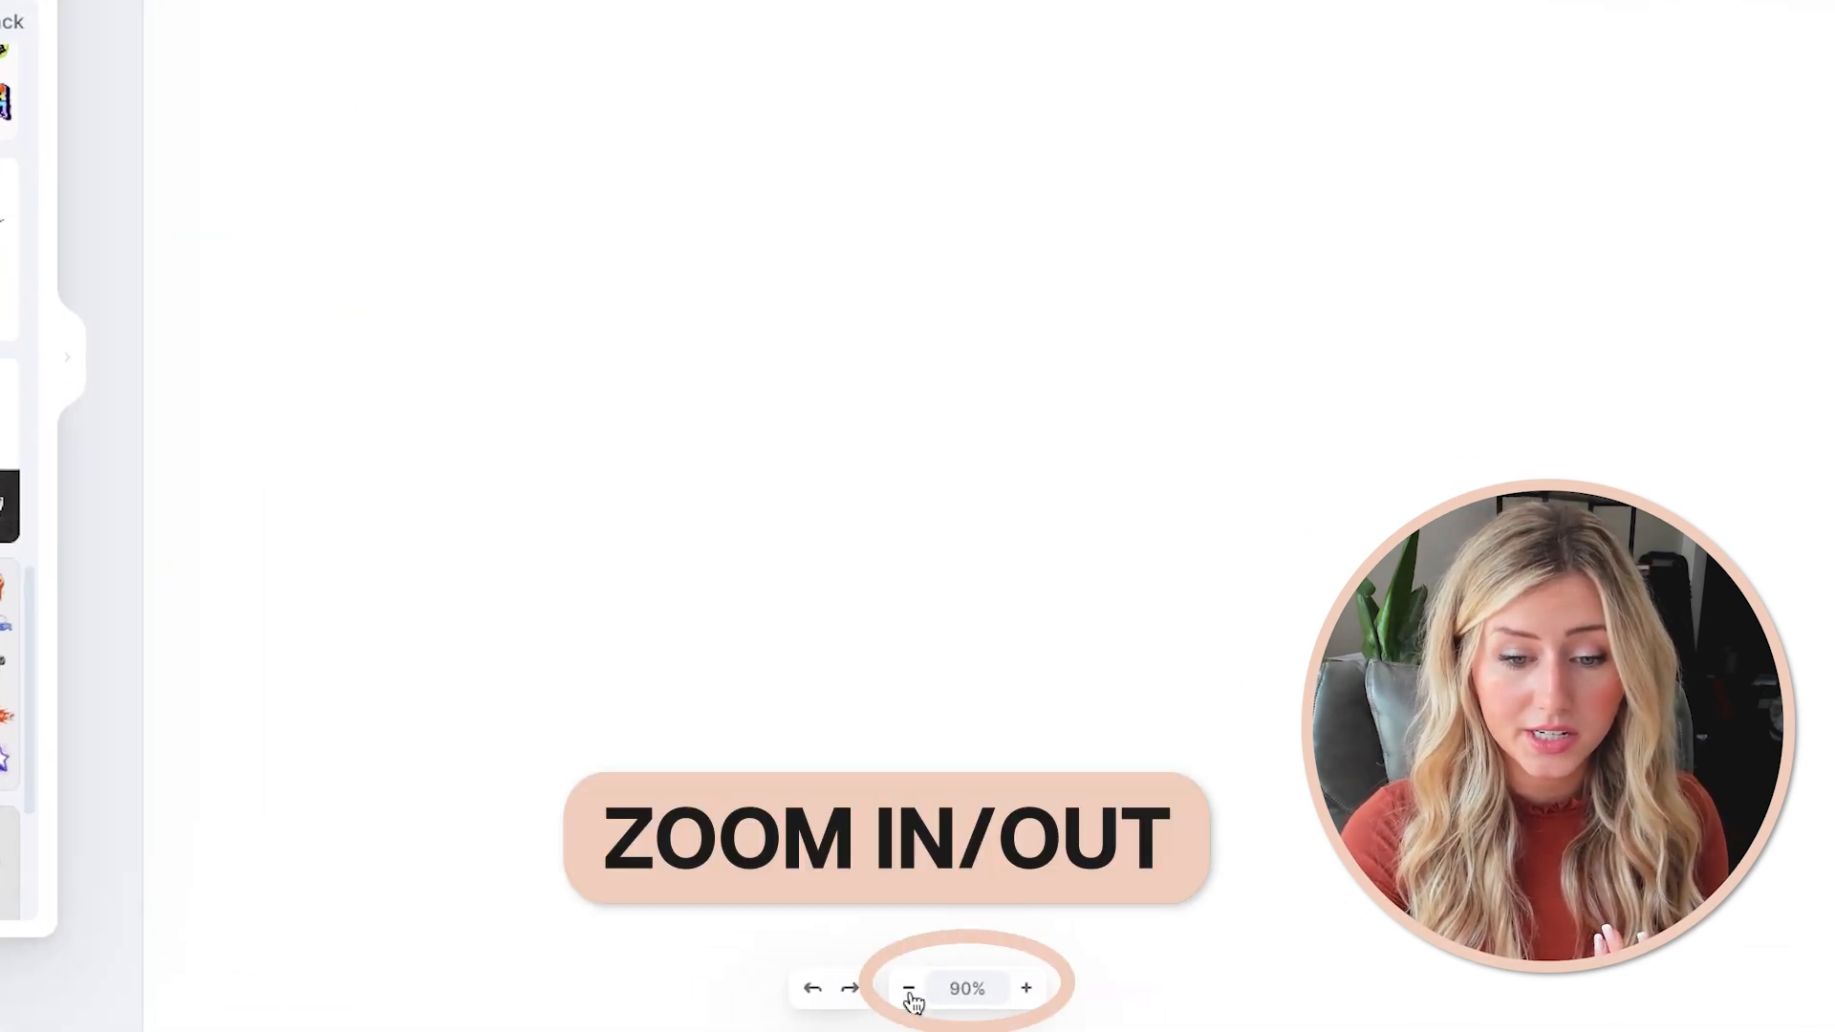
pyautogui.click(907, 995)
pyautogui.click(908, 995)
pyautogui.click(907, 995)
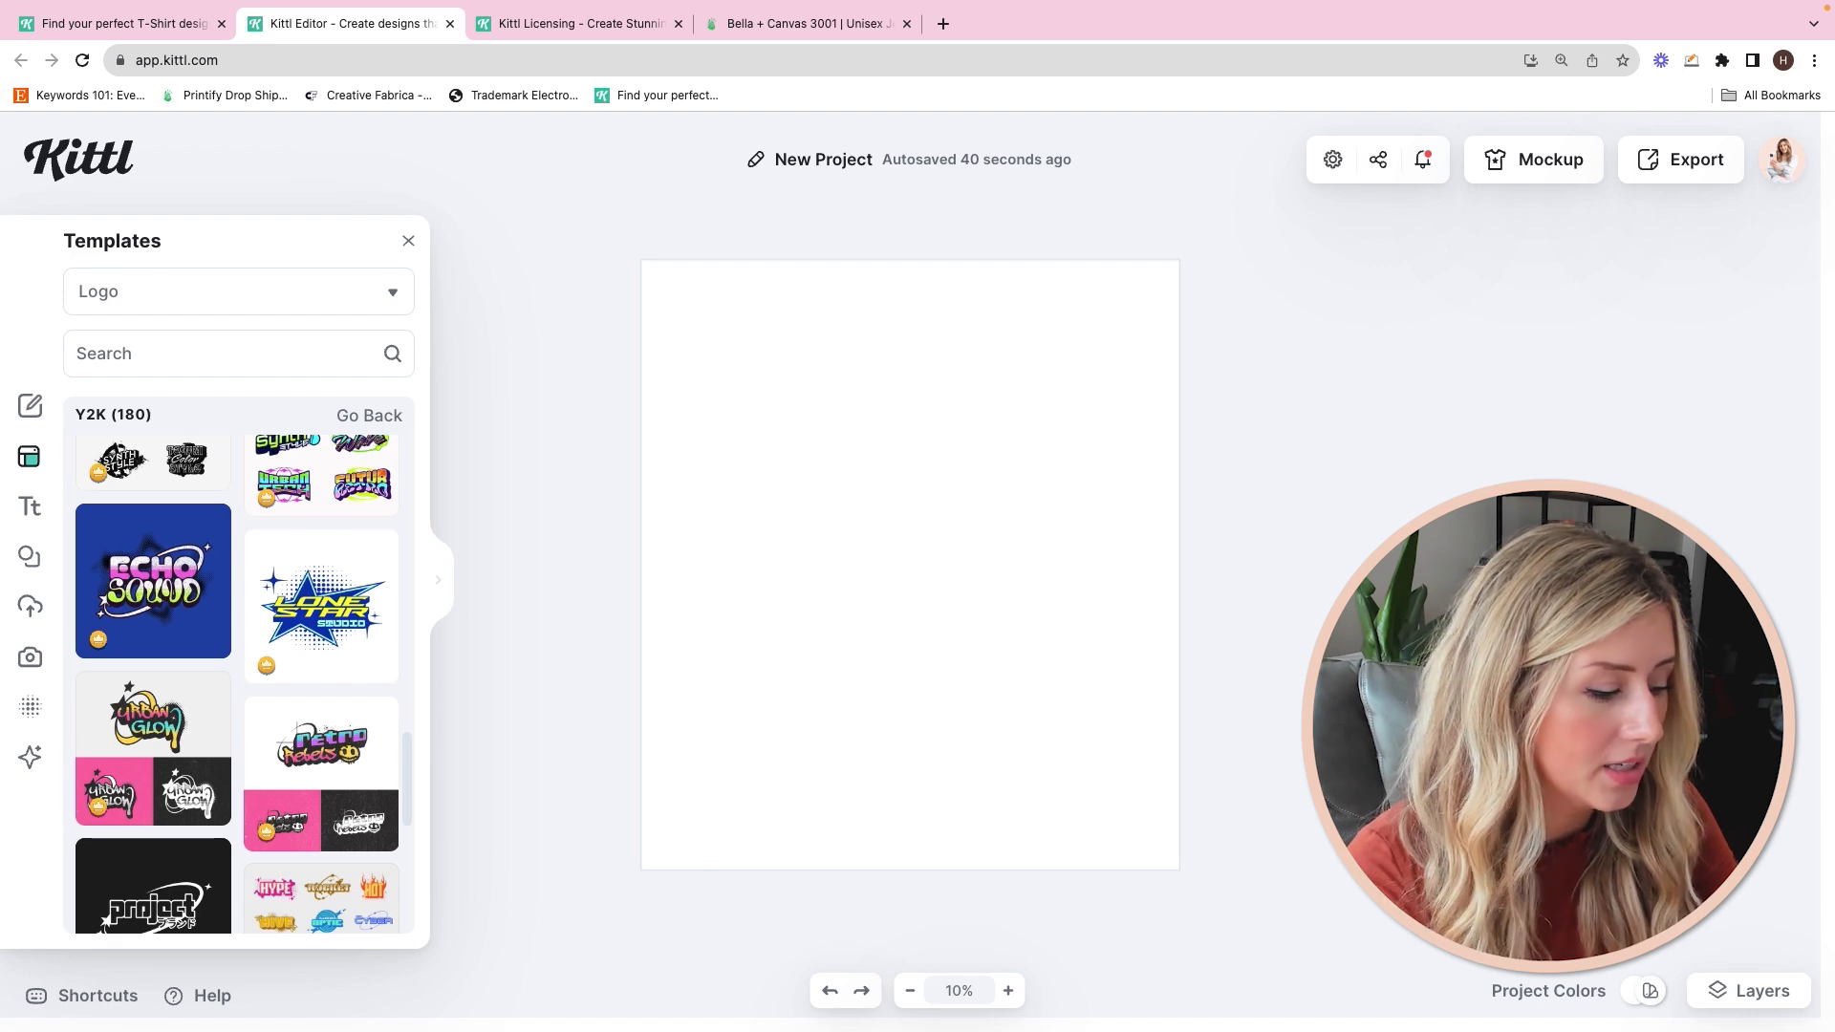
pyautogui.hotkey('shift', '0')
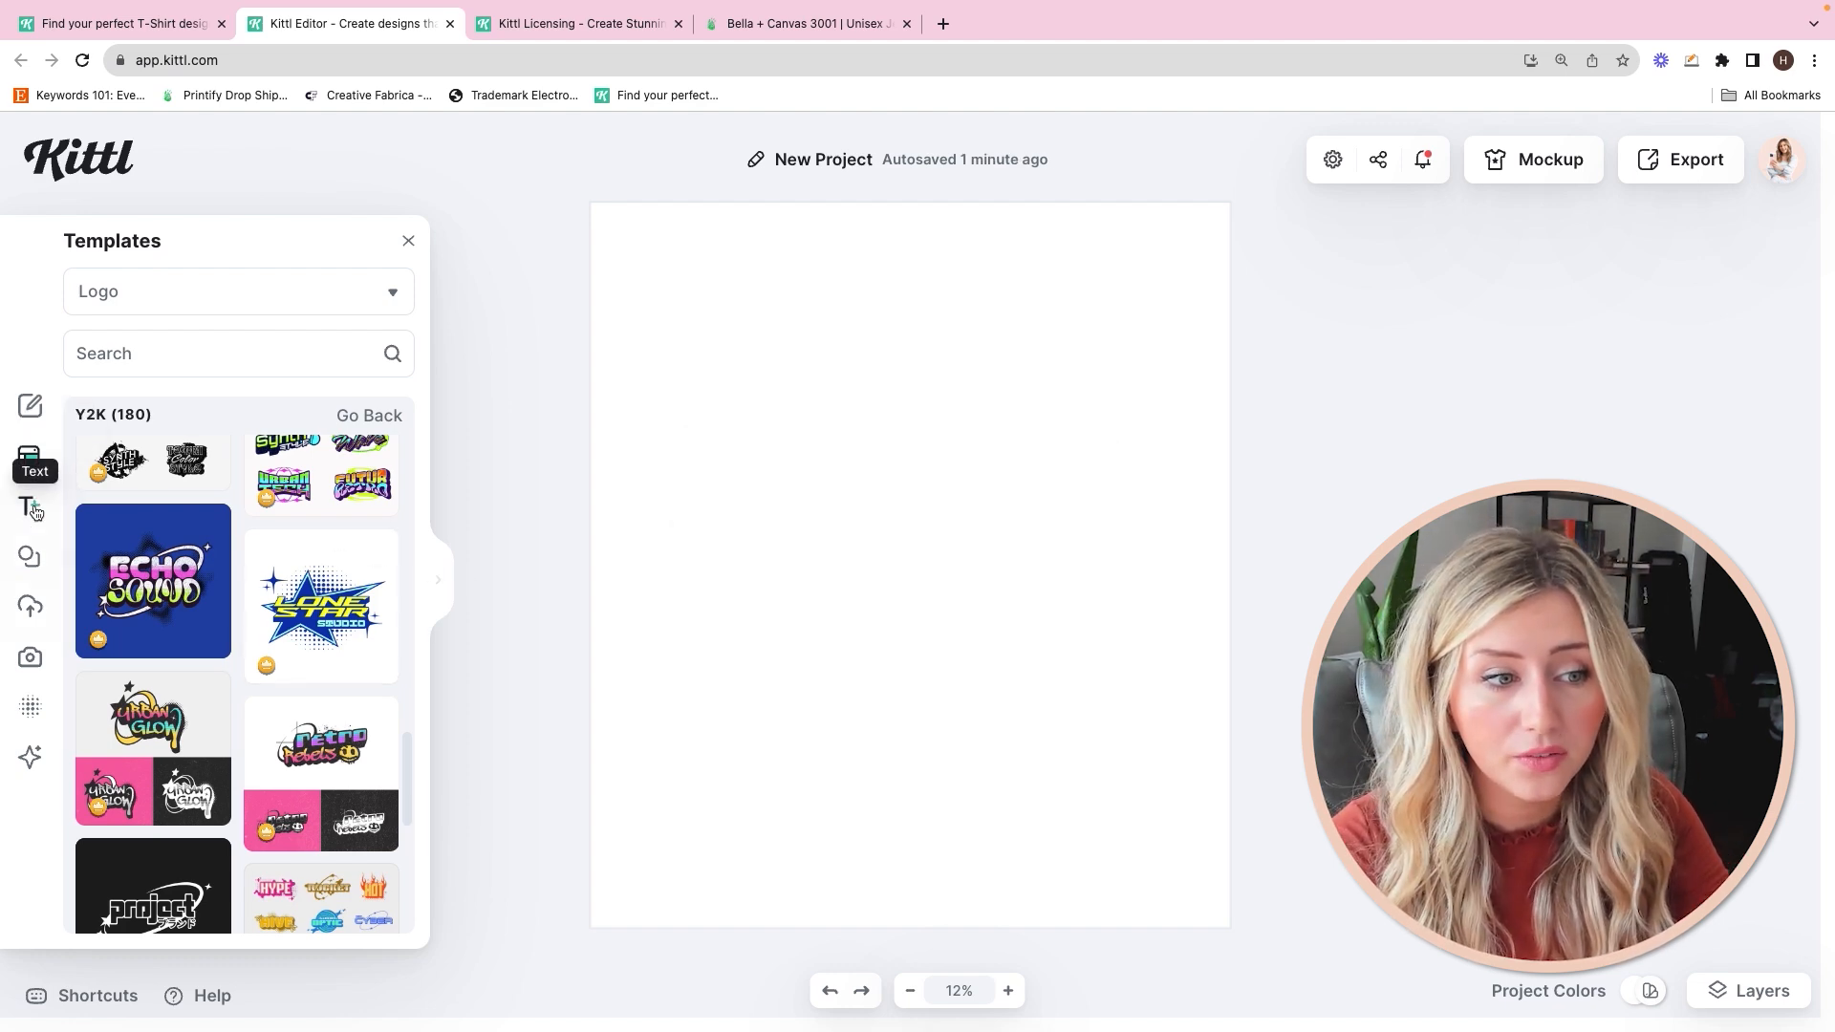
# Step: Add a headline text and enlarge it to nearly the full artboard width, font size about 1068, centred horizontally
pyautogui.click(31, 508)
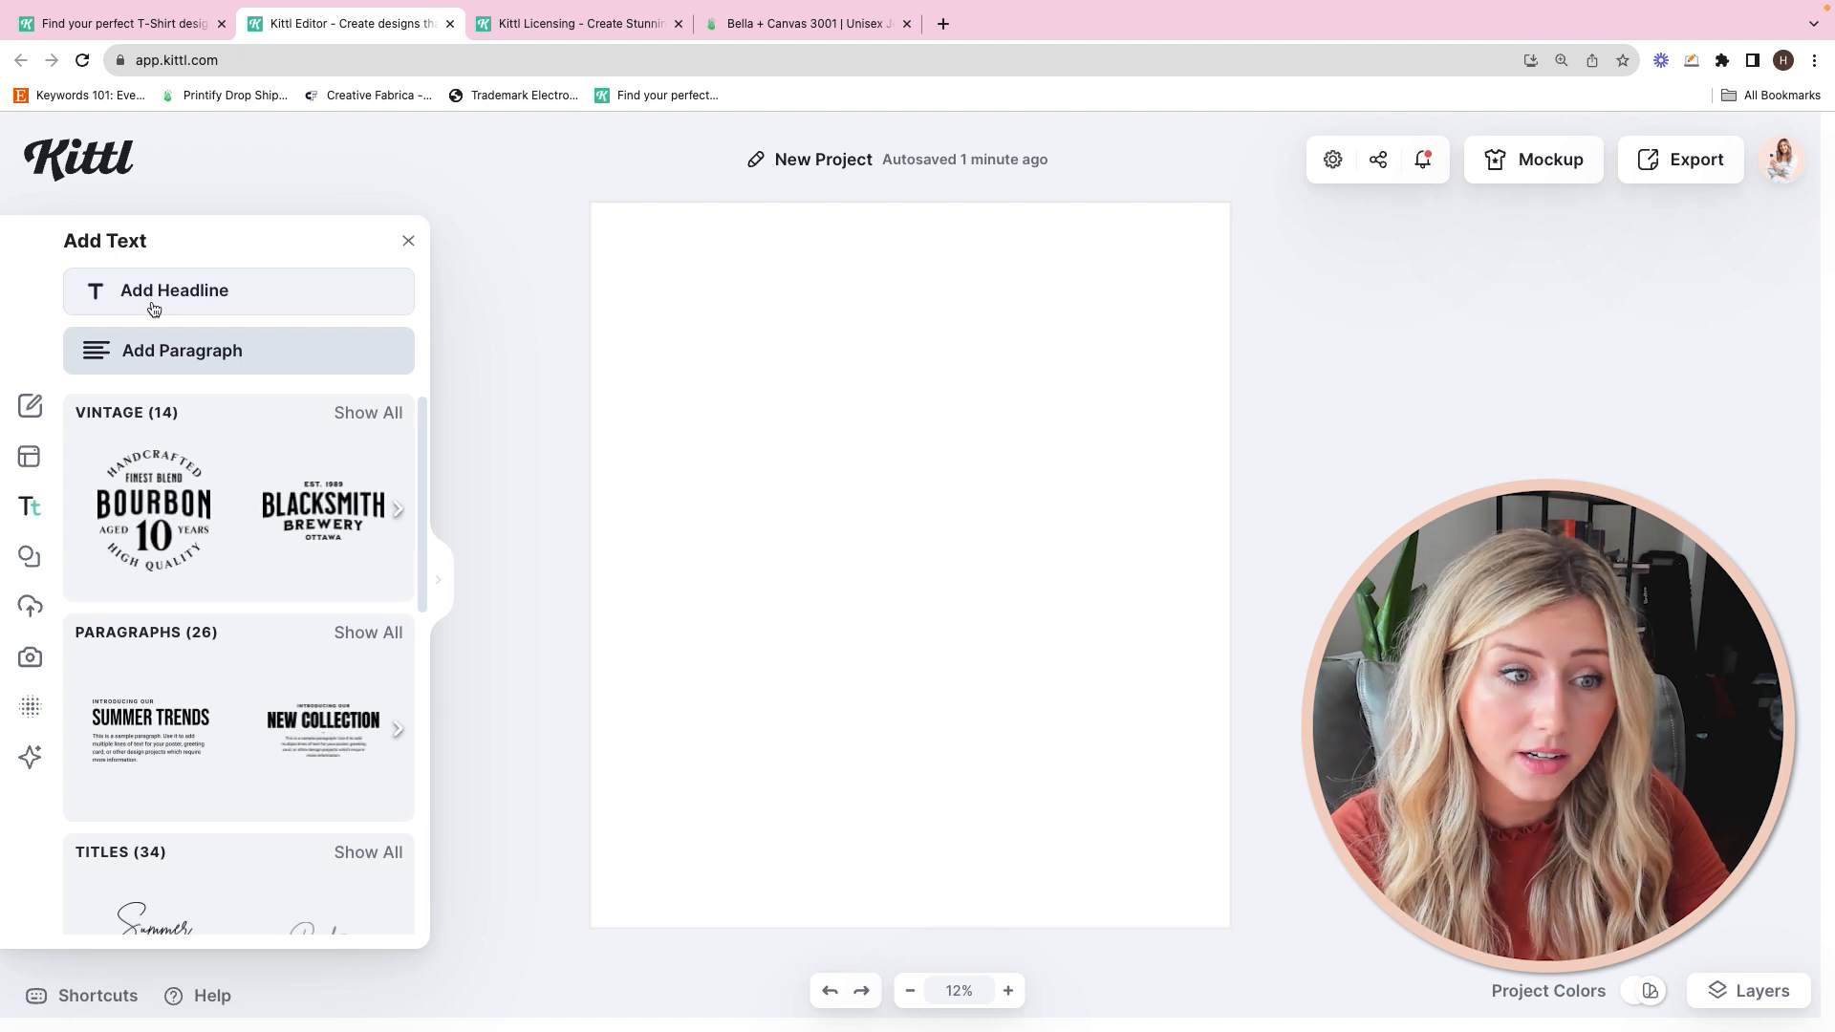
pyautogui.click(103, 294)
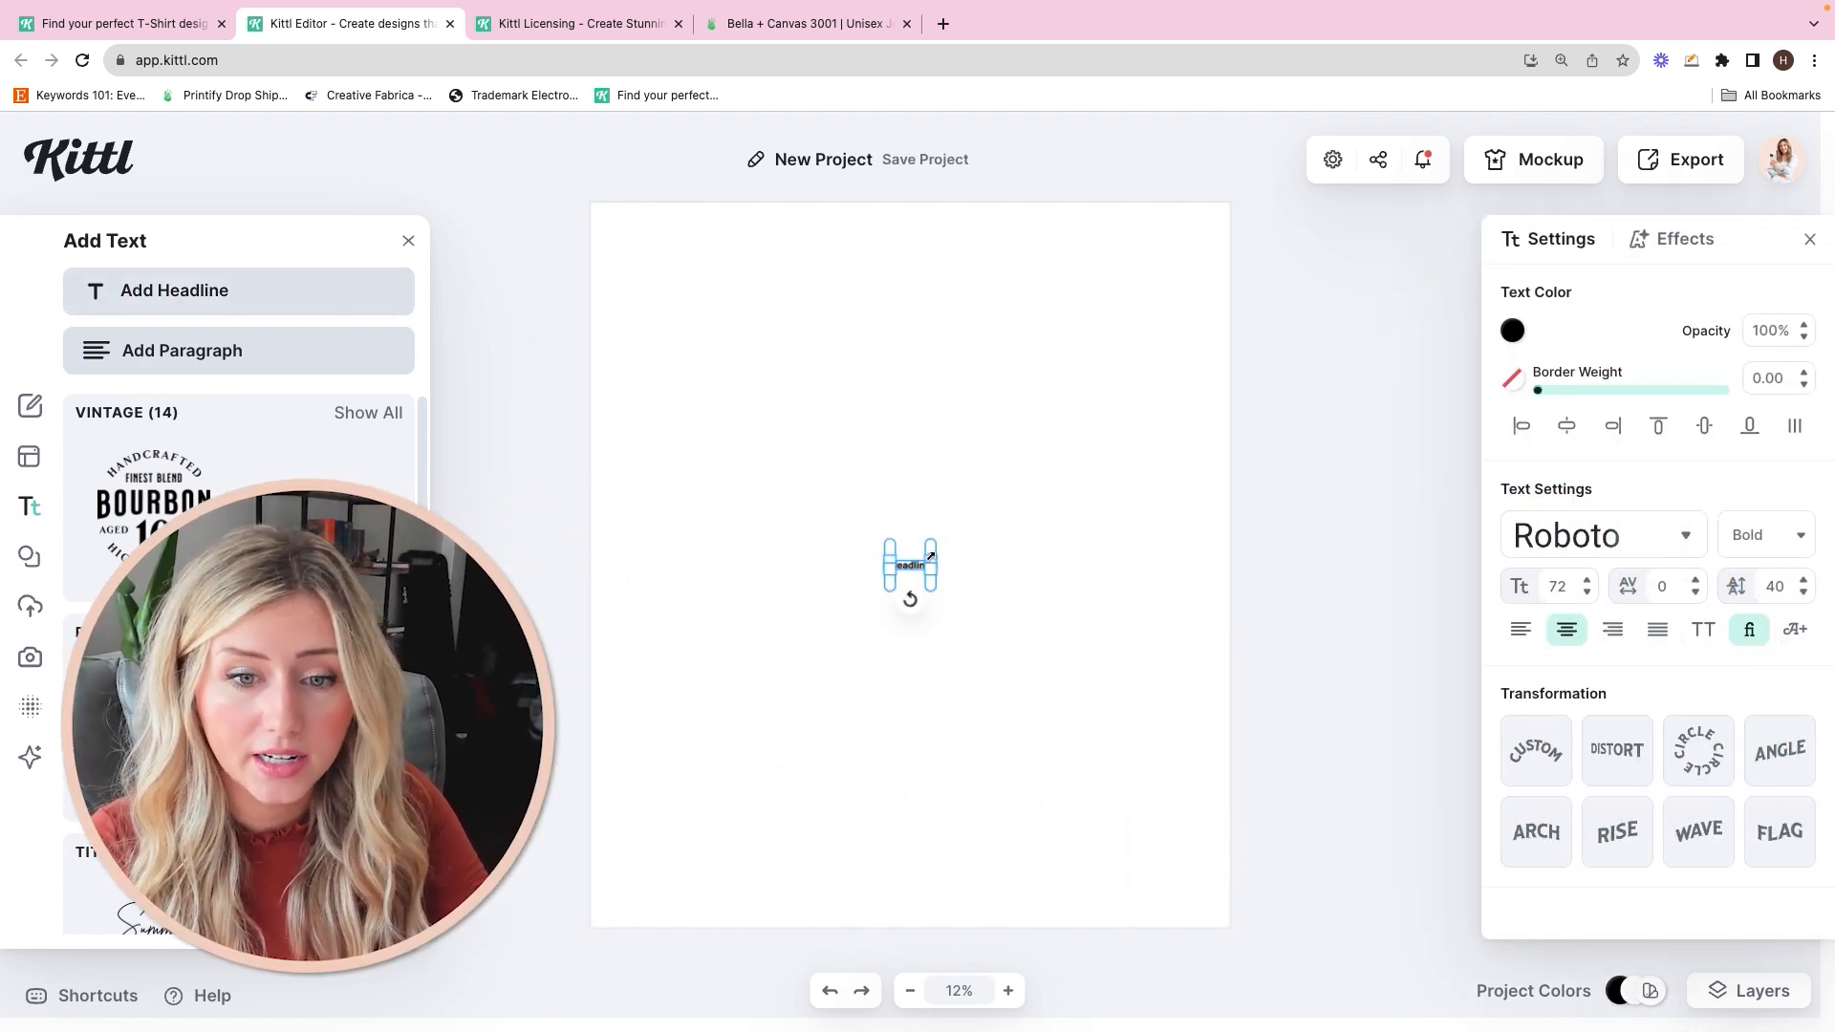
pyautogui.moveTo(933, 558)
pyautogui.mouseDown()
pyautogui.moveTo(1086, 514)
pyautogui.moveTo(958, 546)
pyautogui.mouseUp()
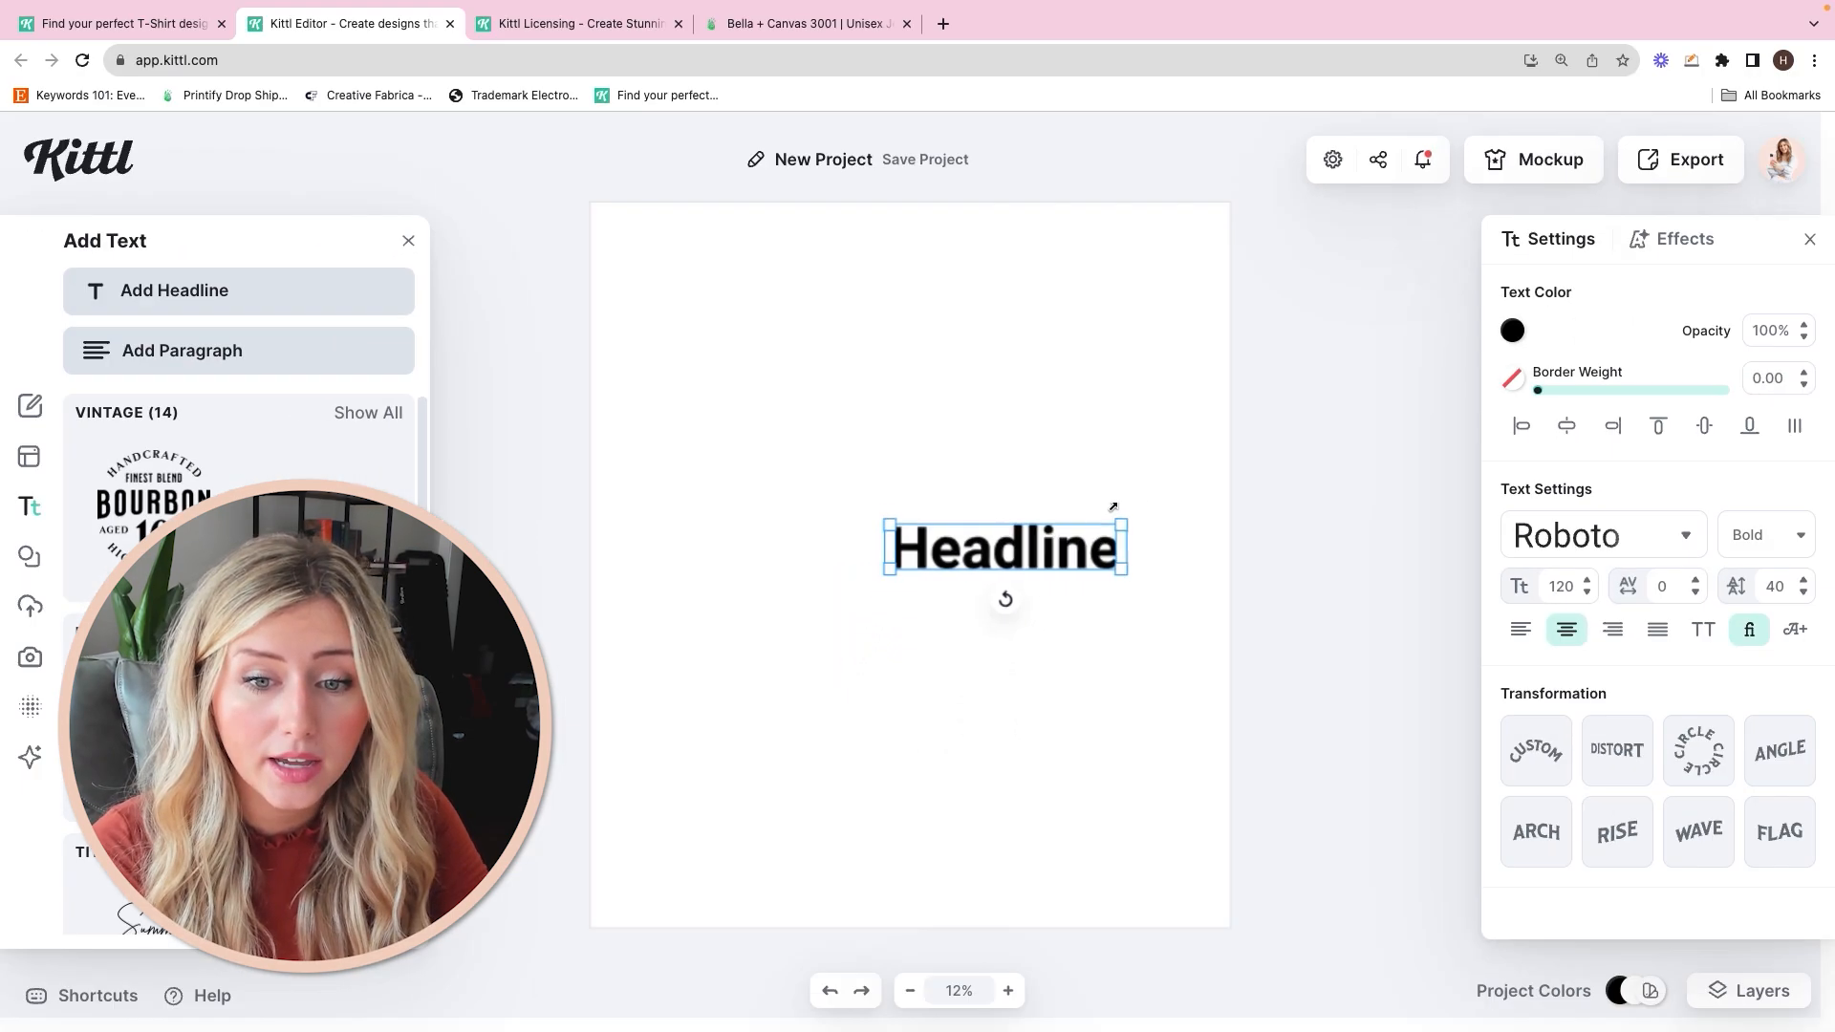
pyautogui.moveTo(1115, 509); pyautogui.dragTo(1392, 426)
pyautogui.click(1106, 450)
pyautogui.click(1153, 520)
pyautogui.moveTo(1154, 521); pyautogui.dragTo(890, 528)
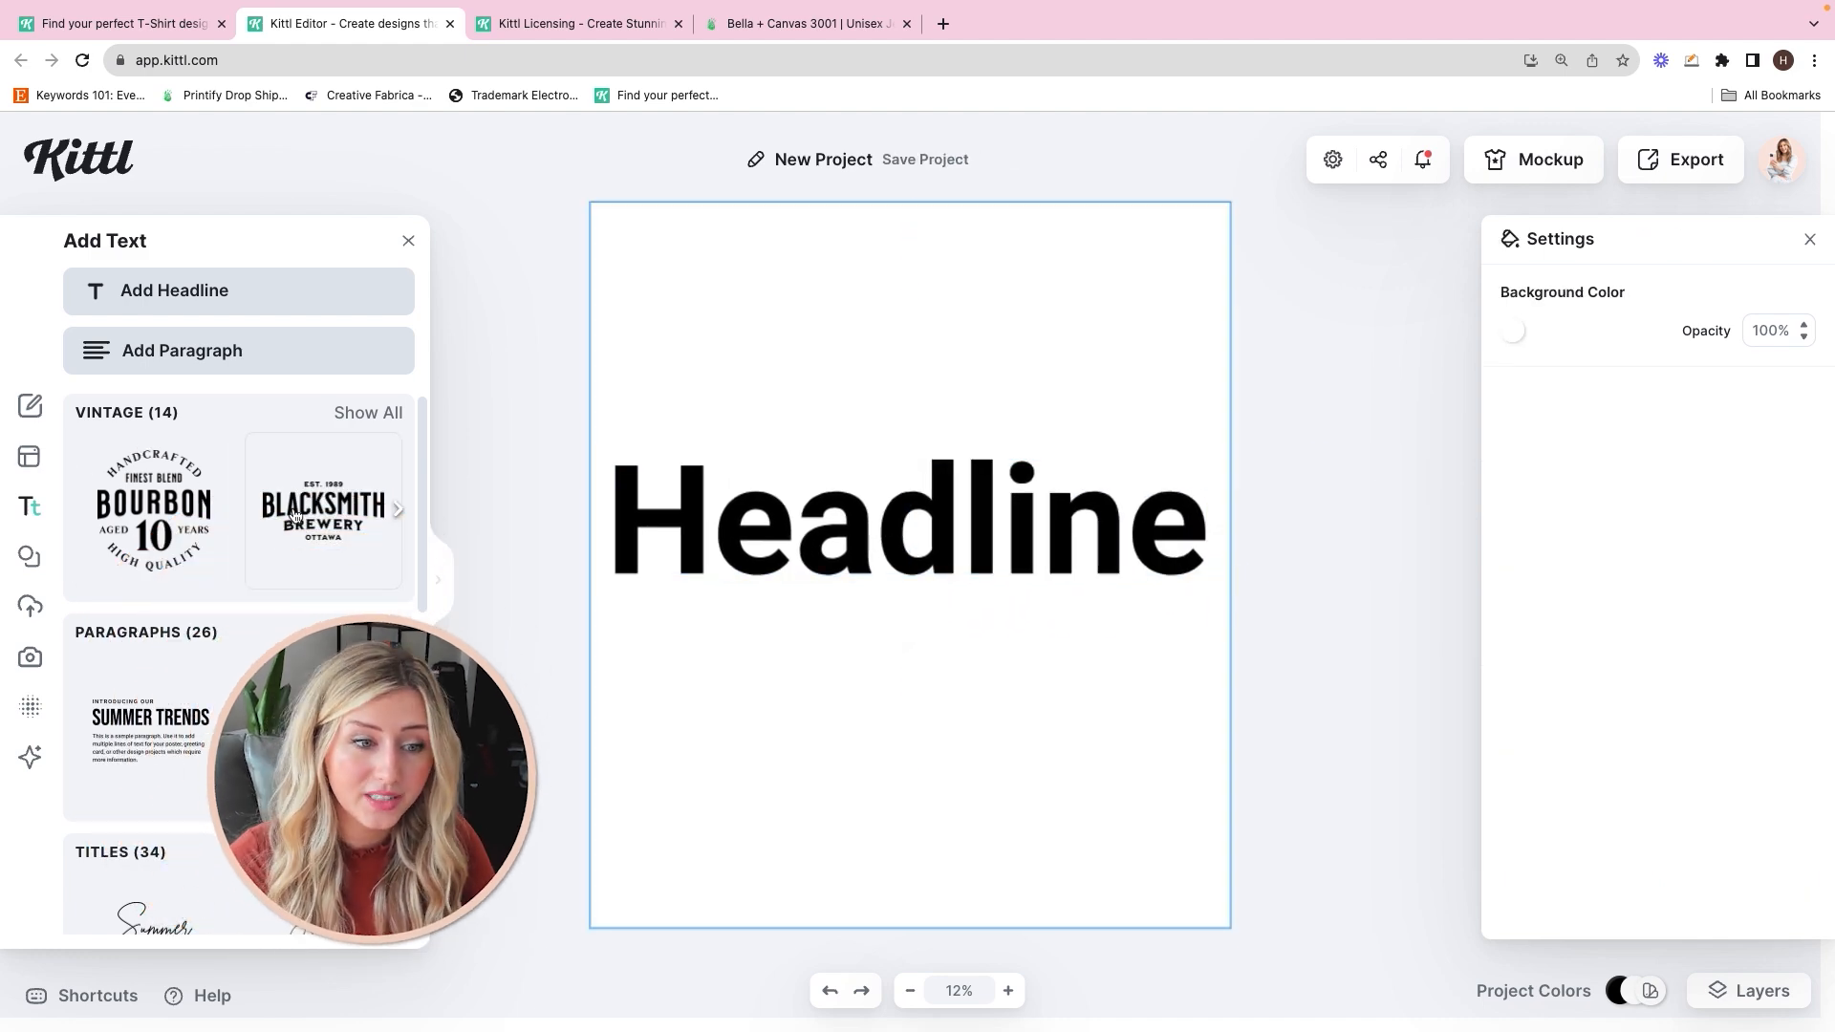
# Step: Try the vintage Bourbon text layout enlarged over the headline, undo its placement, and reselect the headline
pyautogui.click(203, 531)
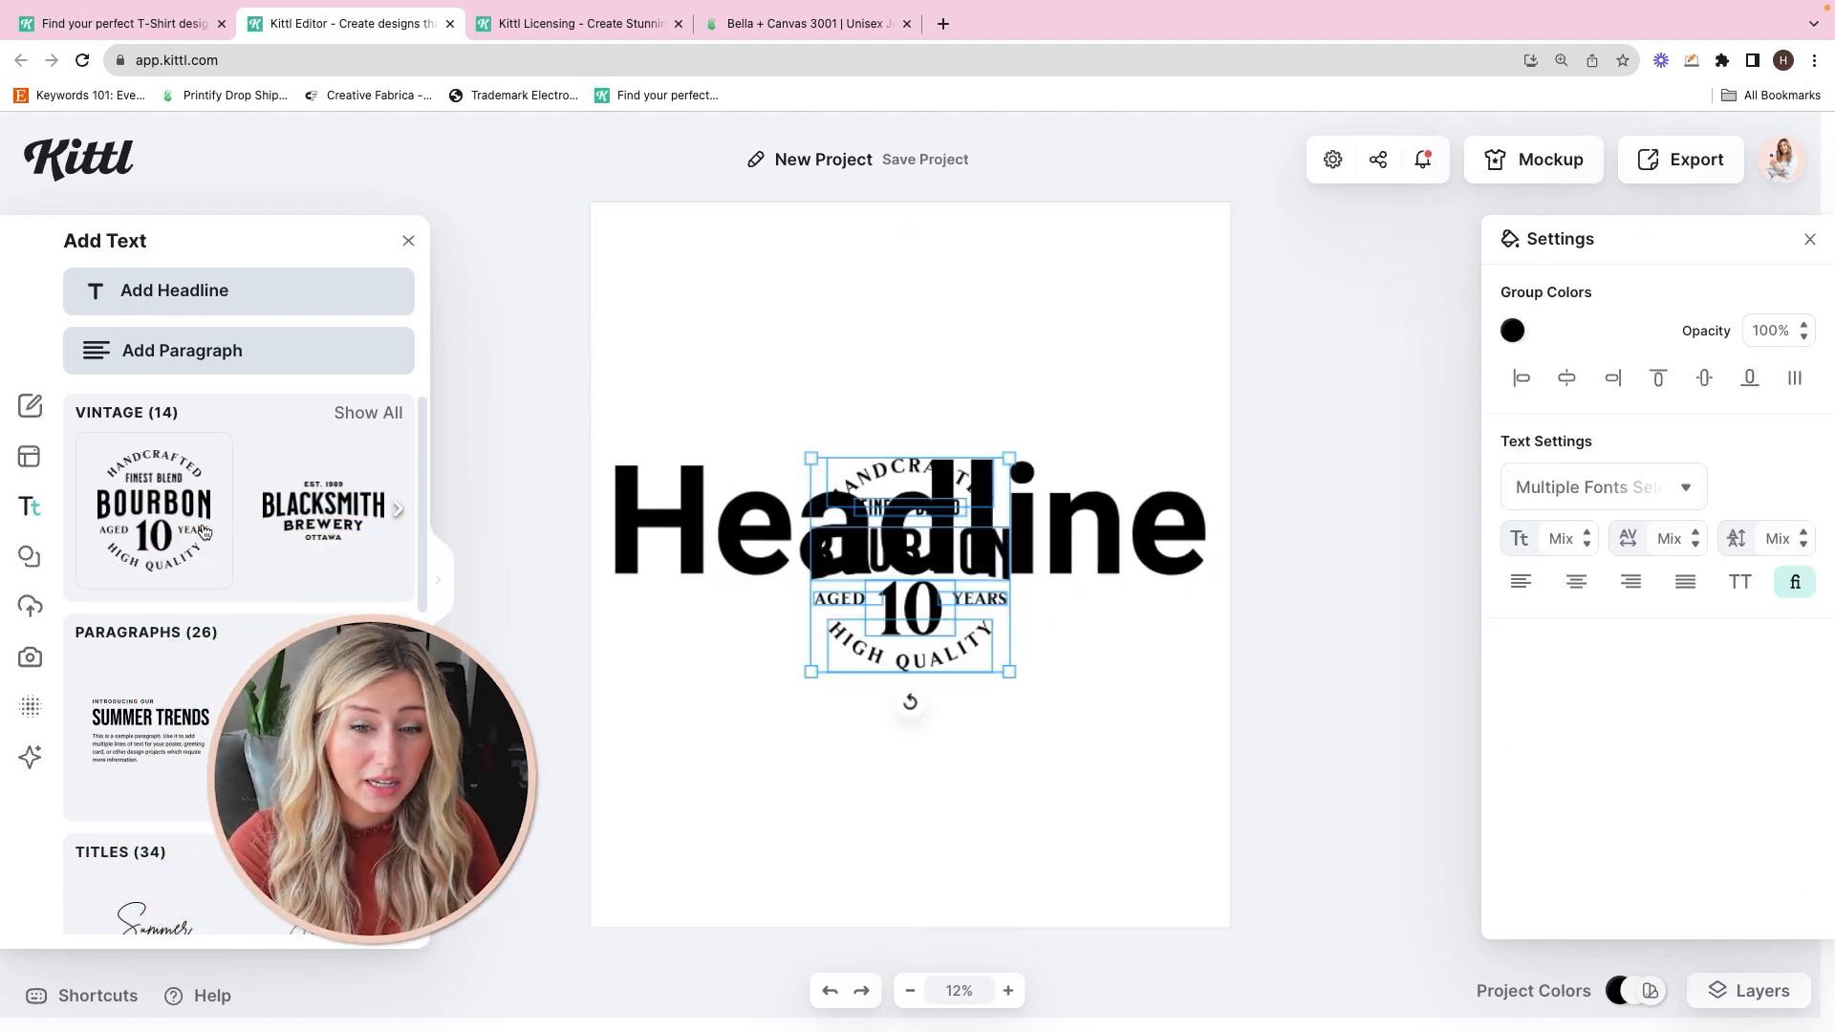
pyautogui.moveTo(1009, 458); pyautogui.dragTo(1167, 403)
pyautogui.click(830, 989)
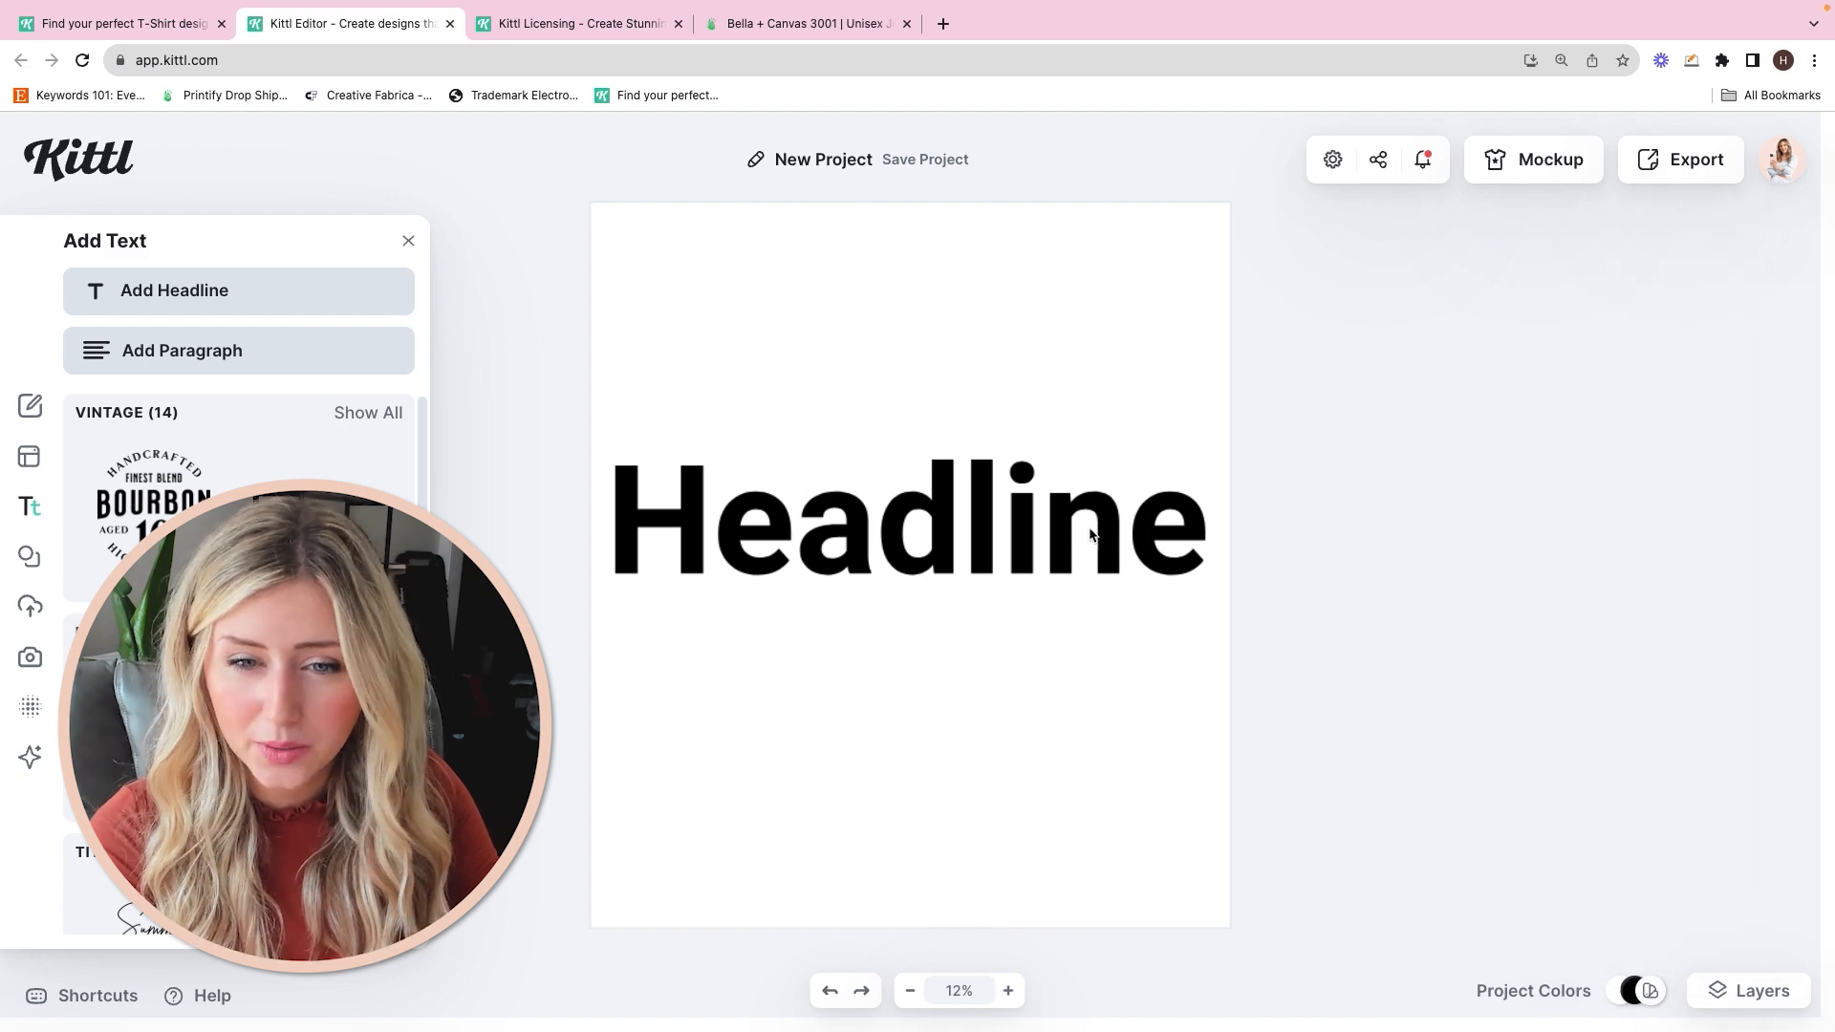
pyautogui.click(934, 516)
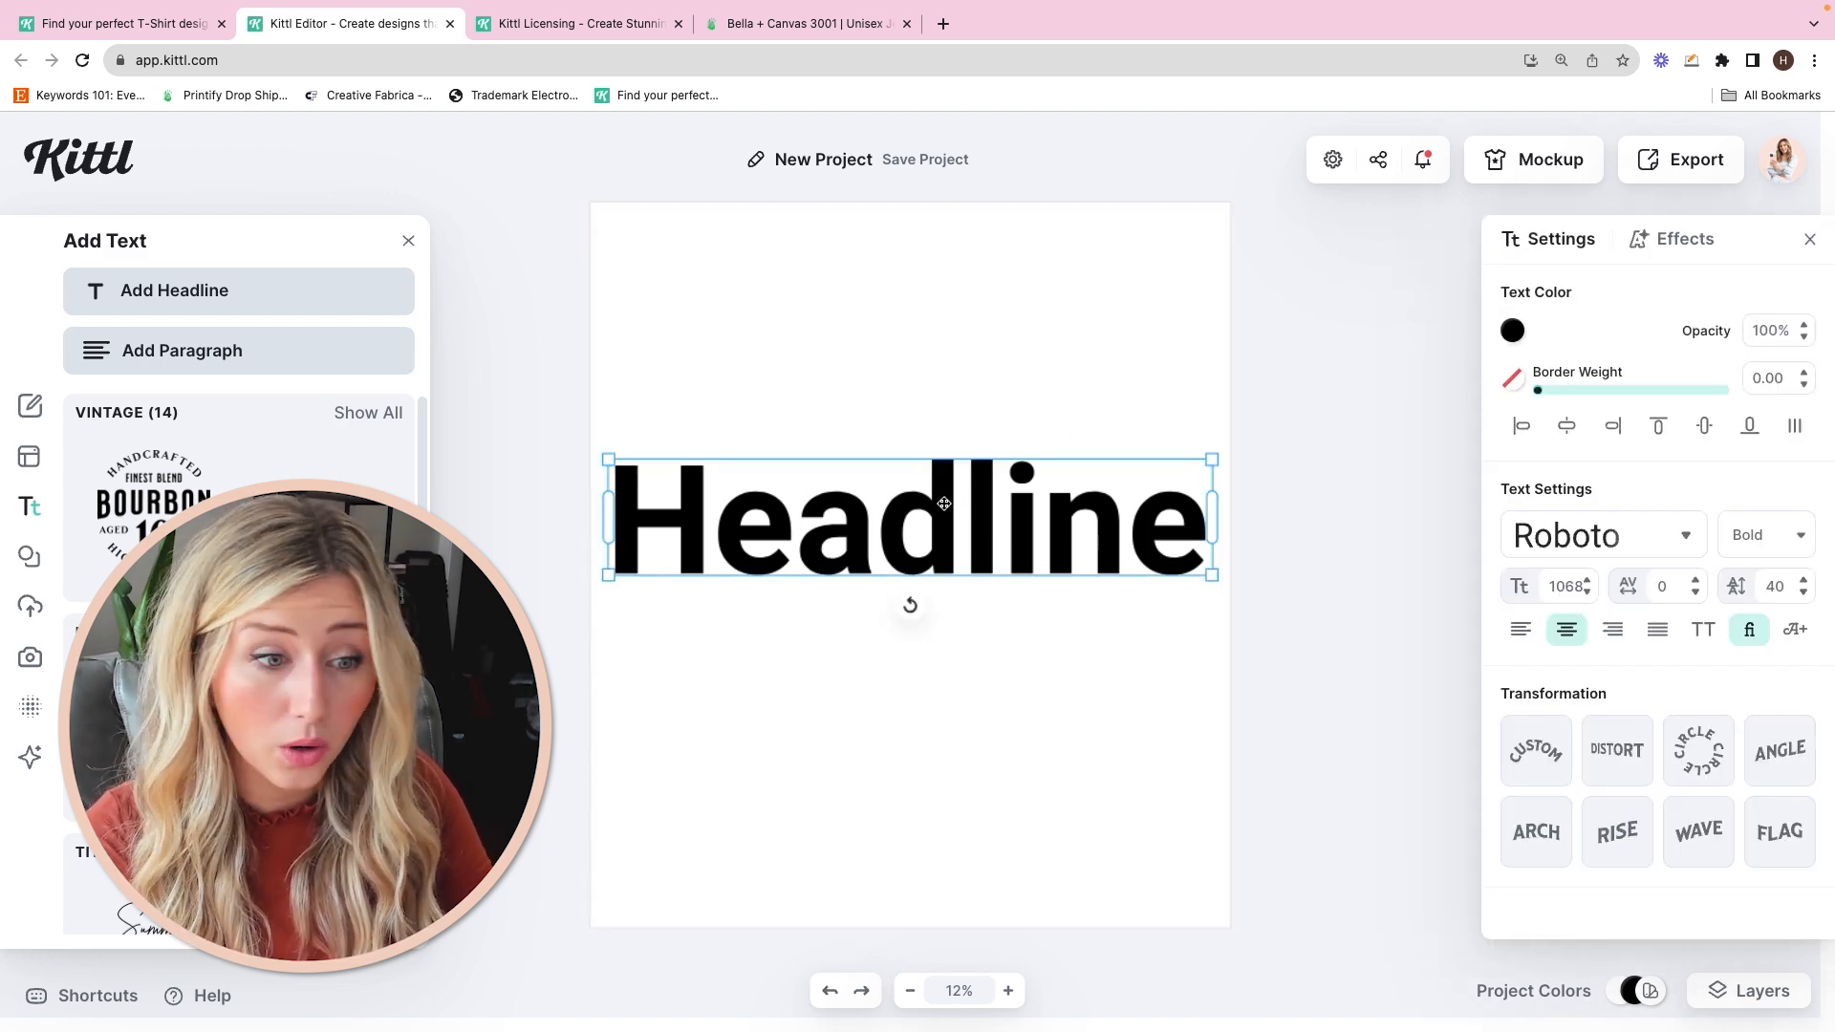
# Step: Search the design elements for "KITTEN" and browse the matching illustrations
pyautogui.click(30, 556)
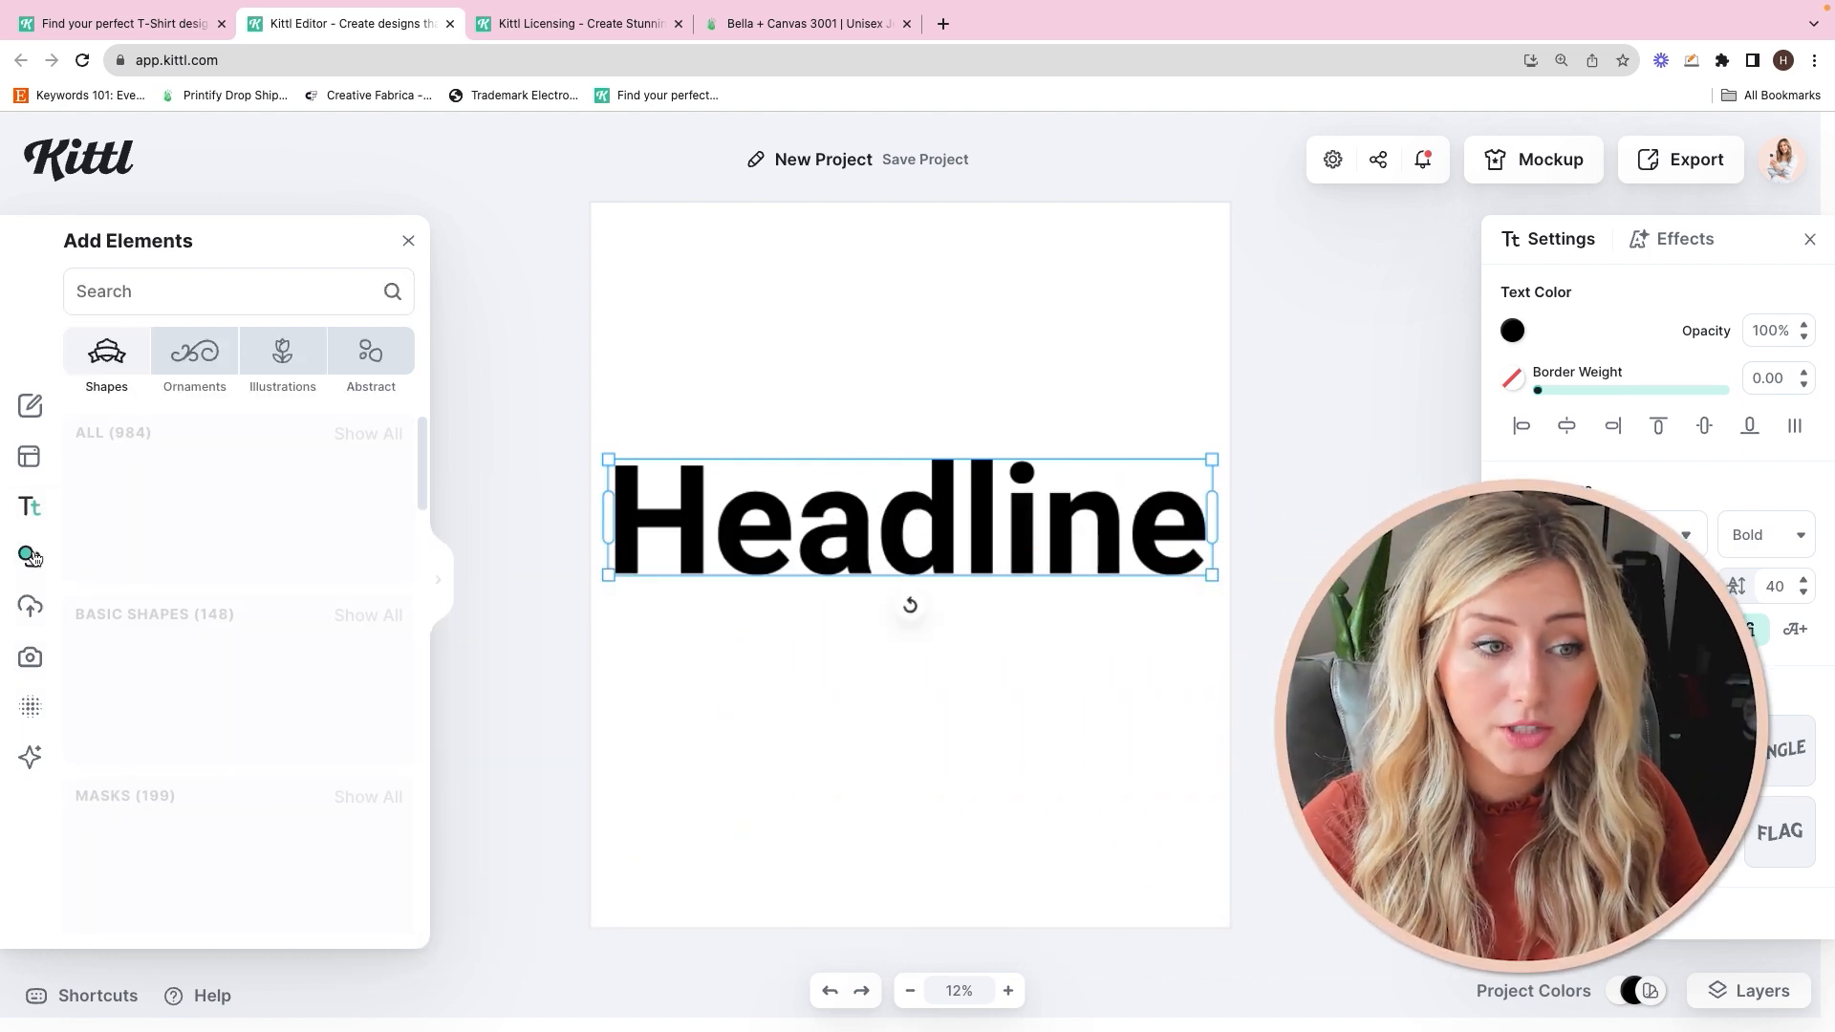
pyautogui.click(195, 302)
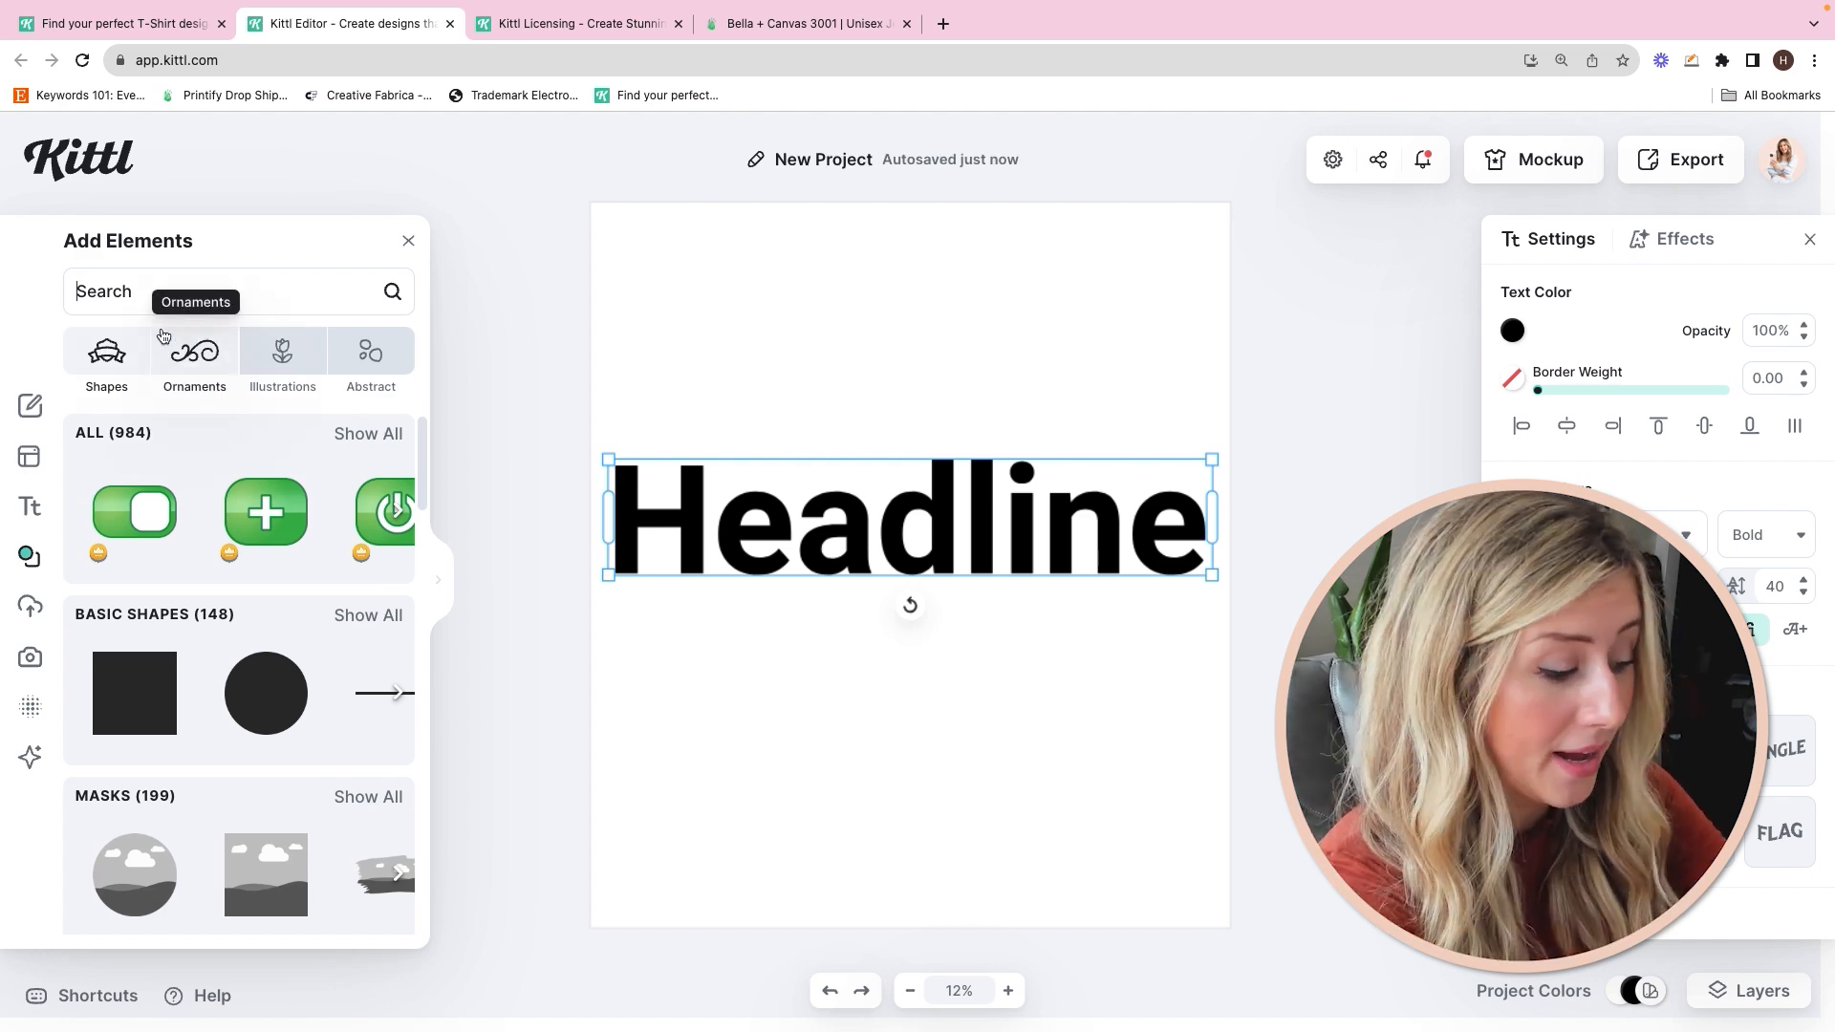
pyautogui.write('KITTEN')
pyautogui.press('Return')
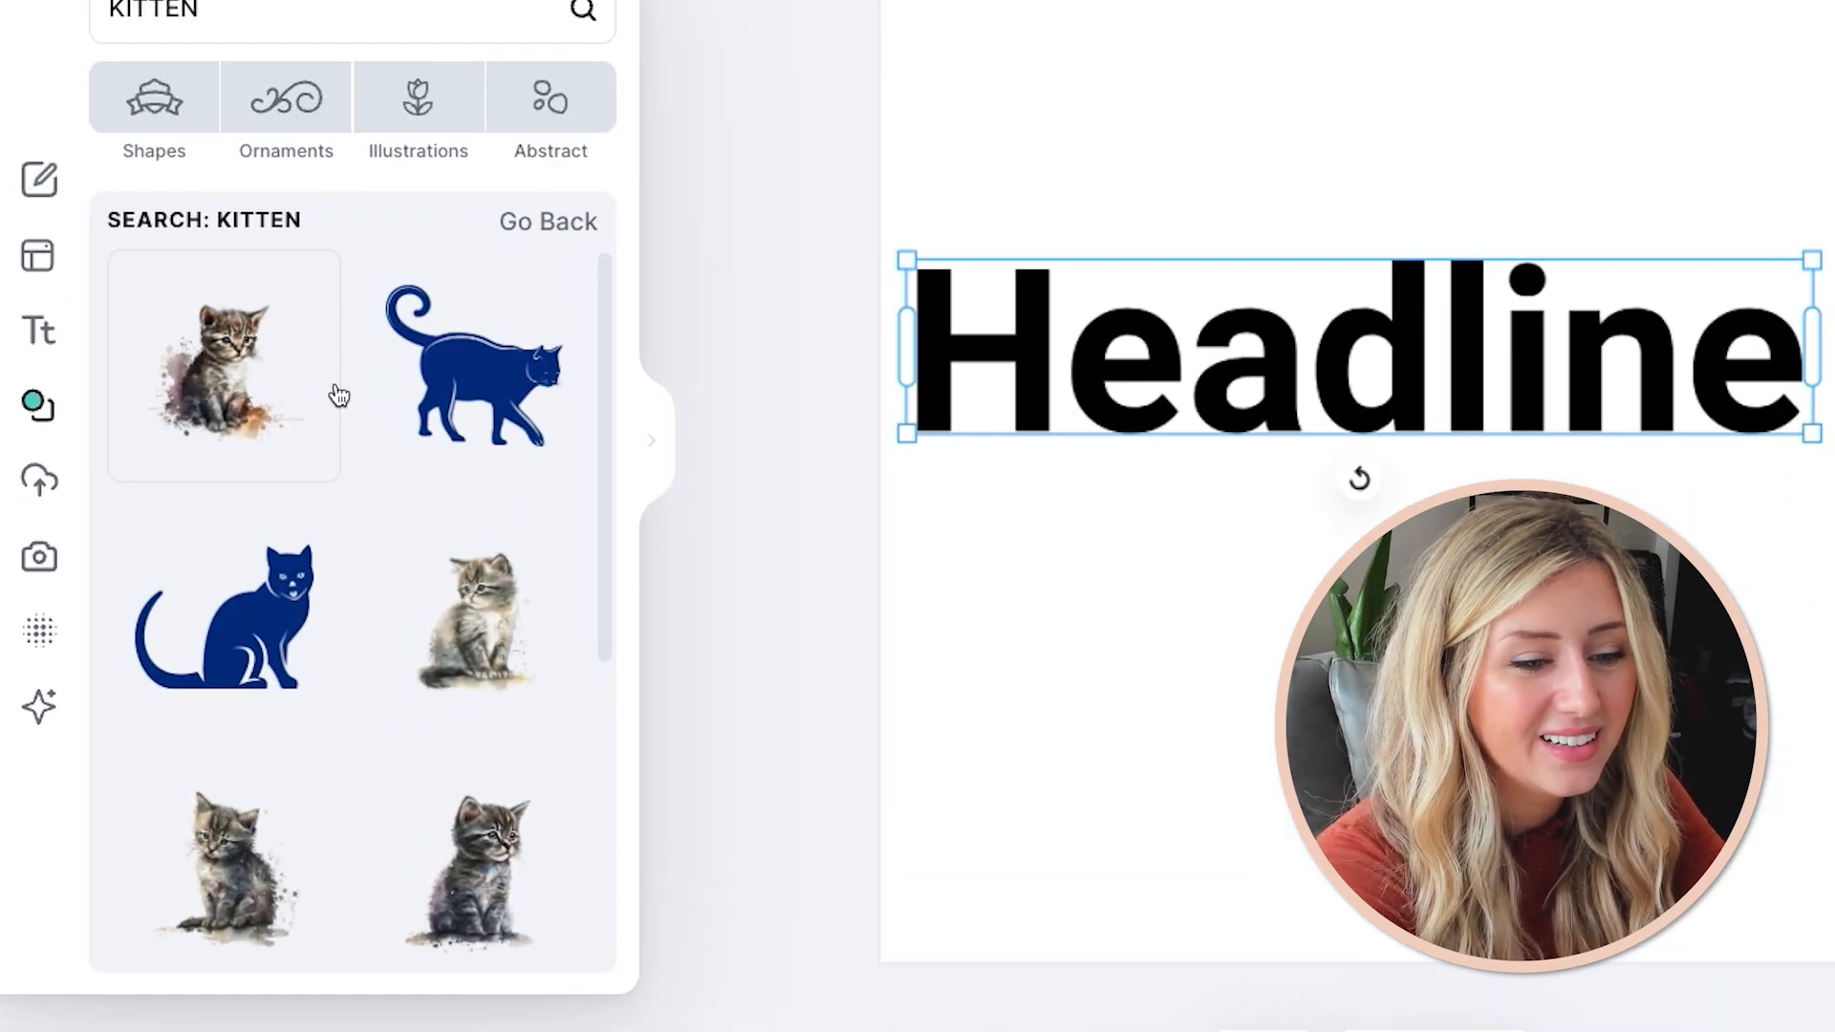
pyautogui.scroll(-3, 228, 547)
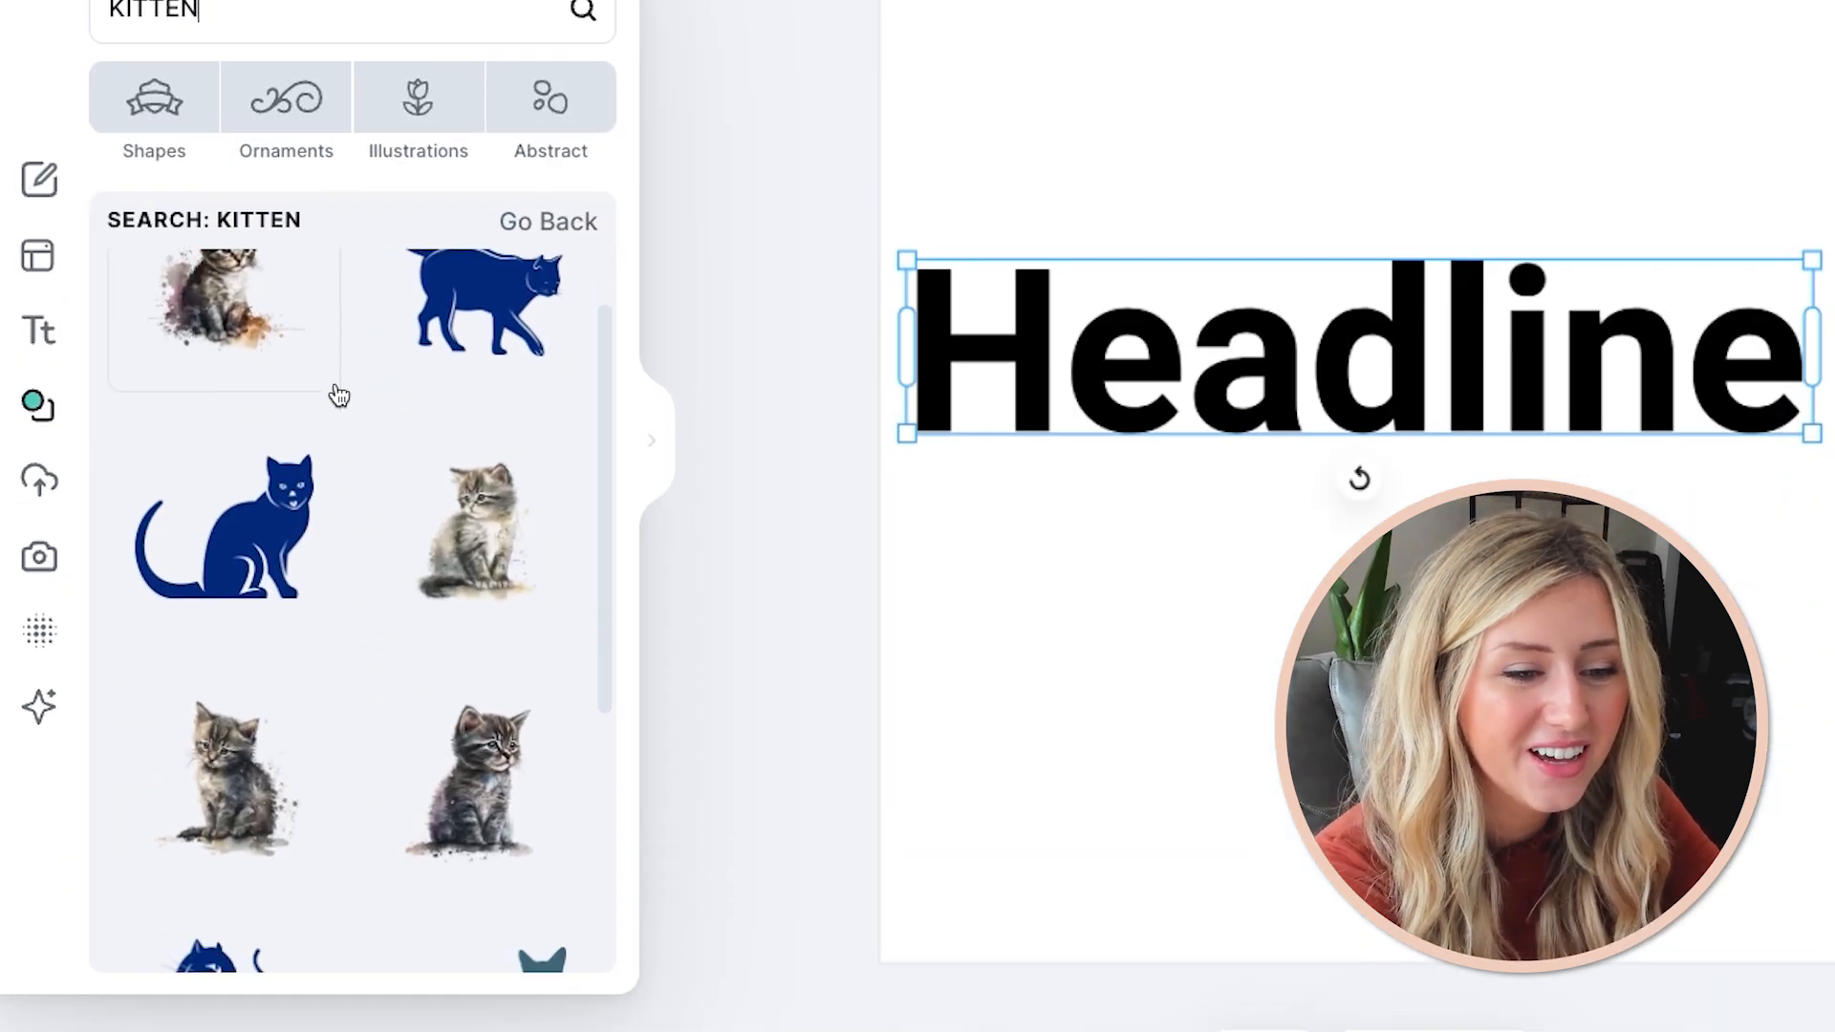
pyautogui.scroll(-2, 339, 397)
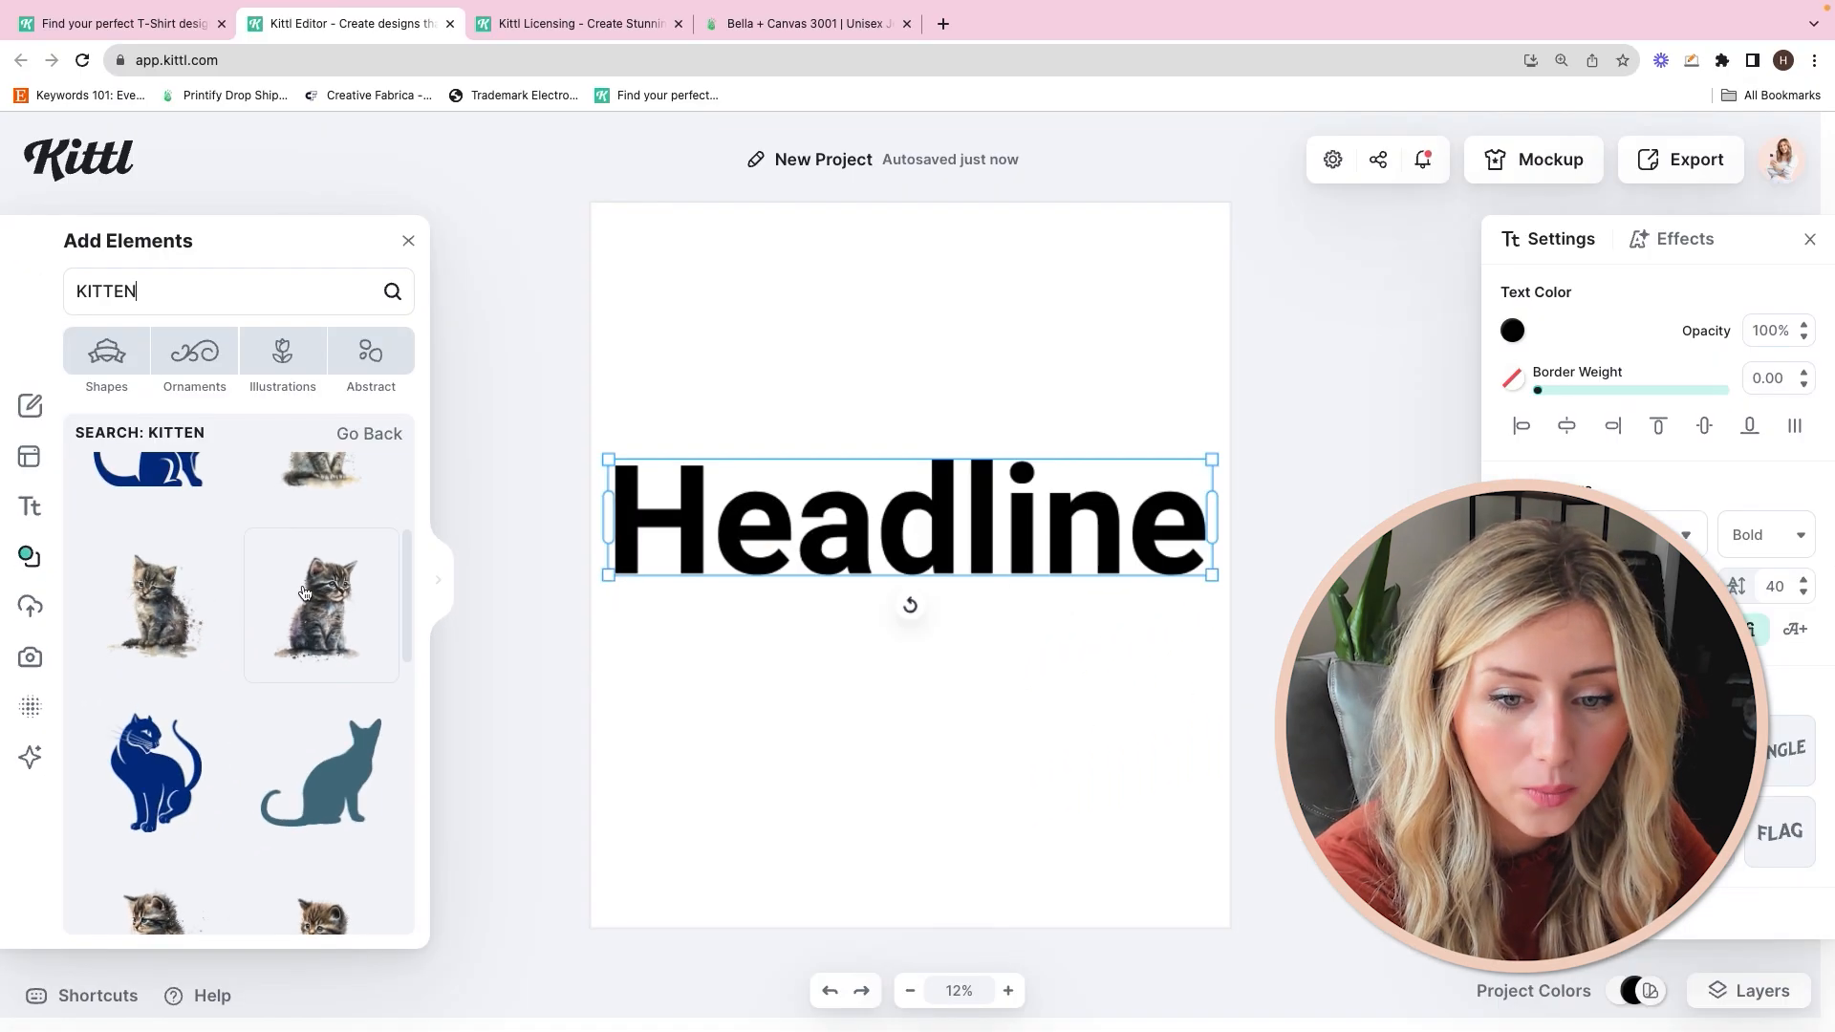
# Step: Deselect the headline and look through the uploads, stock photos and textures libraries
pyautogui.click(452, 459)
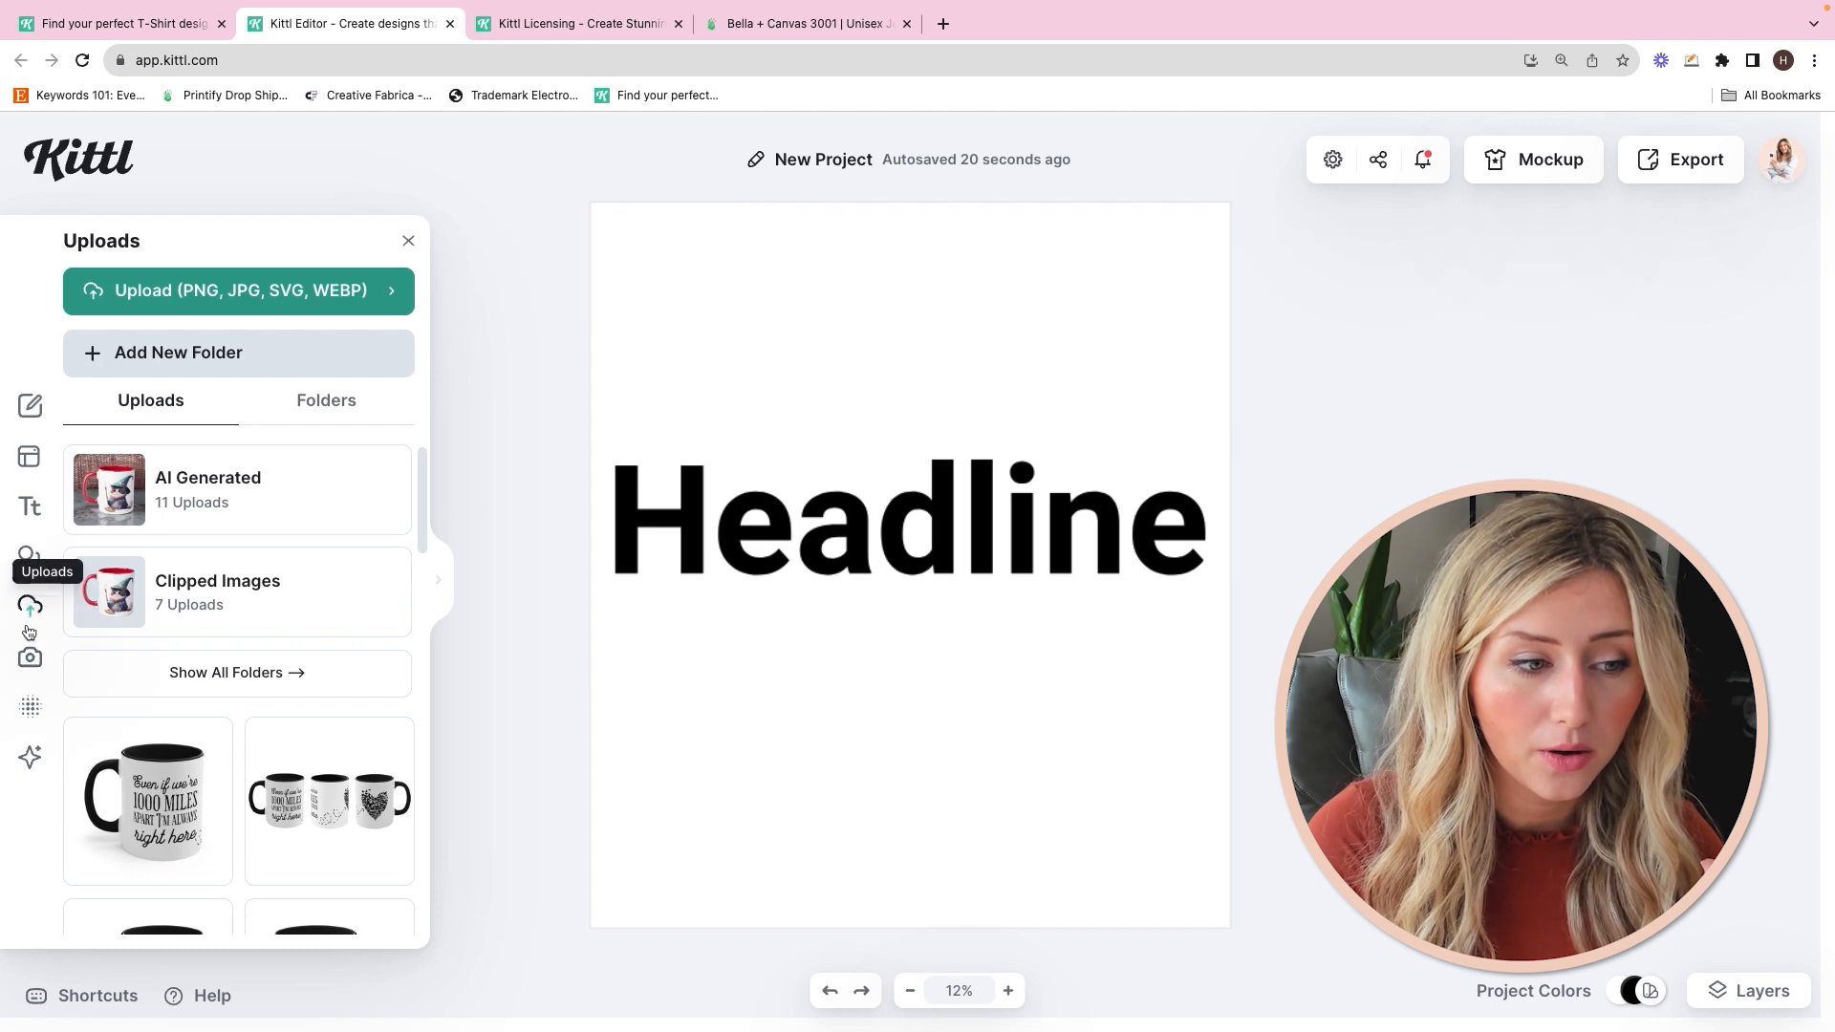
pyautogui.click(30, 659)
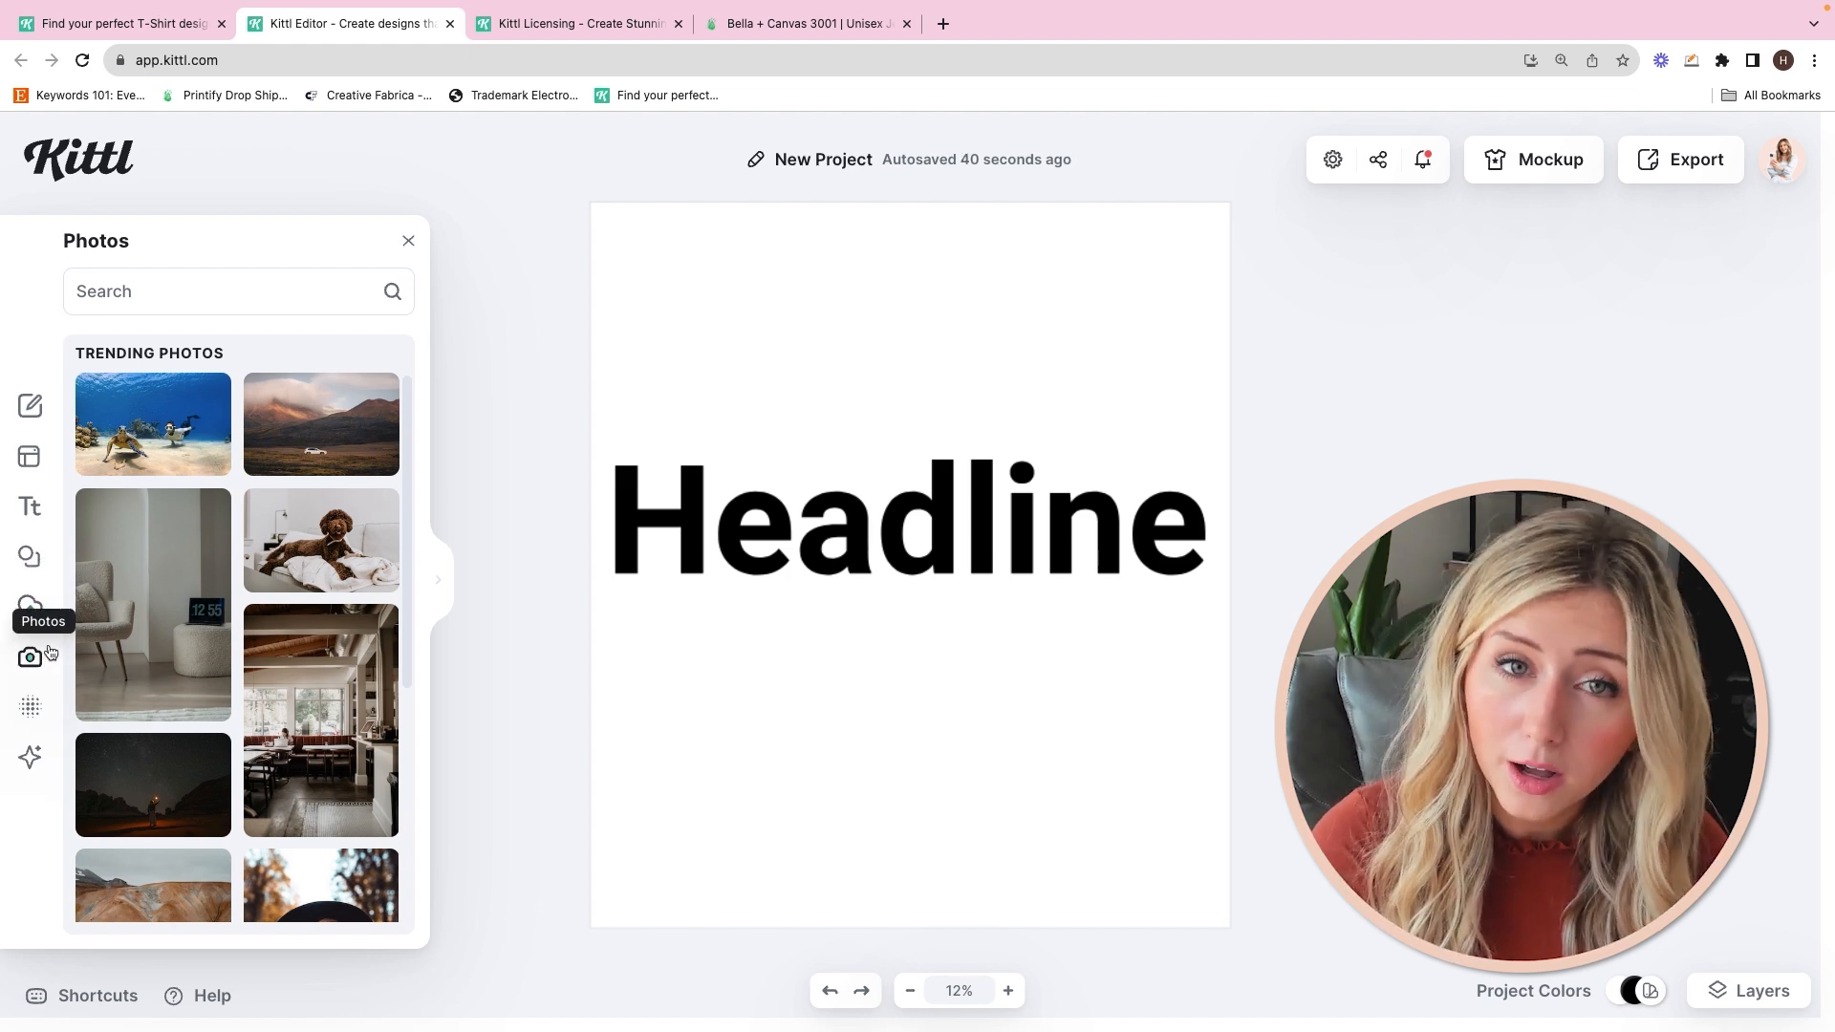
pyautogui.click(32, 706)
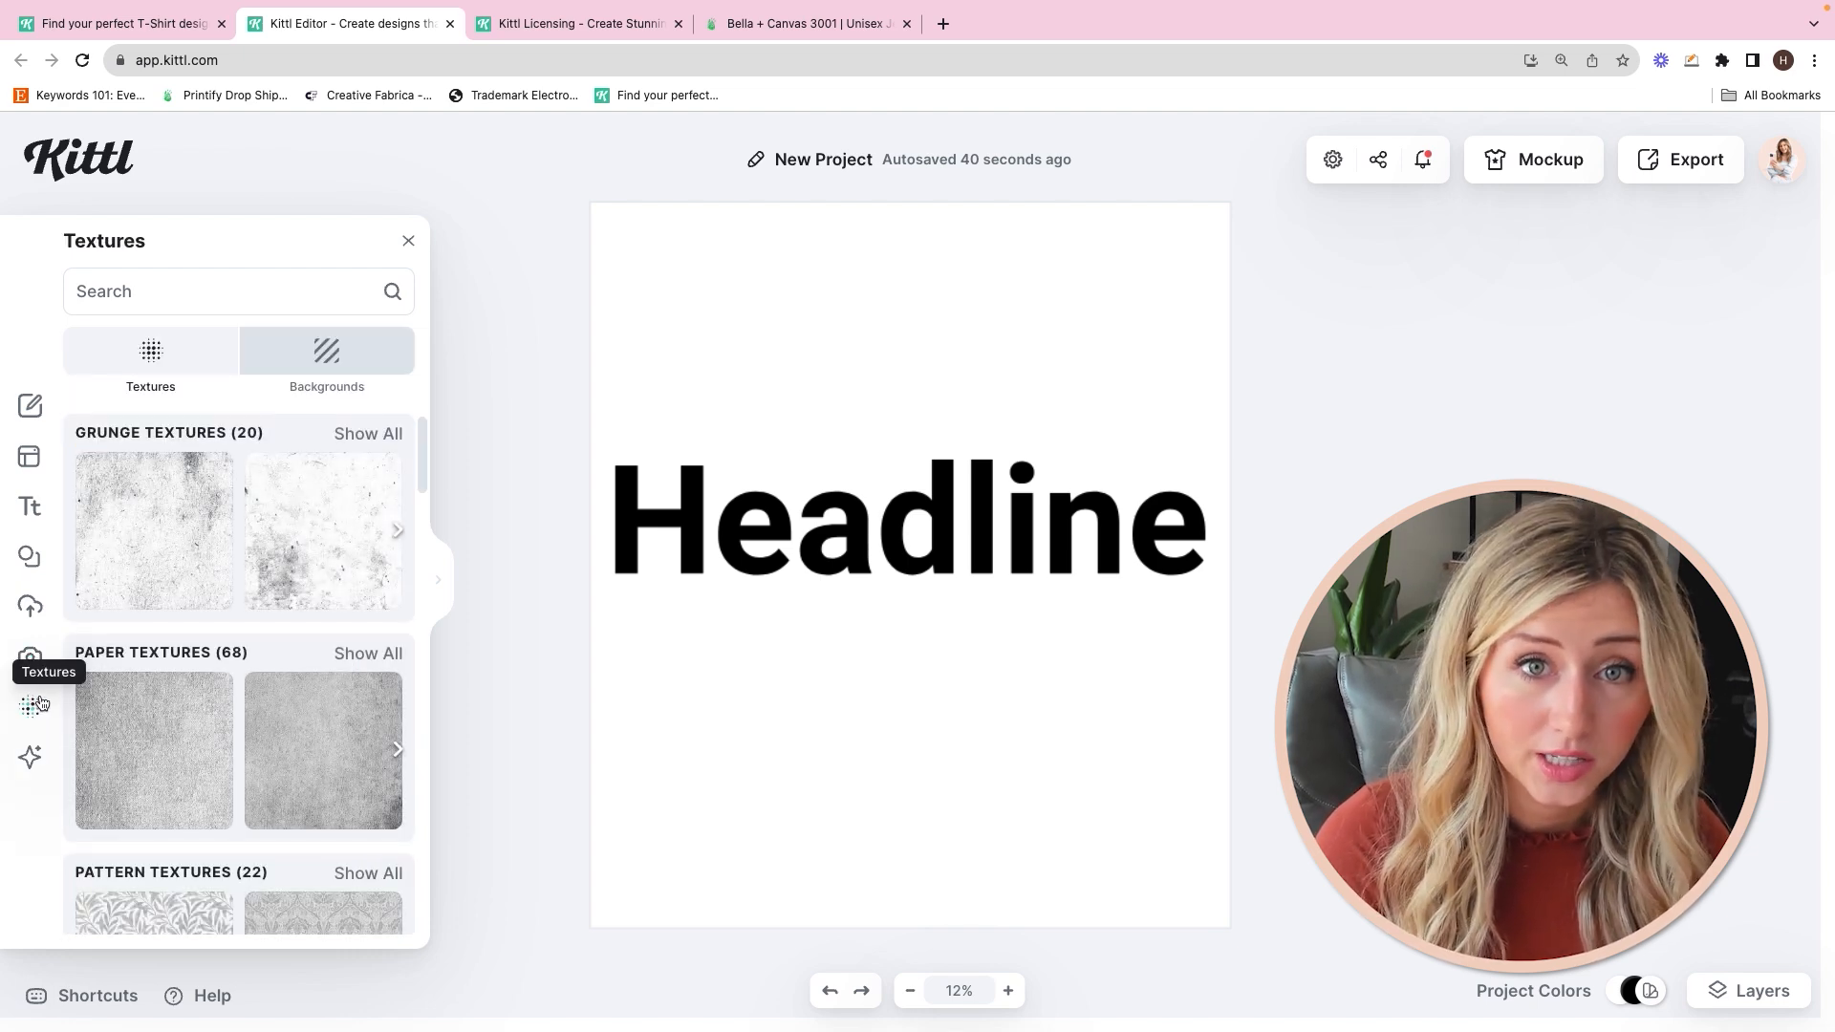
# Step: Enter "wizard kitten" as the AI image generator's prompt and open the full collection of image styles
pyautogui.click(36, 757)
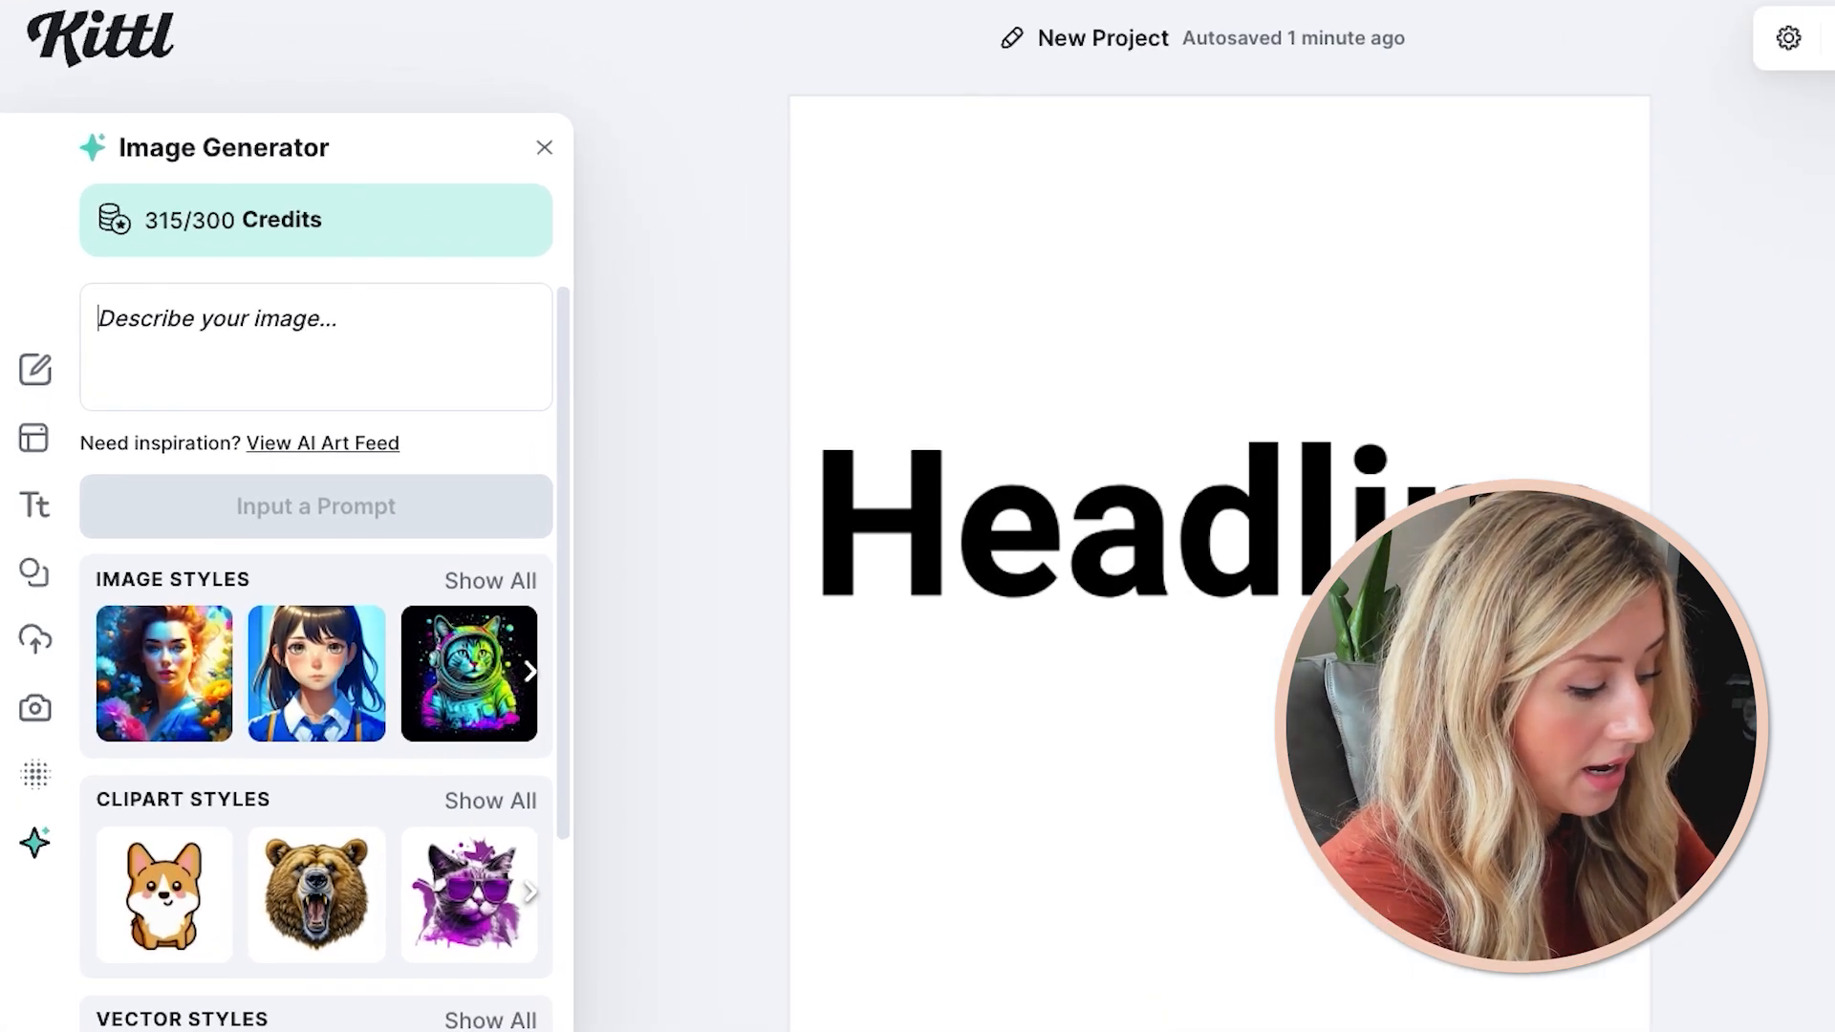
pyautogui.write('wizard kitten')
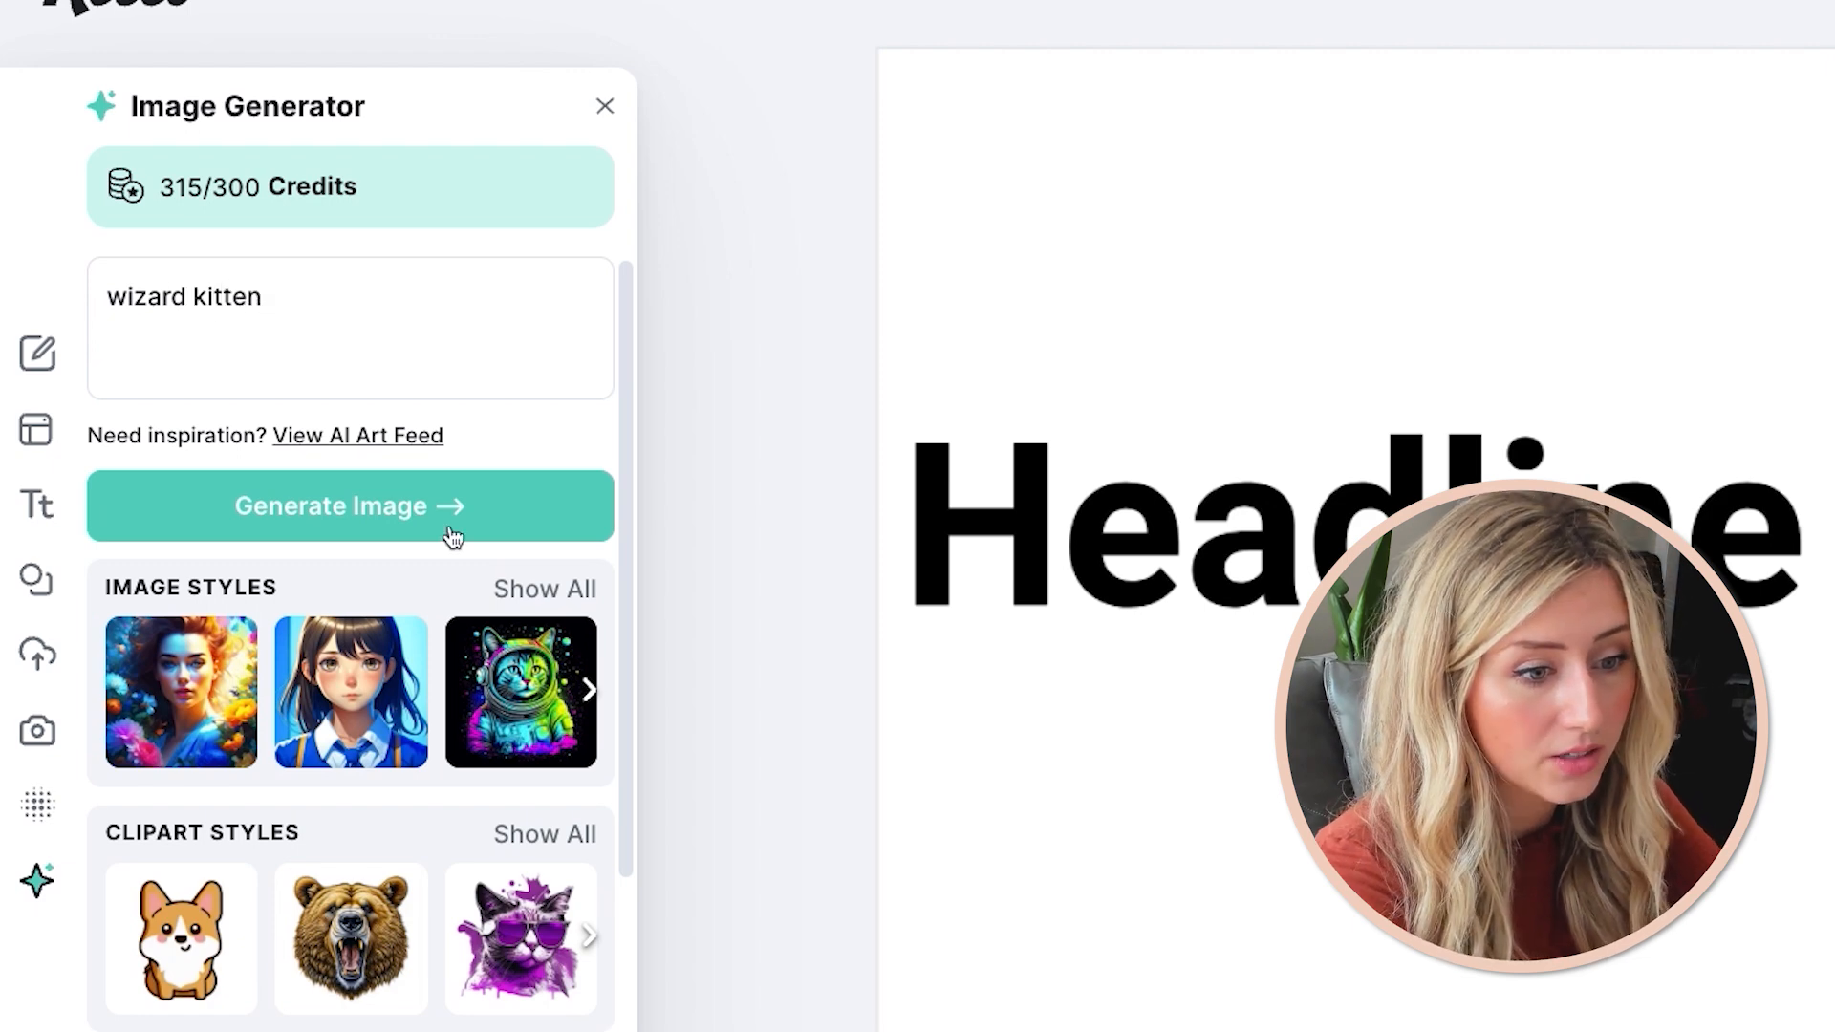
pyautogui.click(452, 538)
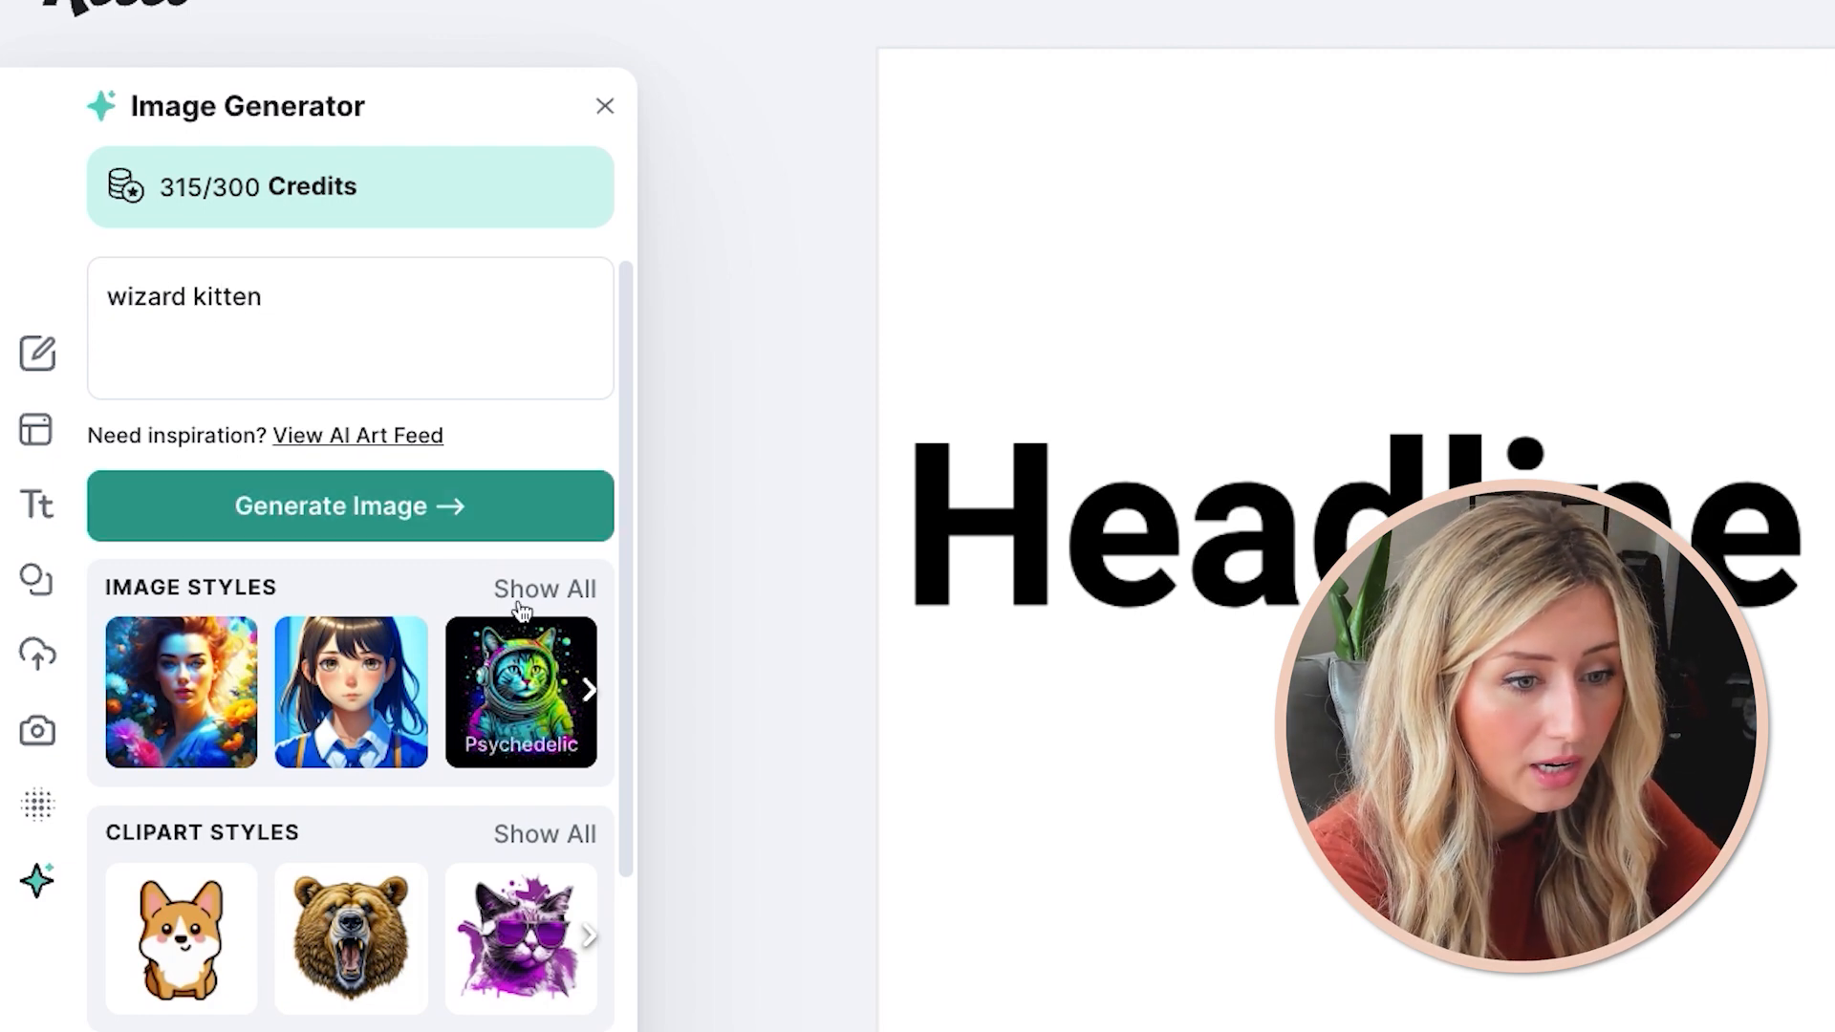
pyautogui.scroll(-4, 235, 803)
pyautogui.scroll(1, 237, 817)
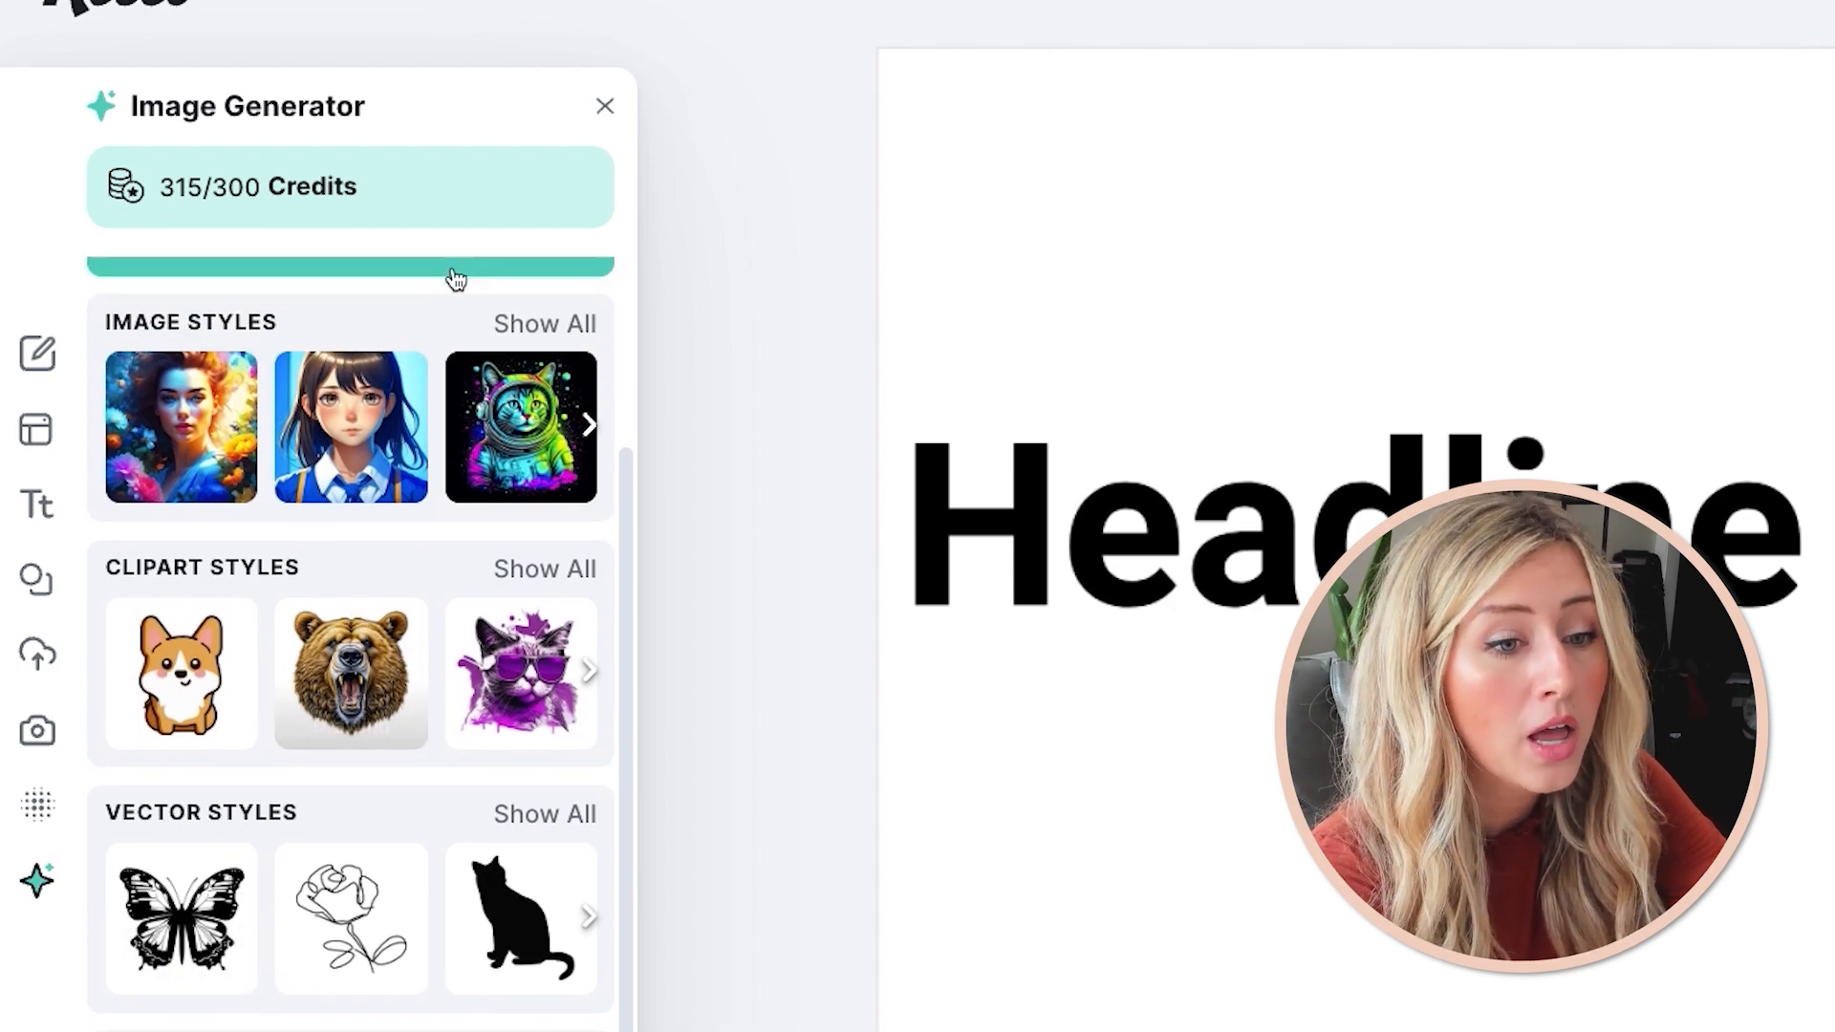
pyautogui.click(509, 327)
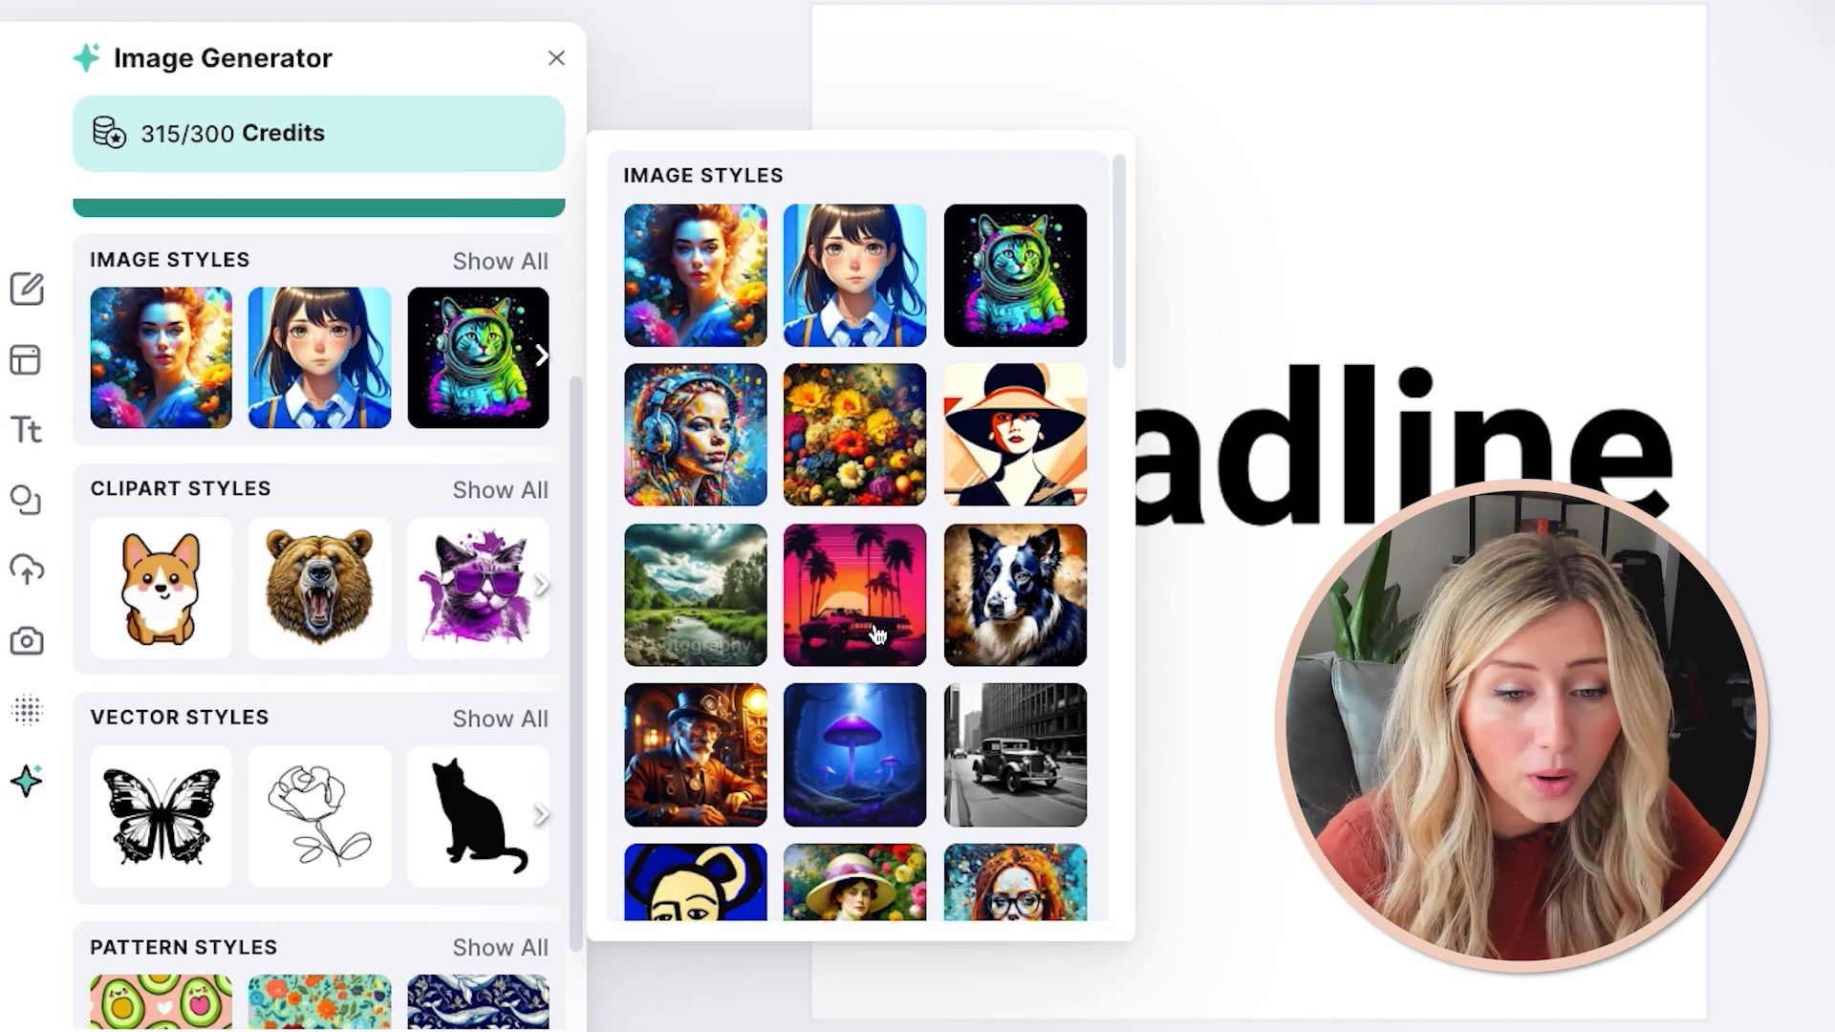
# Step: Browse the image and clipart styles, extend the prompt to "wizard kitten clipart kawaii", and generate the image
pyautogui.scroll(-6, 931, 669)
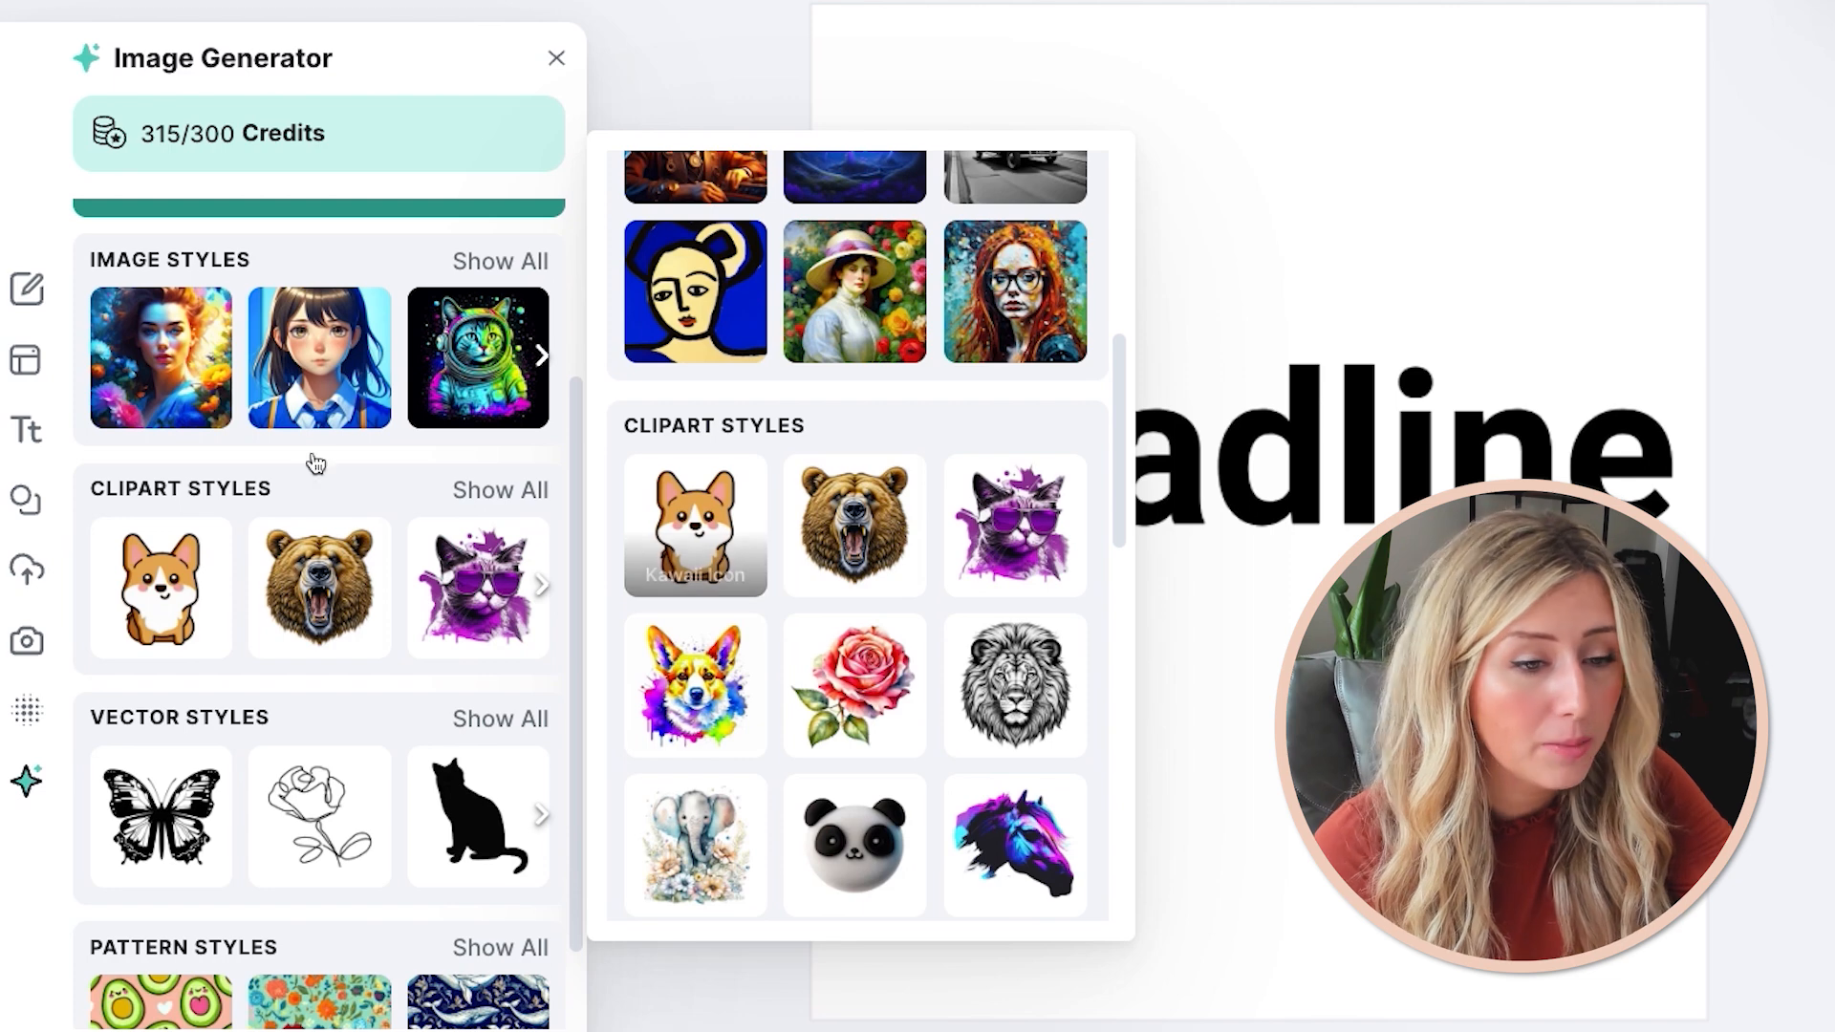
pyautogui.scroll(3, 312, 458)
pyautogui.click(295, 233)
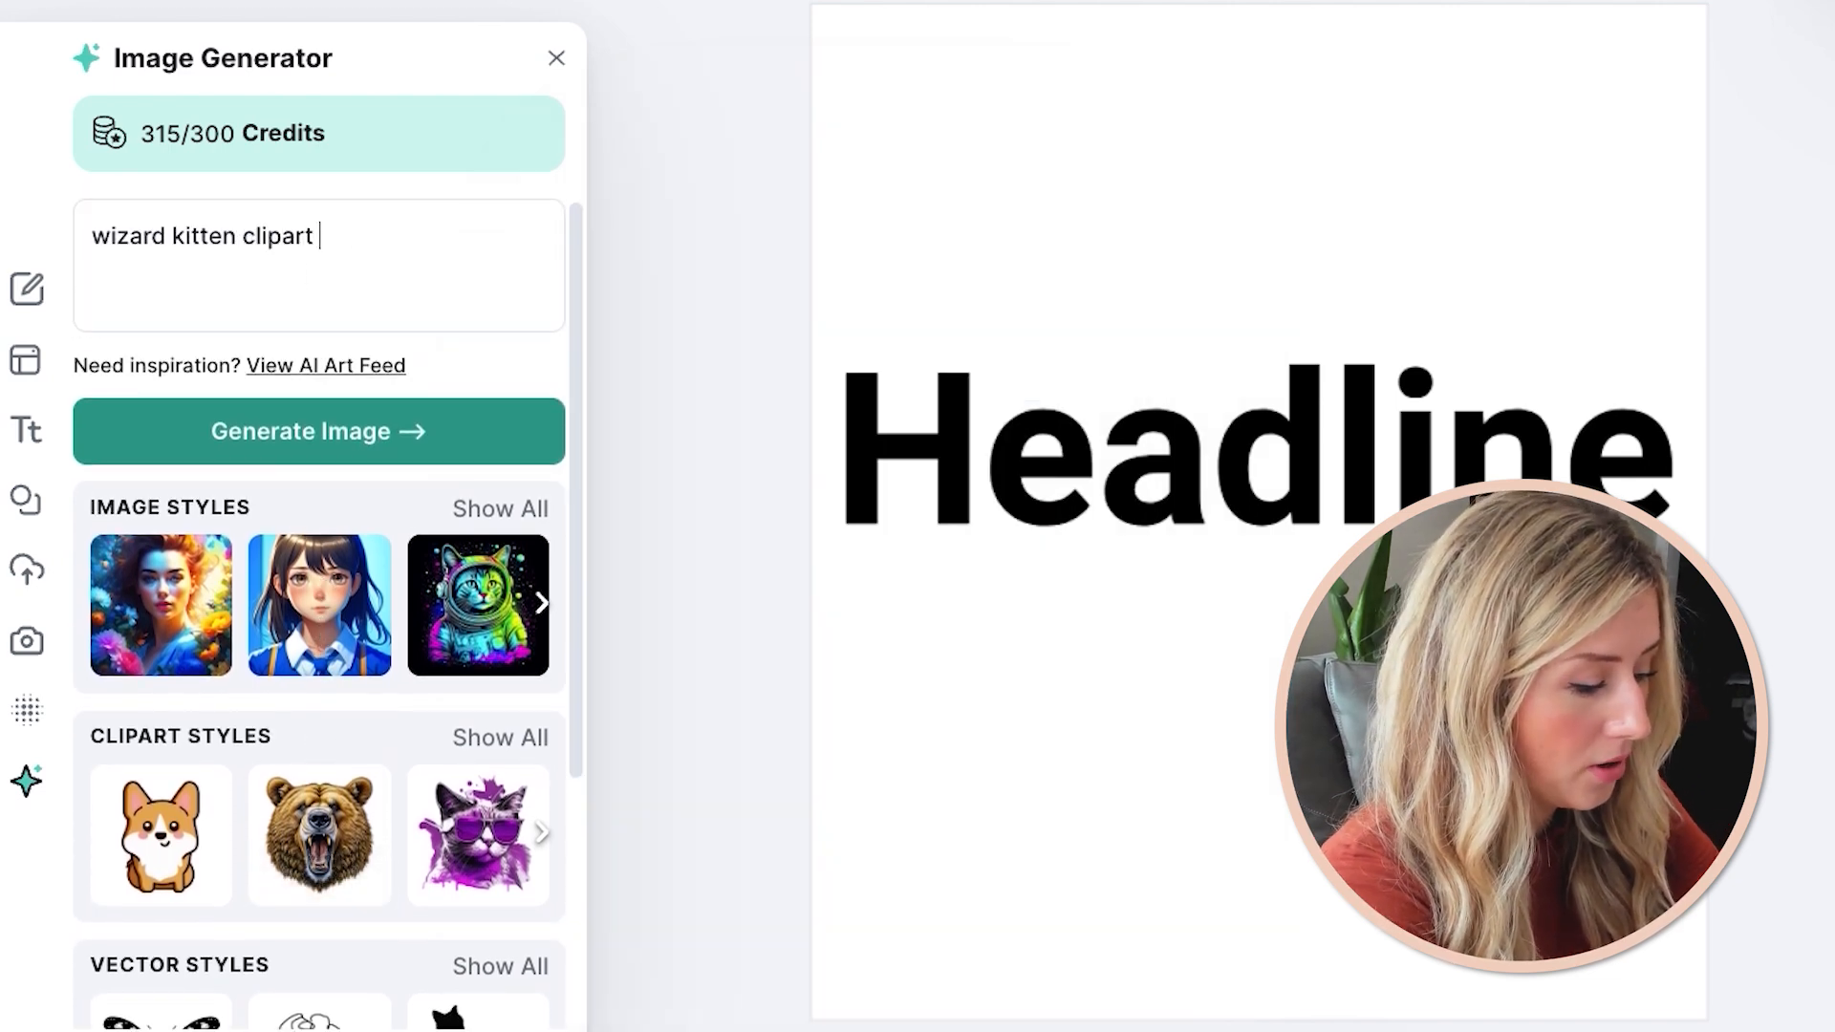
pyautogui.click(314, 437)
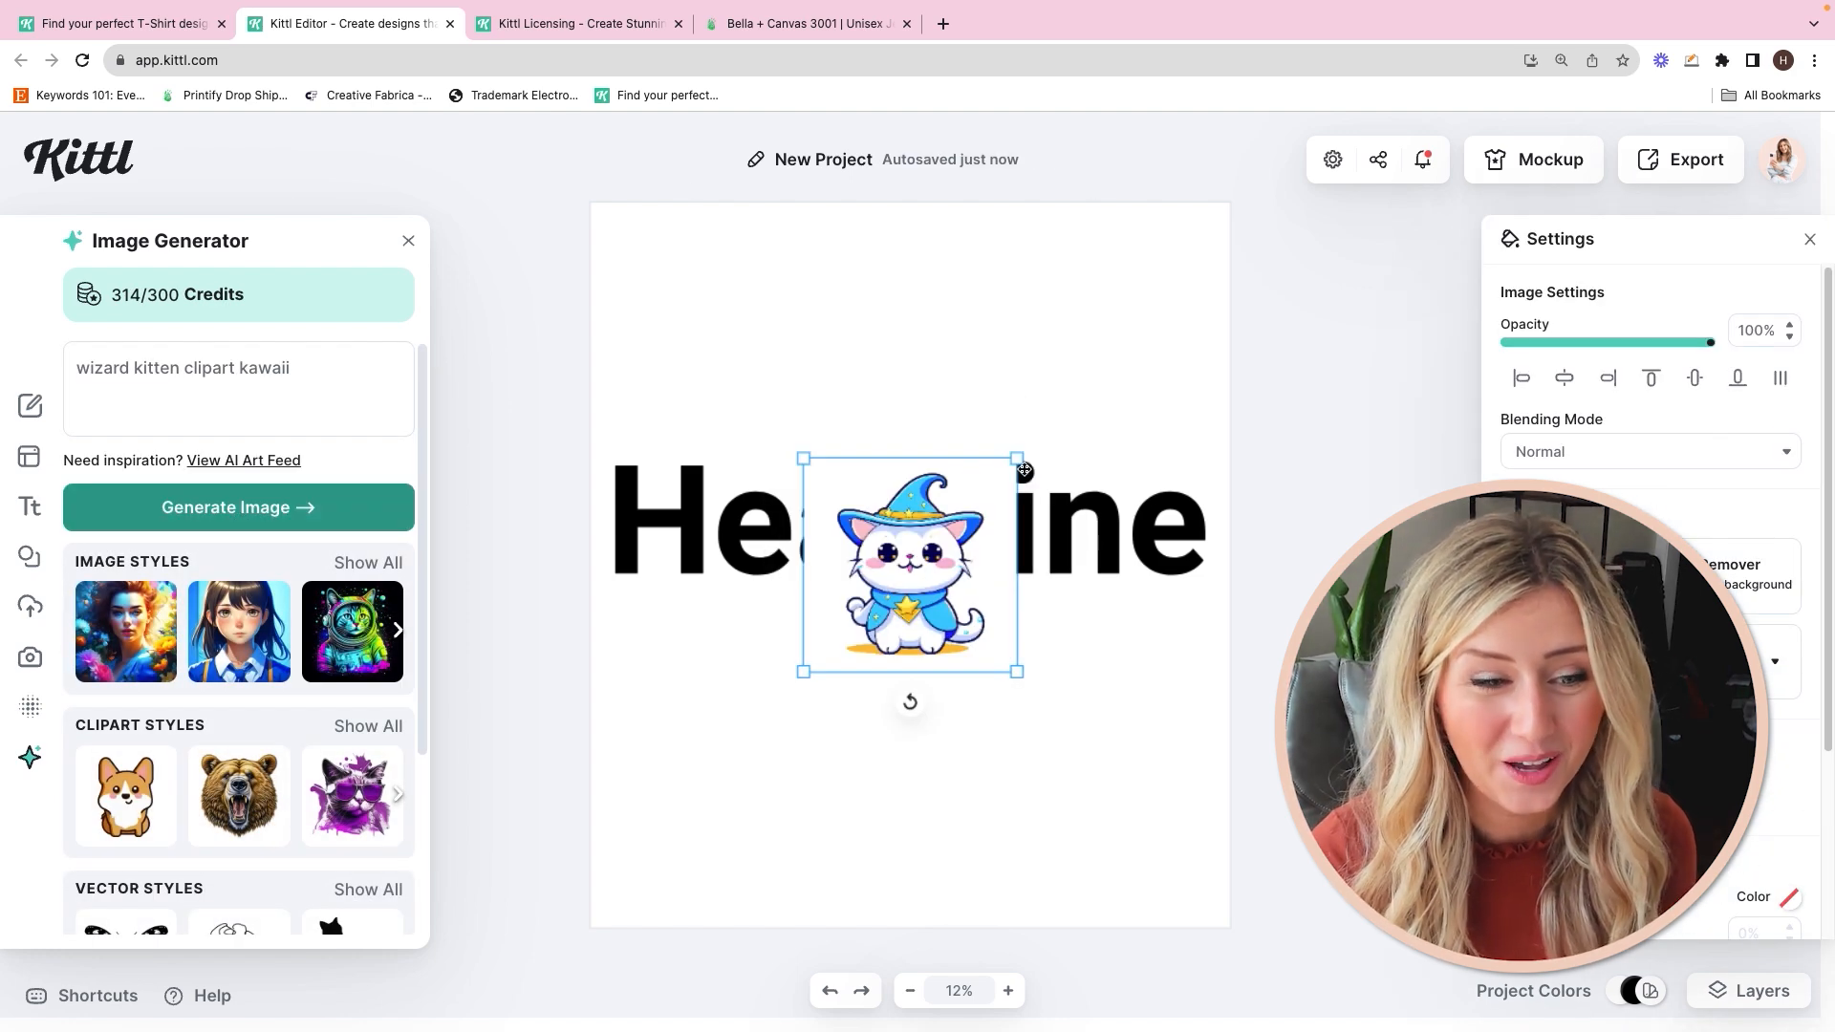
# Step: Enlarge the generated wizard kitten image and position it near the centre of the artboard
pyautogui.moveTo(1023, 453); pyautogui.dragTo(1257, 213)
pyautogui.moveTo(1083, 394); pyautogui.dragTo(937, 536)
pyautogui.moveTo(1114, 356); pyautogui.dragTo(1195, 278)
pyautogui.moveTo(891, 478); pyautogui.dragTo(876, 486)
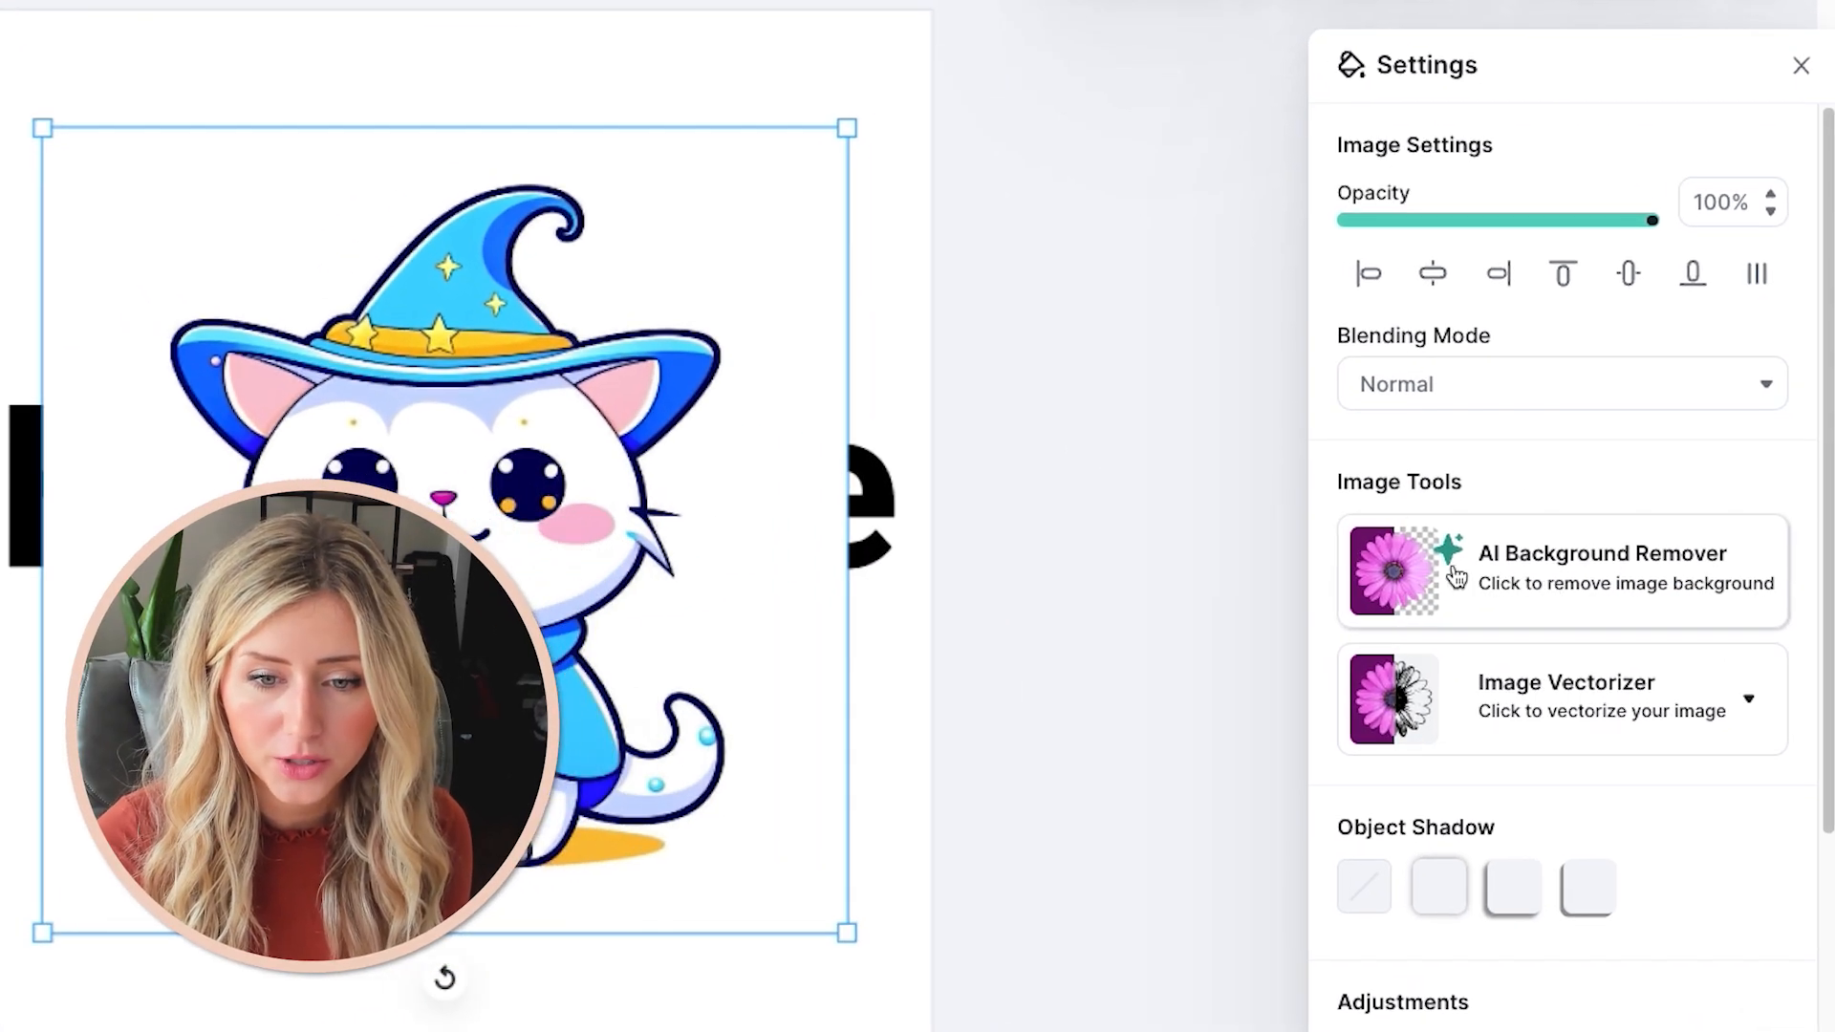
# Step: Remove the kitten image's background with AI Background Remover and position the kitten beneath the headline
pyautogui.click(1457, 577)
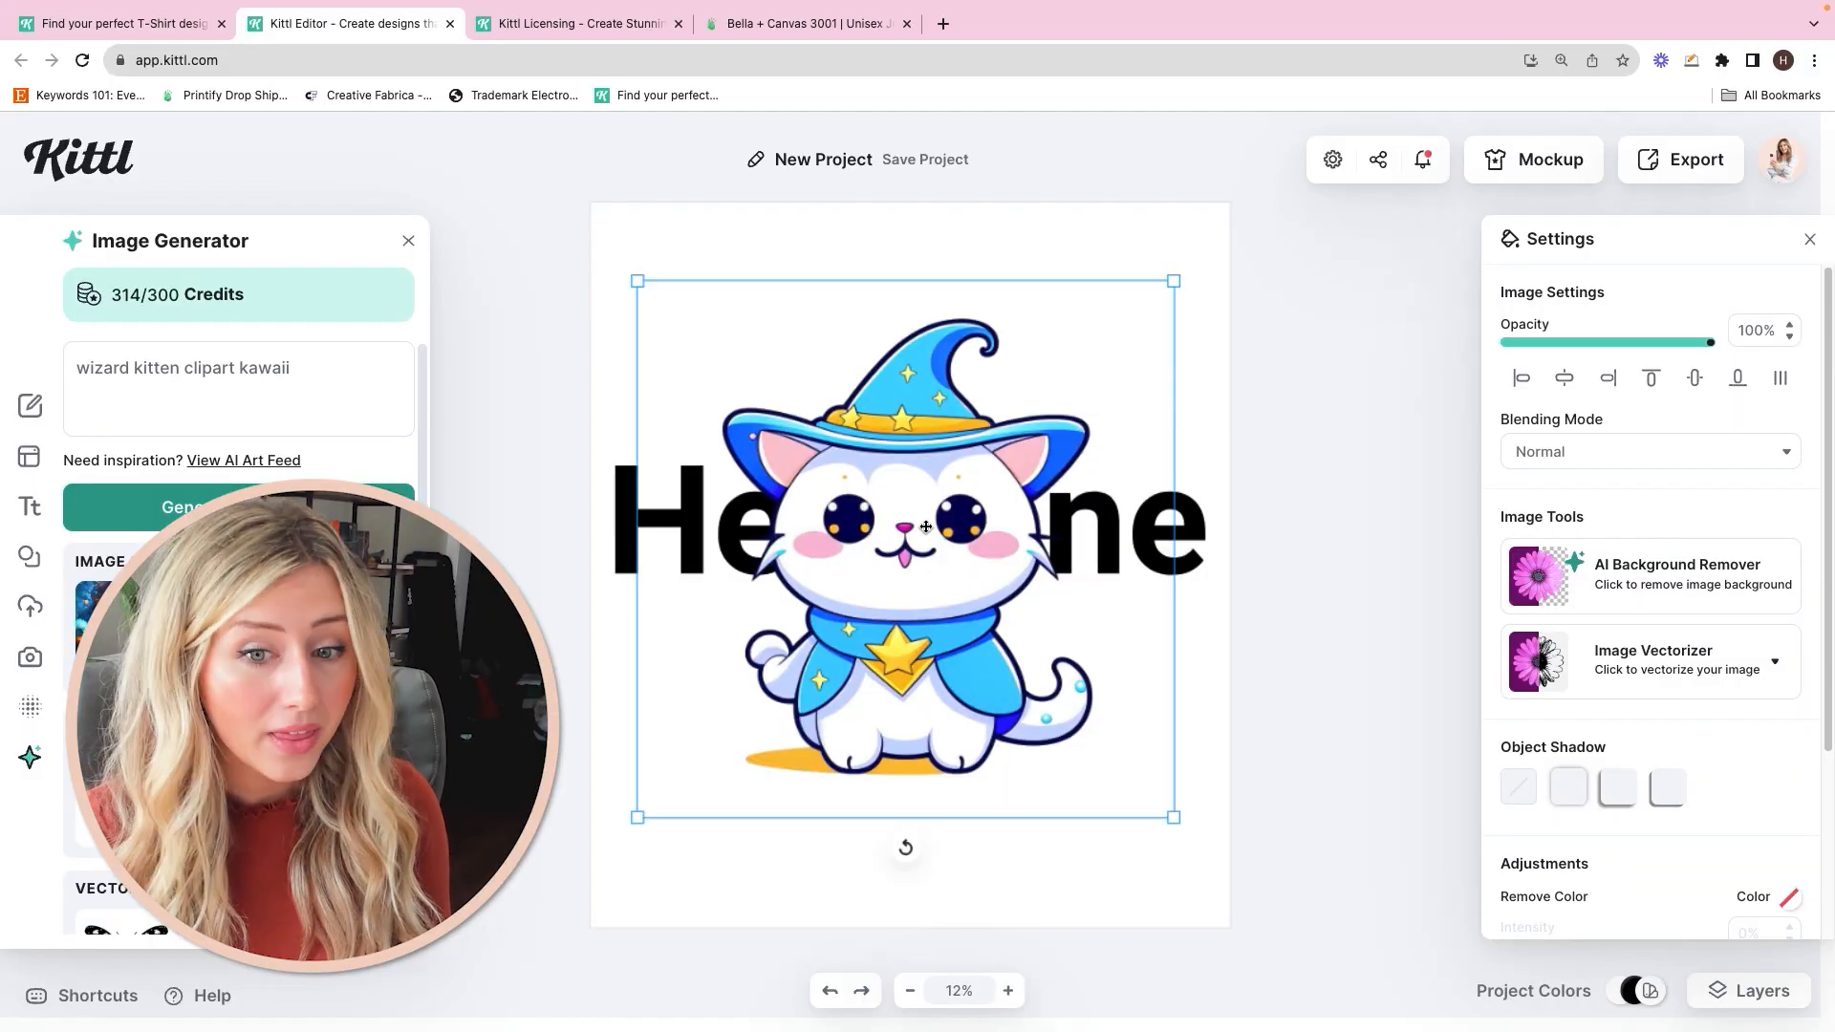
pyautogui.moveTo(926, 526); pyautogui.dragTo(926, 534)
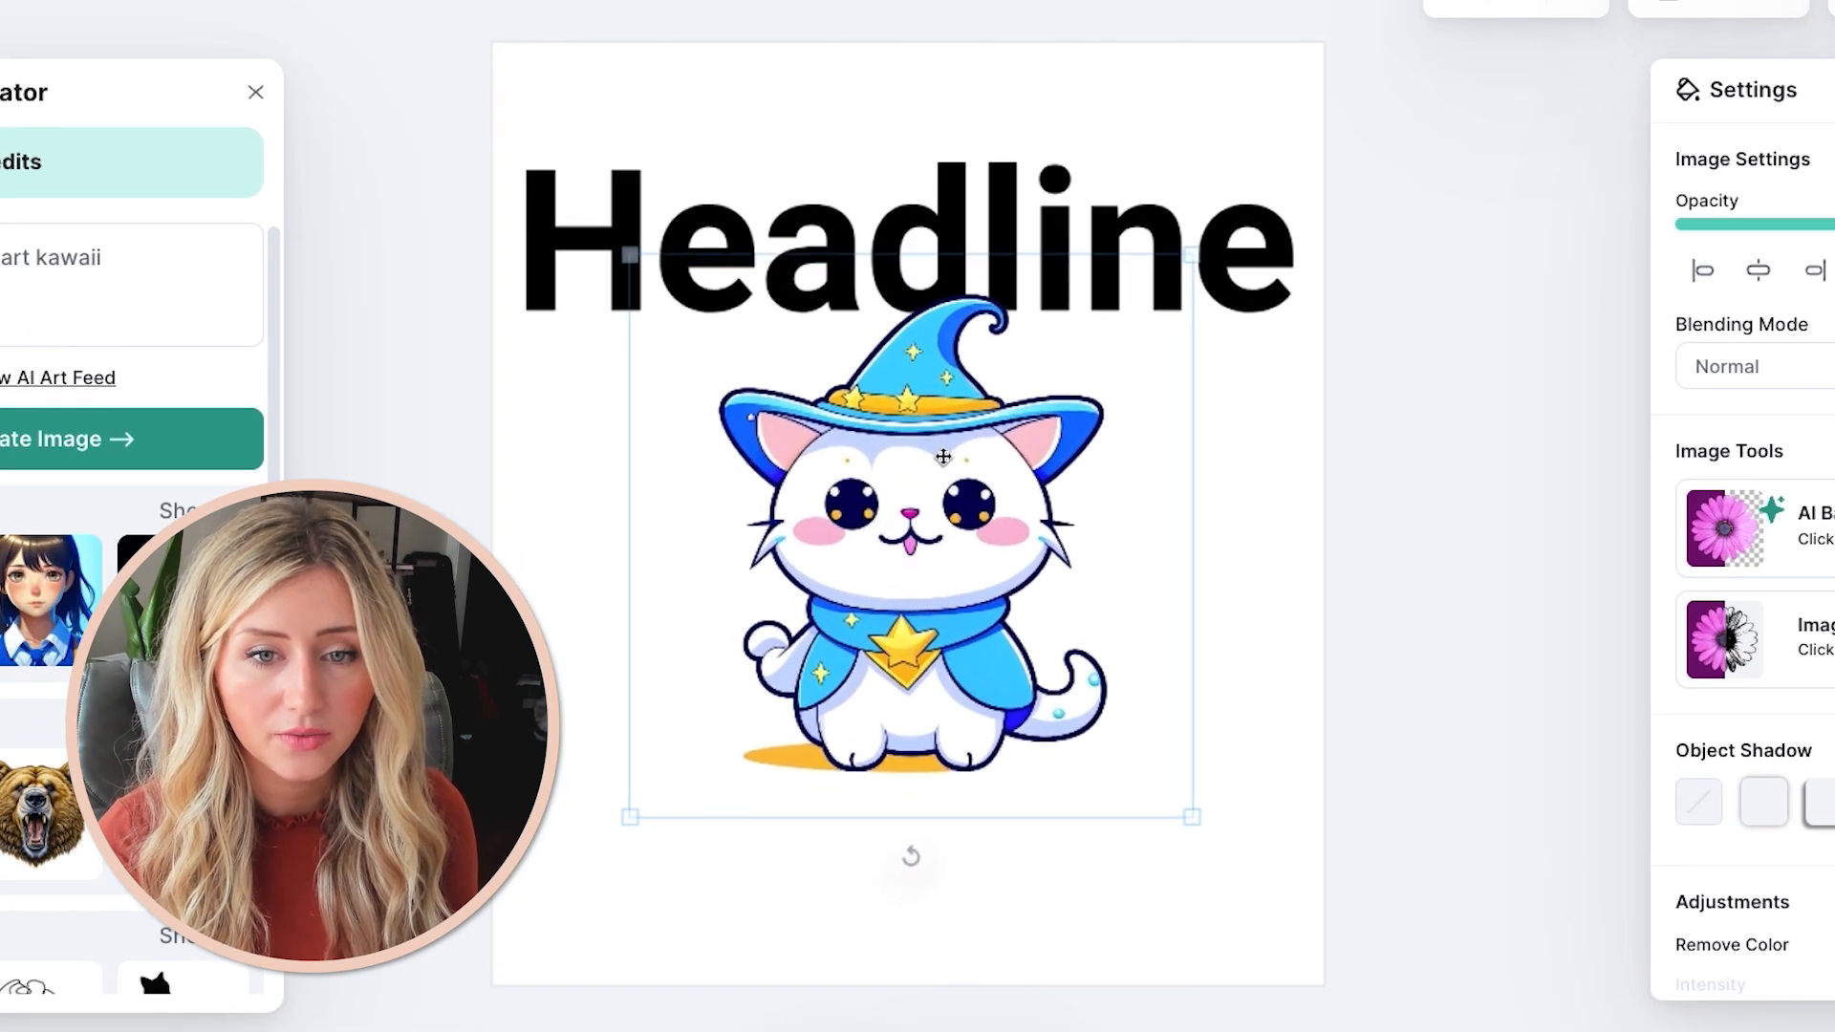
pyautogui.moveTo(943, 457); pyautogui.dragTo(941, 497)
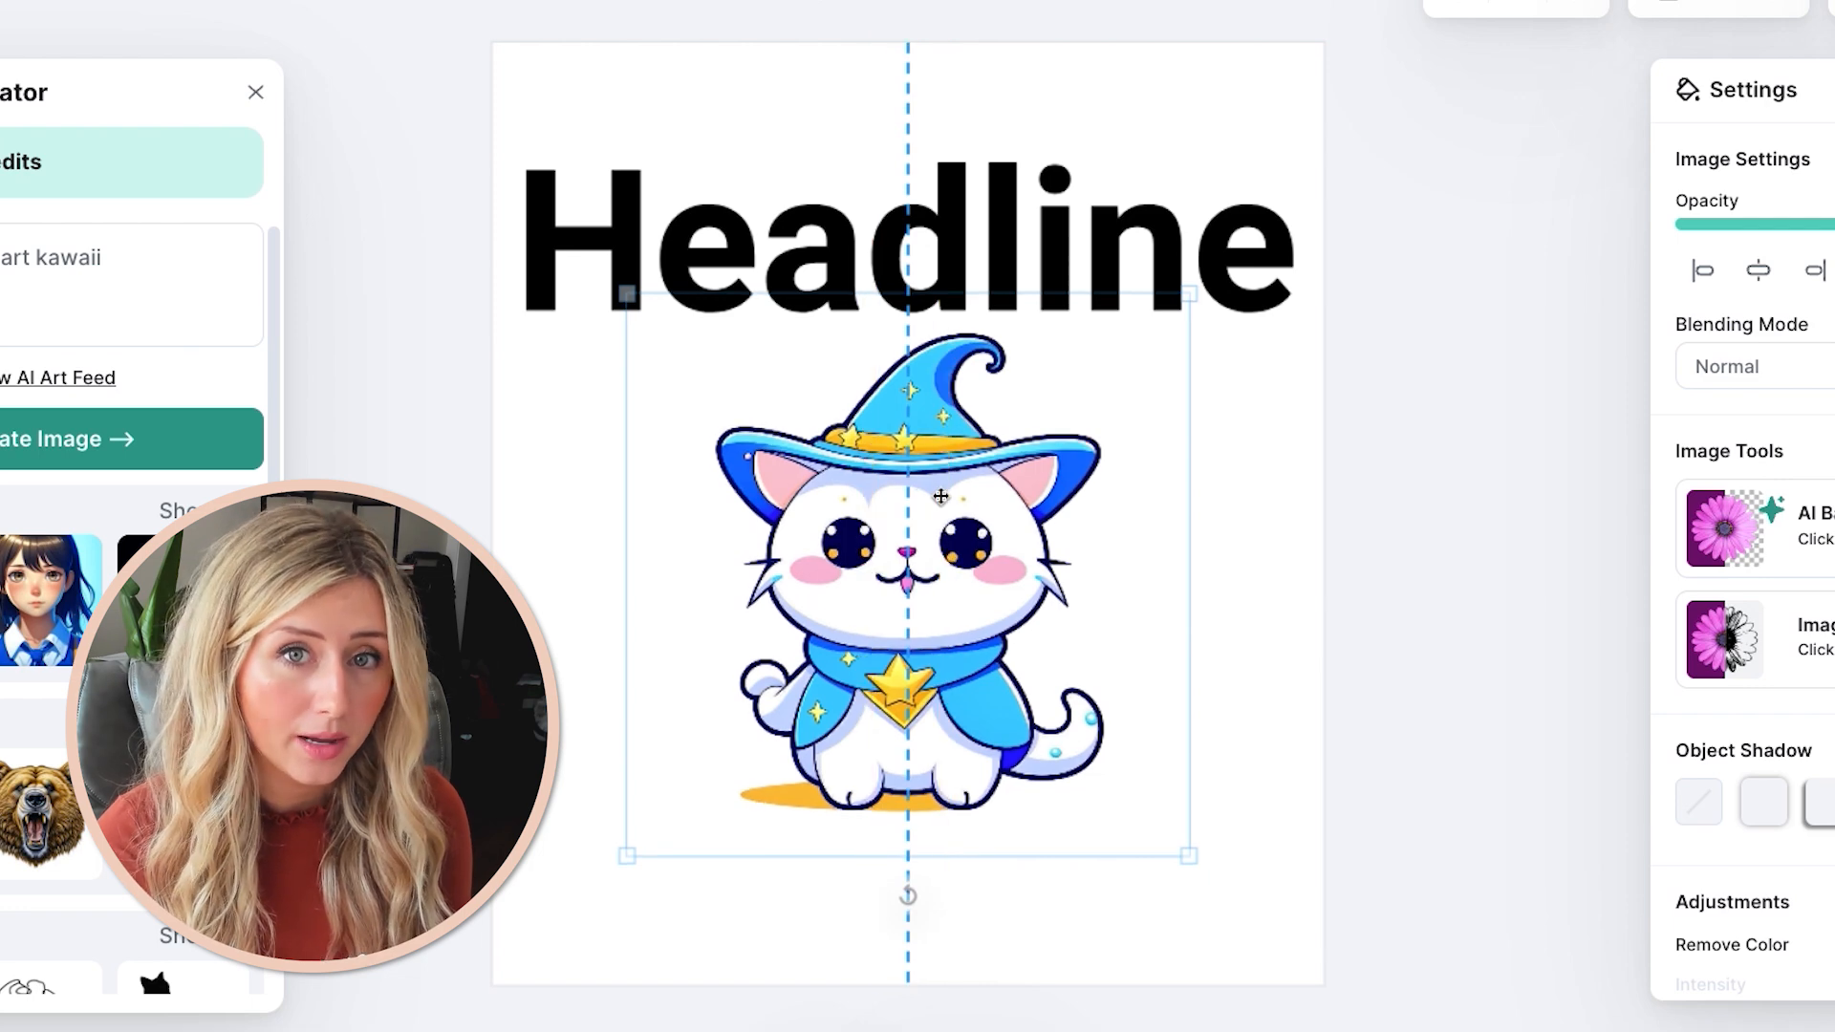
pyautogui.moveTo(935, 496)
pyautogui.mouseDown()
pyautogui.moveTo(964, 481)
pyautogui.moveTo(942, 494)
pyautogui.mouseUp()
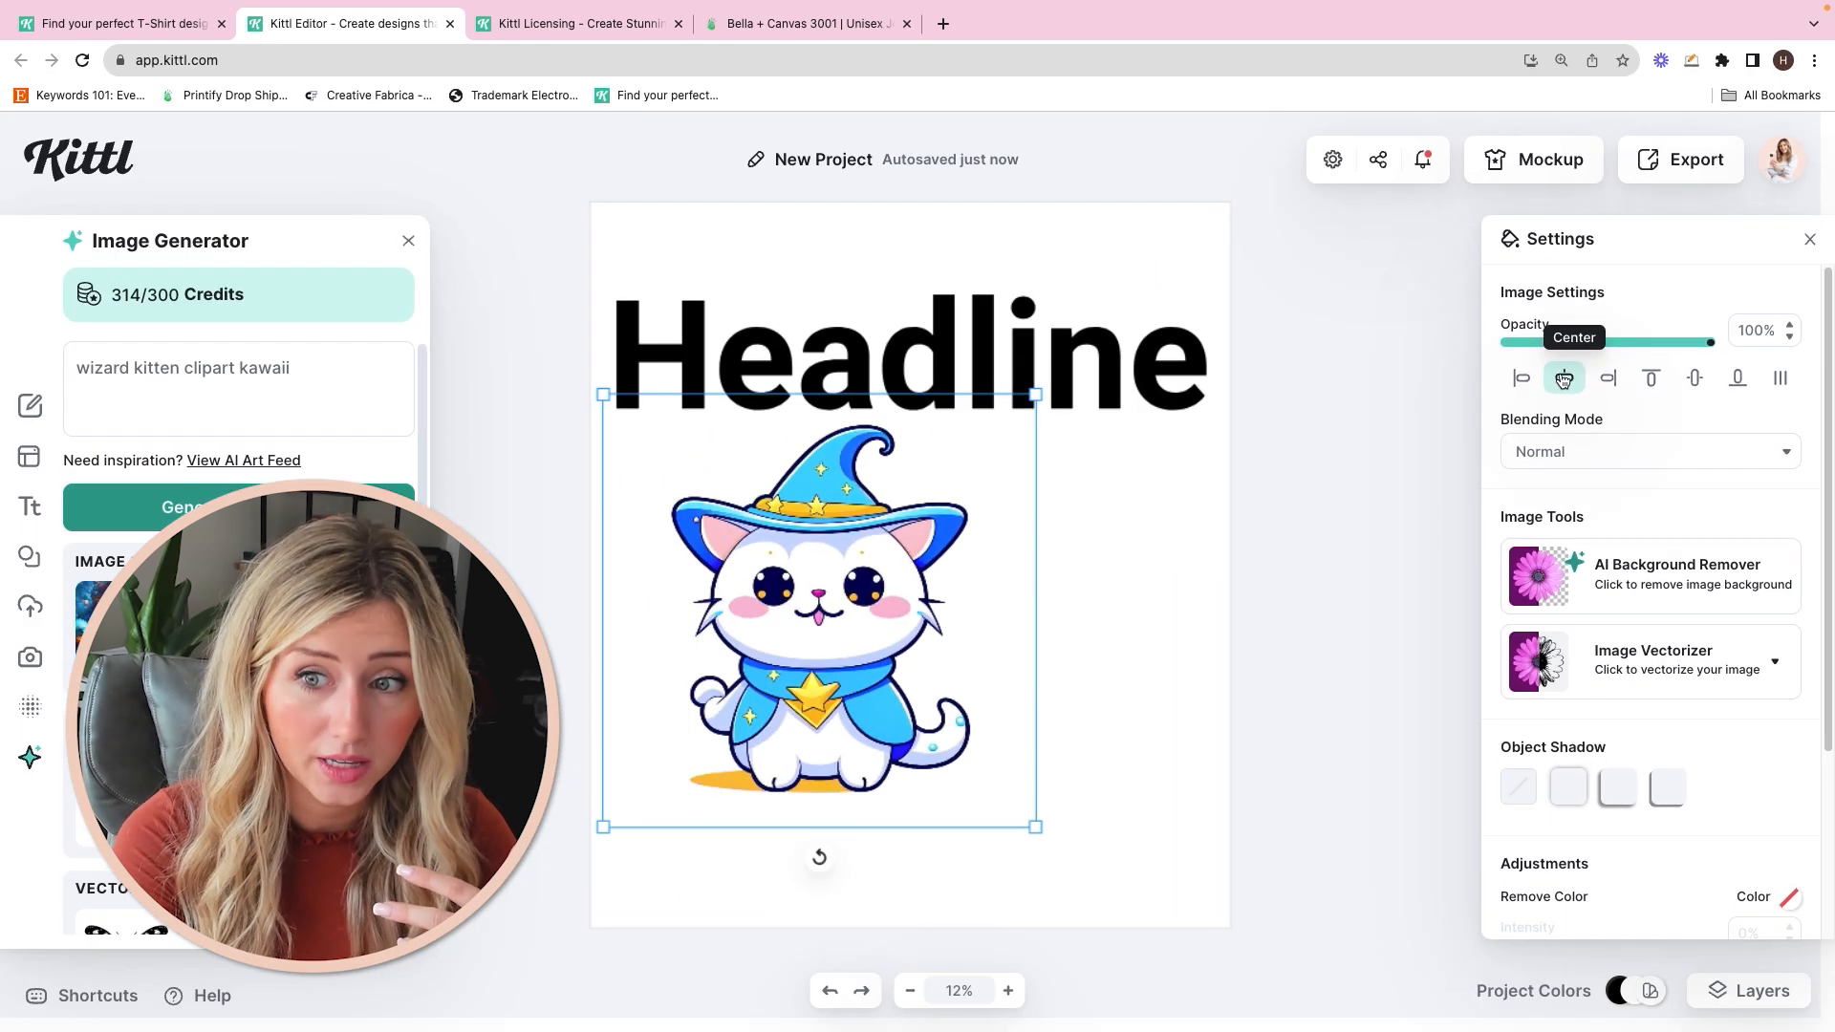
# Step: Centre the kitten image horizontally on the artboard beneath the headline
pyautogui.click(1563, 379)
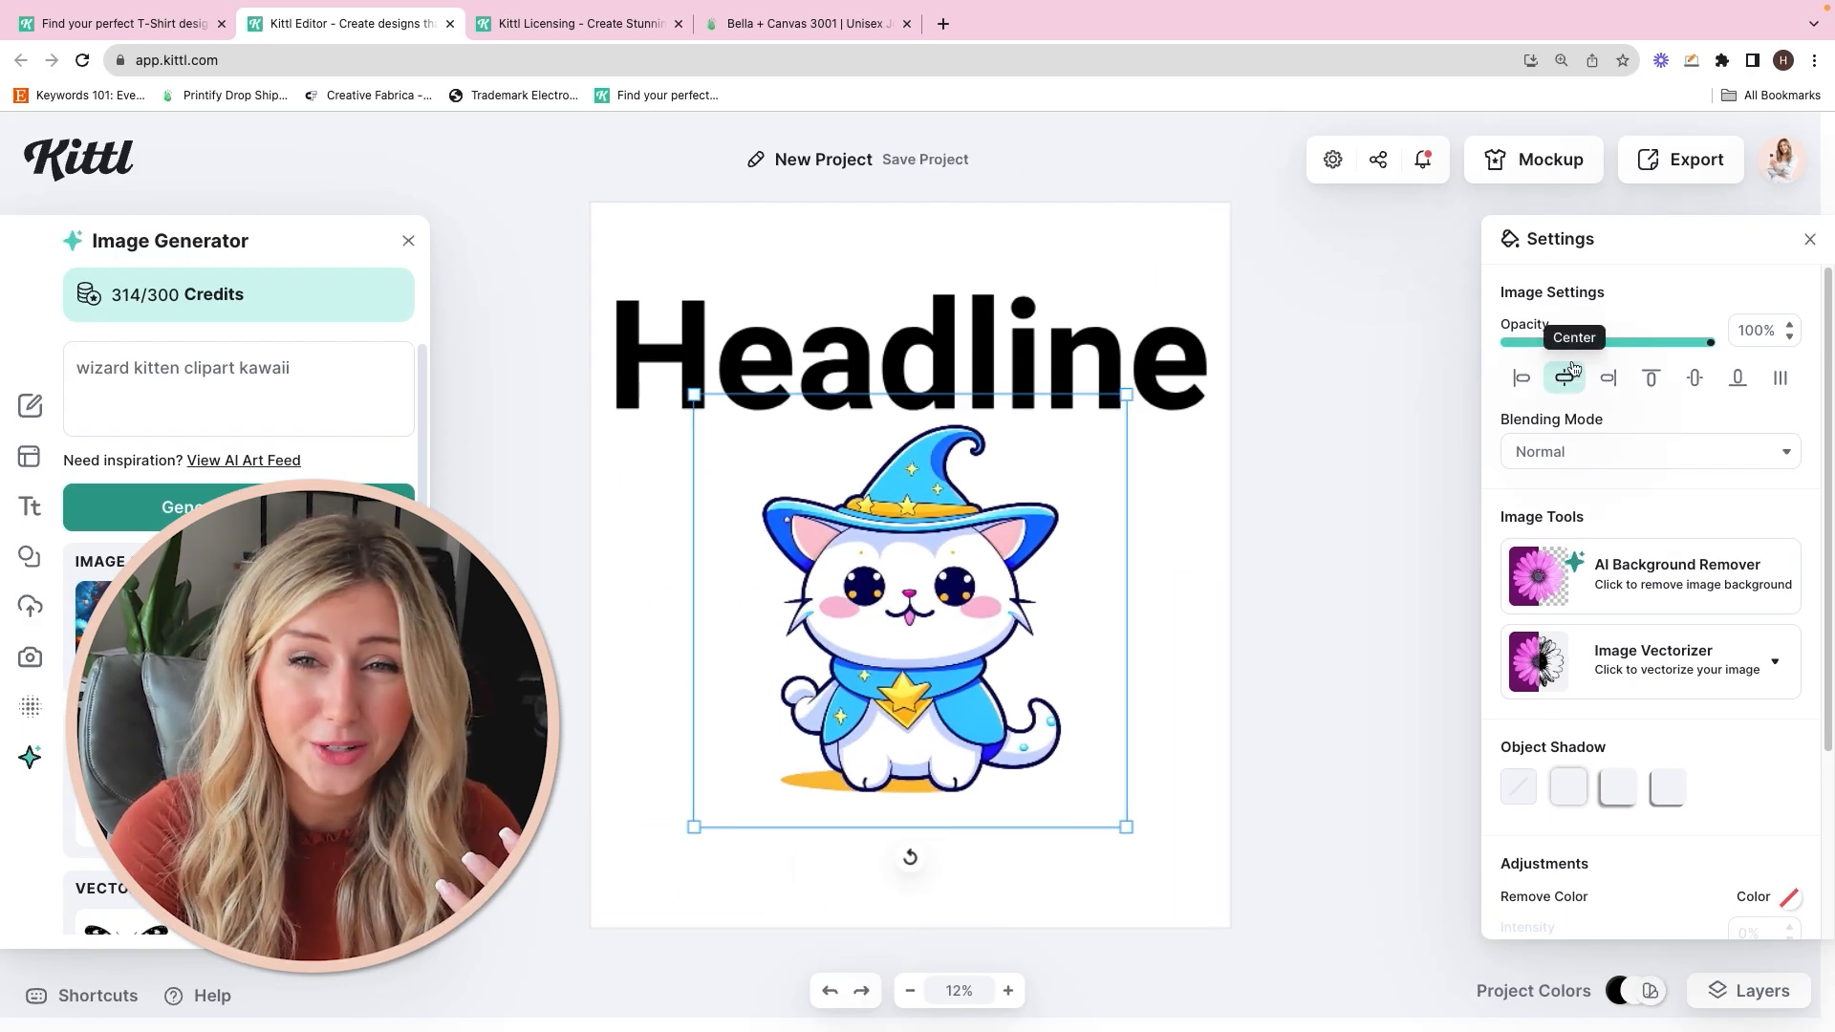
pyautogui.click(1696, 380)
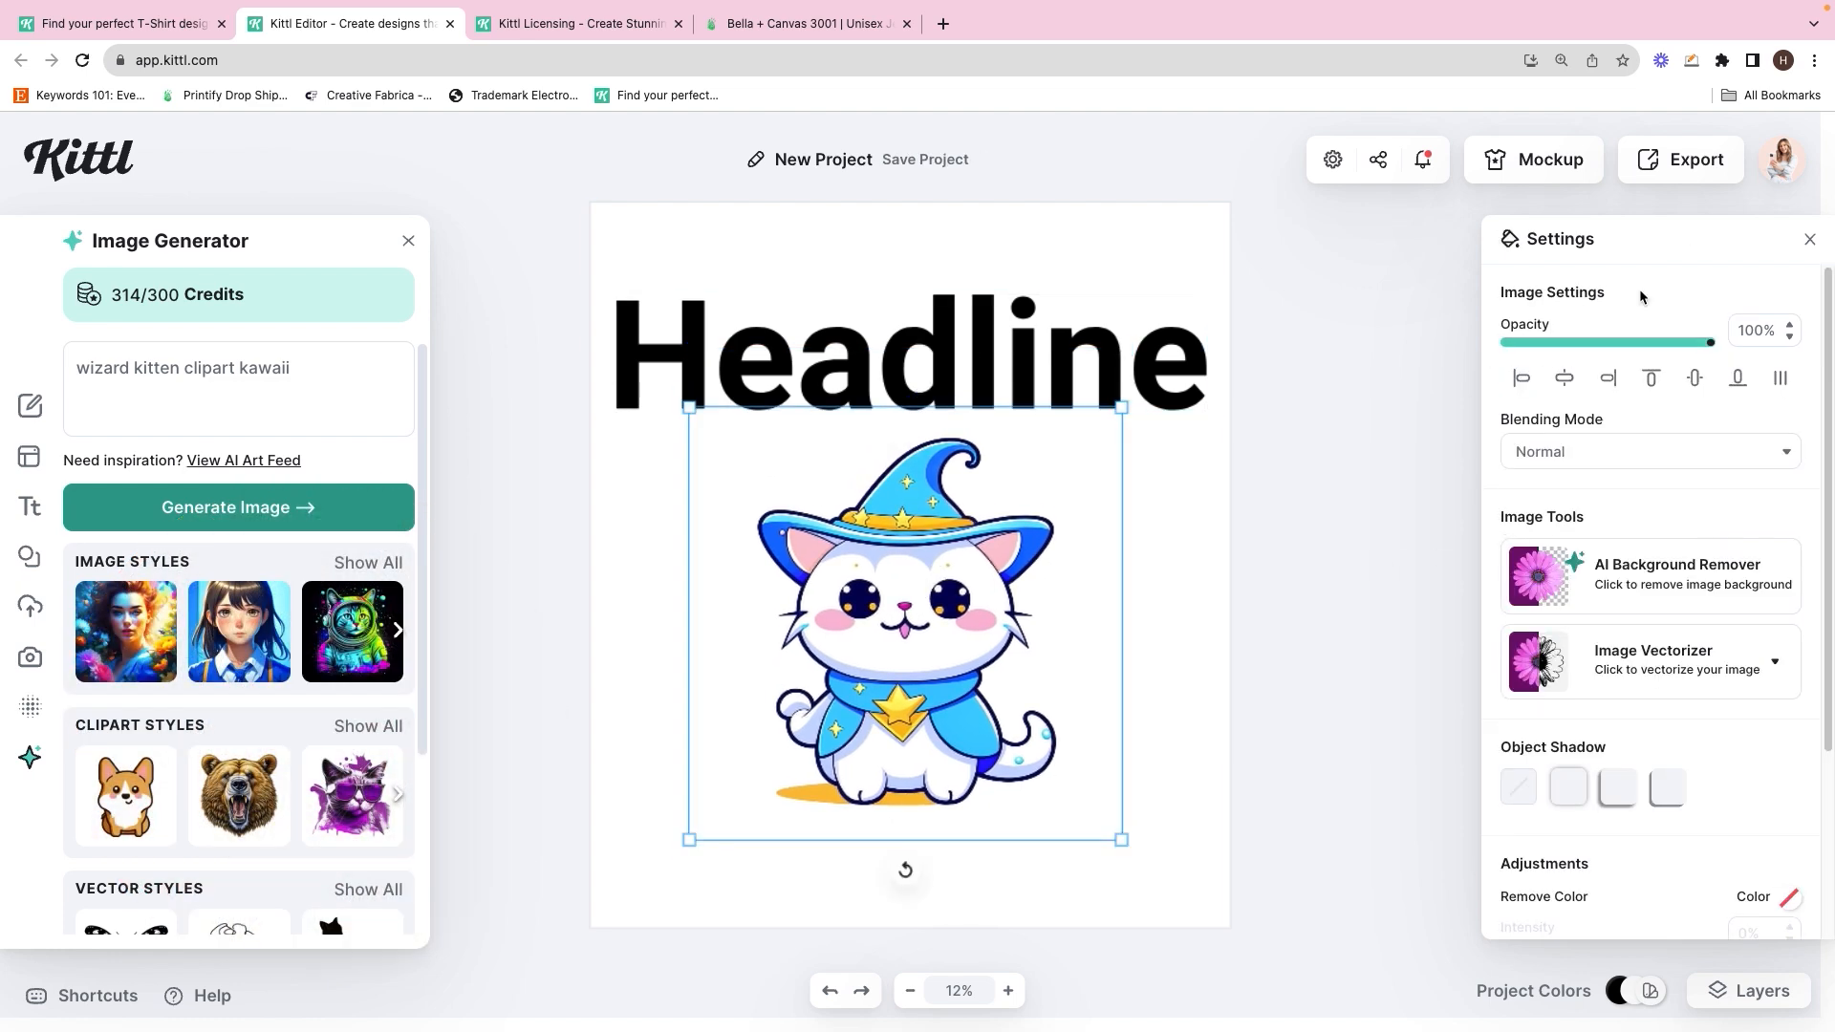
pyautogui.click(1565, 379)
# Step: Recolour the headline dark navy blue and change its text to "Wizard"
pyautogui.click(981, 355)
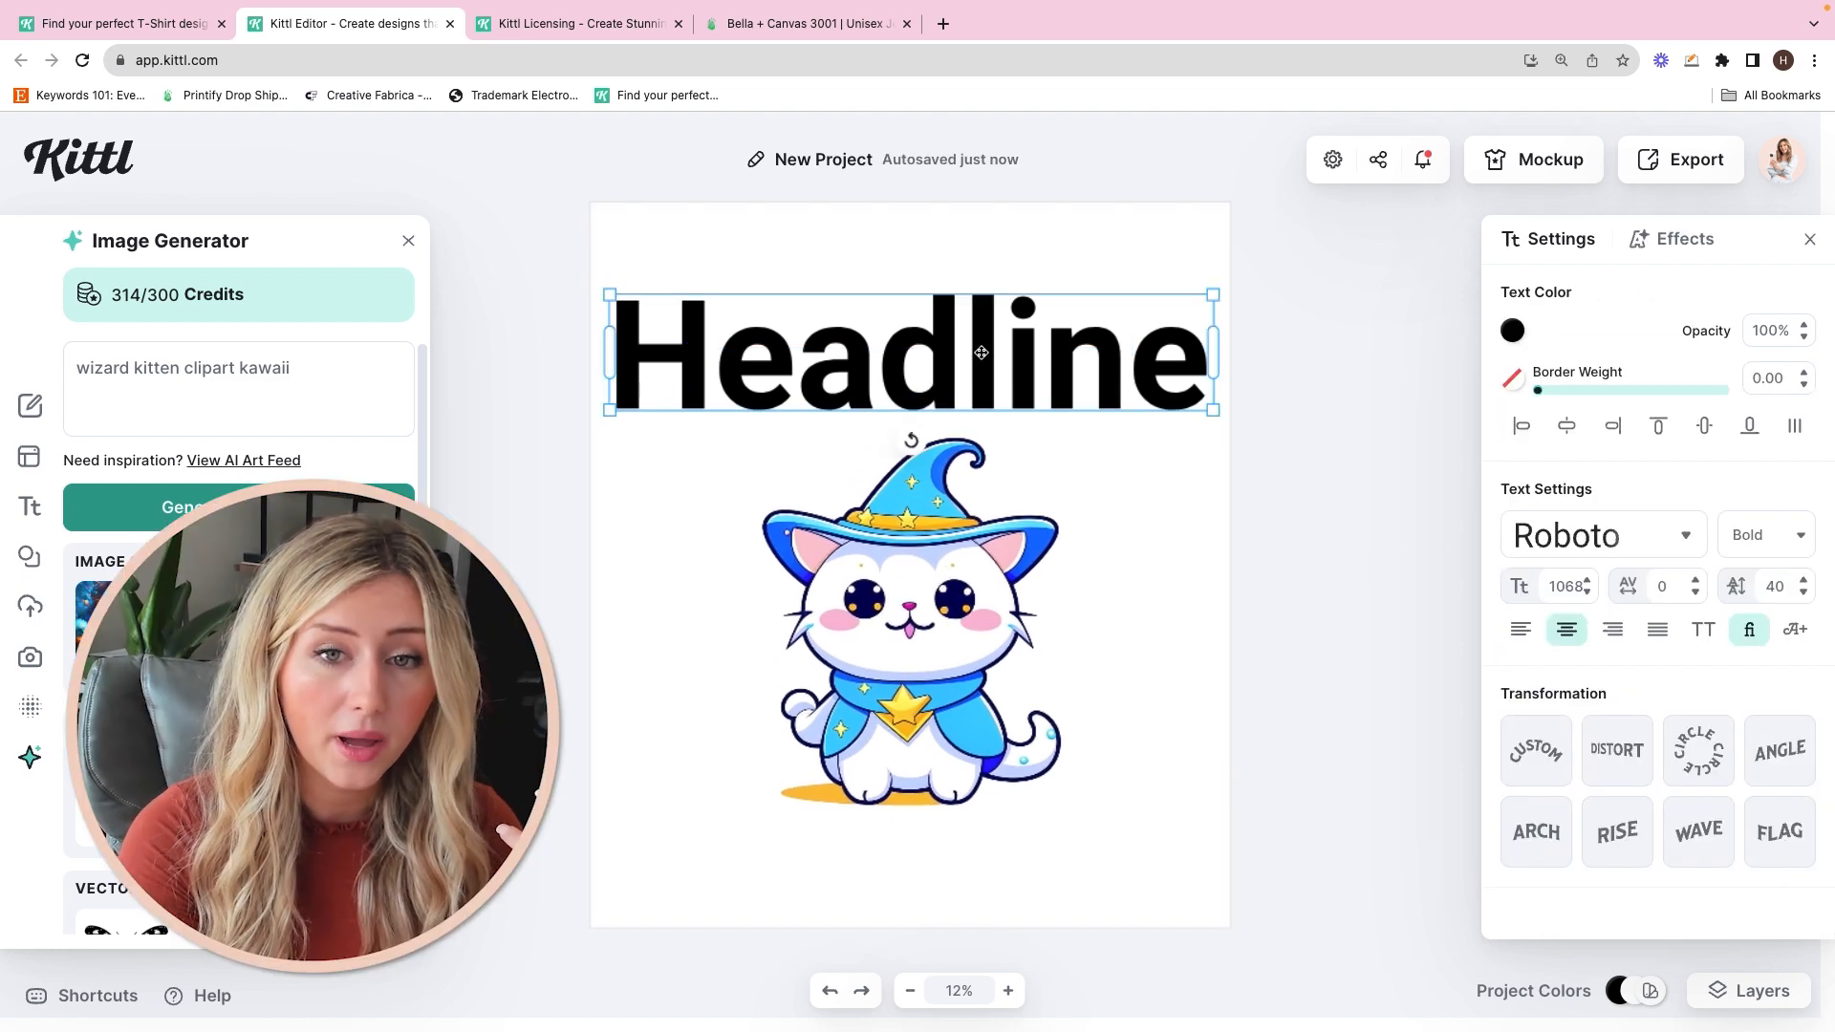
pyautogui.doubleClick(981, 352)
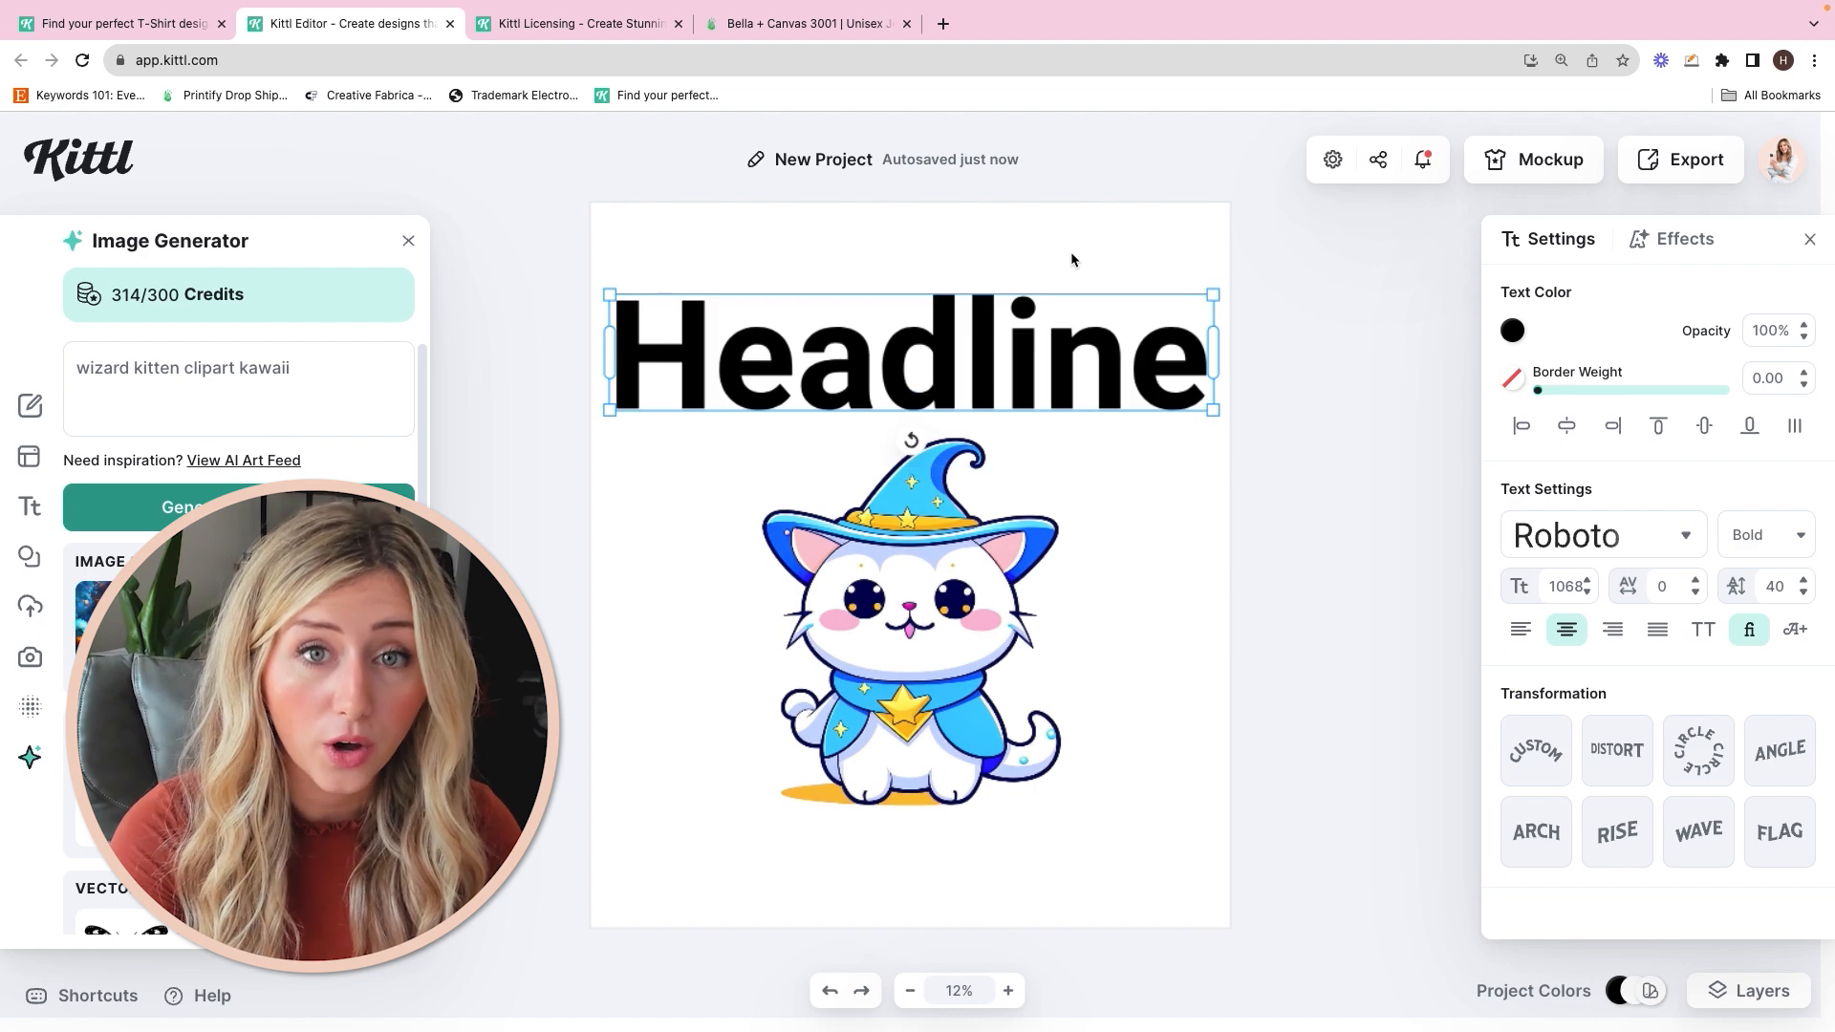
pyautogui.press('Escape')
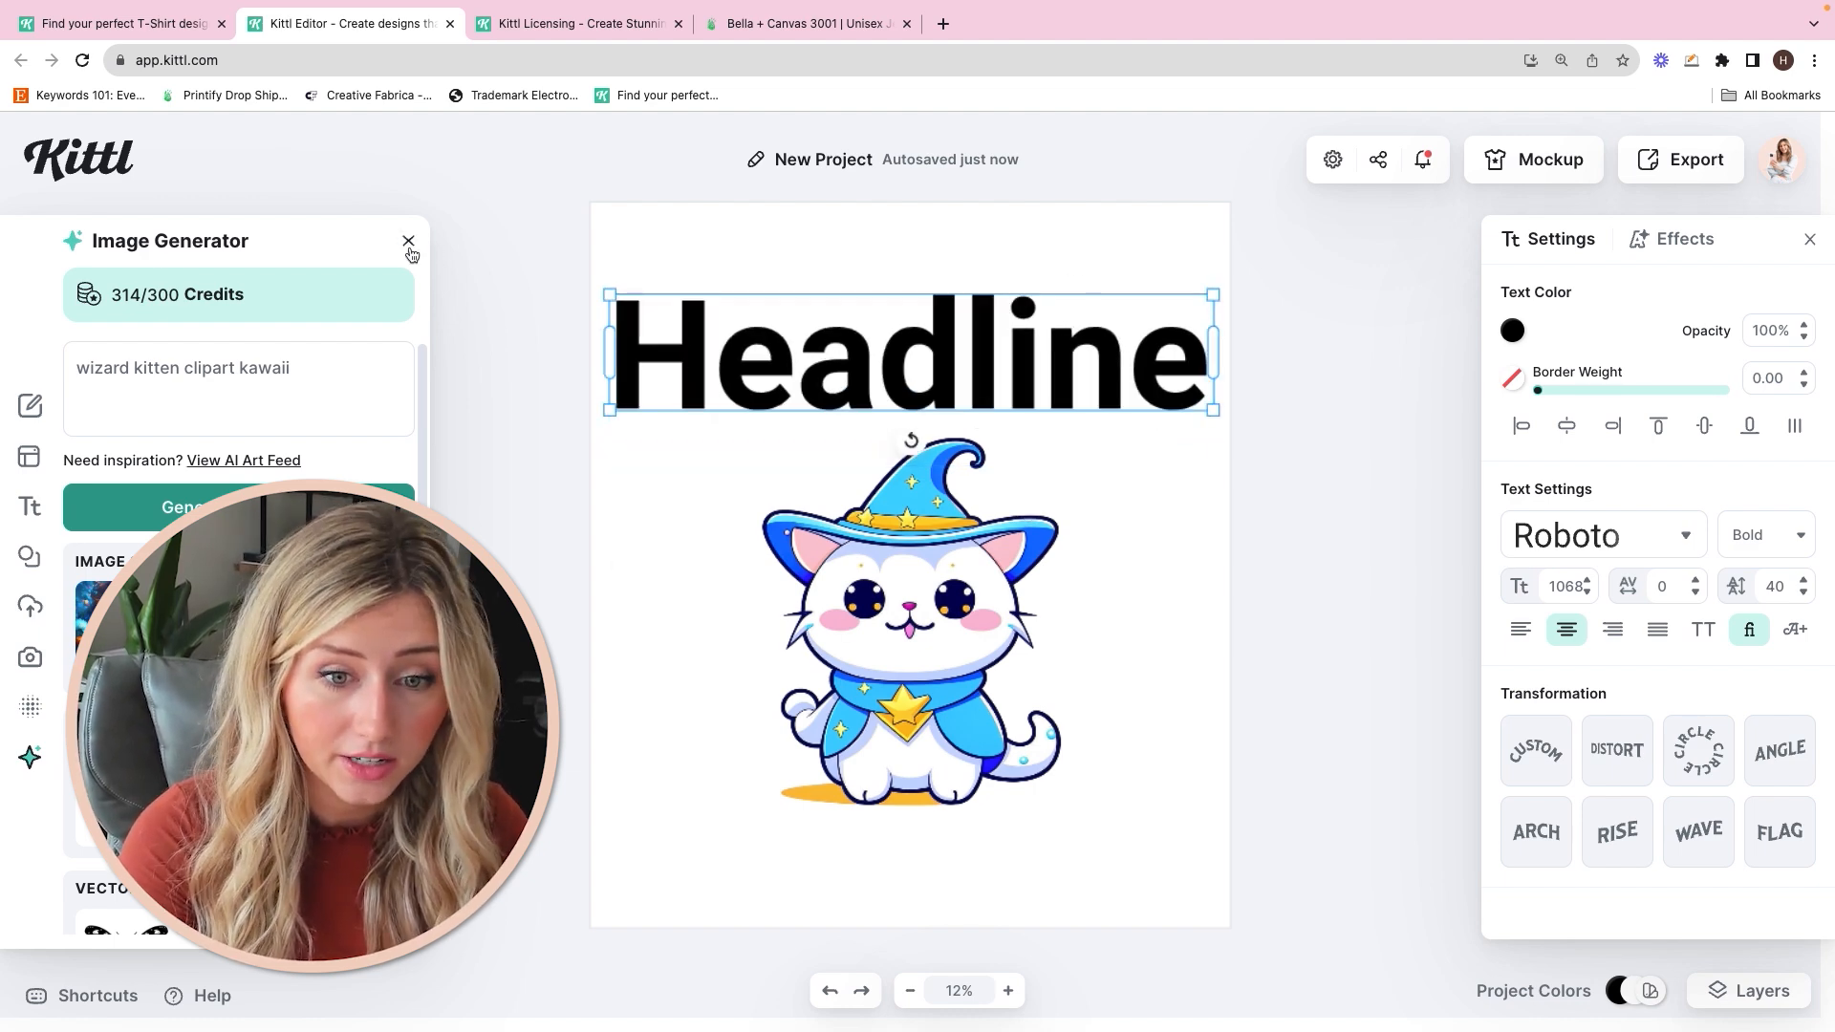
pyautogui.click(1513, 331)
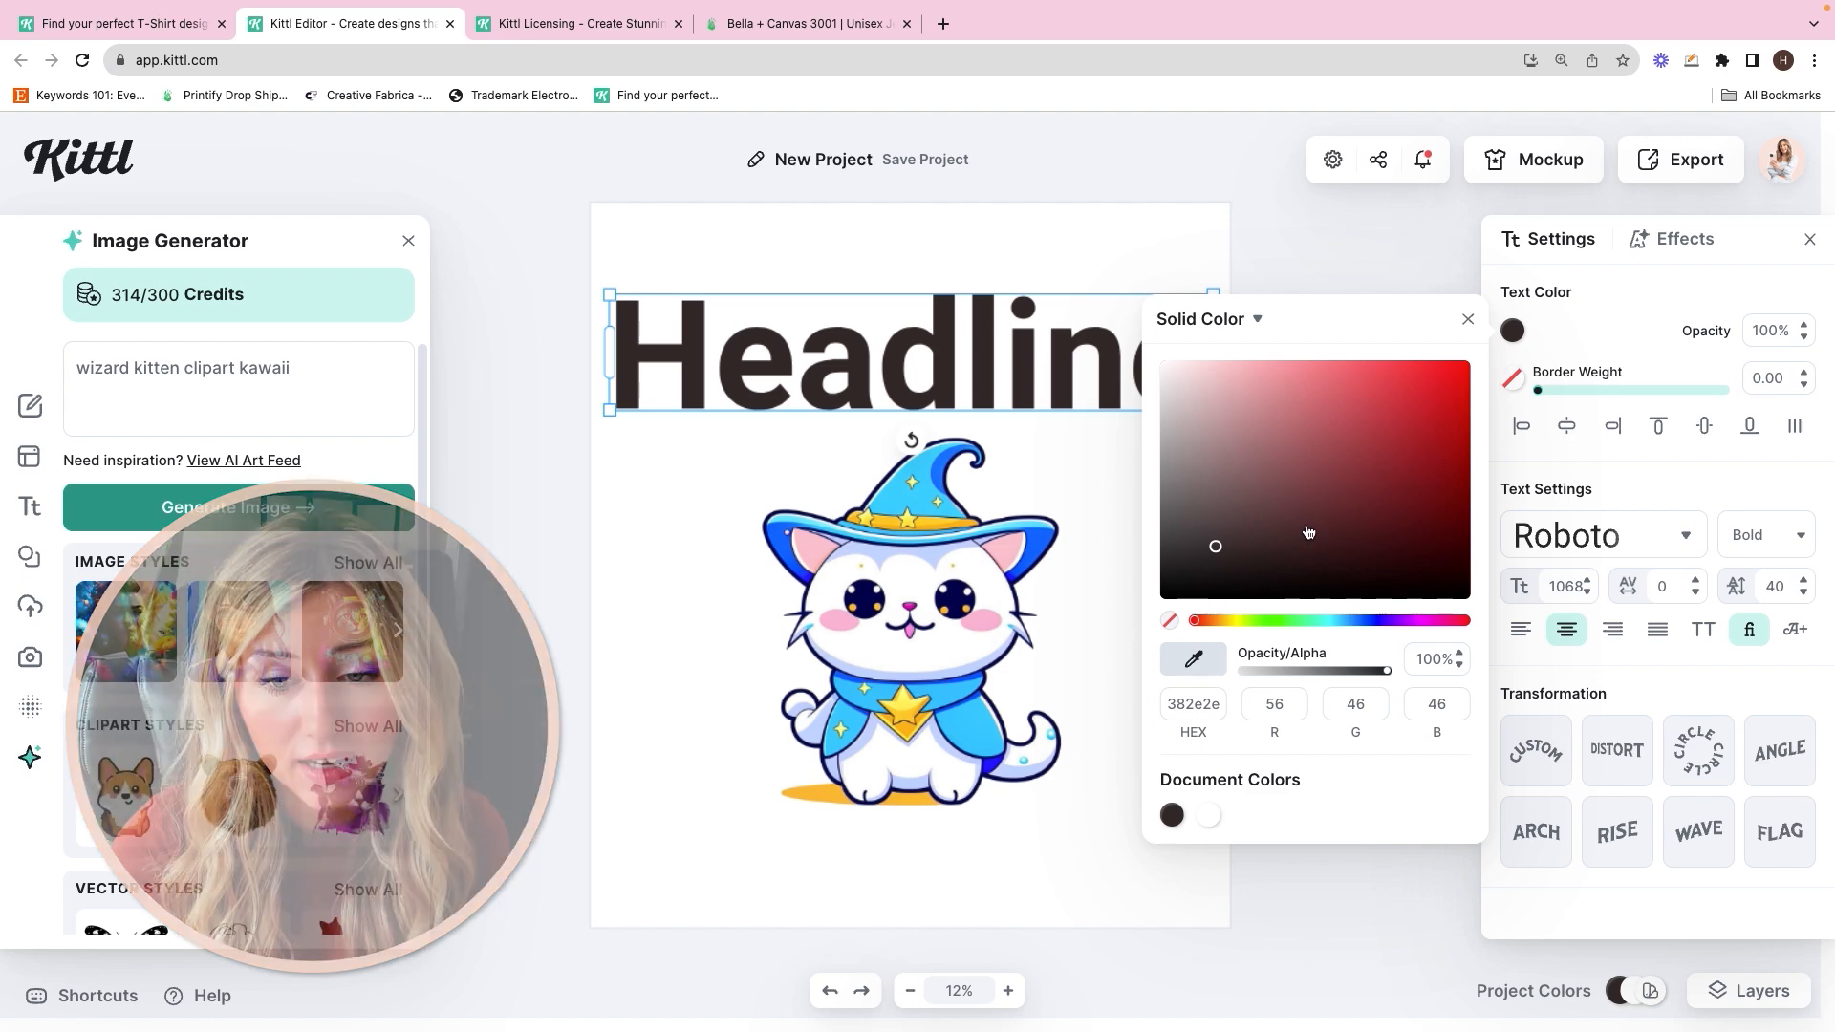
pyautogui.click(1360, 620)
pyautogui.click(1340, 492)
pyautogui.doubleClick(970, 395)
pyautogui.write('Wizard')
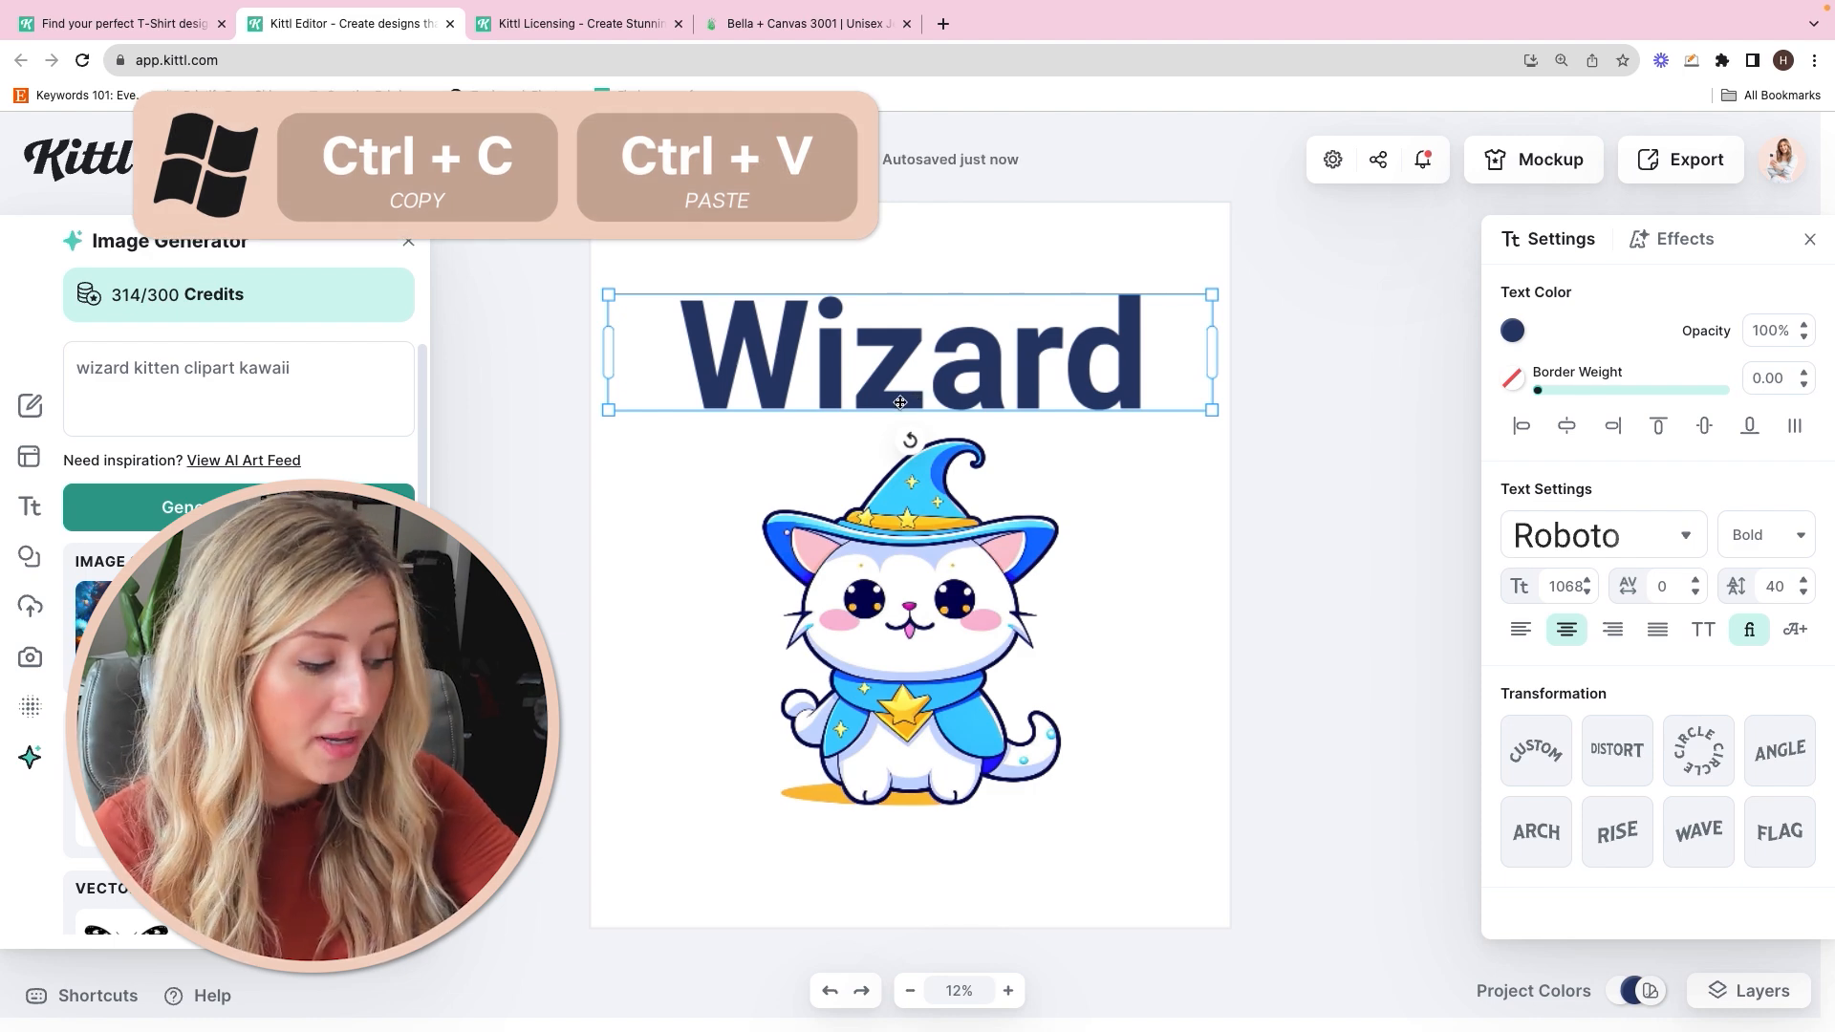
# Step: Duplicate the "Wizard" text and place the copy near the artboard's lower edge, beneath the kitten
pyautogui.press('super+v')
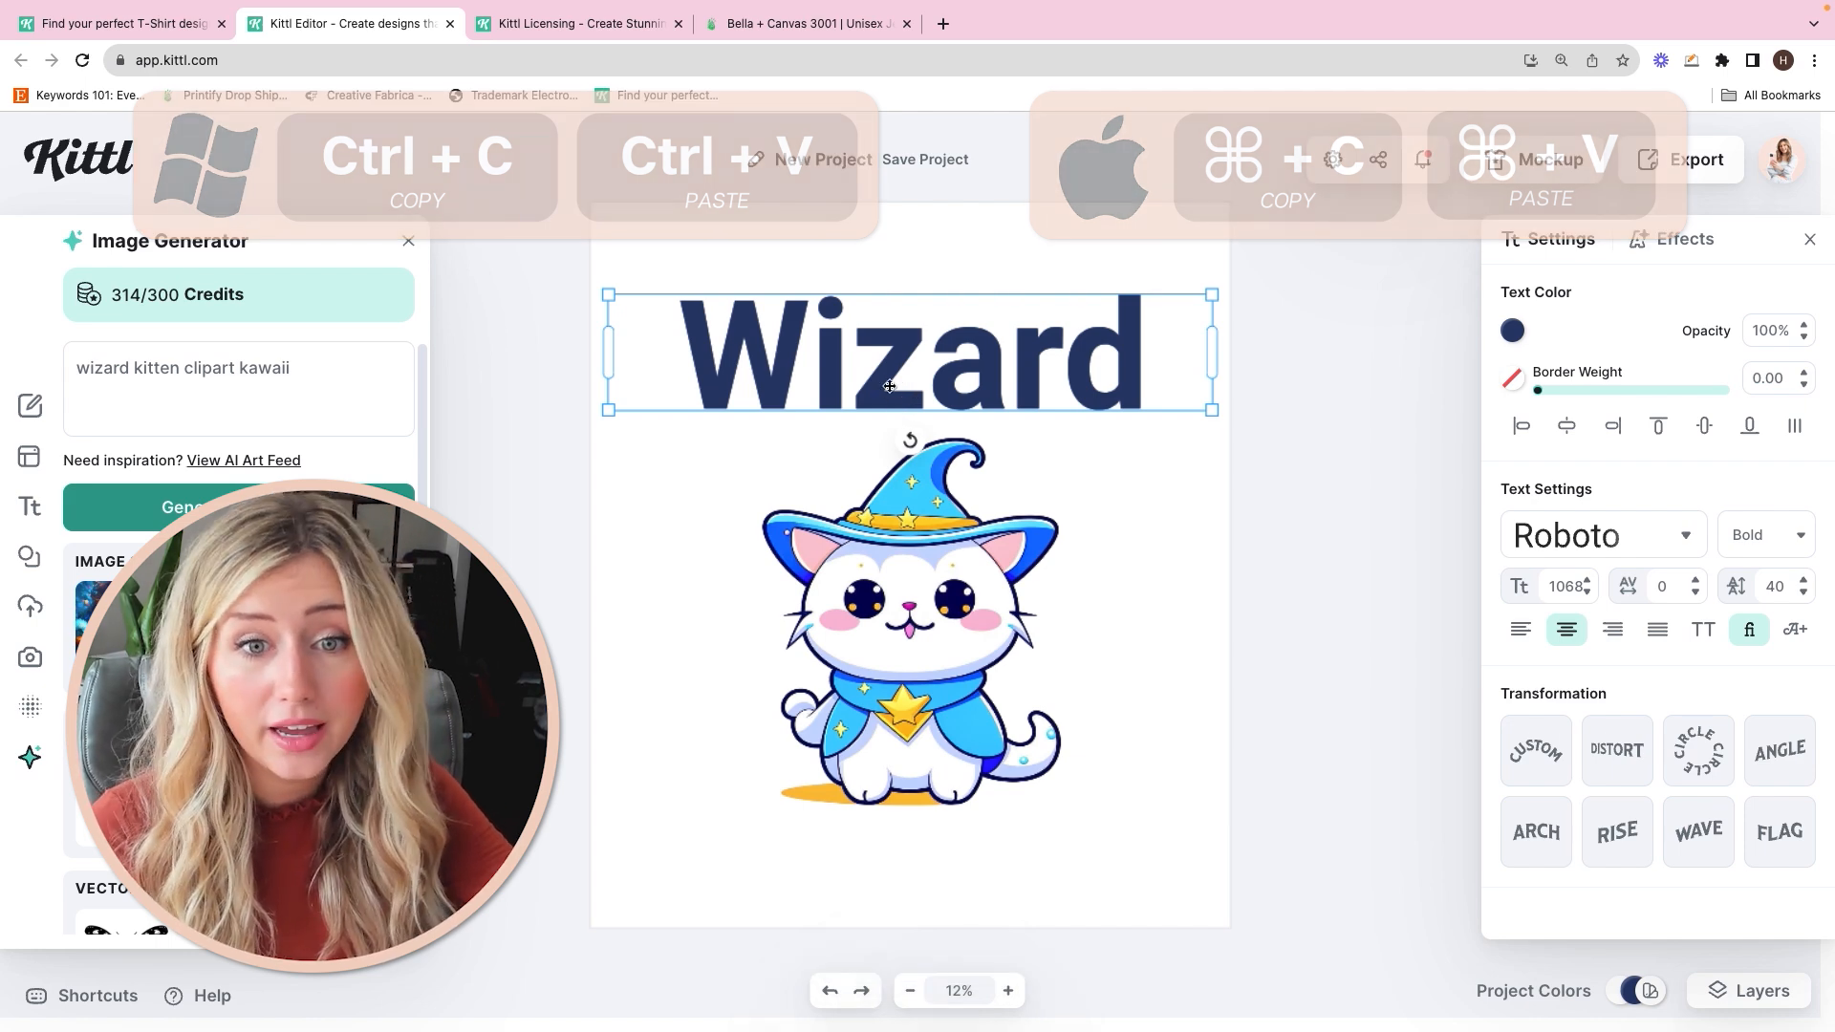
pyautogui.rightClick(889, 387)
pyautogui.click(896, 400)
pyautogui.rightClick(896, 401)
pyautogui.click(947, 462)
pyautogui.moveTo(903, 383); pyautogui.dragTo(914, 898)
# Step: Shrink the kitten slightly between the two text lines and change the lower text to "Kittens"
pyautogui.moveTo(908, 621); pyautogui.dragTo(907, 606)
pyautogui.moveTo(1126, 805); pyautogui.dragTo(1103, 776)
pyautogui.doubleClick(915, 831)
pyautogui.write('Kittens')
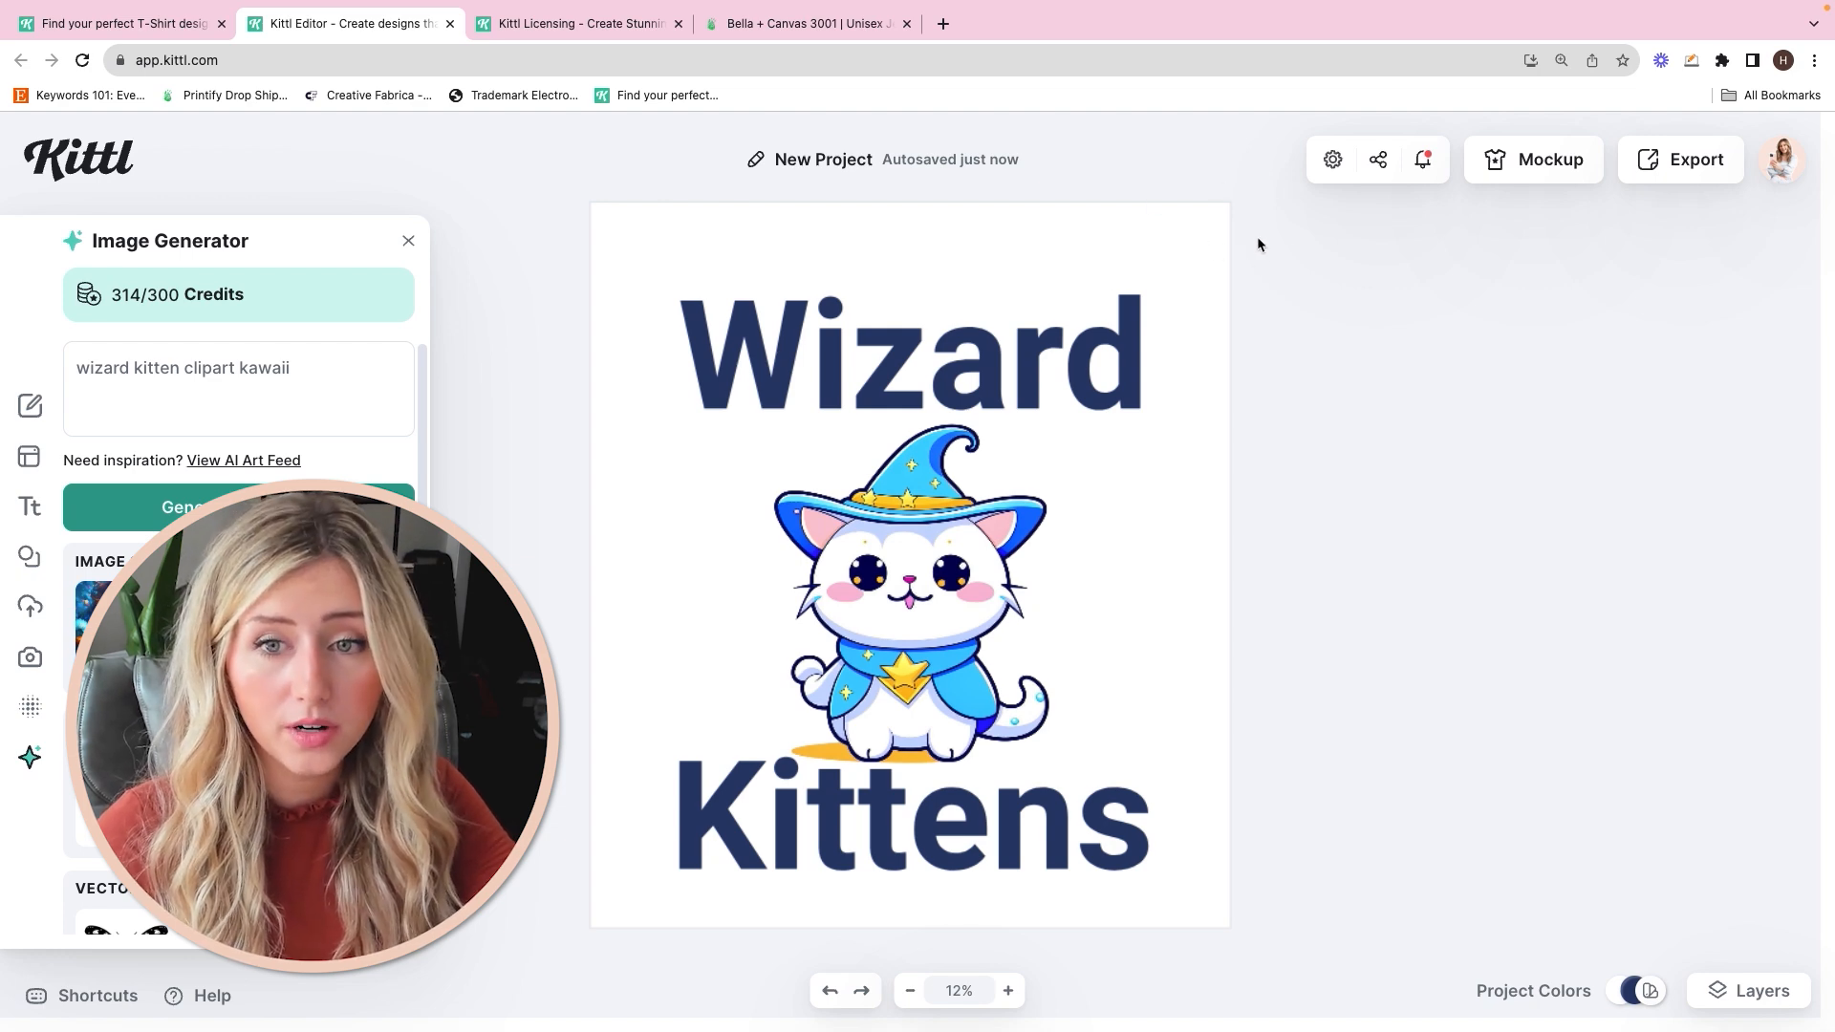
# Step: Move both text lines and the kitten together slightly up and centre them horizontally on the artboard
pyautogui.moveTo(1251, 225); pyautogui.dragTo(557, 889)
pyautogui.moveTo(902, 560); pyautogui.dragTo(902, 552)
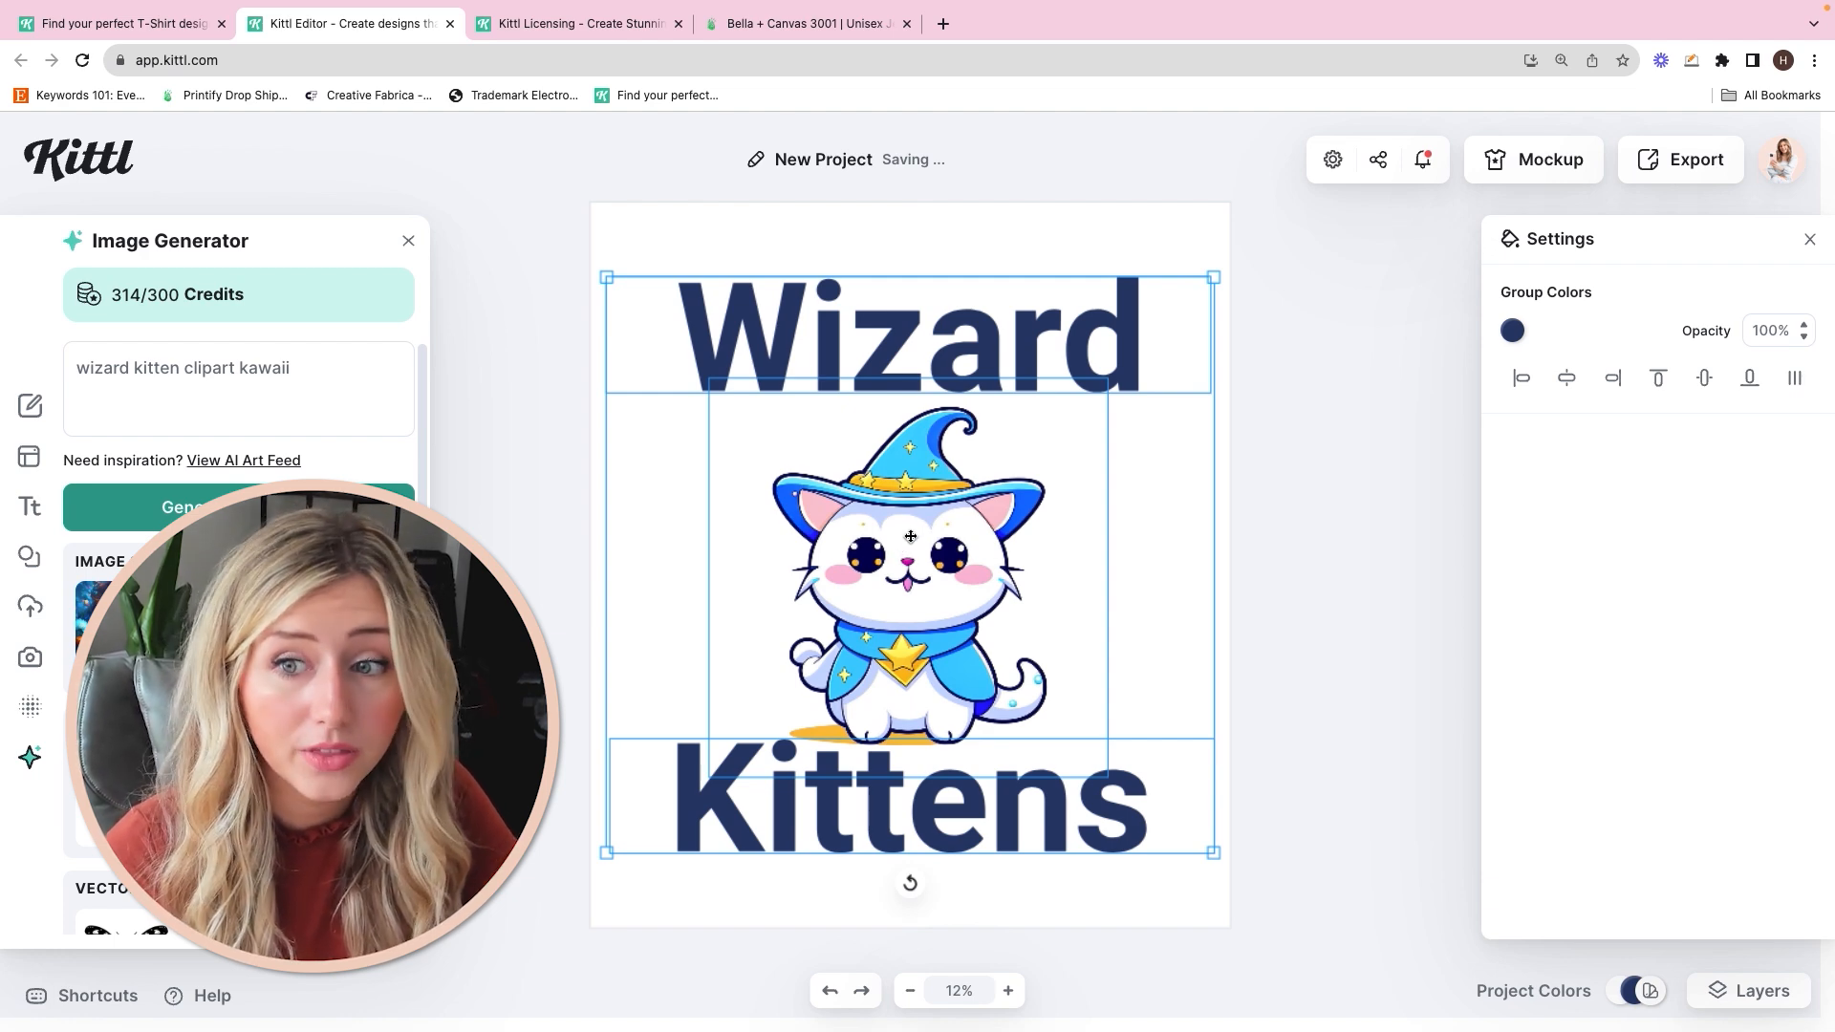
pyautogui.click(1567, 377)
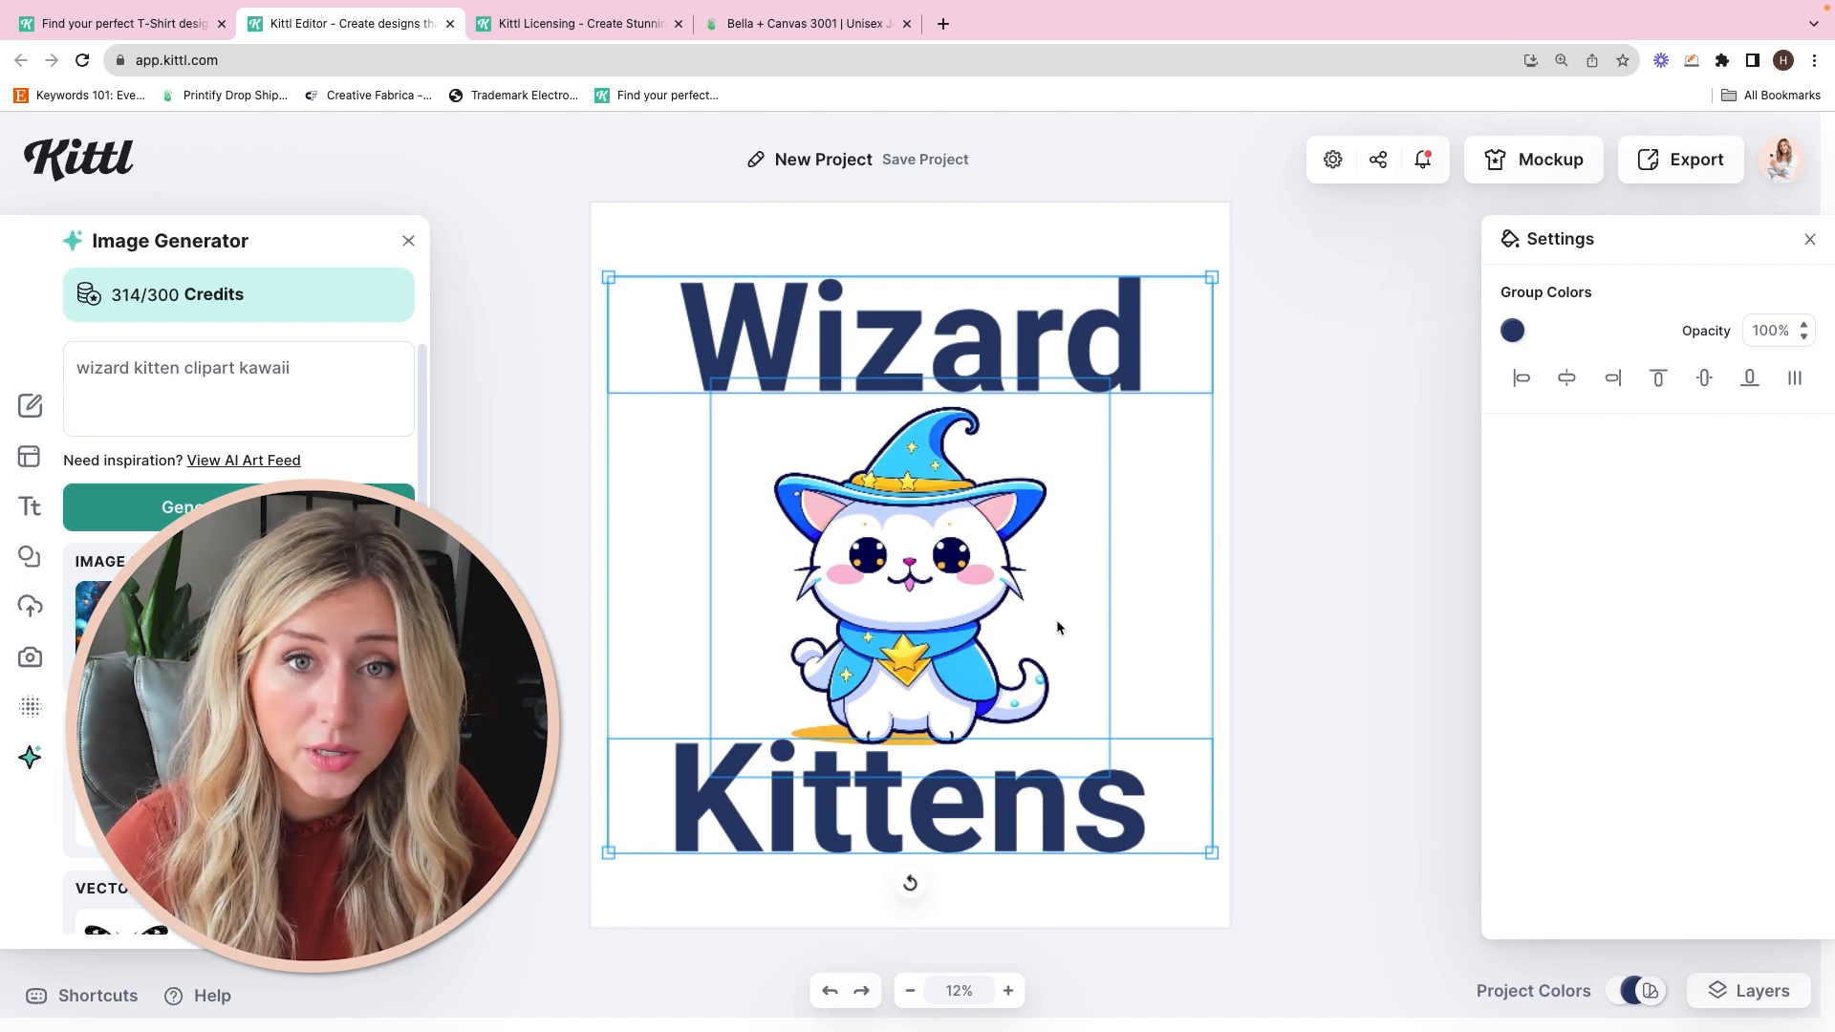
pyautogui.click(1246, 490)
# Step: Try the Milkstore 02 font on the "Wizard" and "Kittens" text lines together
pyautogui.click(1083, 322)
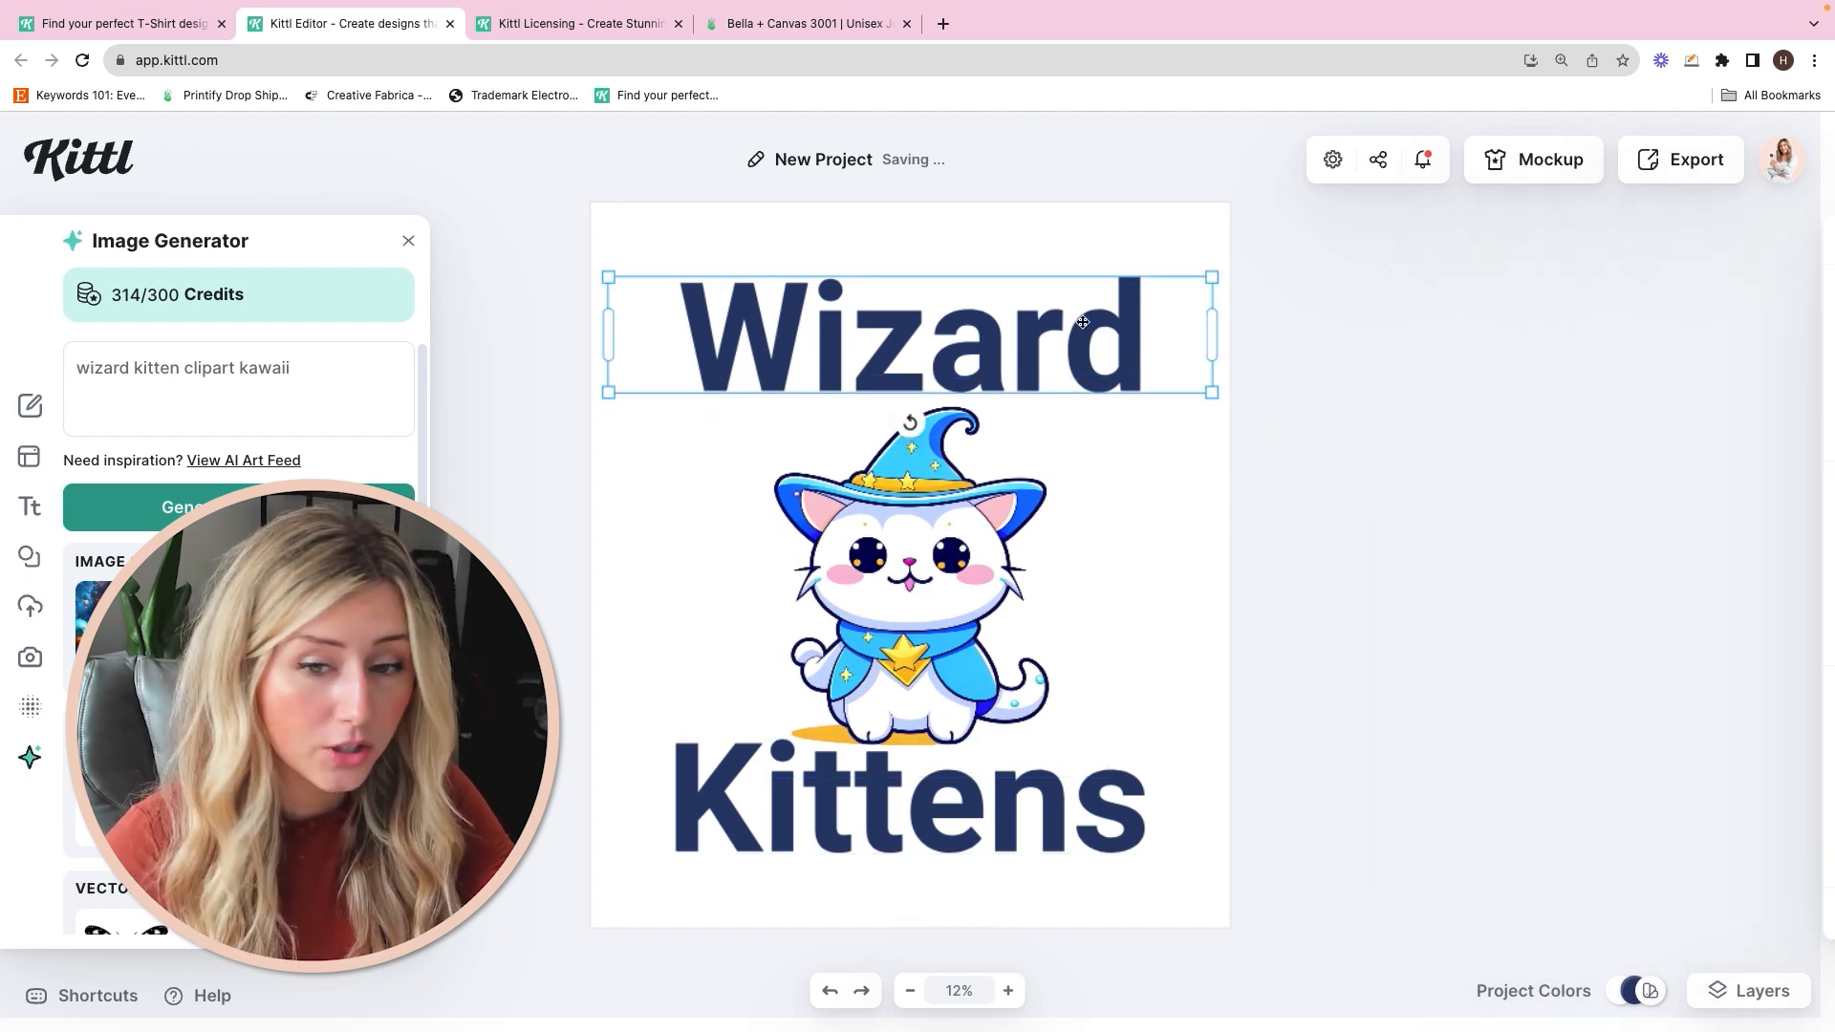
pyautogui.click(1037, 833)
pyautogui.click(996, 819)
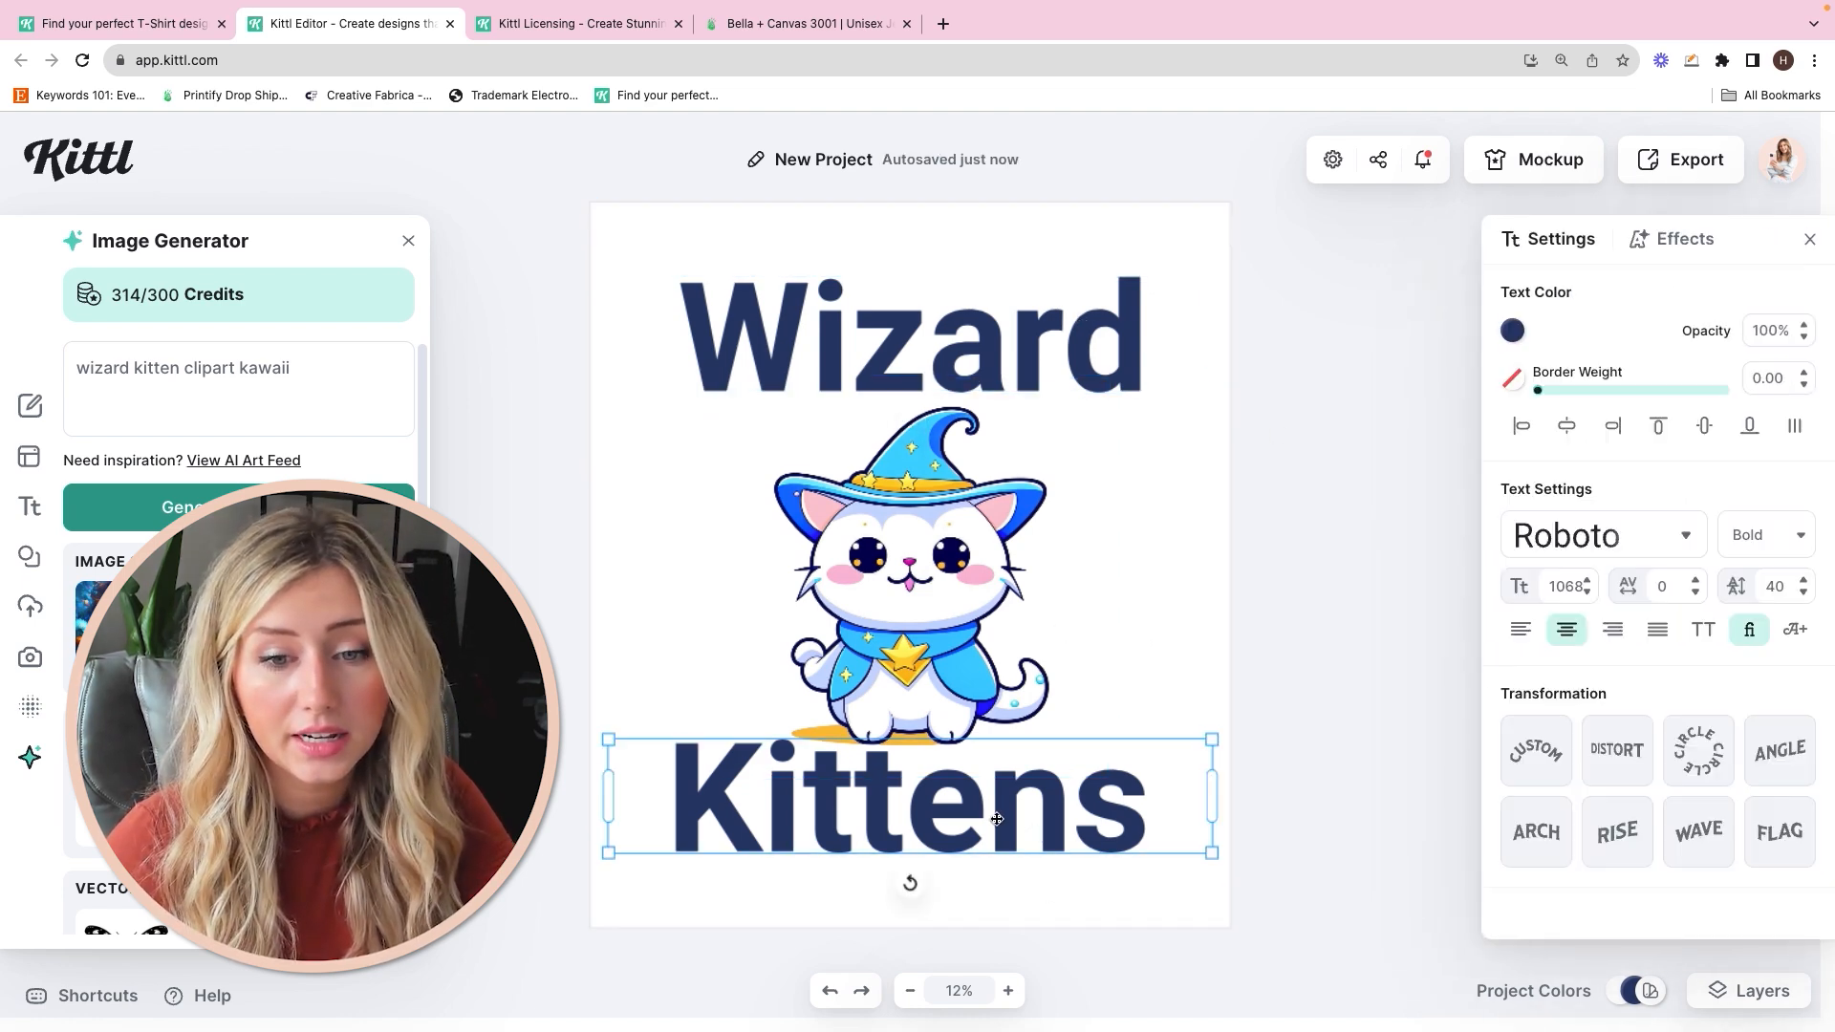
pyautogui.keyDown('shift'); pyautogui.click(954, 321); pyautogui.keyUp('shift')
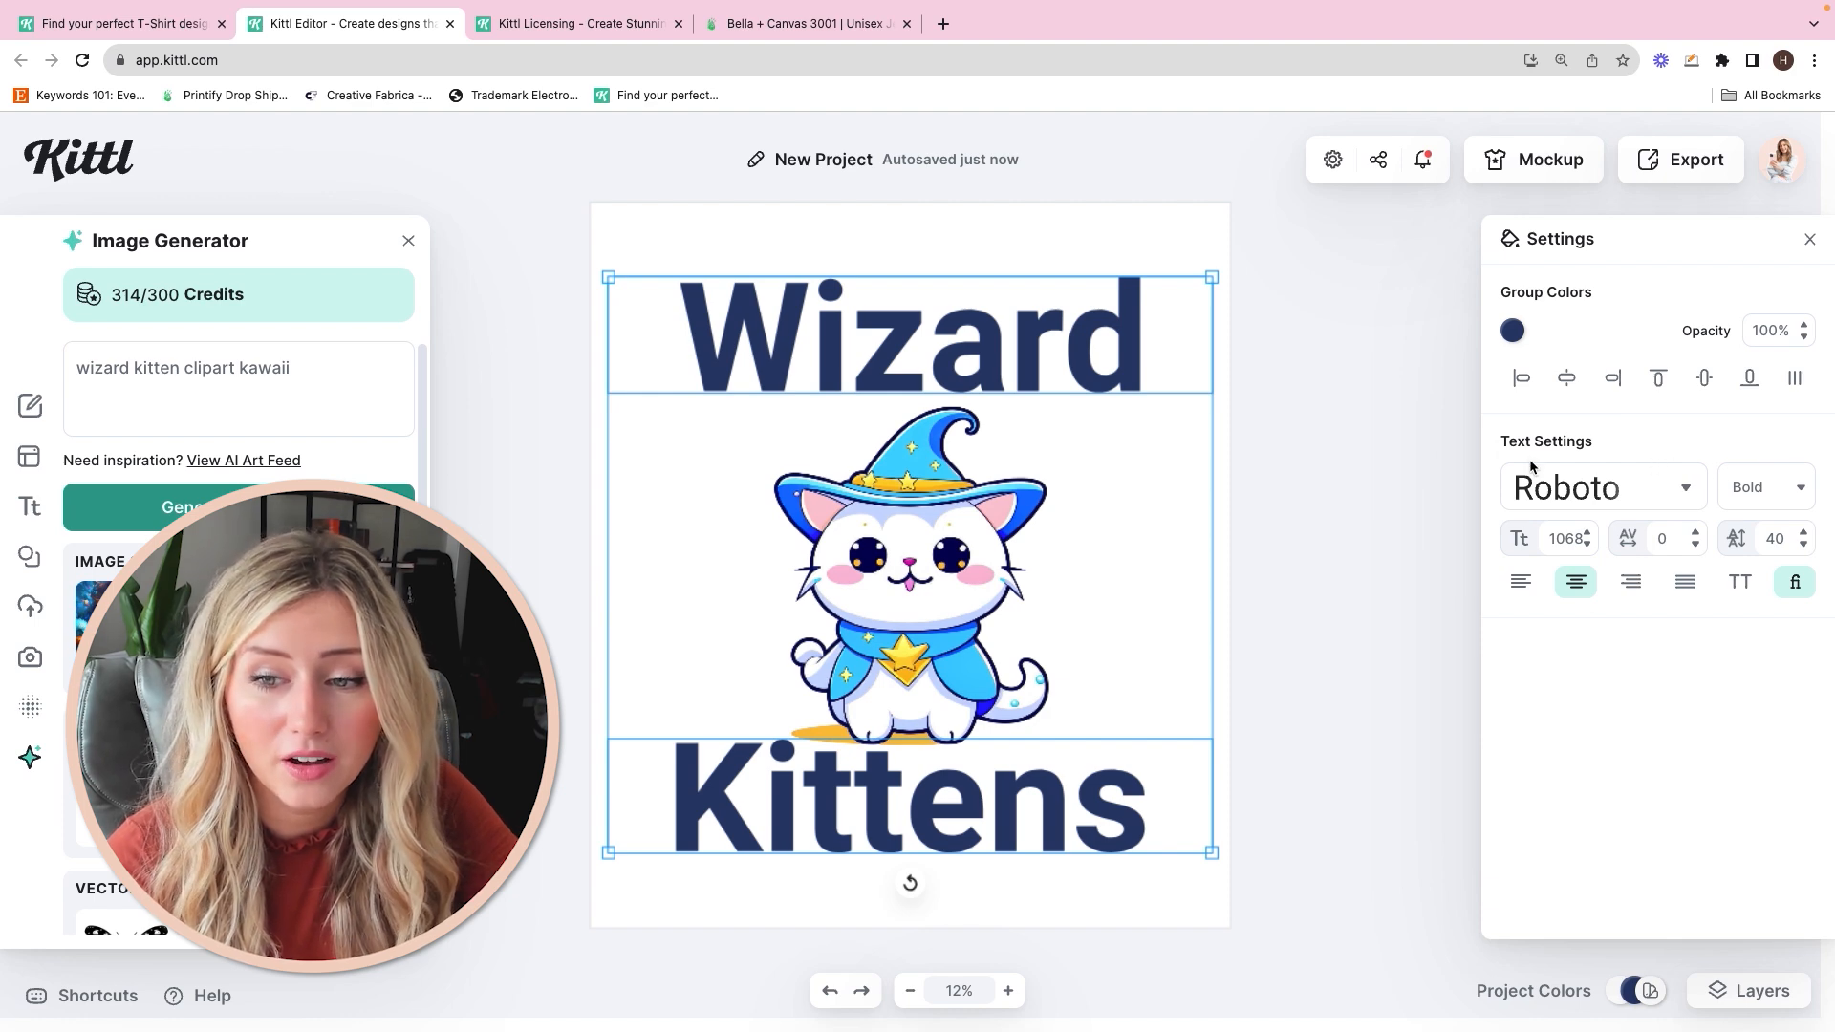
pyautogui.click(1622, 484)
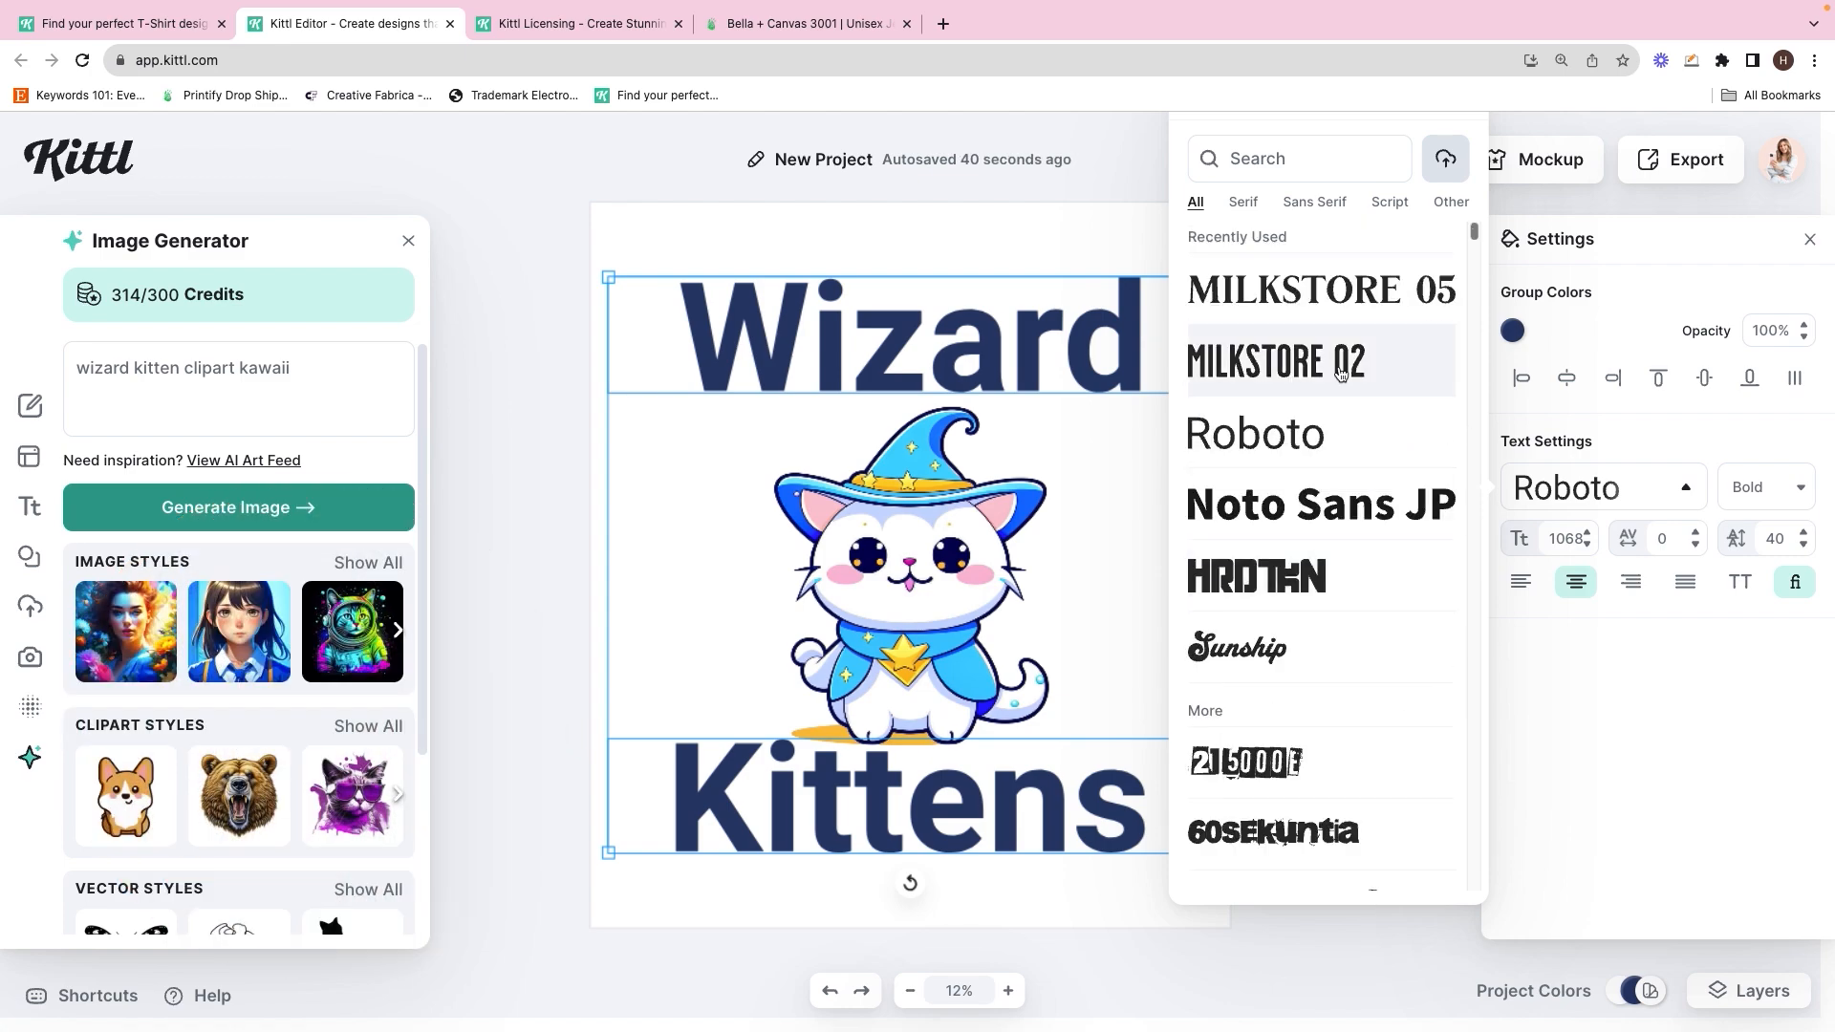
pyautogui.click(1277, 362)
# Step: Nudge the kitten up and set both the "Wizard" and "Kittens" text lines in the Brookfield font
pyautogui.moveTo(910, 589); pyautogui.dragTo(908, 573)
pyautogui.click(910, 335)
pyautogui.keyDown('shift'); pyautogui.click(909, 795); pyautogui.keyUp('shift')
pyautogui.click(1604, 488)
pyautogui.scroll(-15, 1367, 643)
pyautogui.click(1368, 631)
pyautogui.click(1371, 640)
pyautogui.scroll(-4, 1373, 669)
pyautogui.click(1335, 593)
pyautogui.scroll(-10, 1332, 586)
pyautogui.click(1332, 570)
pyautogui.rightClick(1089, 795)
# Step: Enlarge both text lines, centre "WIZARD" above the kitten, and move "KITTENS" up close beneath it
pyautogui.moveTo(1210, 849); pyautogui.dragTo(1304, 865)
pyautogui.moveTo(1211, 278); pyautogui.dragTo(1304, 261)
pyautogui.moveTo(1132, 290); pyautogui.dragTo(1086, 288)
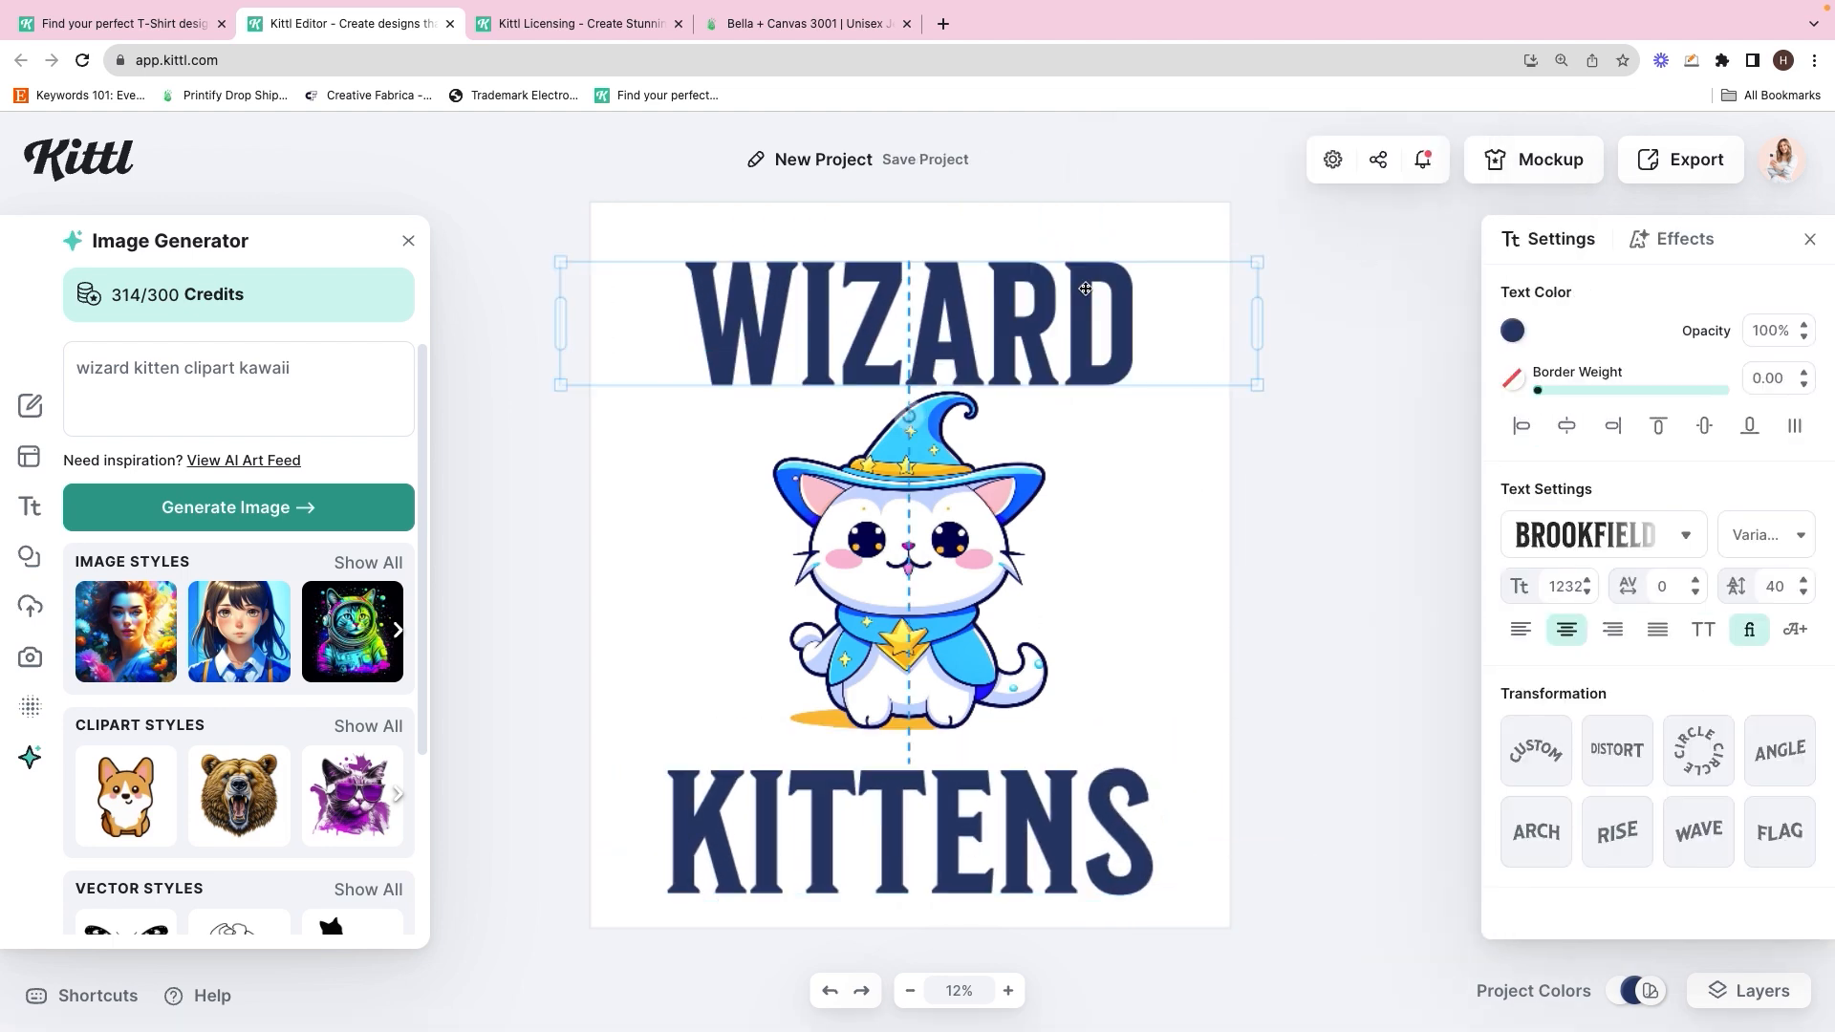
pyautogui.moveTo(1088, 831); pyautogui.dragTo(1089, 799)
# Step: Try the shading effects on the "WIZARD" text, including Drop Shadow, Block Shadow and Detailed 3d Shadow
pyautogui.click(1221, 319)
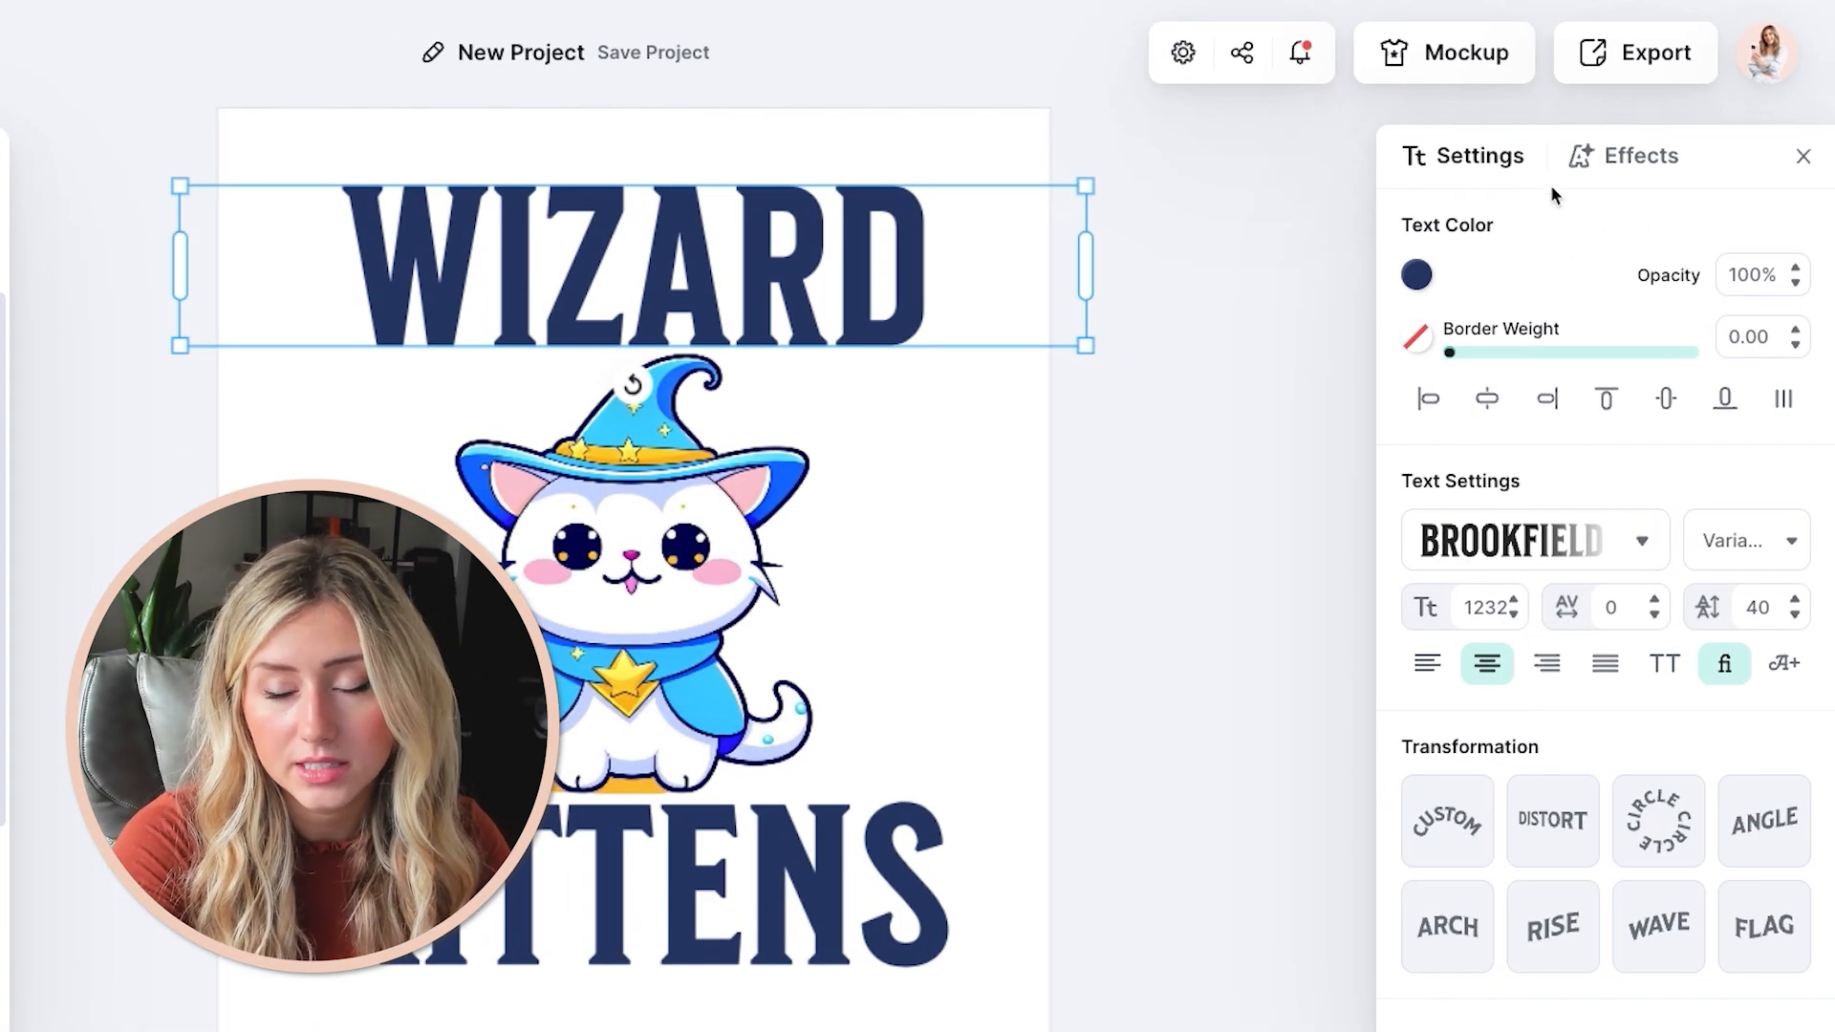
pyautogui.click(1607, 170)
pyautogui.click(1477, 306)
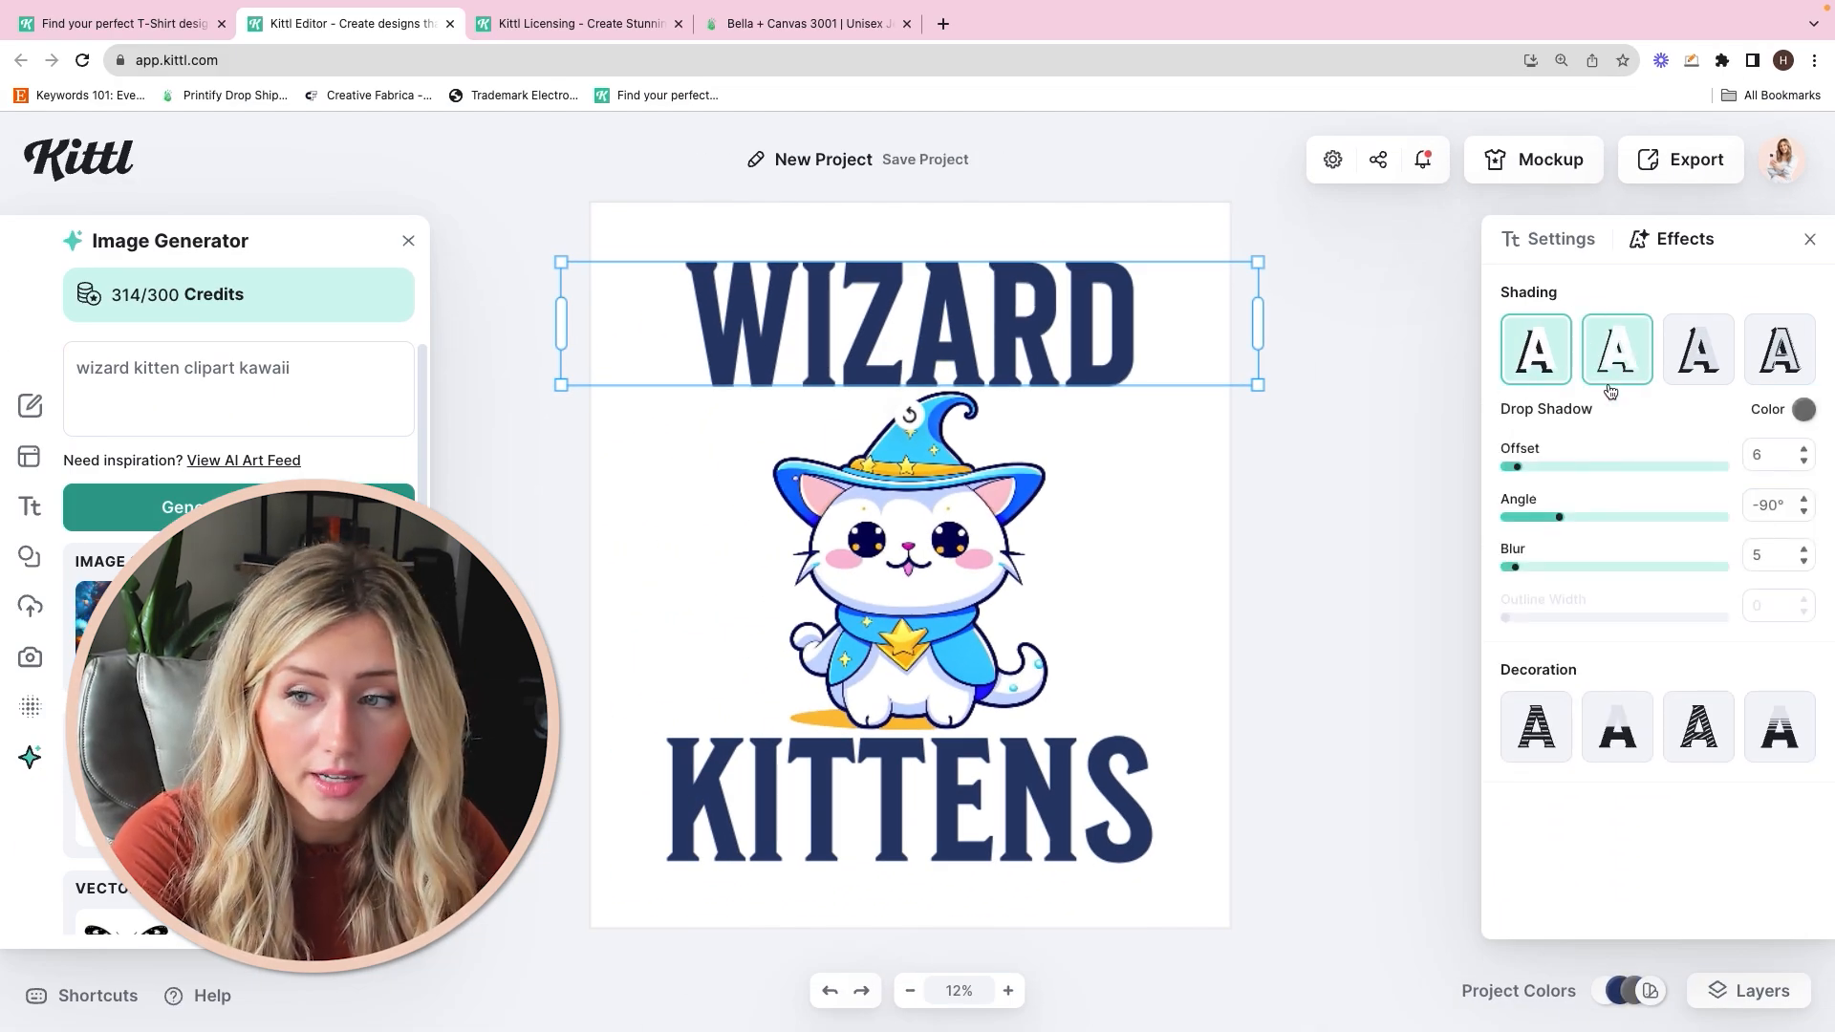
pyautogui.click(1636, 361)
pyautogui.click(1704, 356)
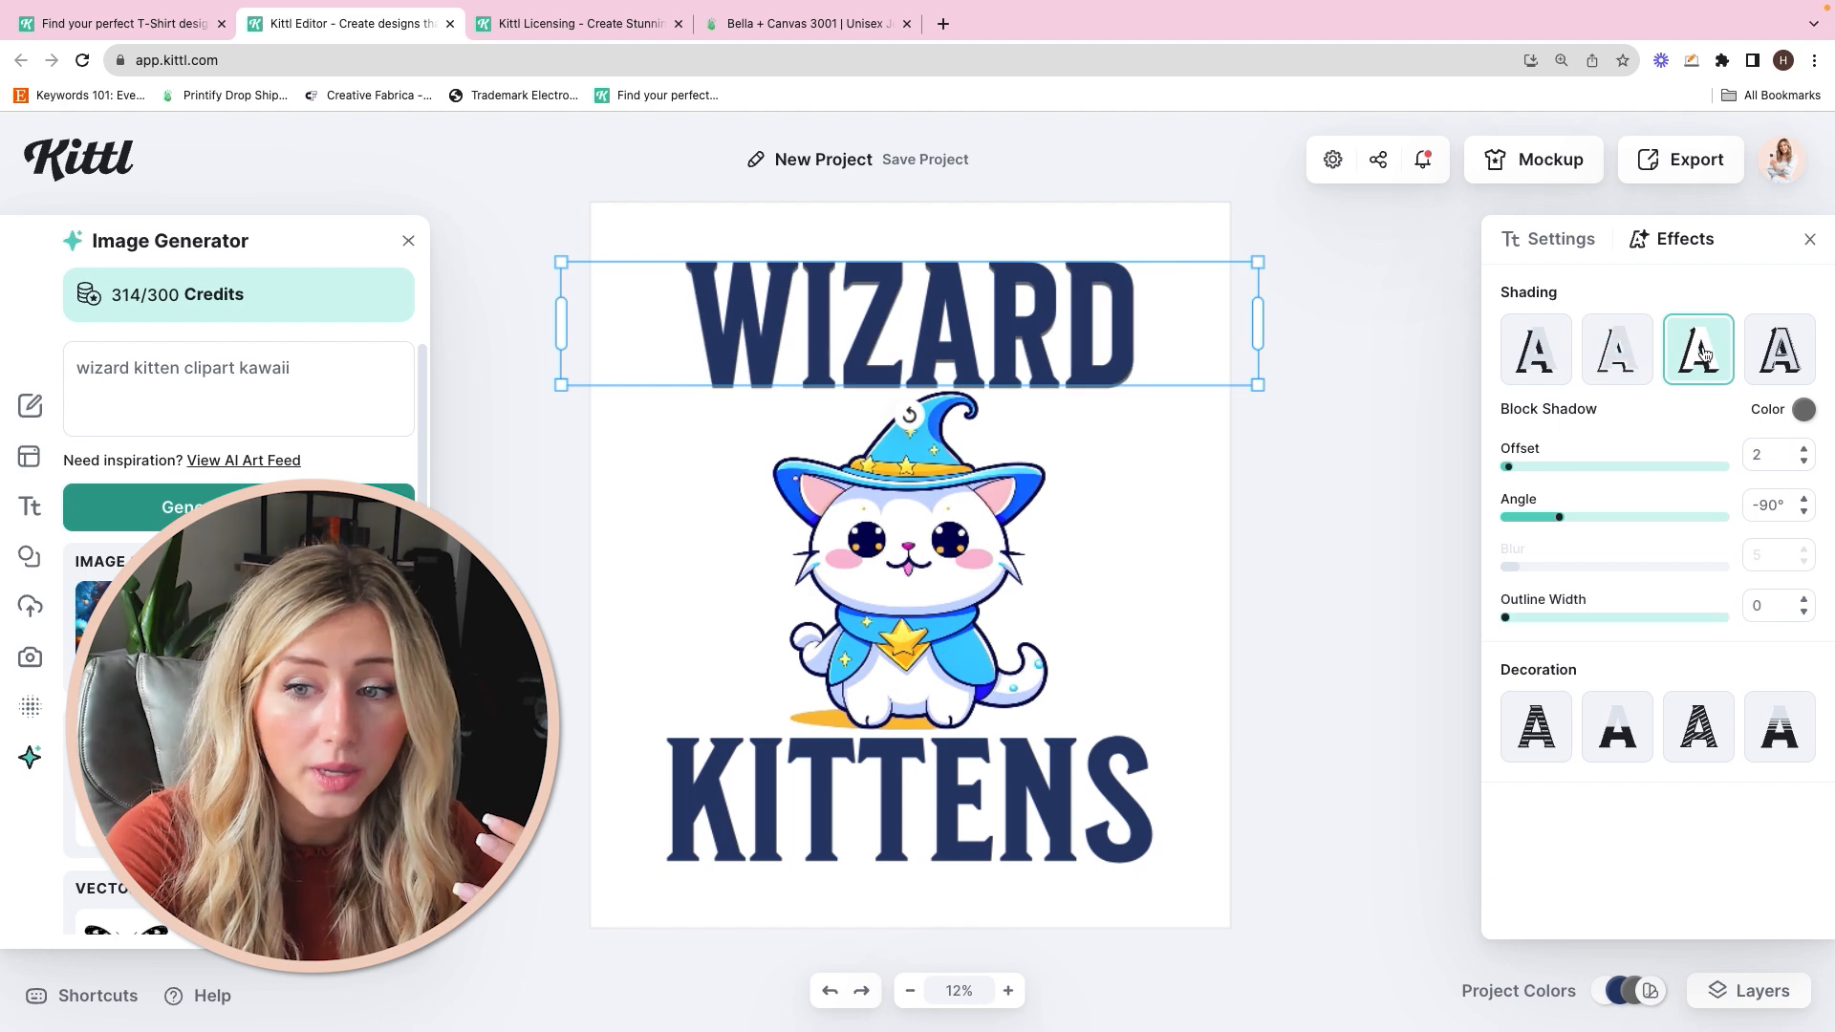
pyautogui.click(1780, 366)
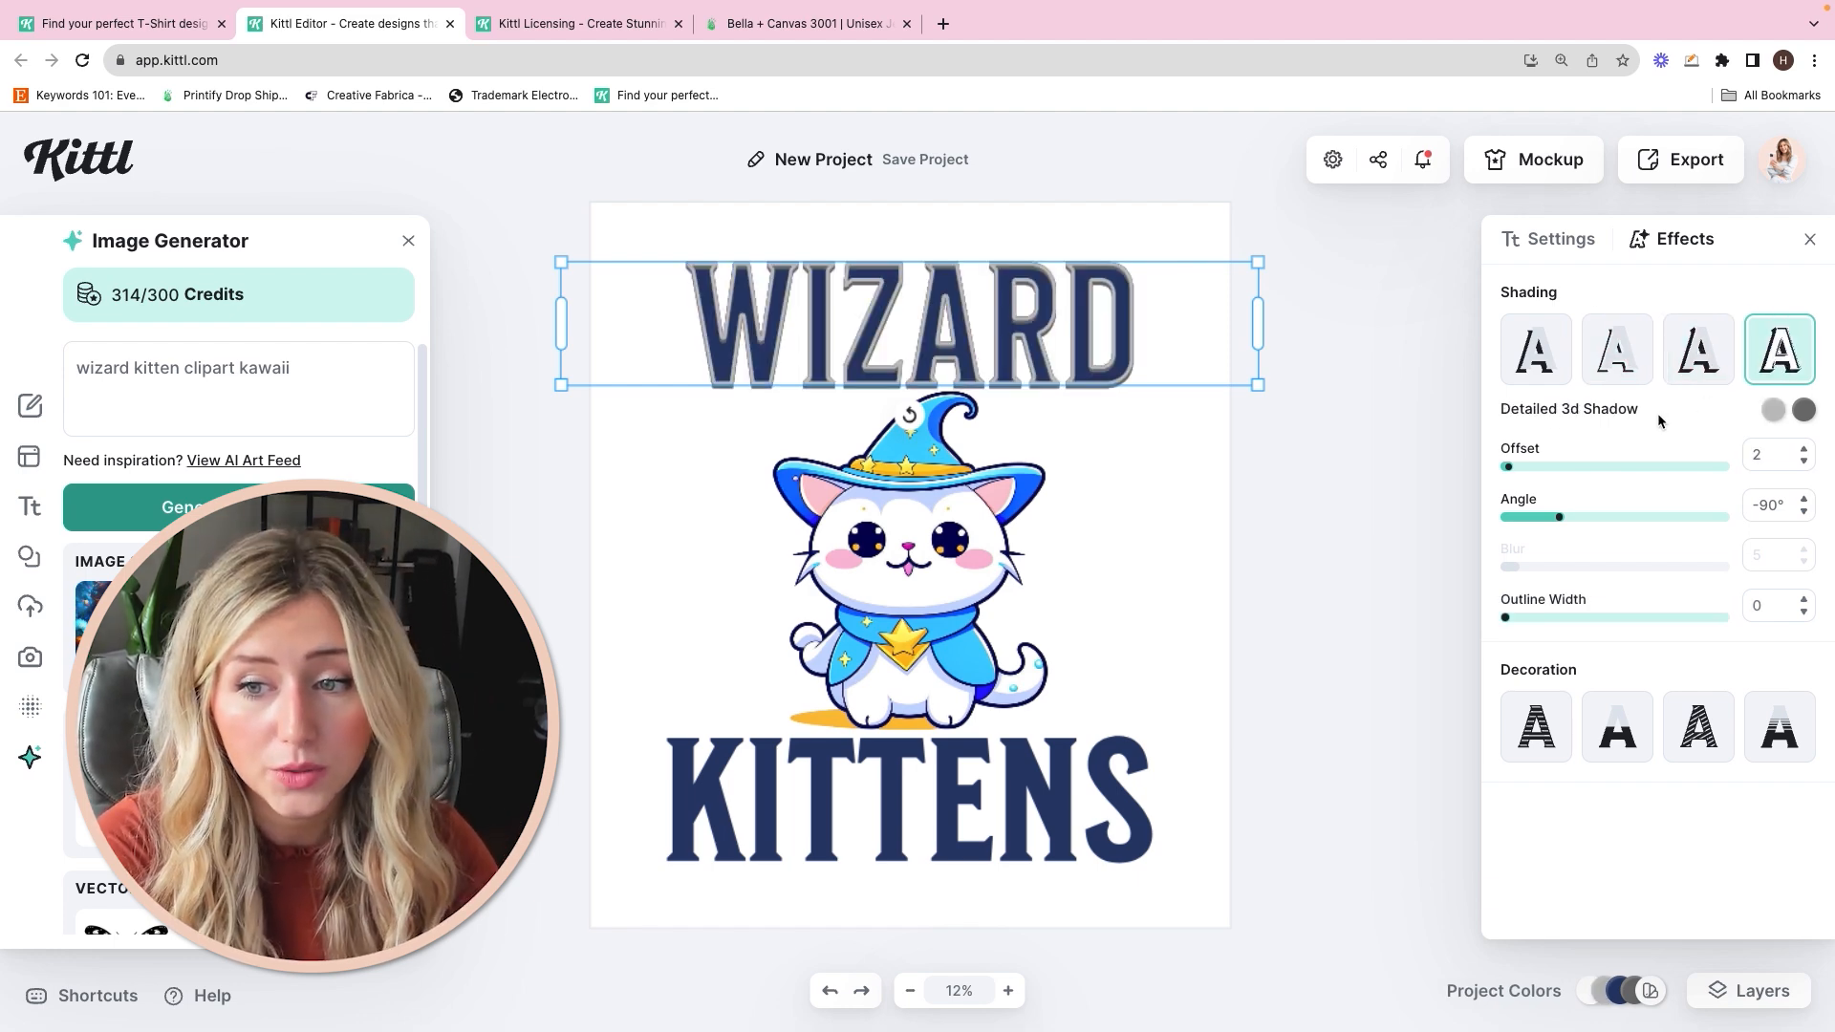
# Step: Try the decoration effects on the "WIZARD" text, including Color Cut, Oblique Lines and Fading Color Cut
pyautogui.click(1534, 726)
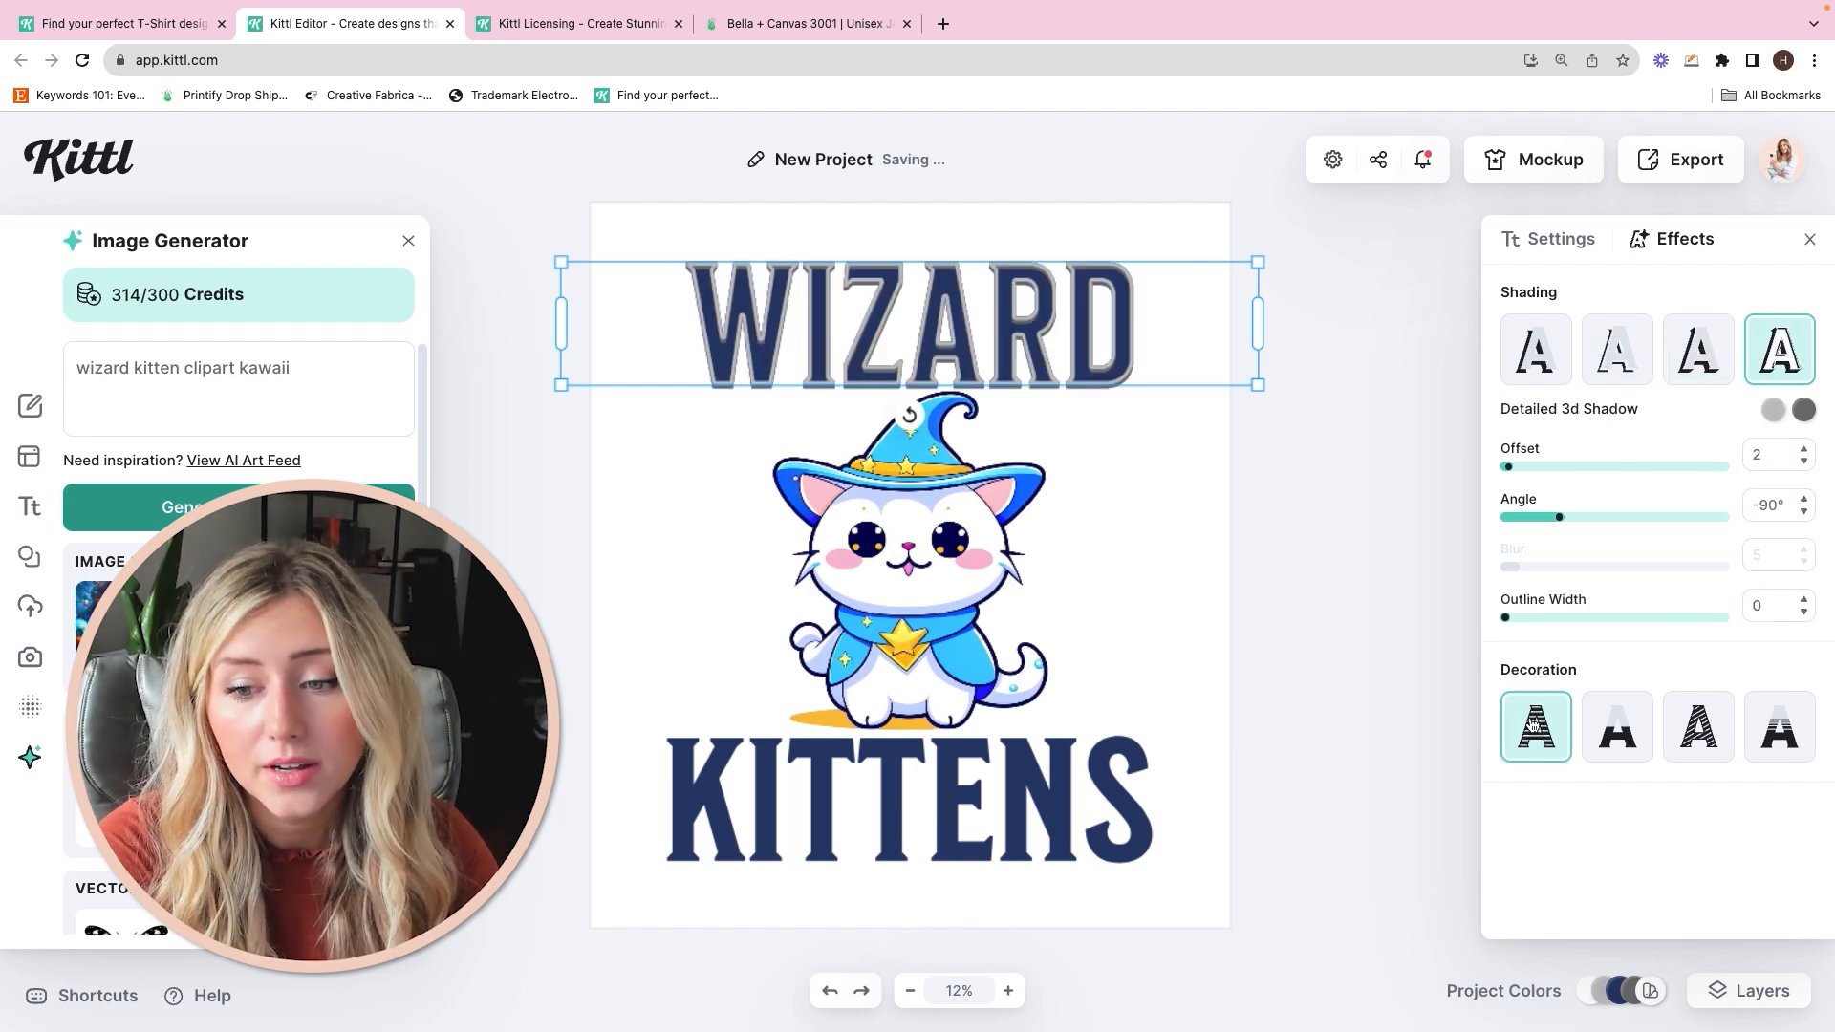
pyautogui.click(1614, 745)
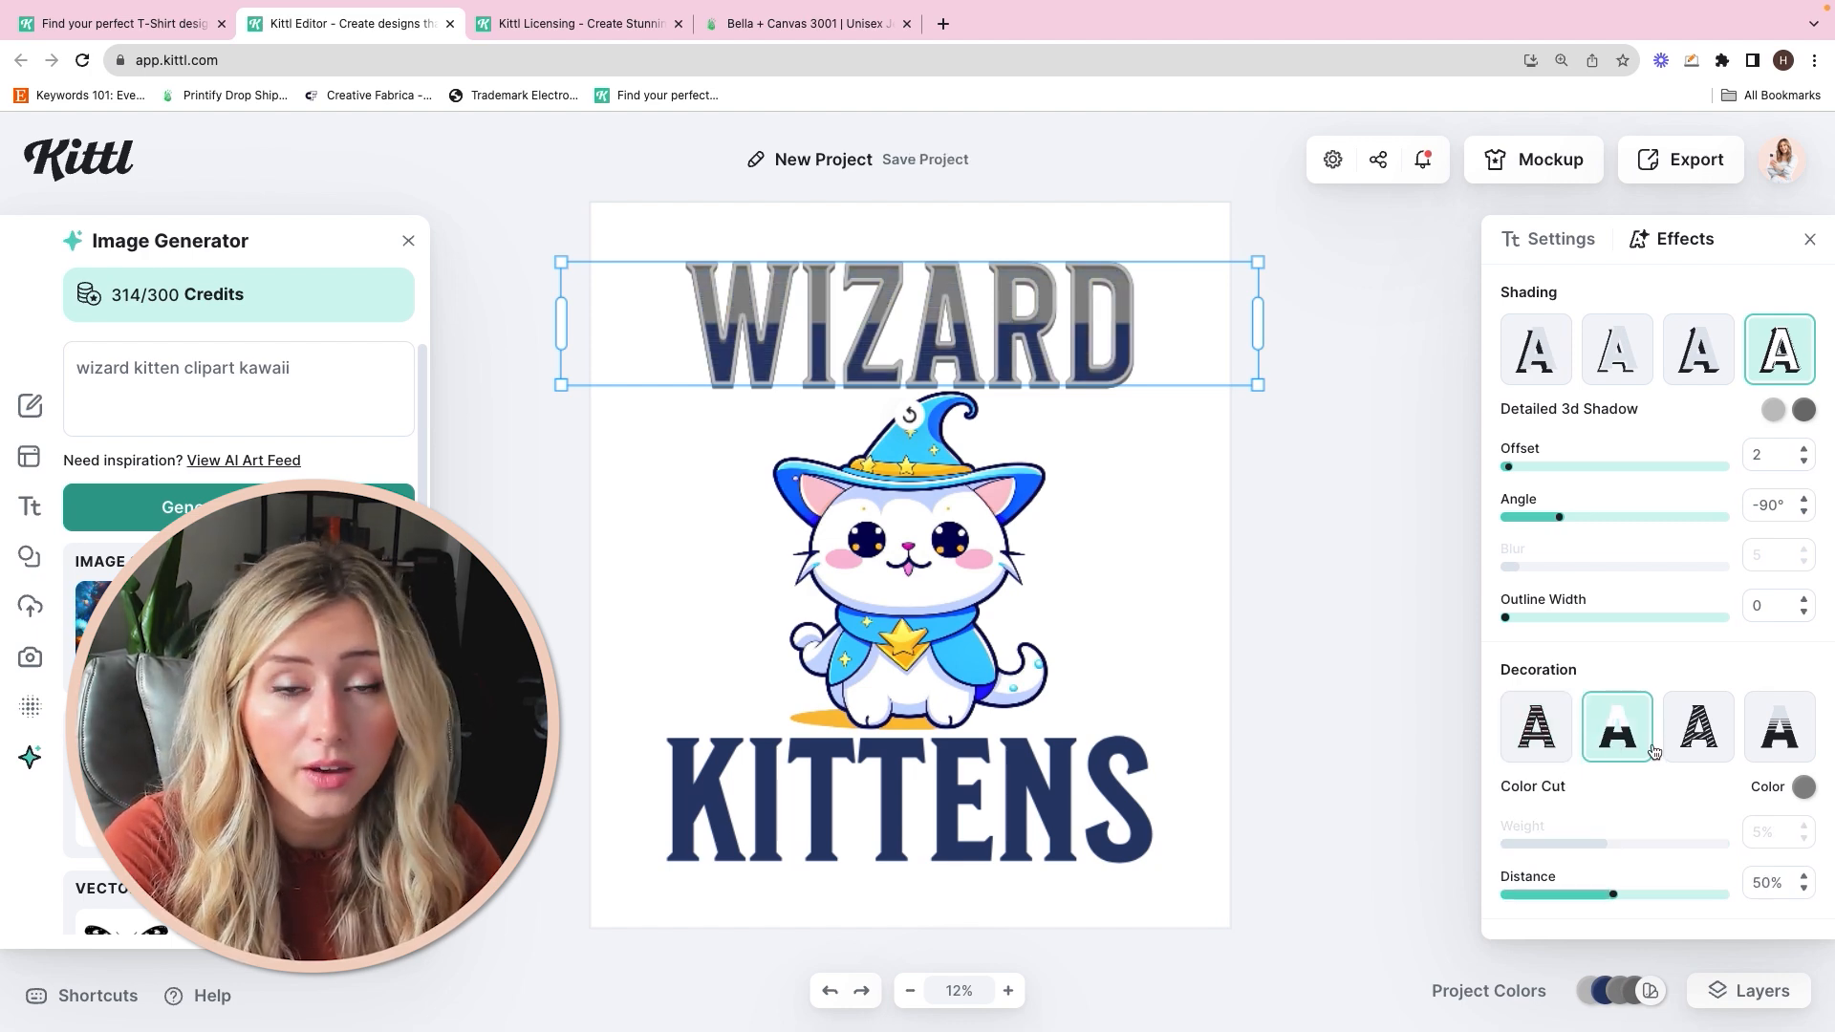
pyautogui.click(1708, 747)
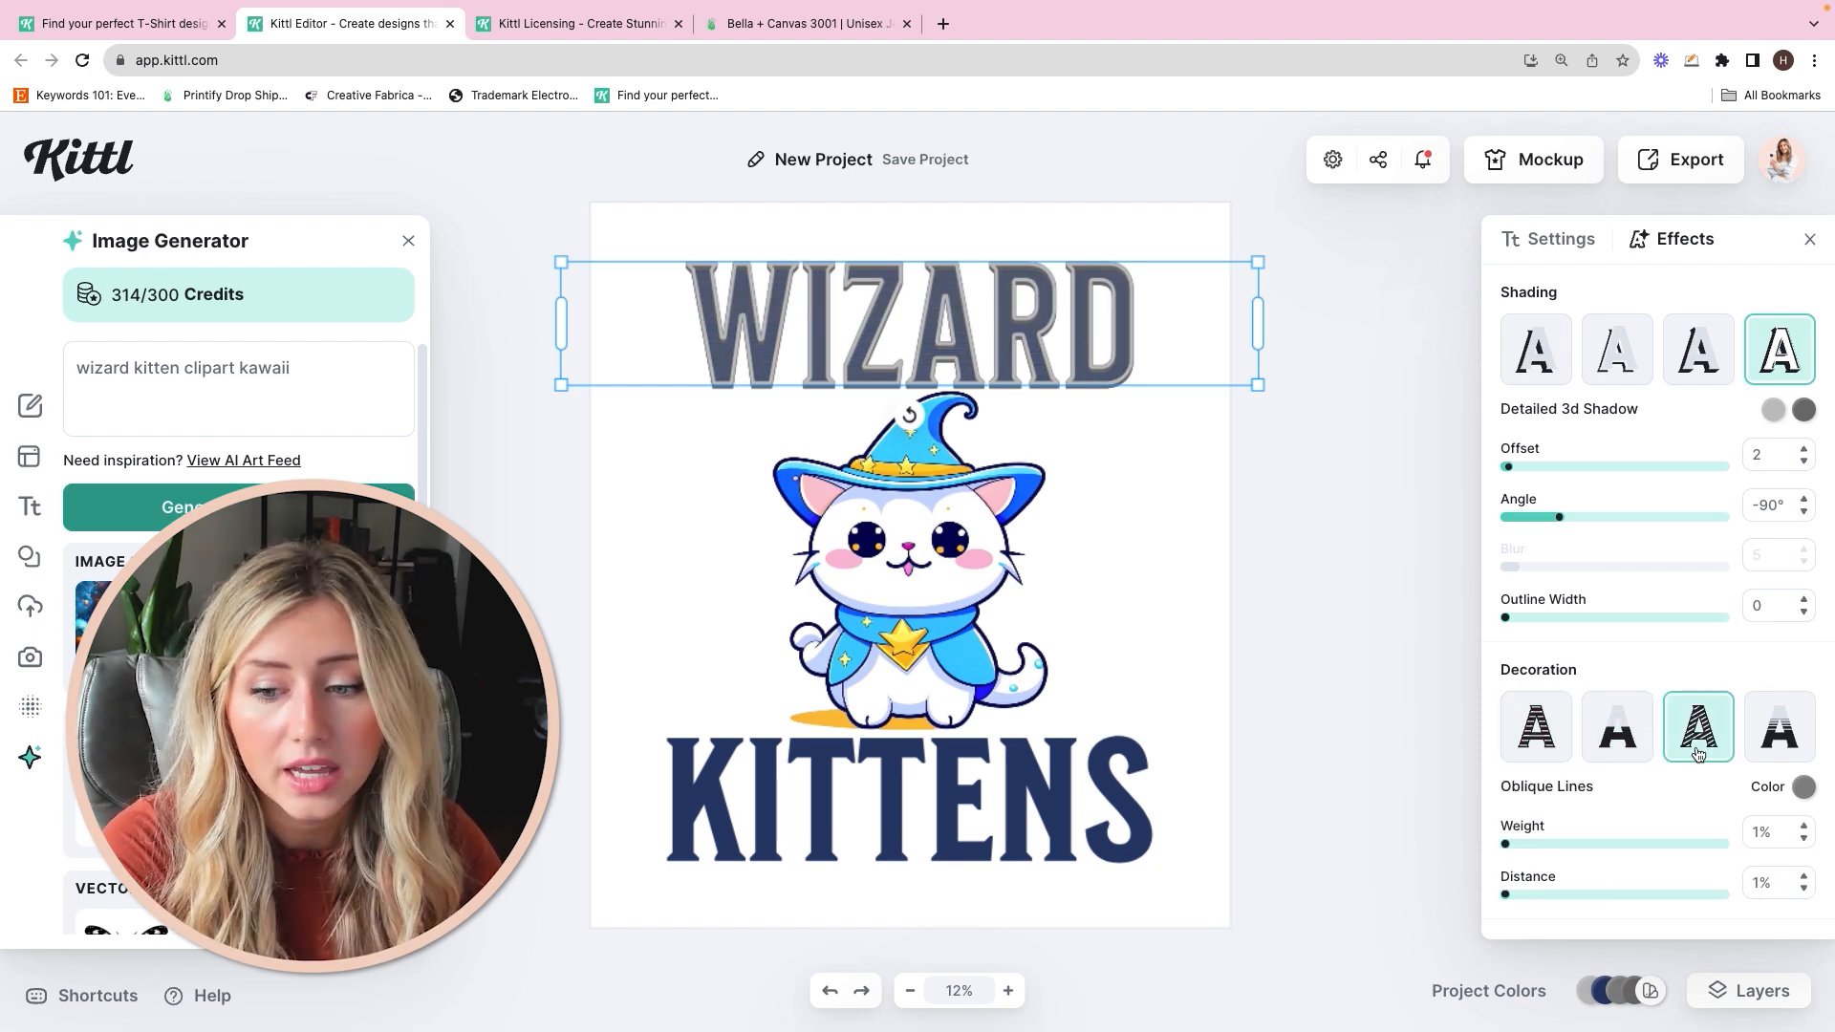
pyautogui.click(1758, 751)
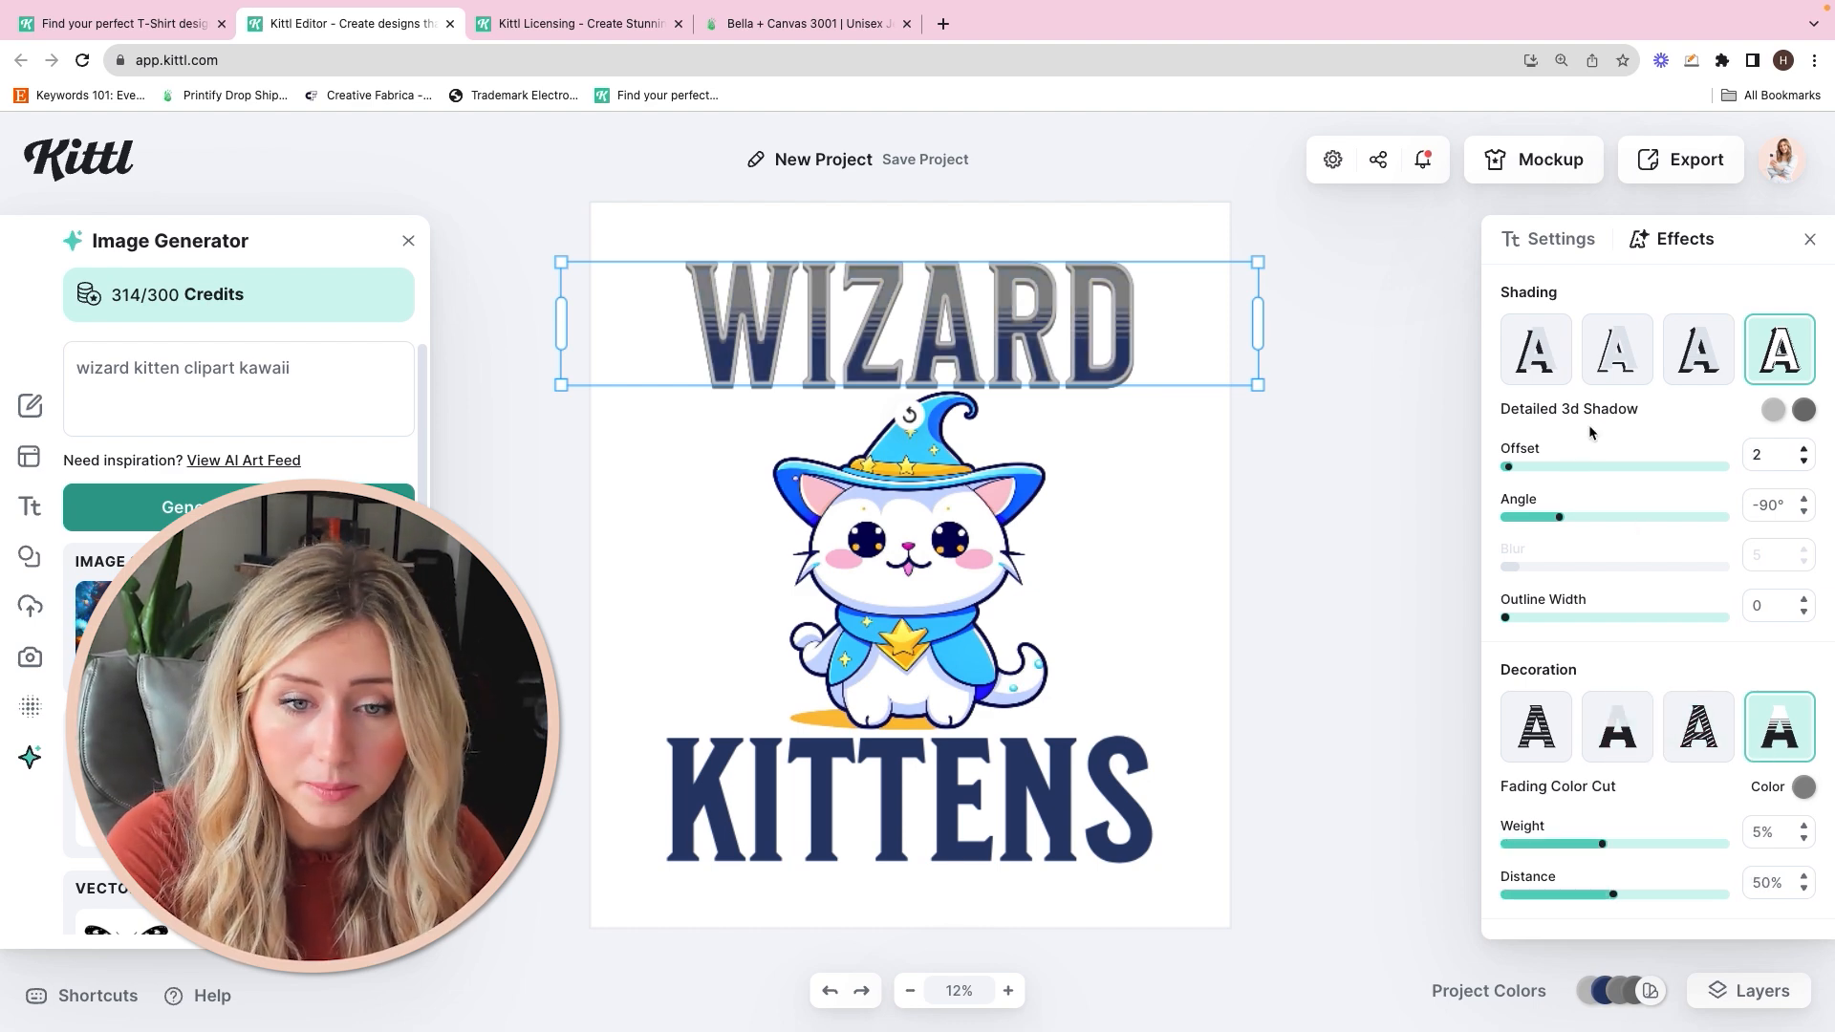
pyautogui.click(1563, 375)
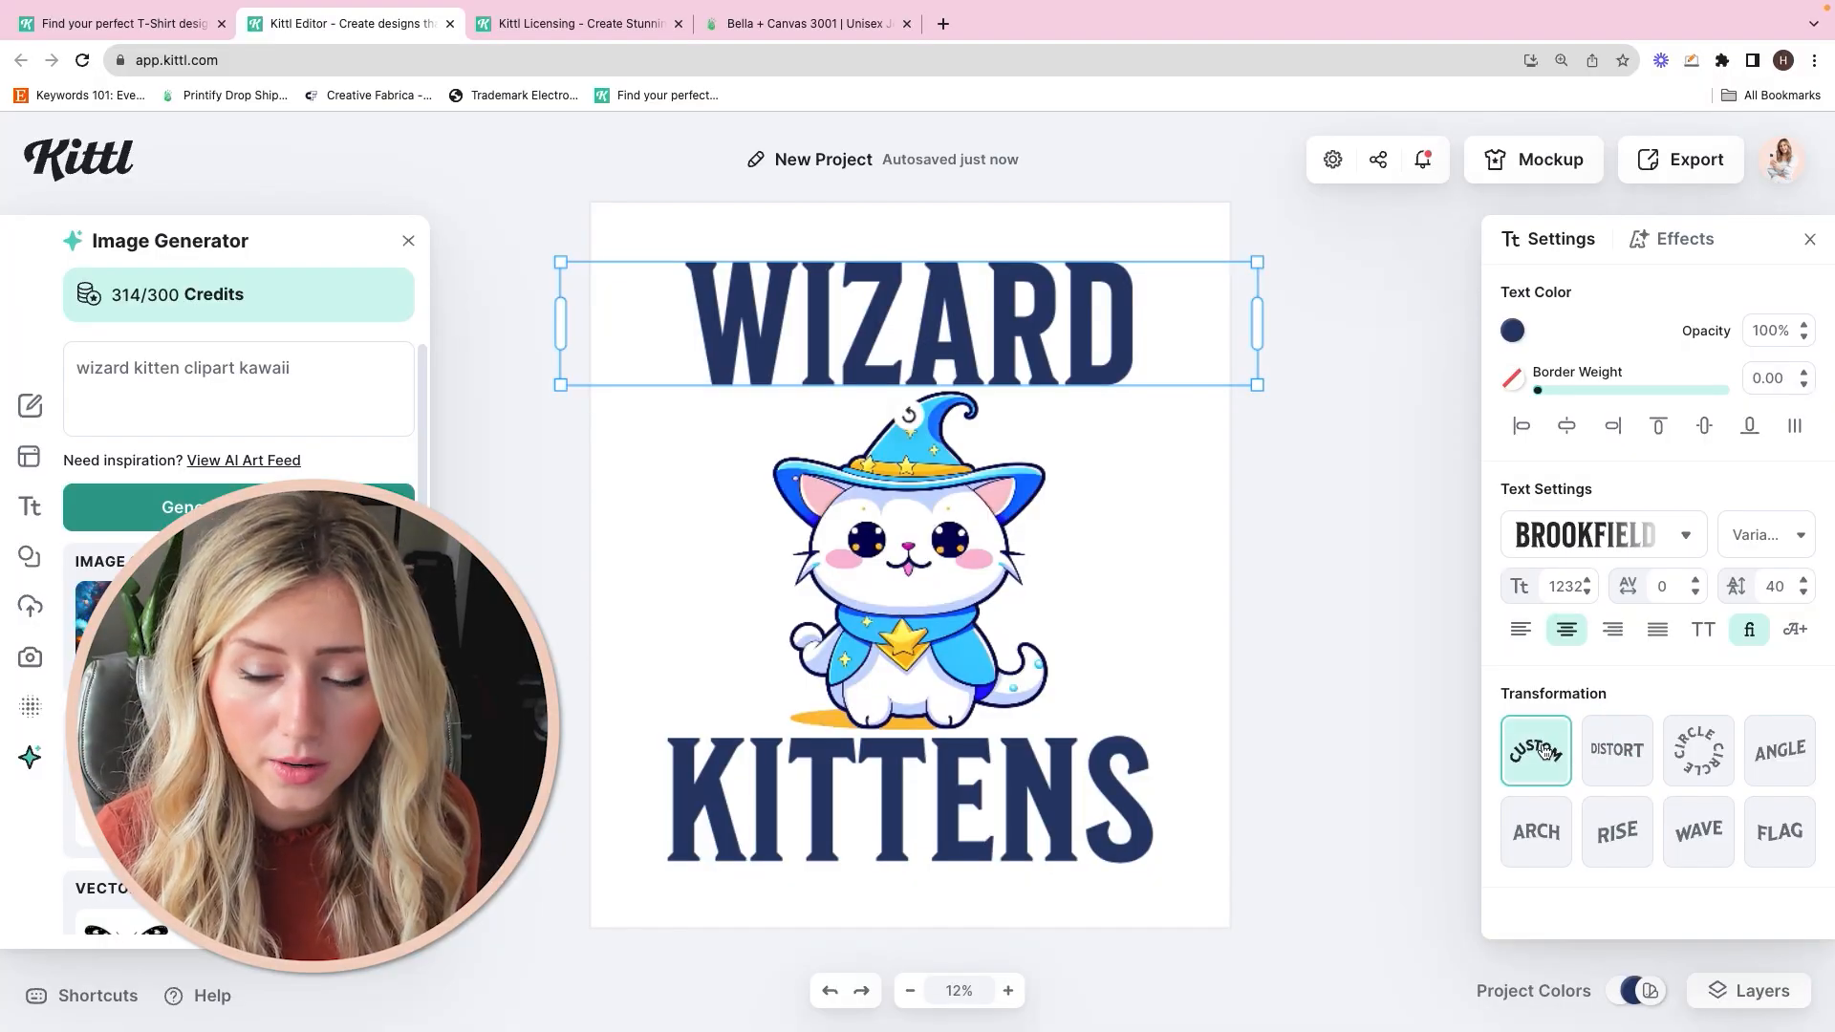
# Step: Apply the Custom transformation to the "WIZARD" text and bend its curve into an arch above the kitten
pyautogui.click(1538, 755)
pyautogui.moveTo(1140, 344); pyautogui.dragTo(1331, 471)
pyautogui.moveTo(678, 338); pyautogui.dragTo(649, 492)
pyautogui.moveTo(1030, 316); pyautogui.dragTo(1099, 299)
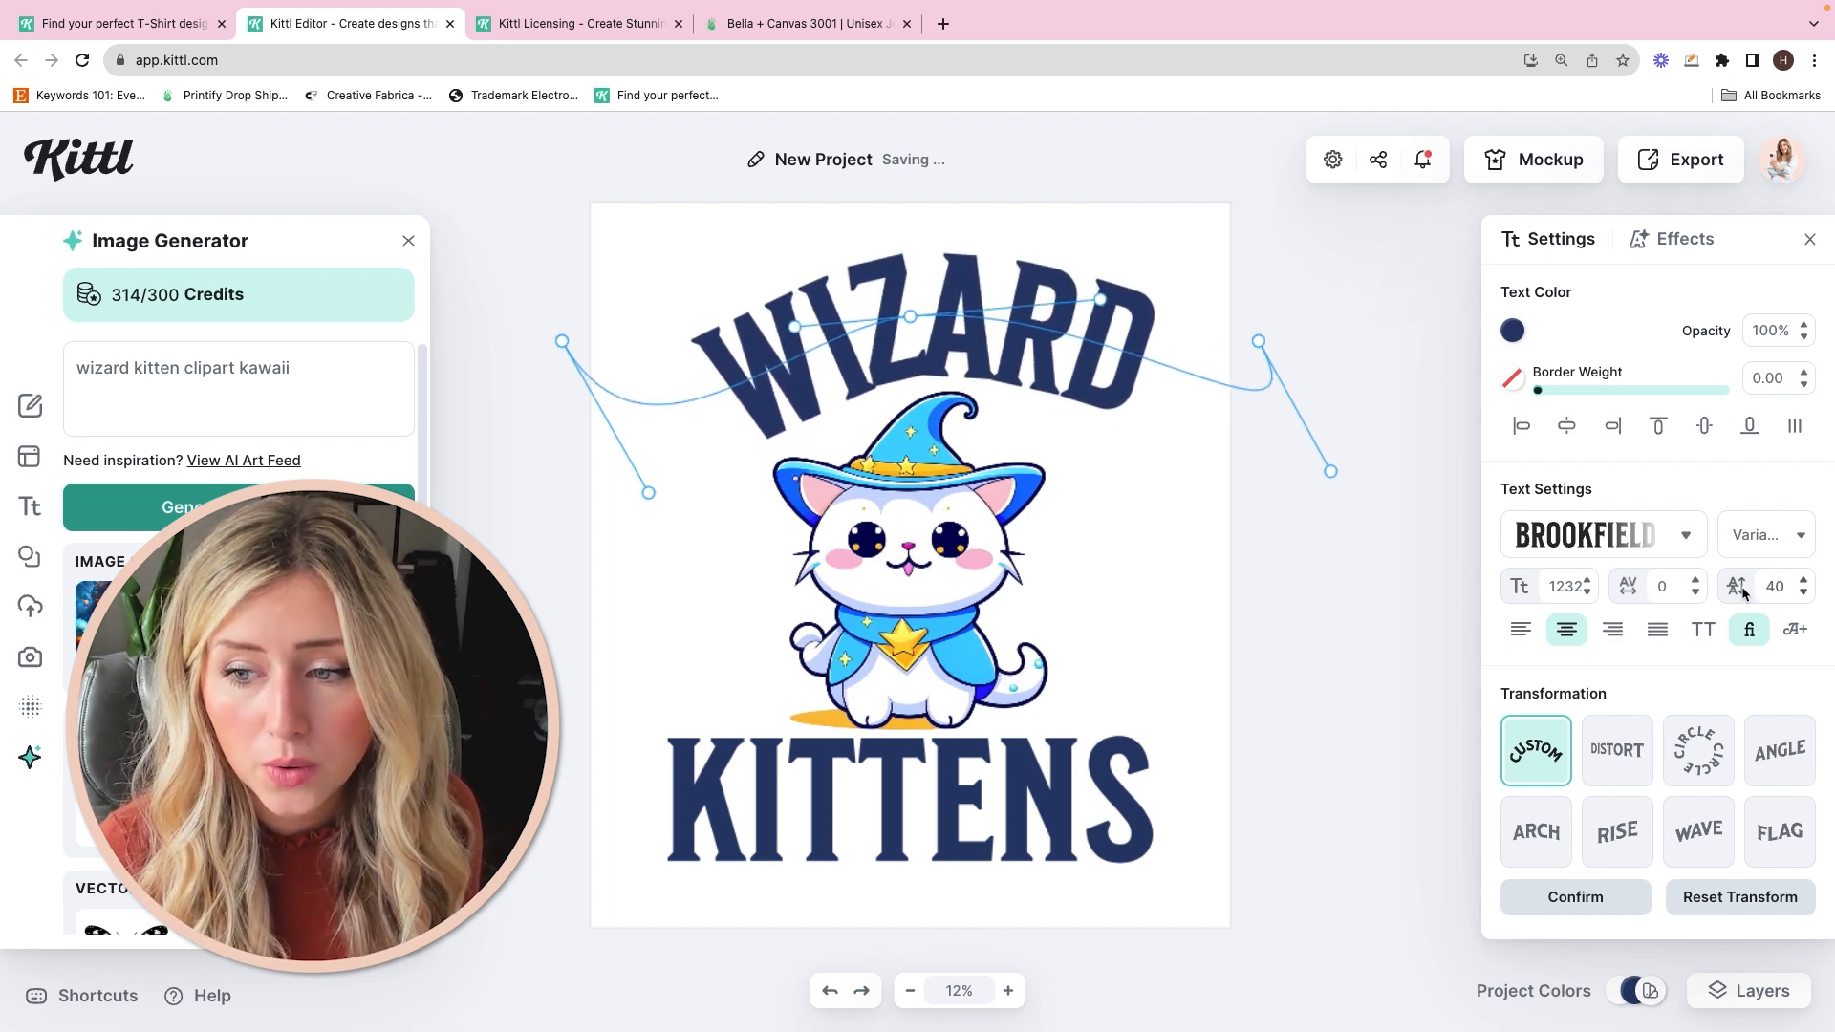
# Step: Set the "WIZARD" text's line height to 0 and its letter spacing to 100
pyautogui.click(1803, 580)
pyautogui.click(1695, 581)
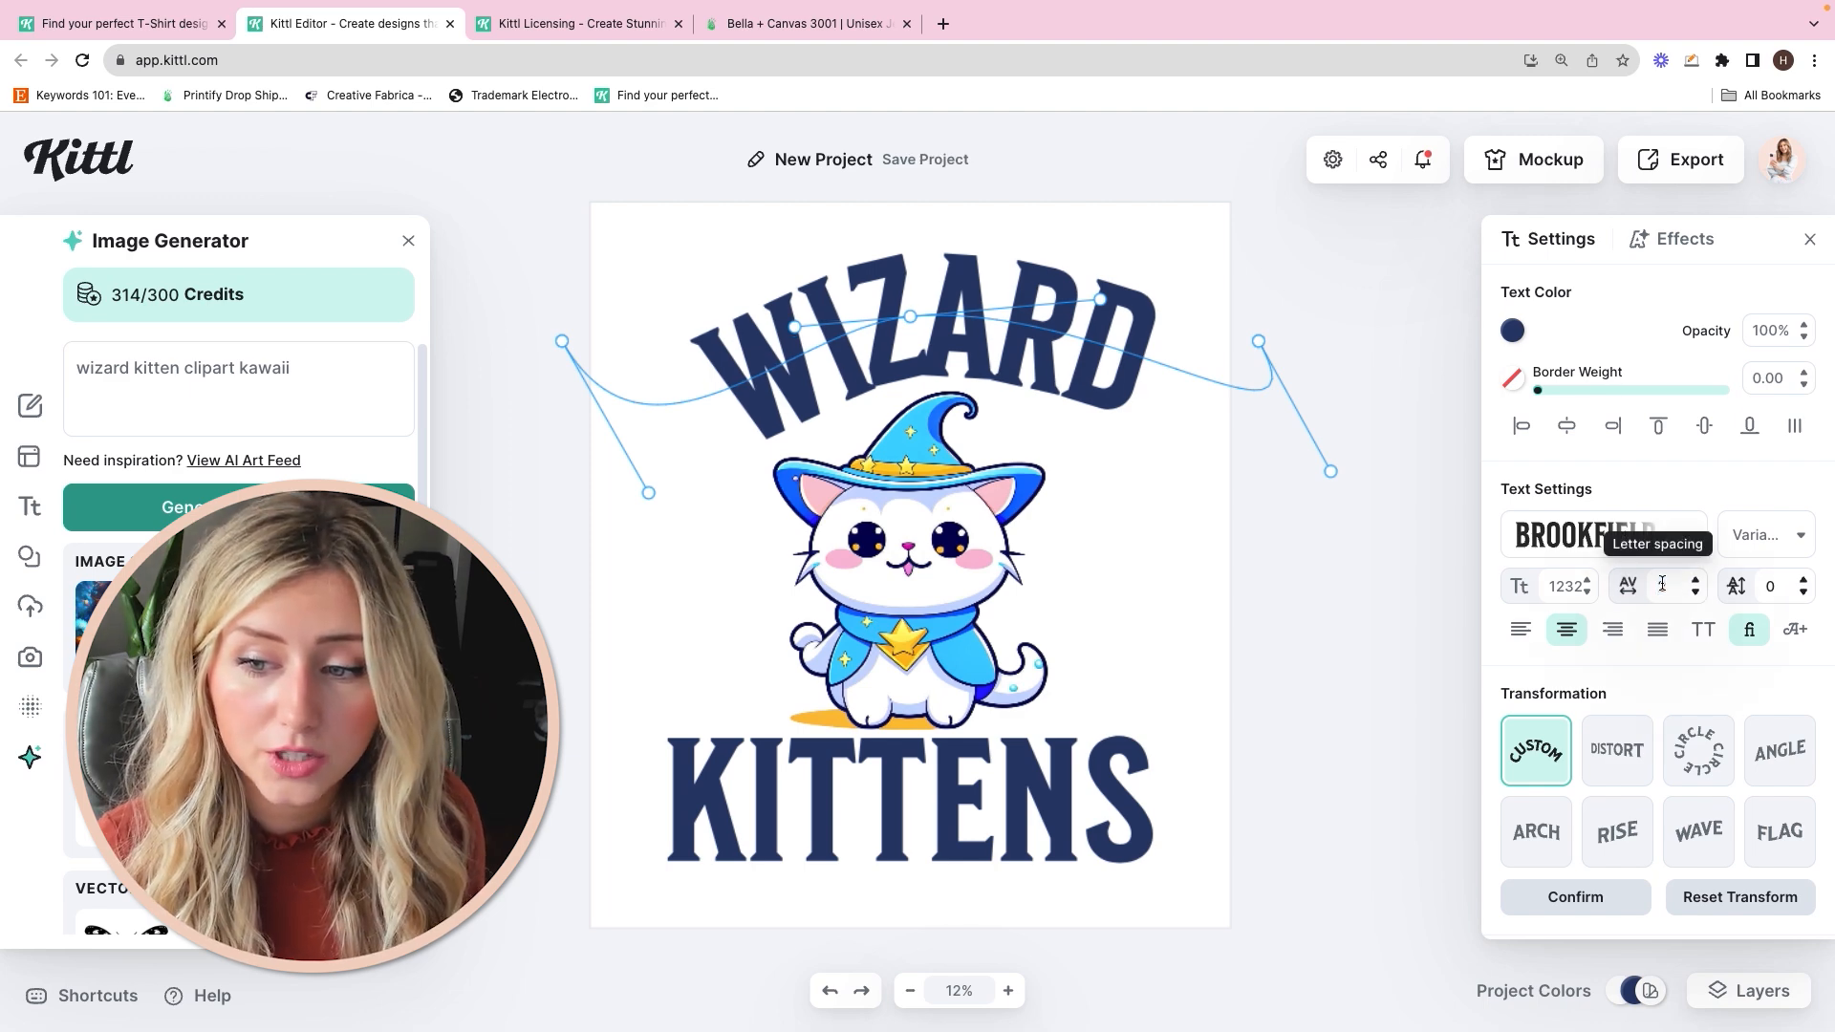
pyautogui.click(1664, 585)
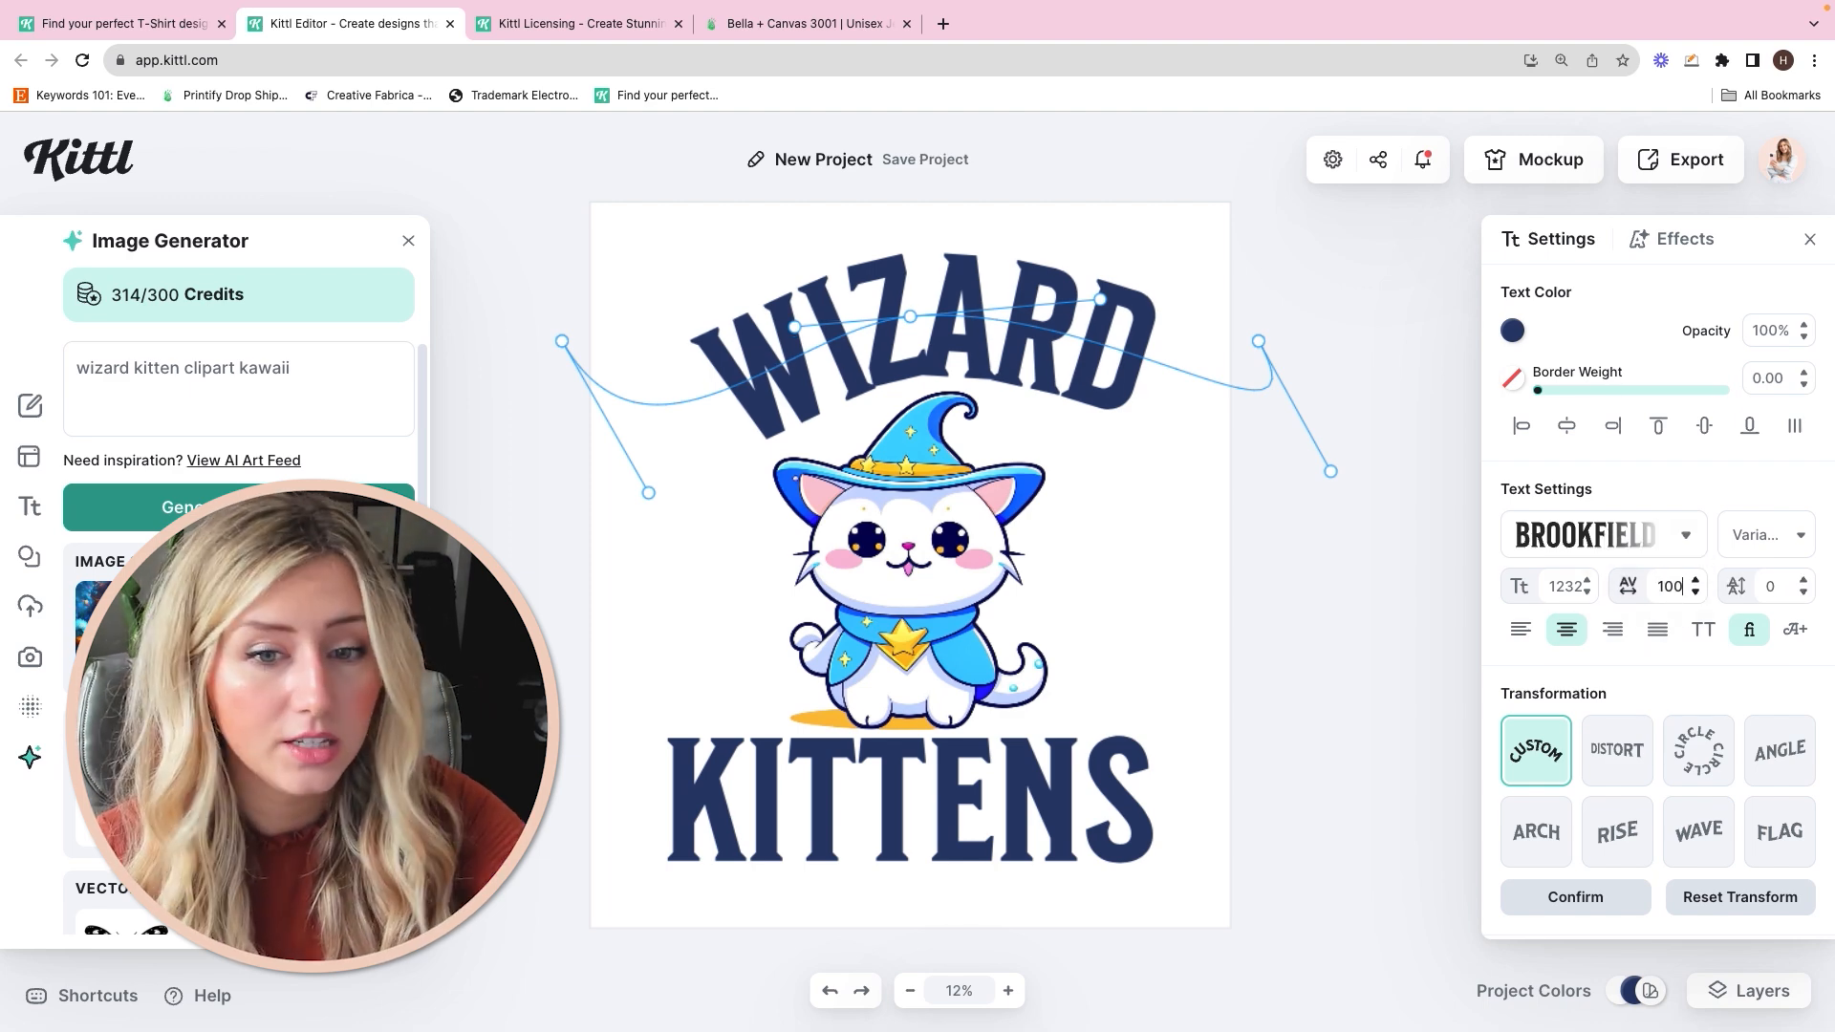
pyautogui.press('Return')
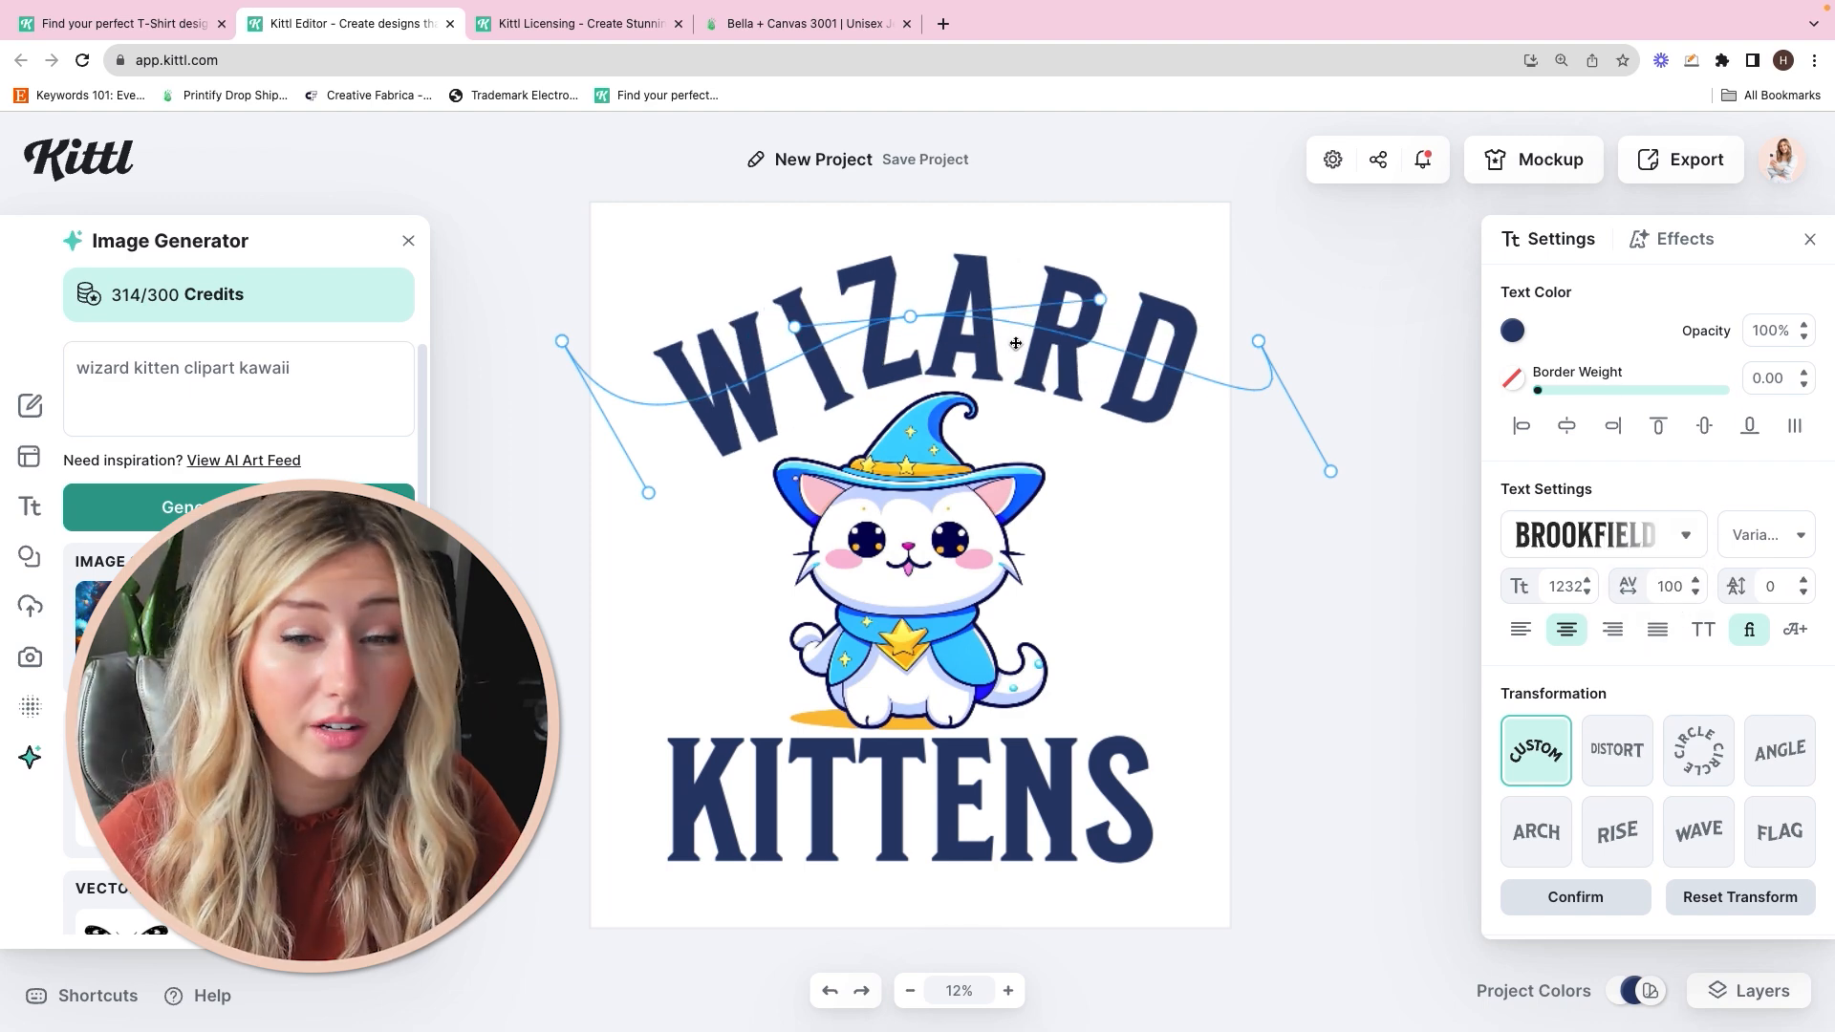
# Step: Reshape the custom curve of the "WIZARD" text, bending its left end further down around the kitten's hat
pyautogui.moveTo(909, 314); pyautogui.dragTo(906, 320)
pyautogui.moveTo(648, 492); pyautogui.dragTo(565, 635)
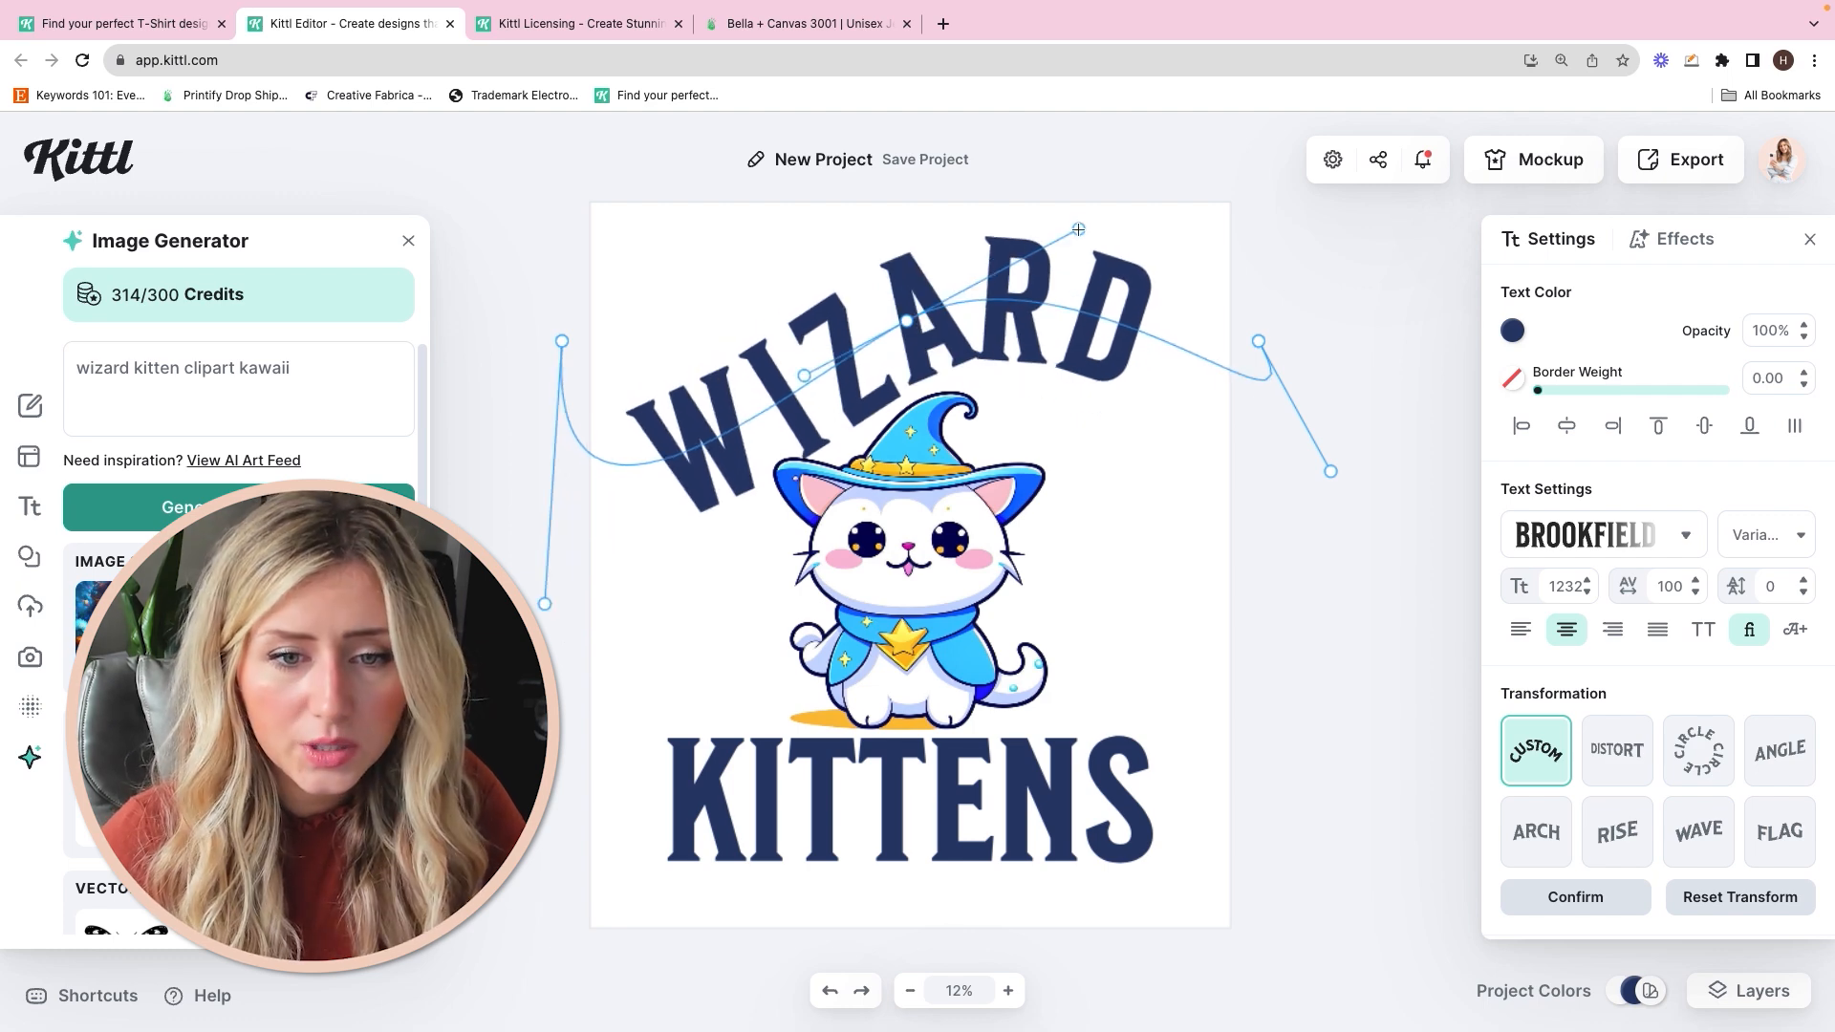
pyautogui.moveTo(1078, 230); pyautogui.dragTo(1082, 238)
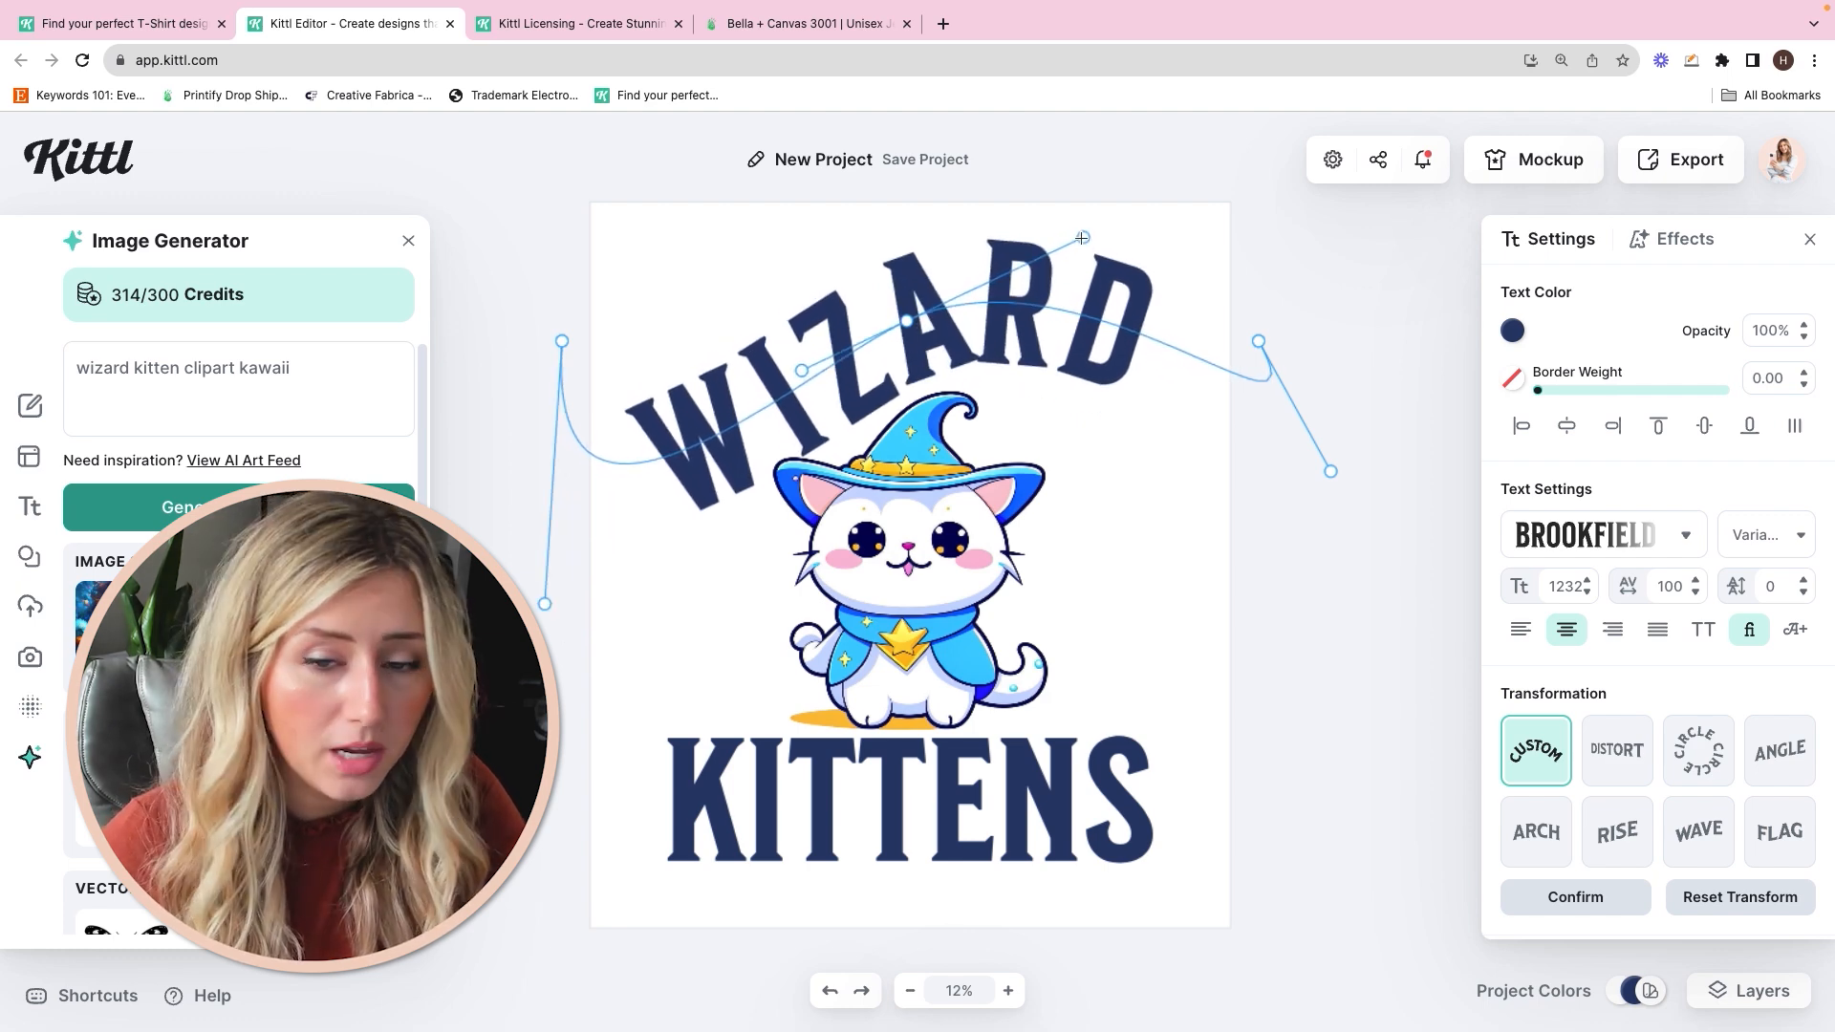
pyautogui.click(1122, 435)
pyautogui.click(1082, 315)
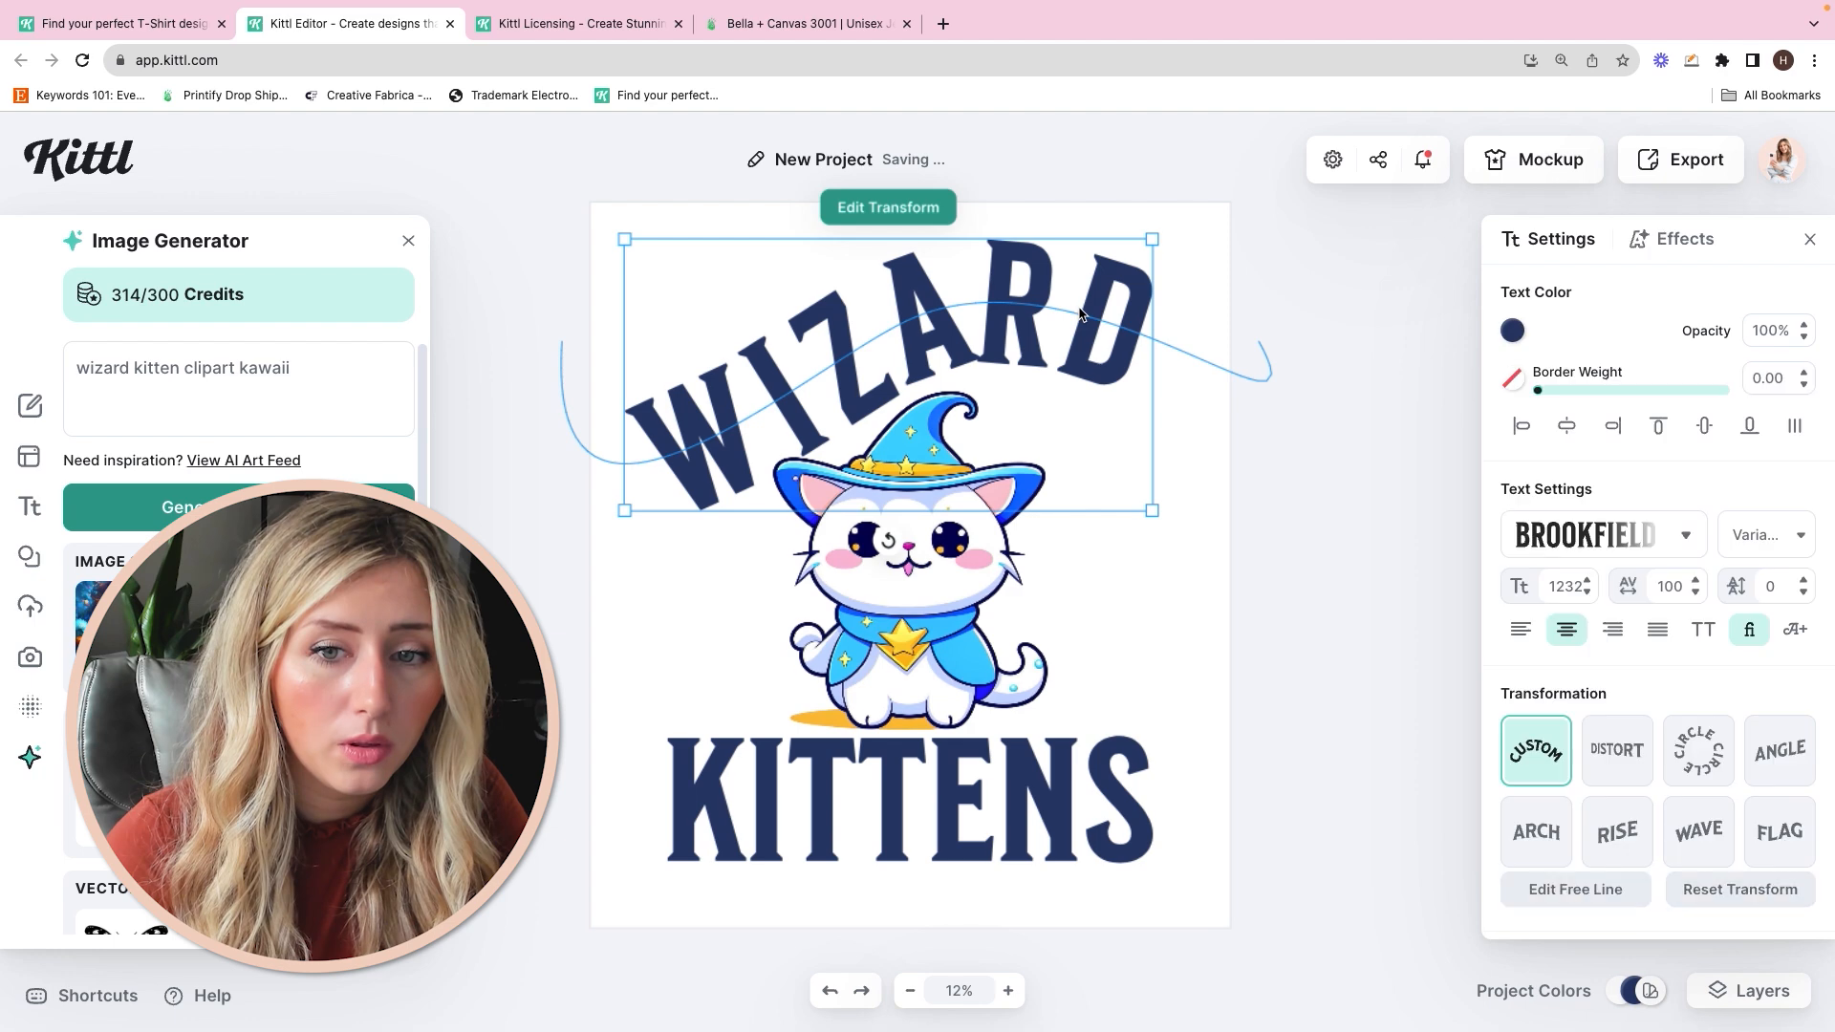
# Step: Reapply the Custom transformation to the "WIZARD" text and undo back to the bent curve
pyautogui.click(1194, 353)
pyautogui.click(1119, 350)
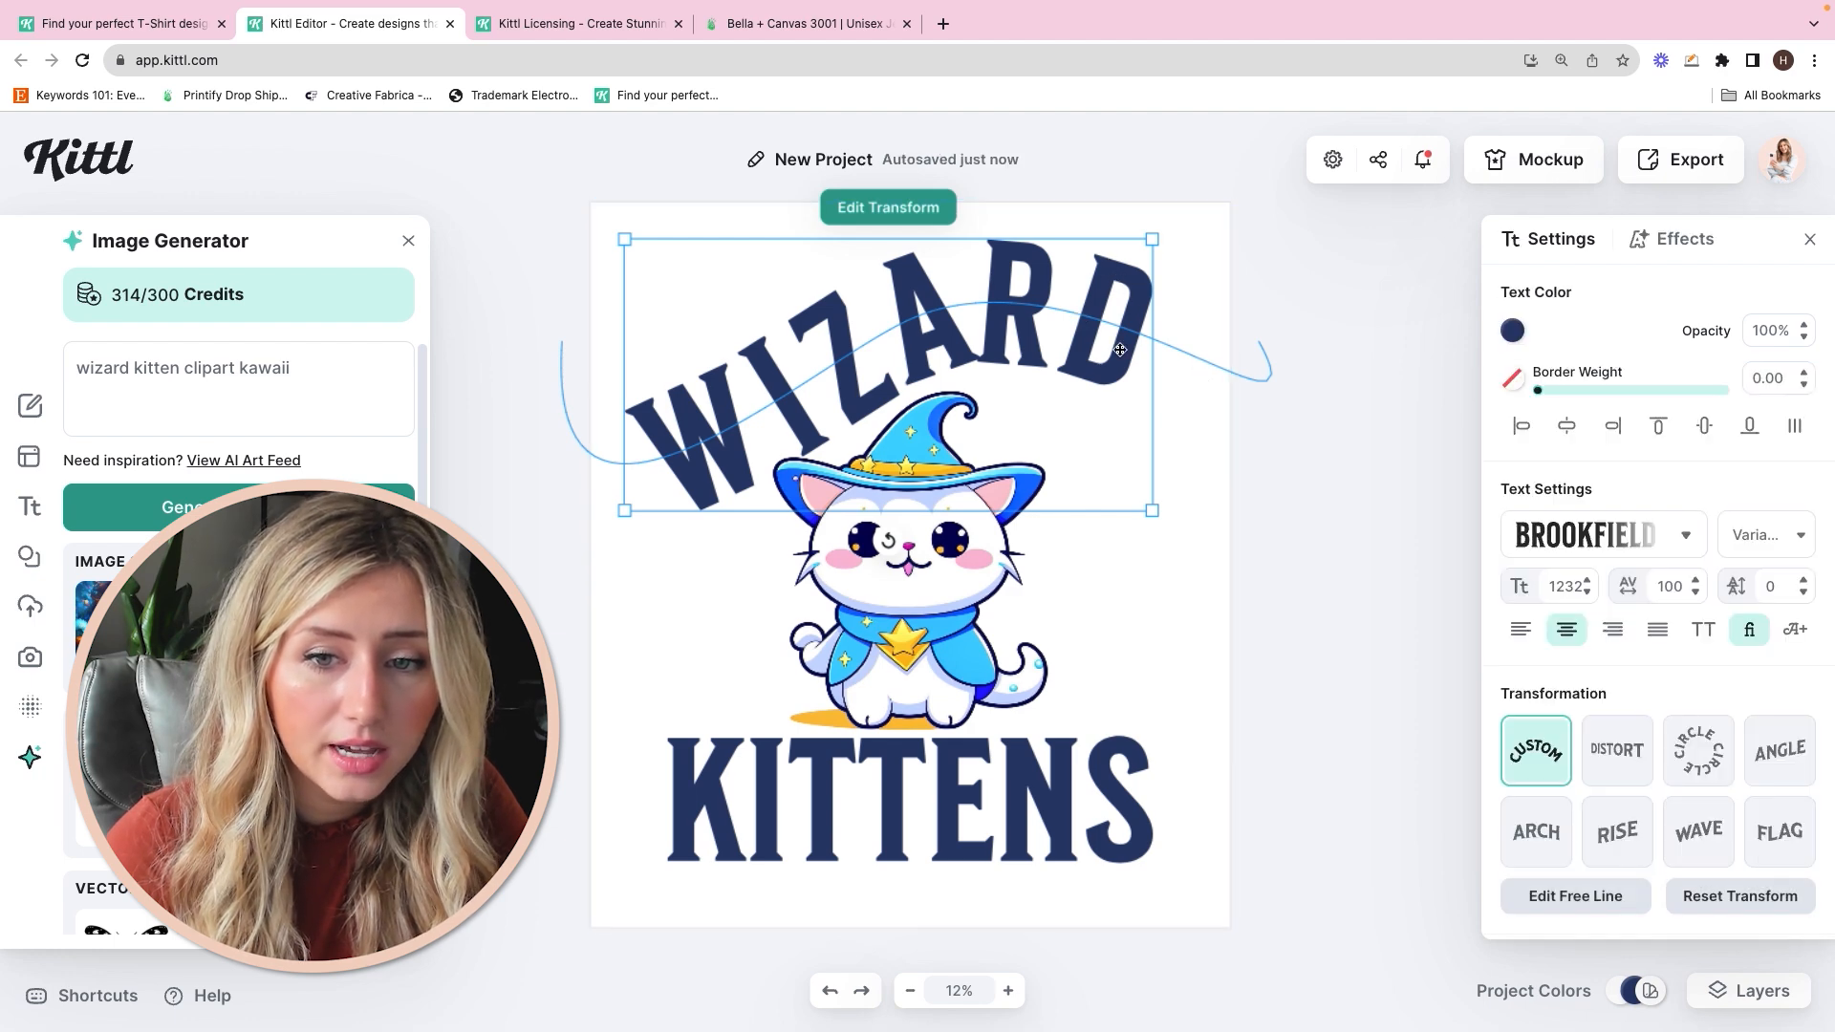
pyautogui.click(1119, 350)
pyautogui.press('Escape')
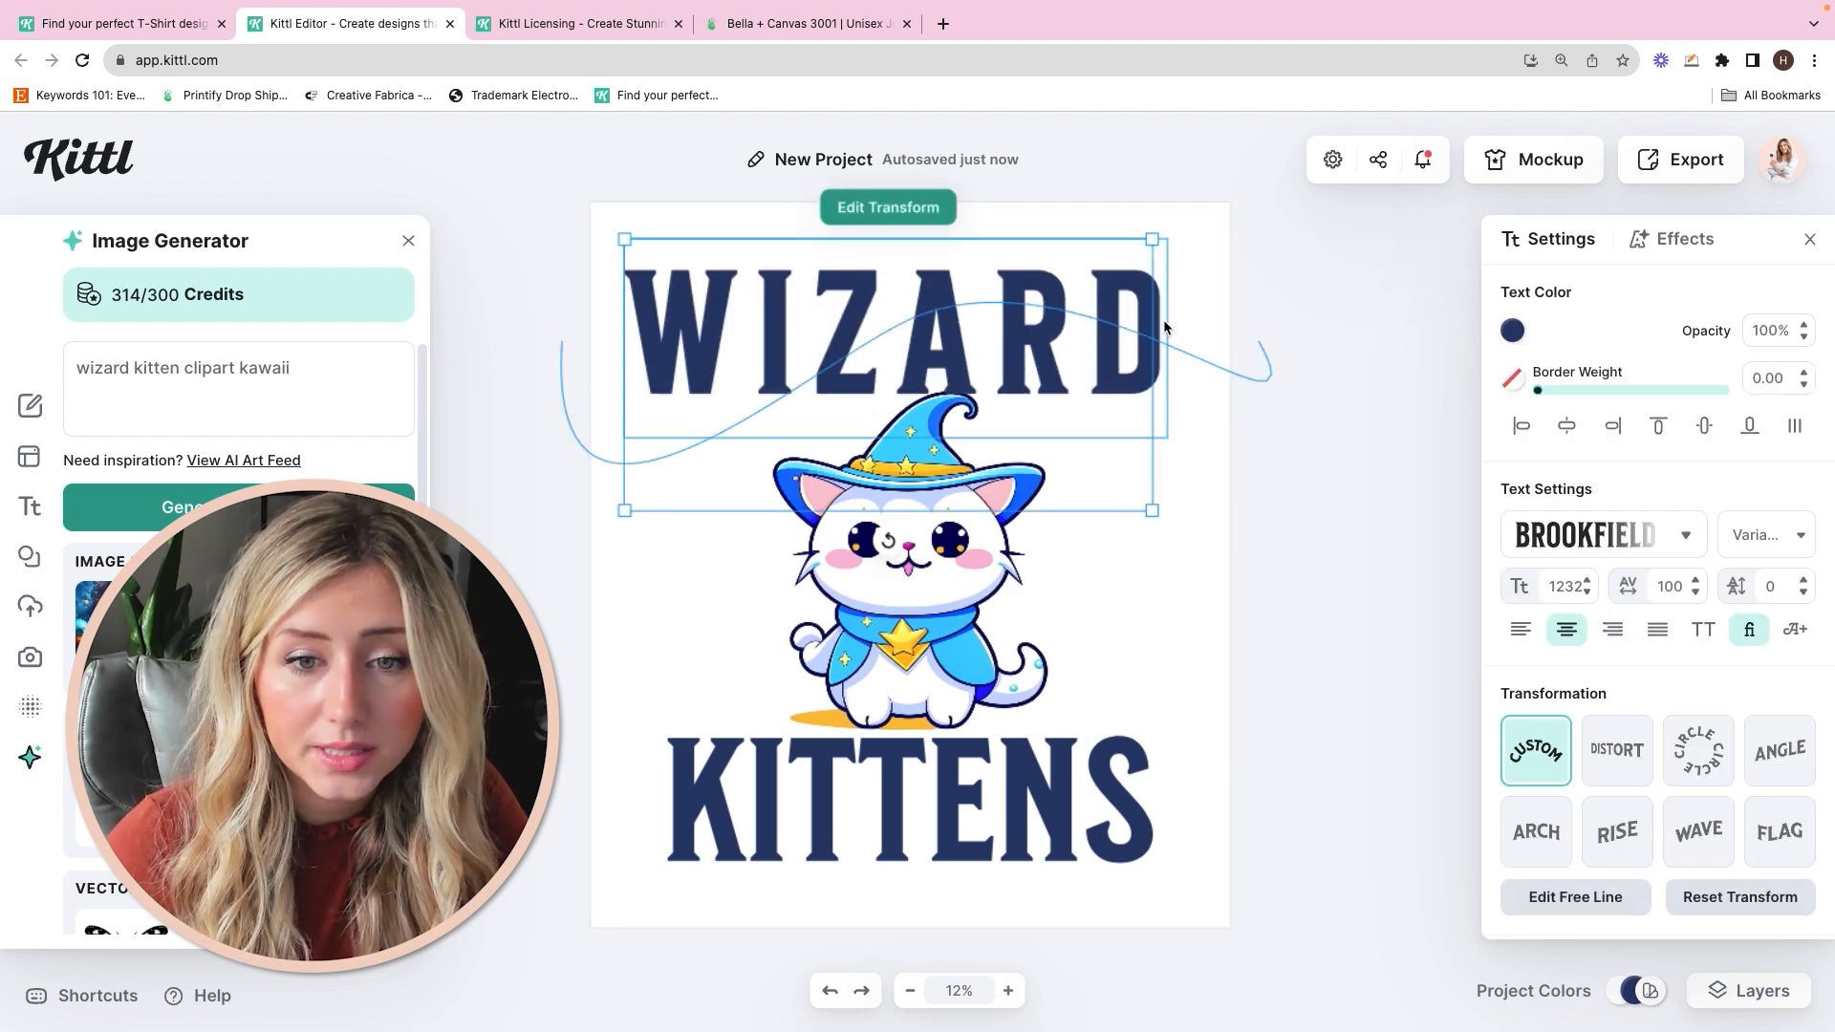
pyautogui.click(1551, 772)
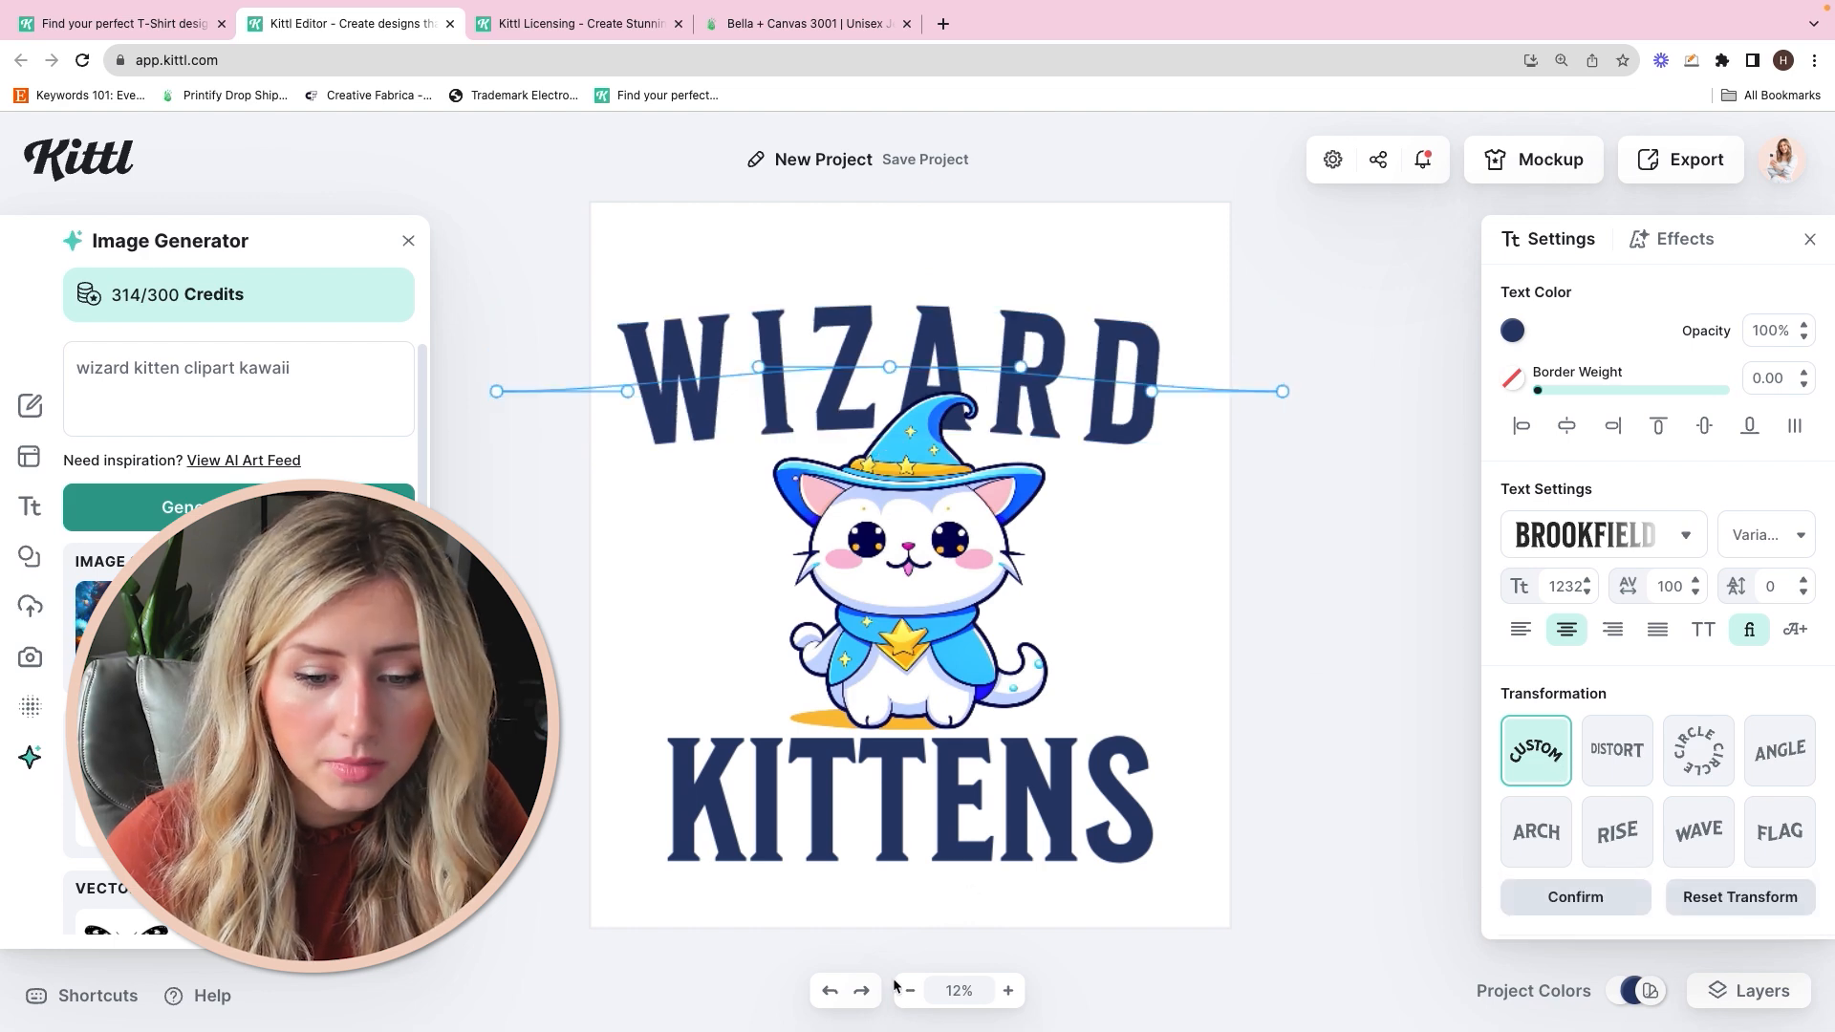
pyautogui.click(832, 993)
pyautogui.click(833, 995)
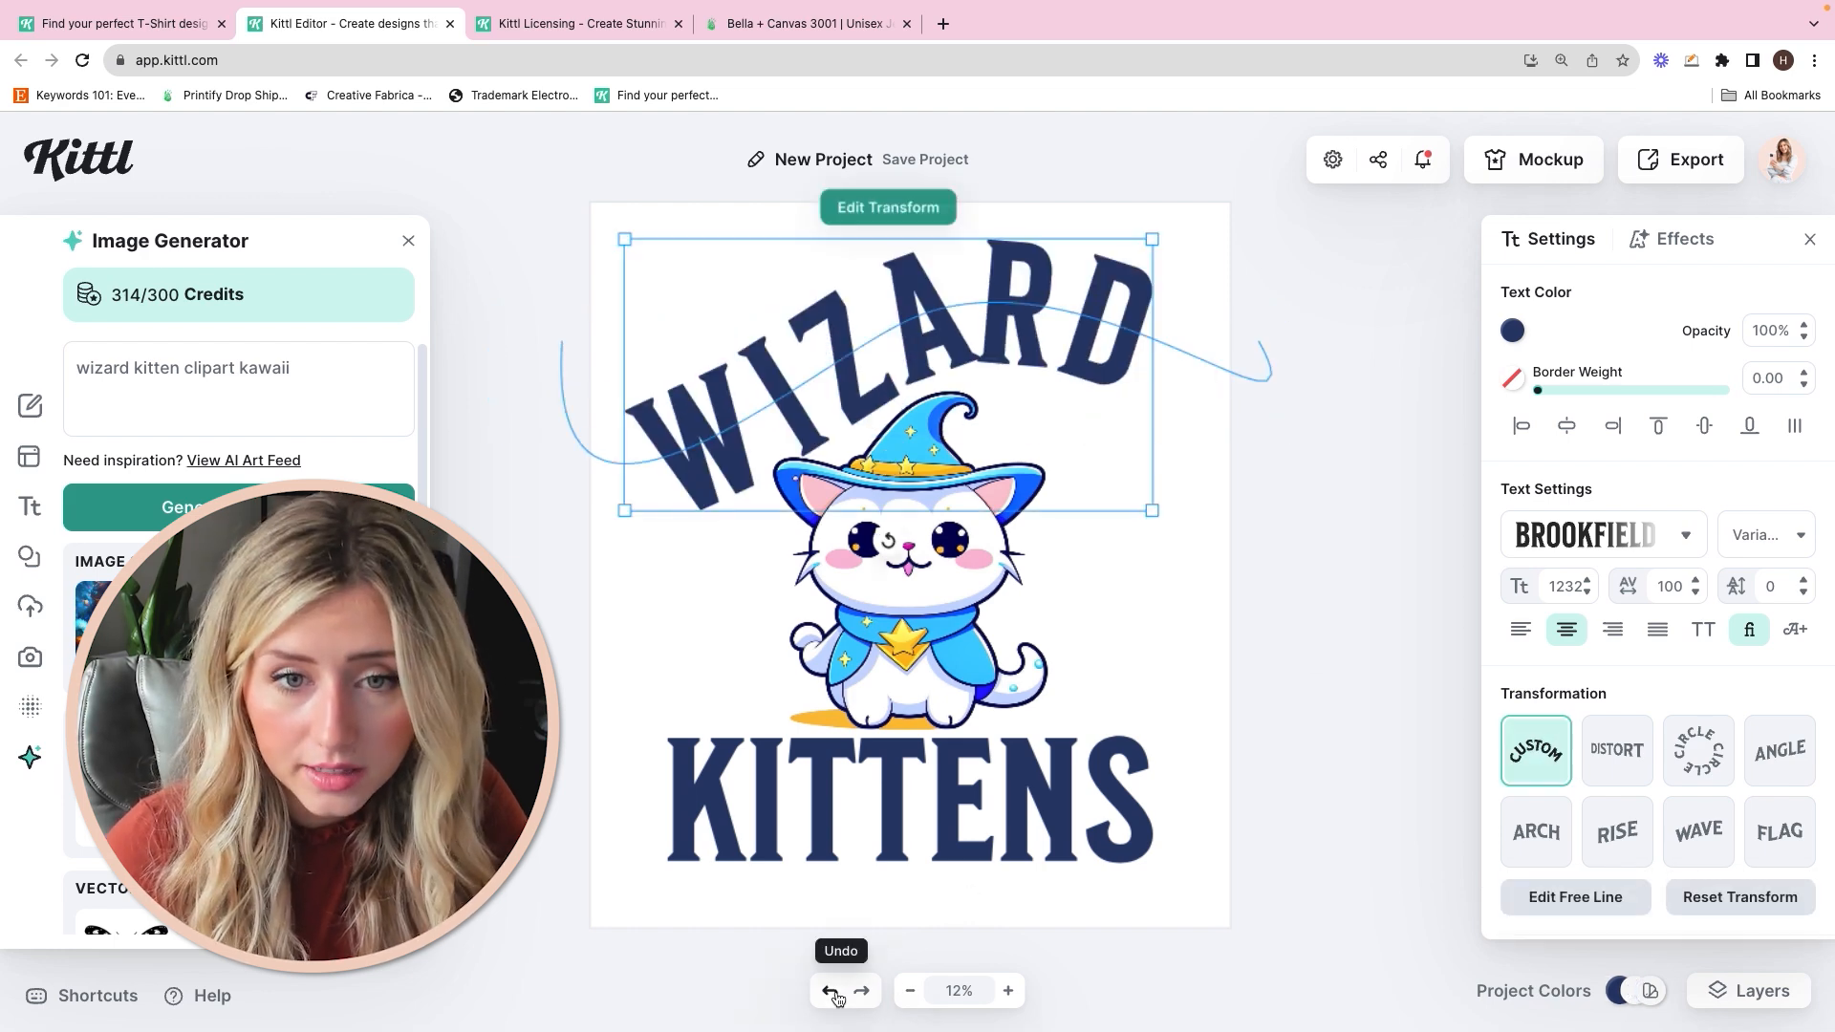
# Step: Reopen the custom curve of "WIZARD" and adjust its right half to even out the arch above the kitten
pyautogui.click(886, 211)
pyautogui.moveTo(1081, 237); pyautogui.dragTo(1098, 237)
pyautogui.moveTo(1258, 341); pyautogui.dragTo(1293, 361)
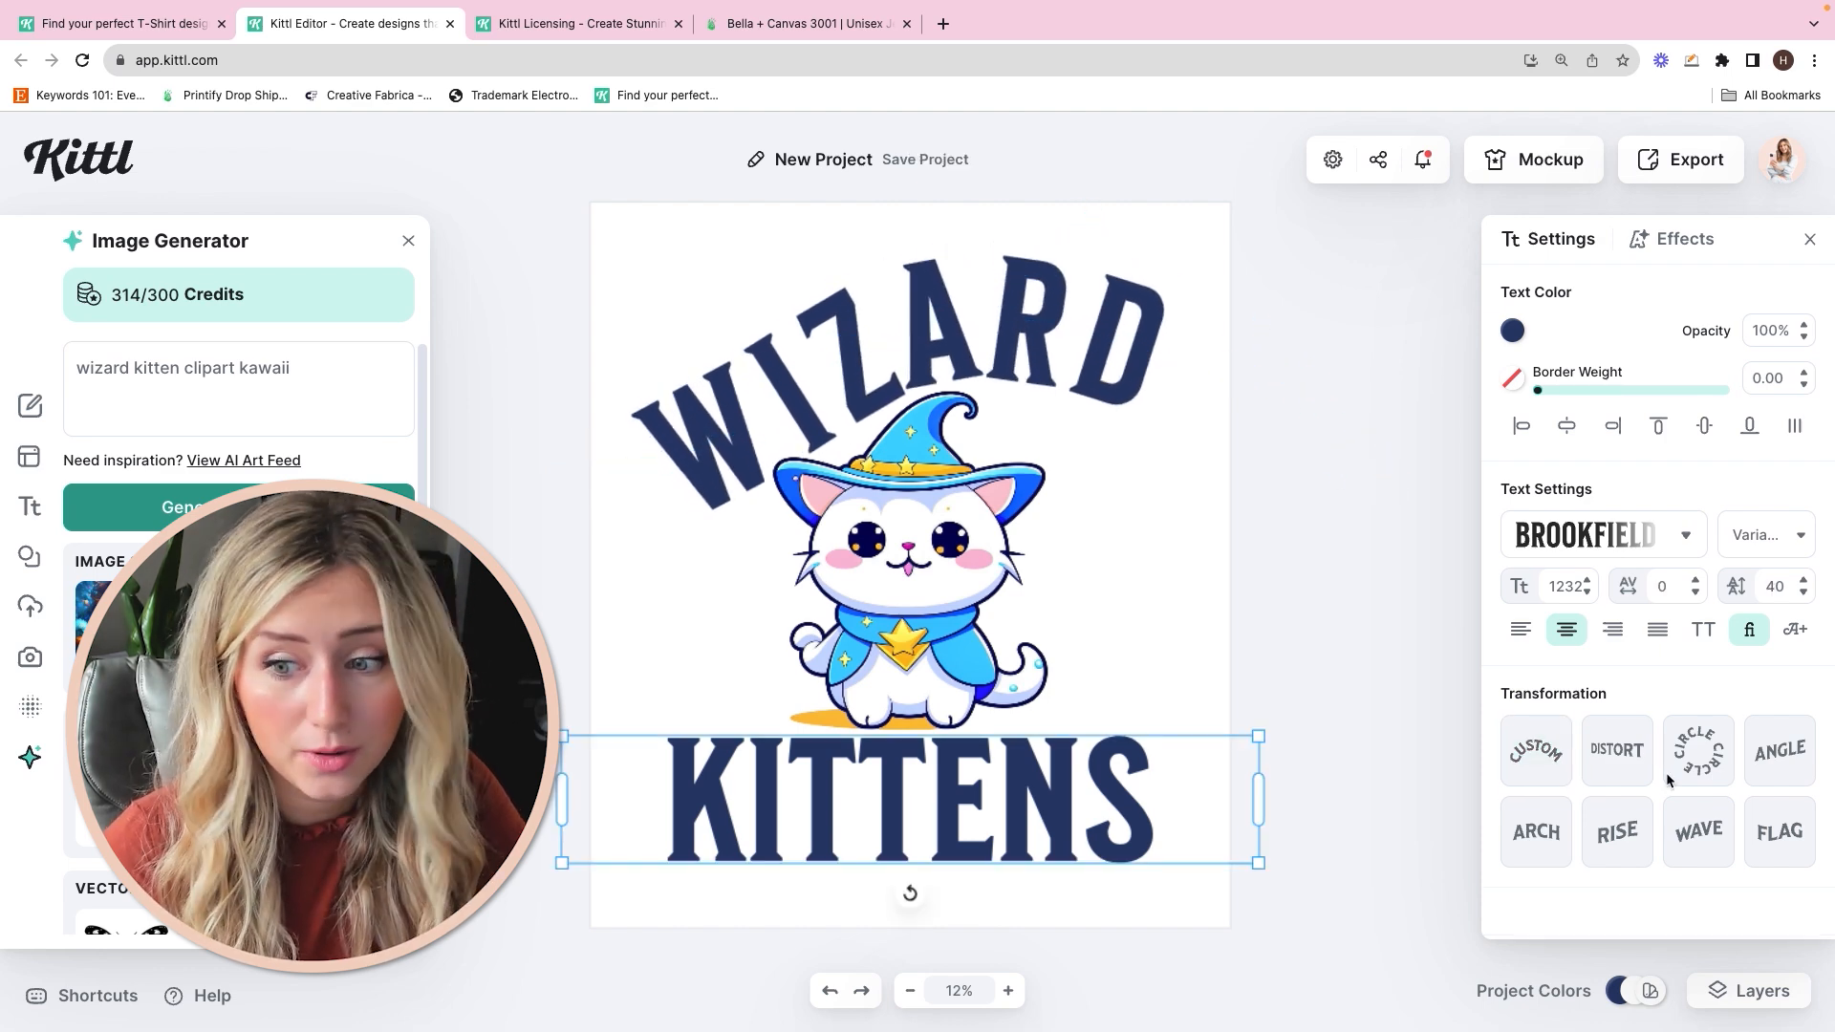
# Step: Try the Circle, Arch, Rise, Wave and Flag transformations on the "KITTENS" text and apply Angle
pyautogui.click(1715, 762)
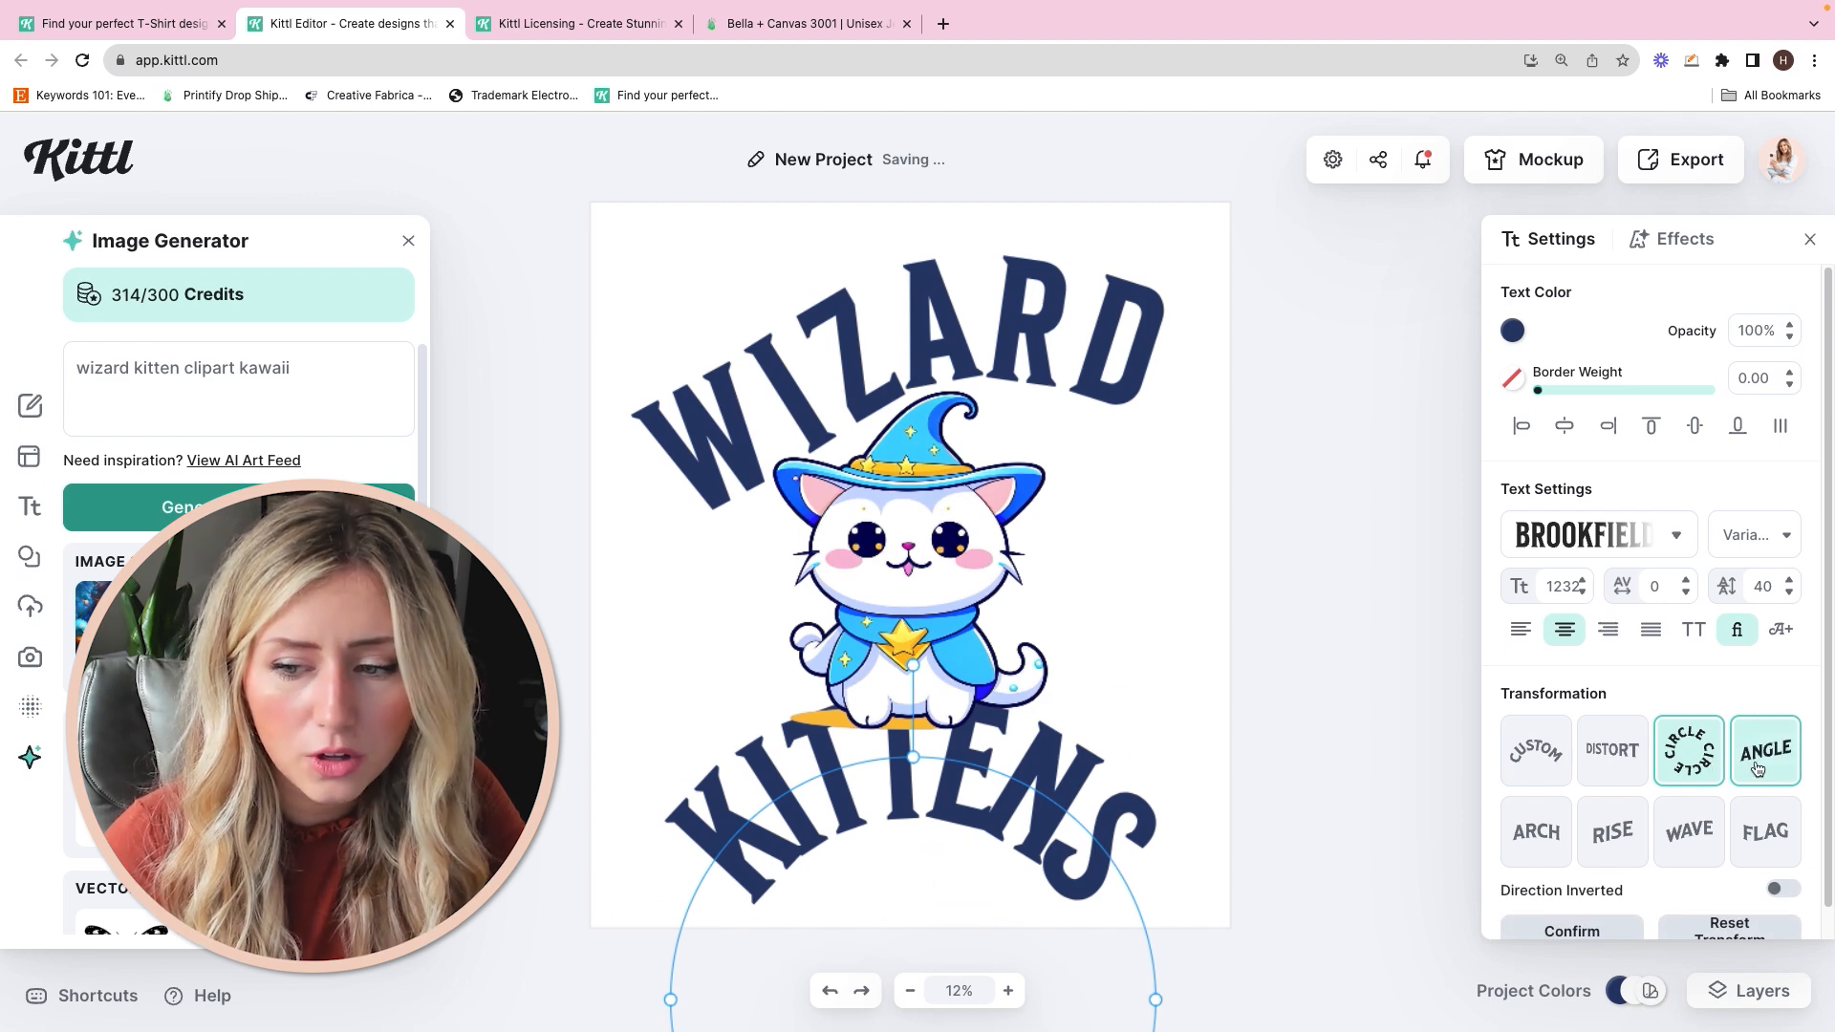
pyautogui.click(1757, 769)
pyautogui.click(1536, 831)
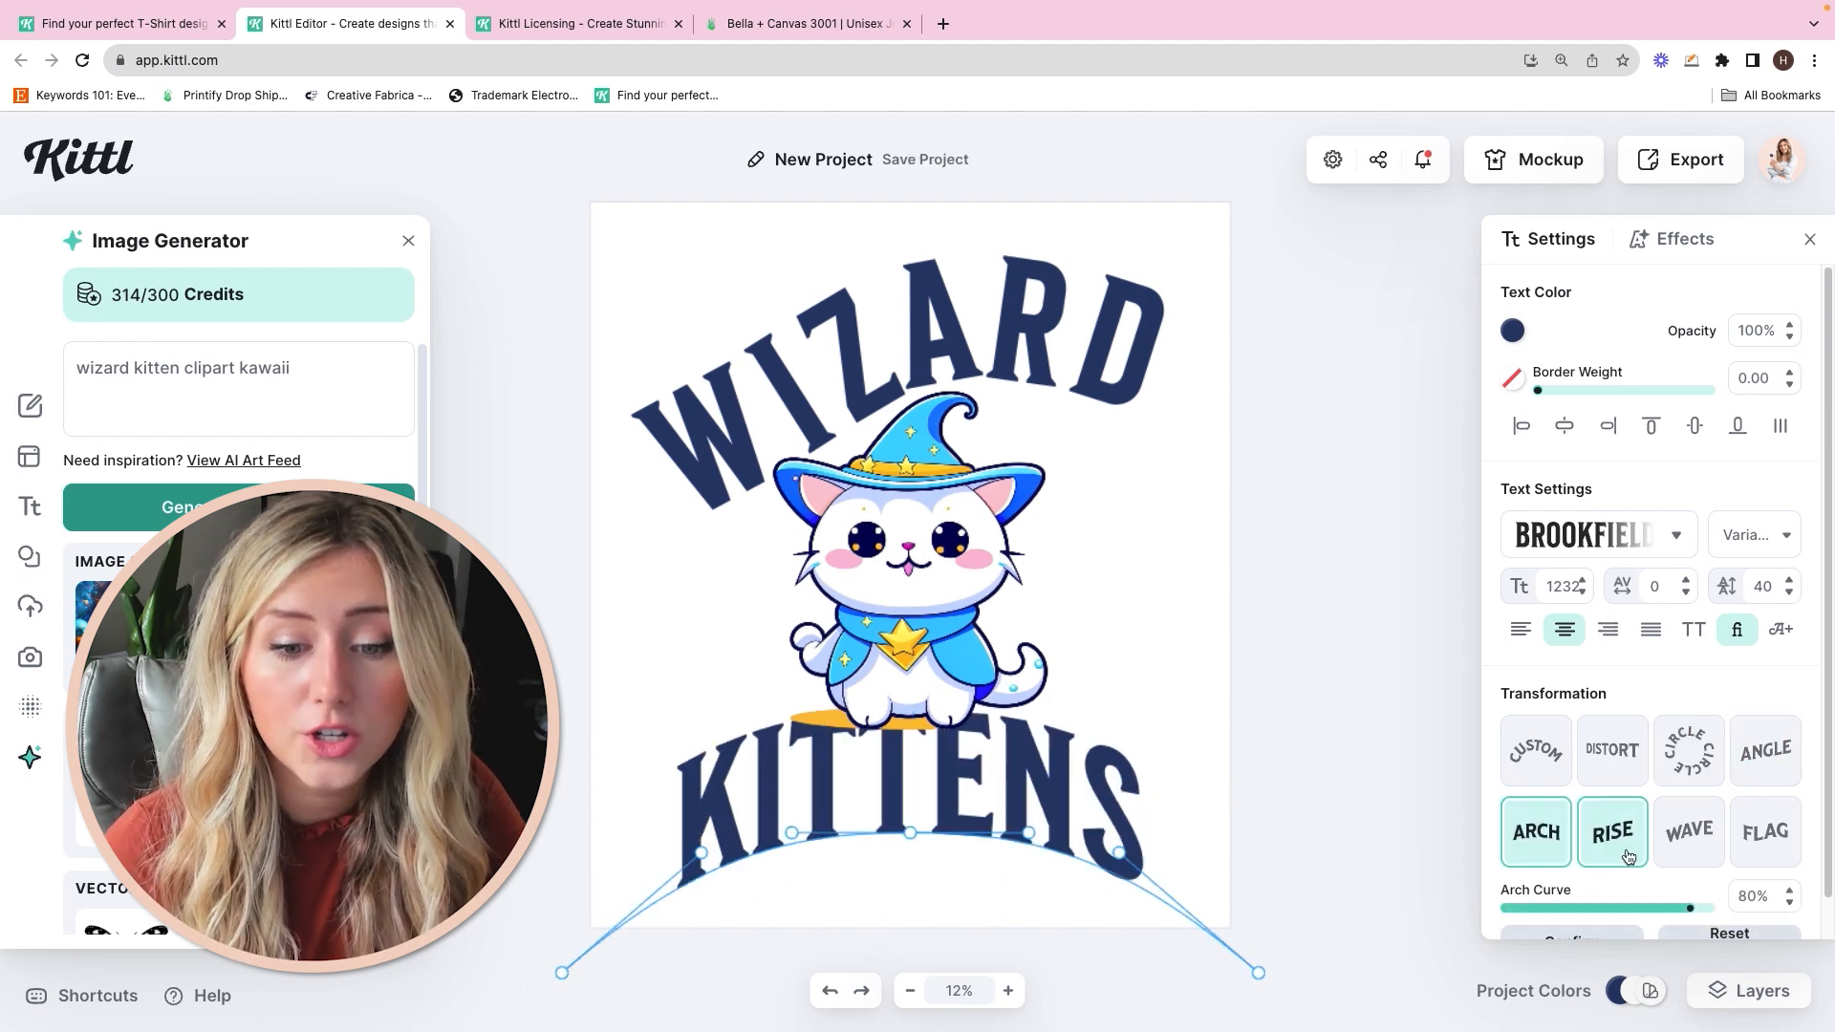
pyautogui.click(1613, 831)
pyautogui.click(1715, 846)
pyautogui.click(1765, 832)
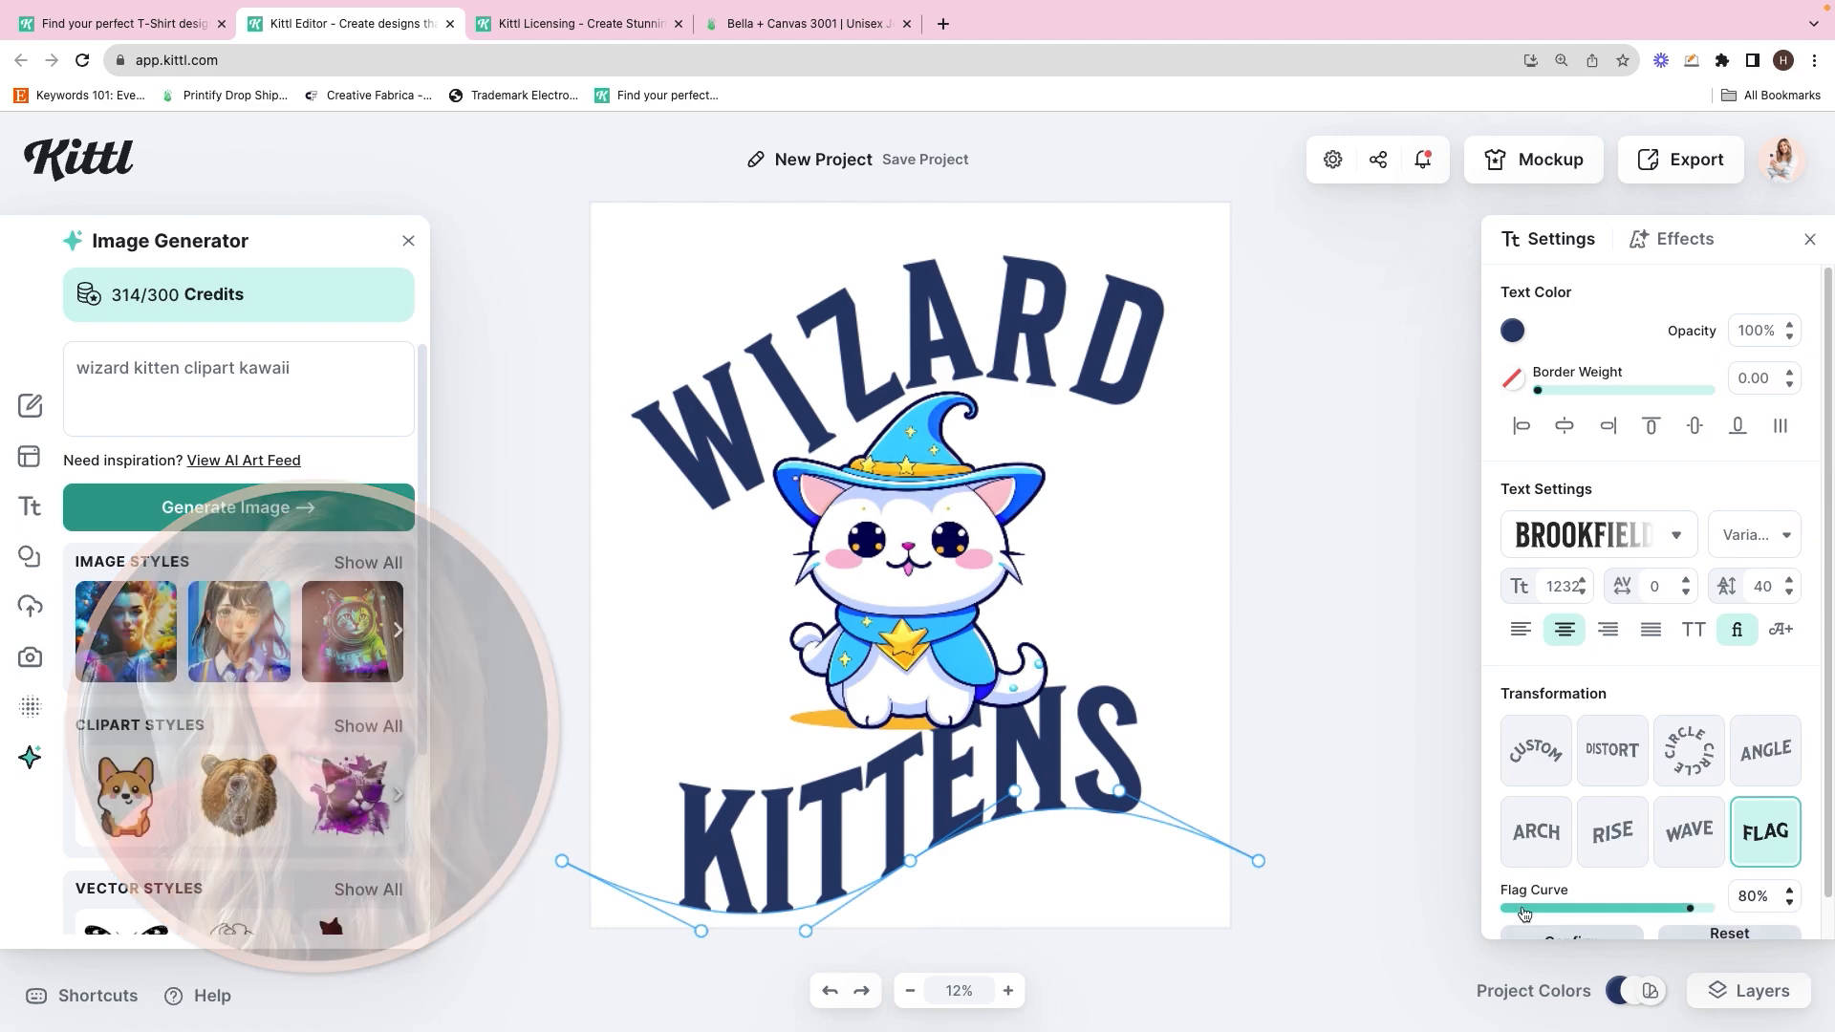
pyautogui.click(1765, 750)
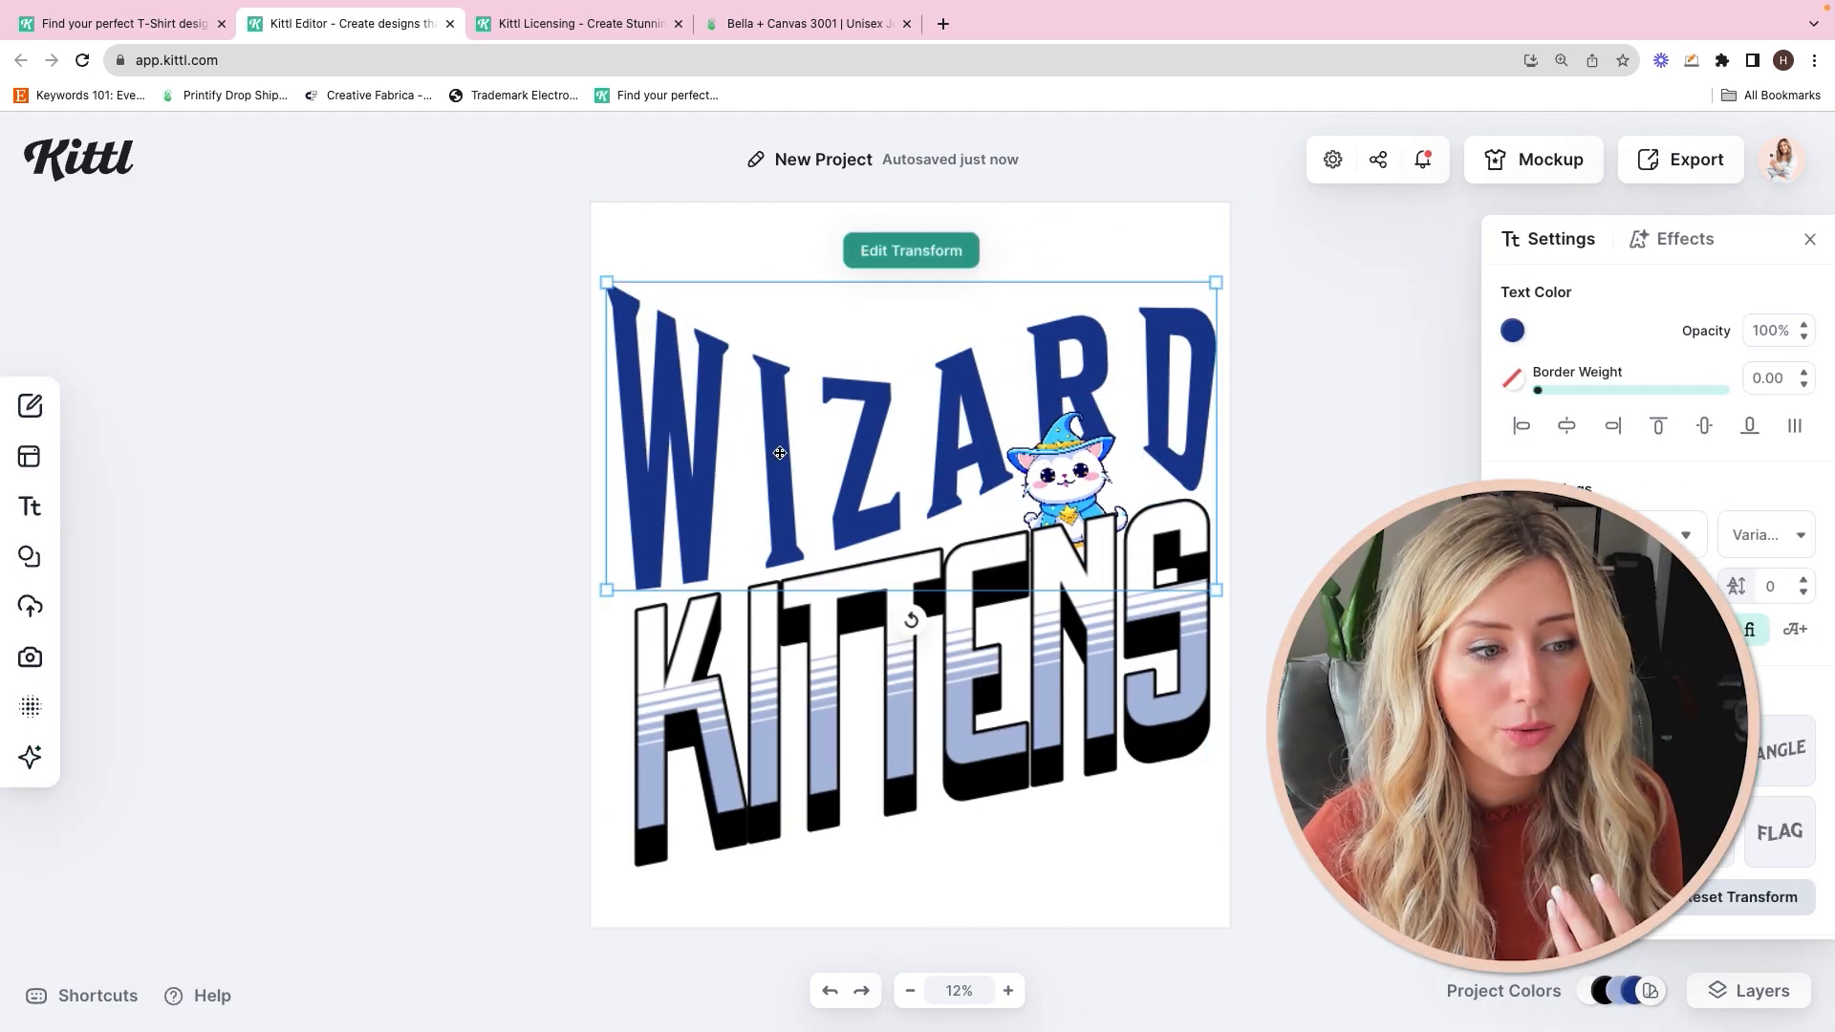
# Step: Browse the texture library's grunge, paper, pattern and crack categories and apply a grunge texture to the artboard
pyautogui.click(30, 707)
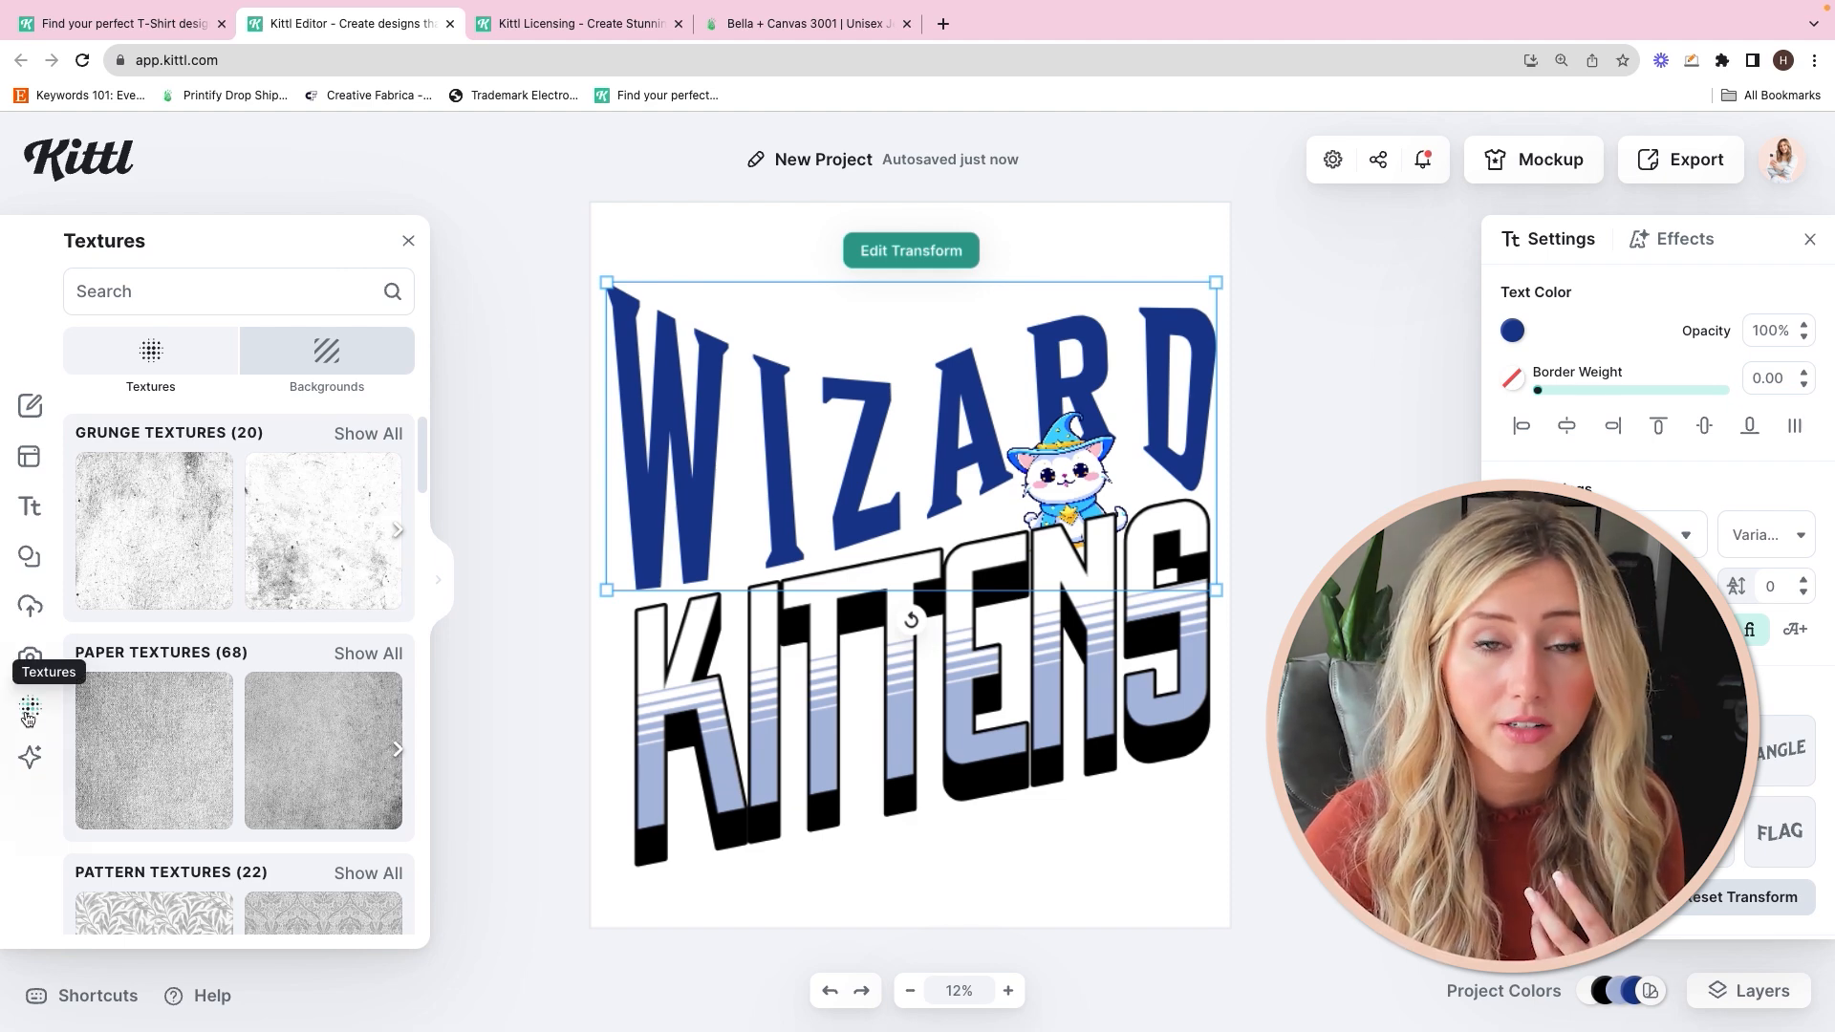
pyautogui.scroll(-5, 233, 695)
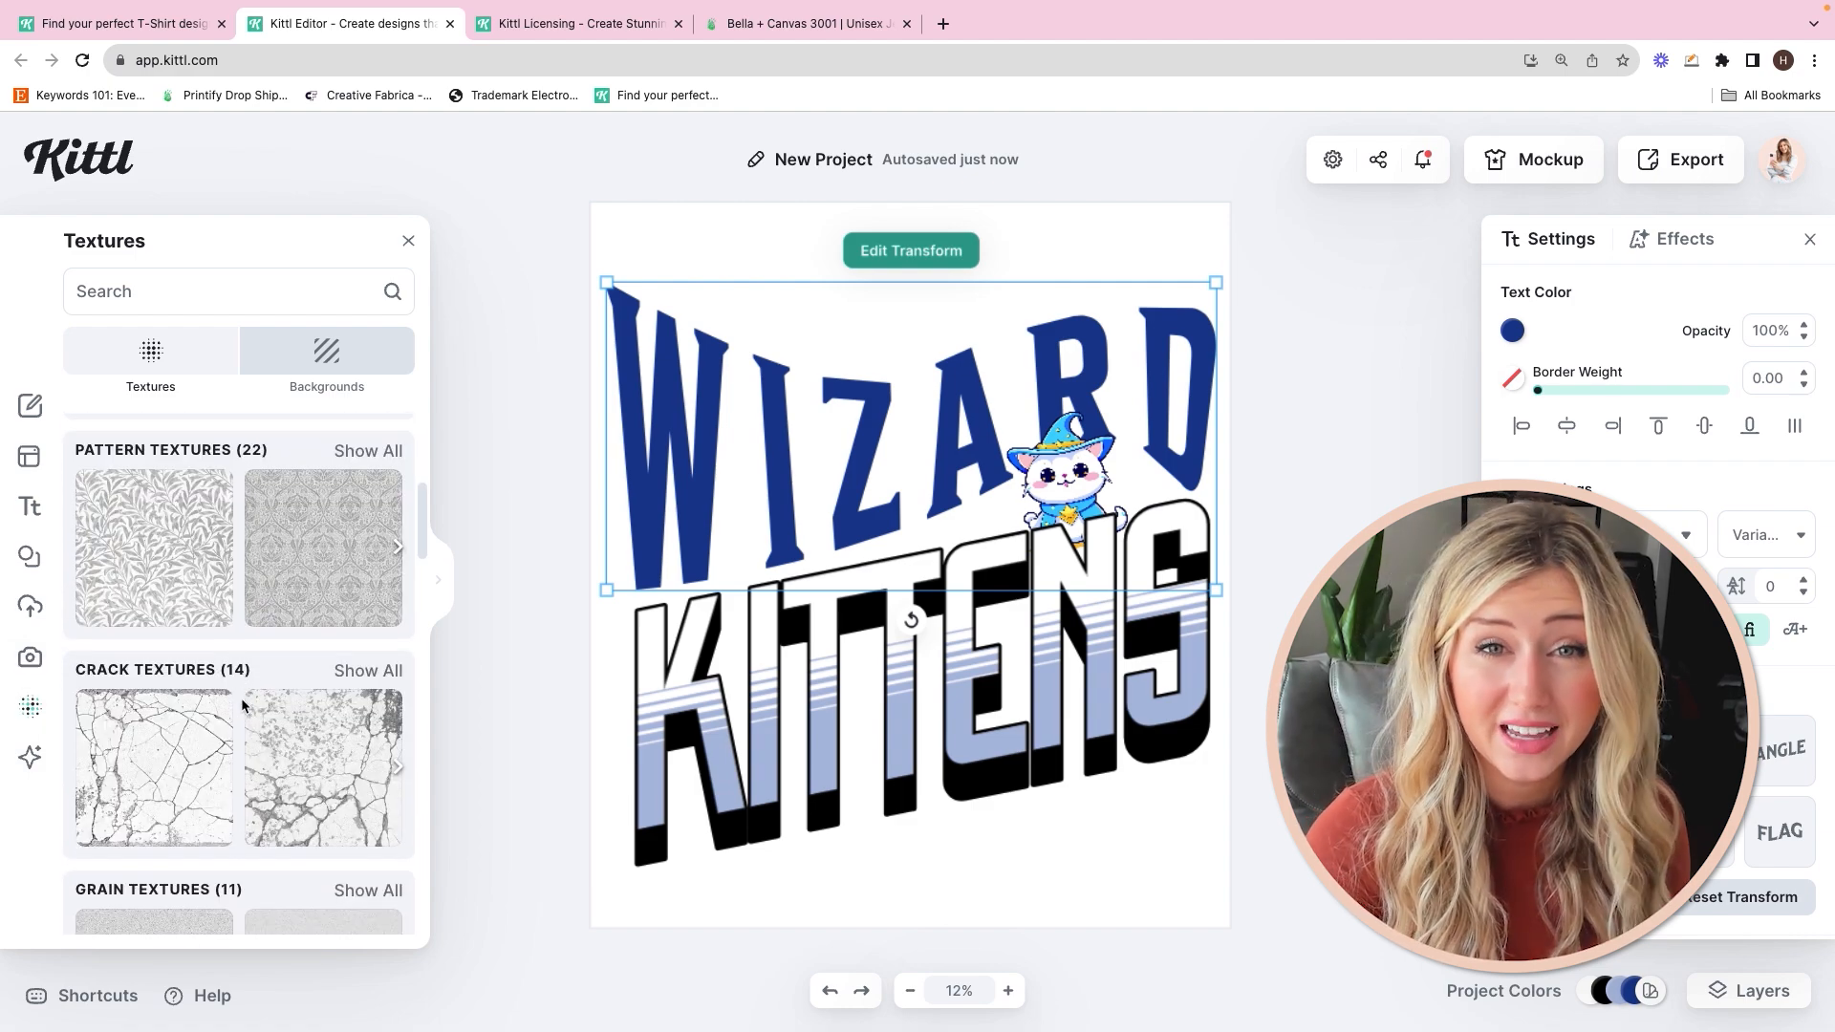
pyautogui.scroll(-5, 237, 692)
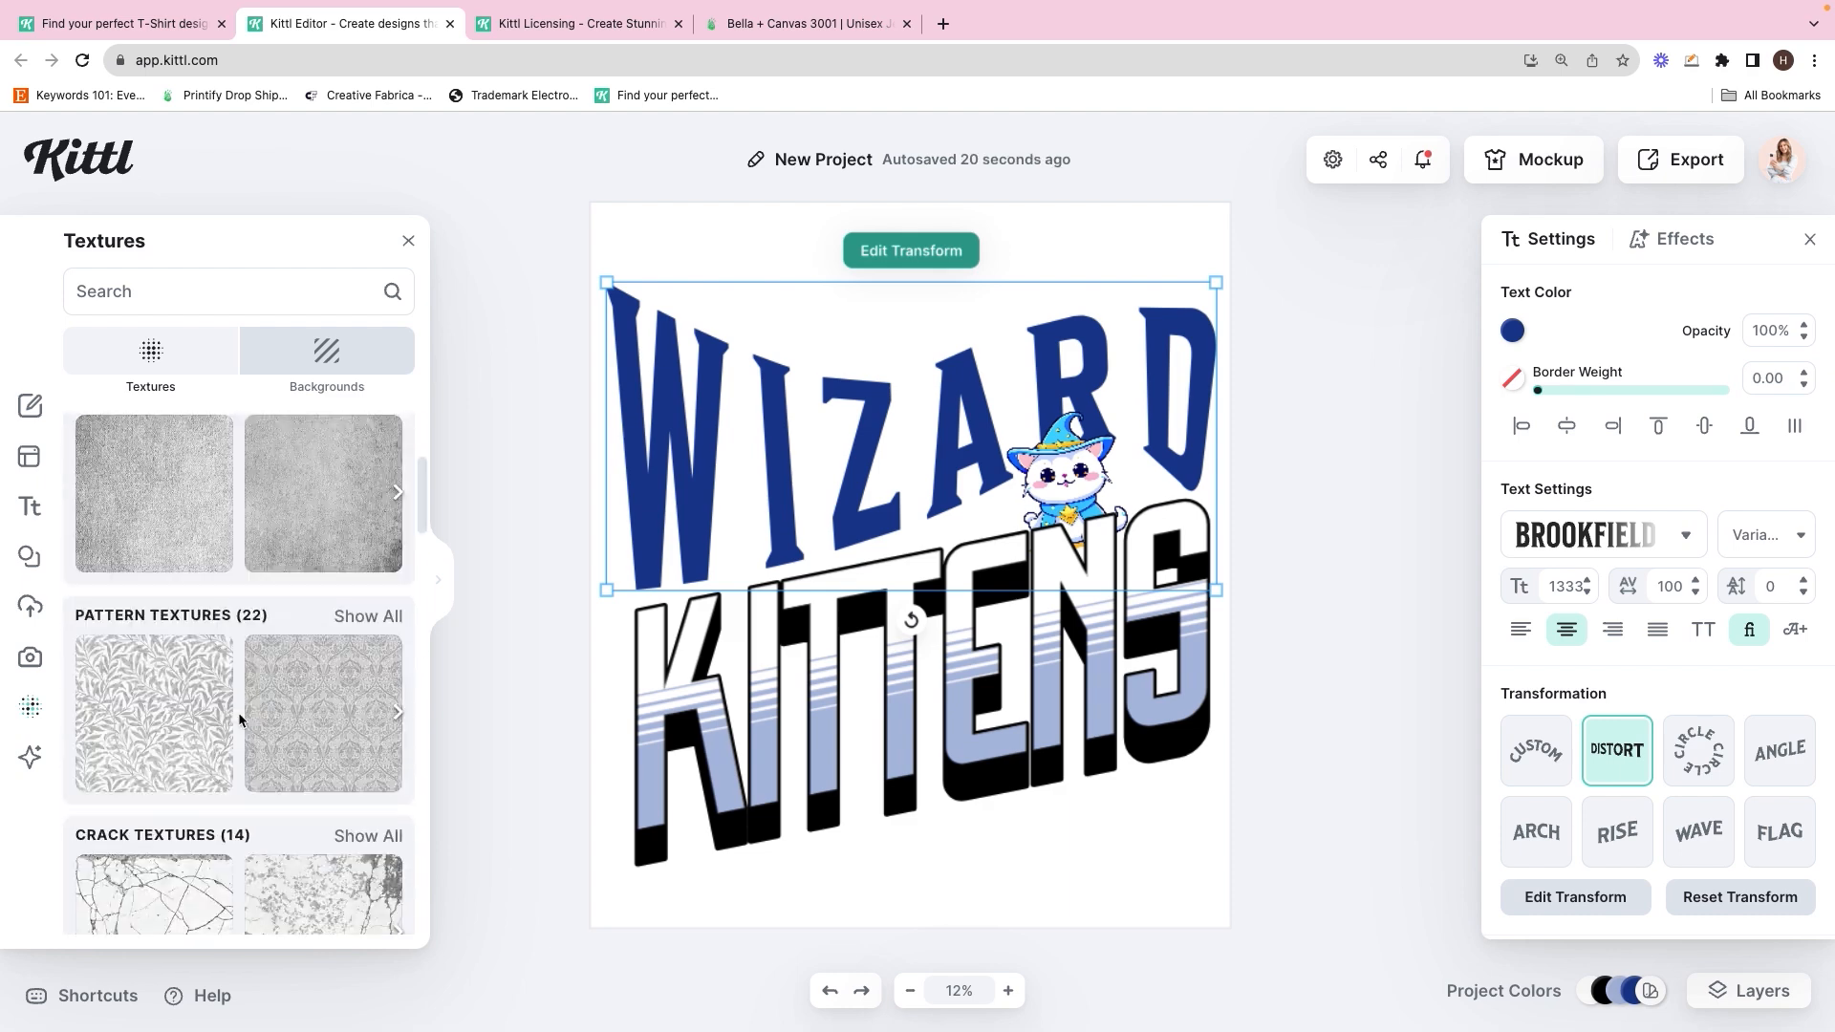
pyautogui.scroll(5, 237, 691)
pyautogui.click(368, 450)
pyautogui.click(217, 569)
pyautogui.click(1753, 481)
pyautogui.click(1753, 483)
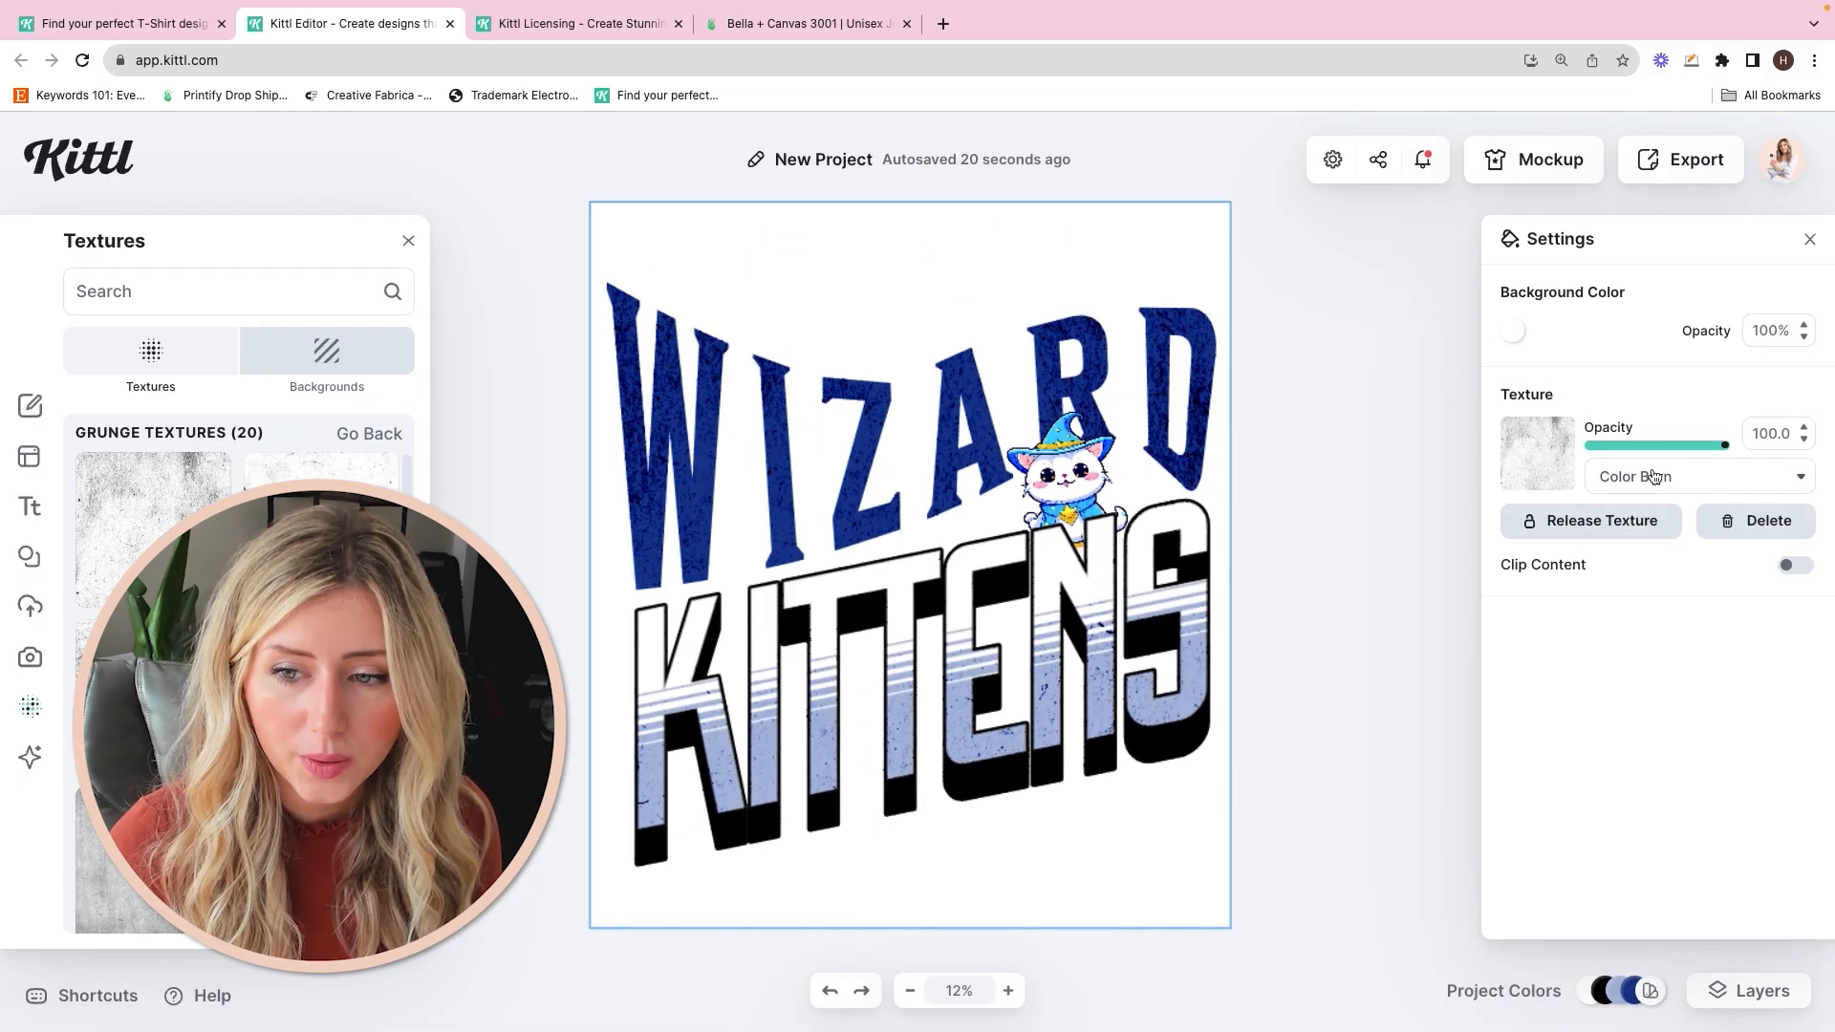
# Step: Try the Normal and Soft Light blend modes on the grunge texture and set it to Alpha Mask
pyautogui.click(1656, 476)
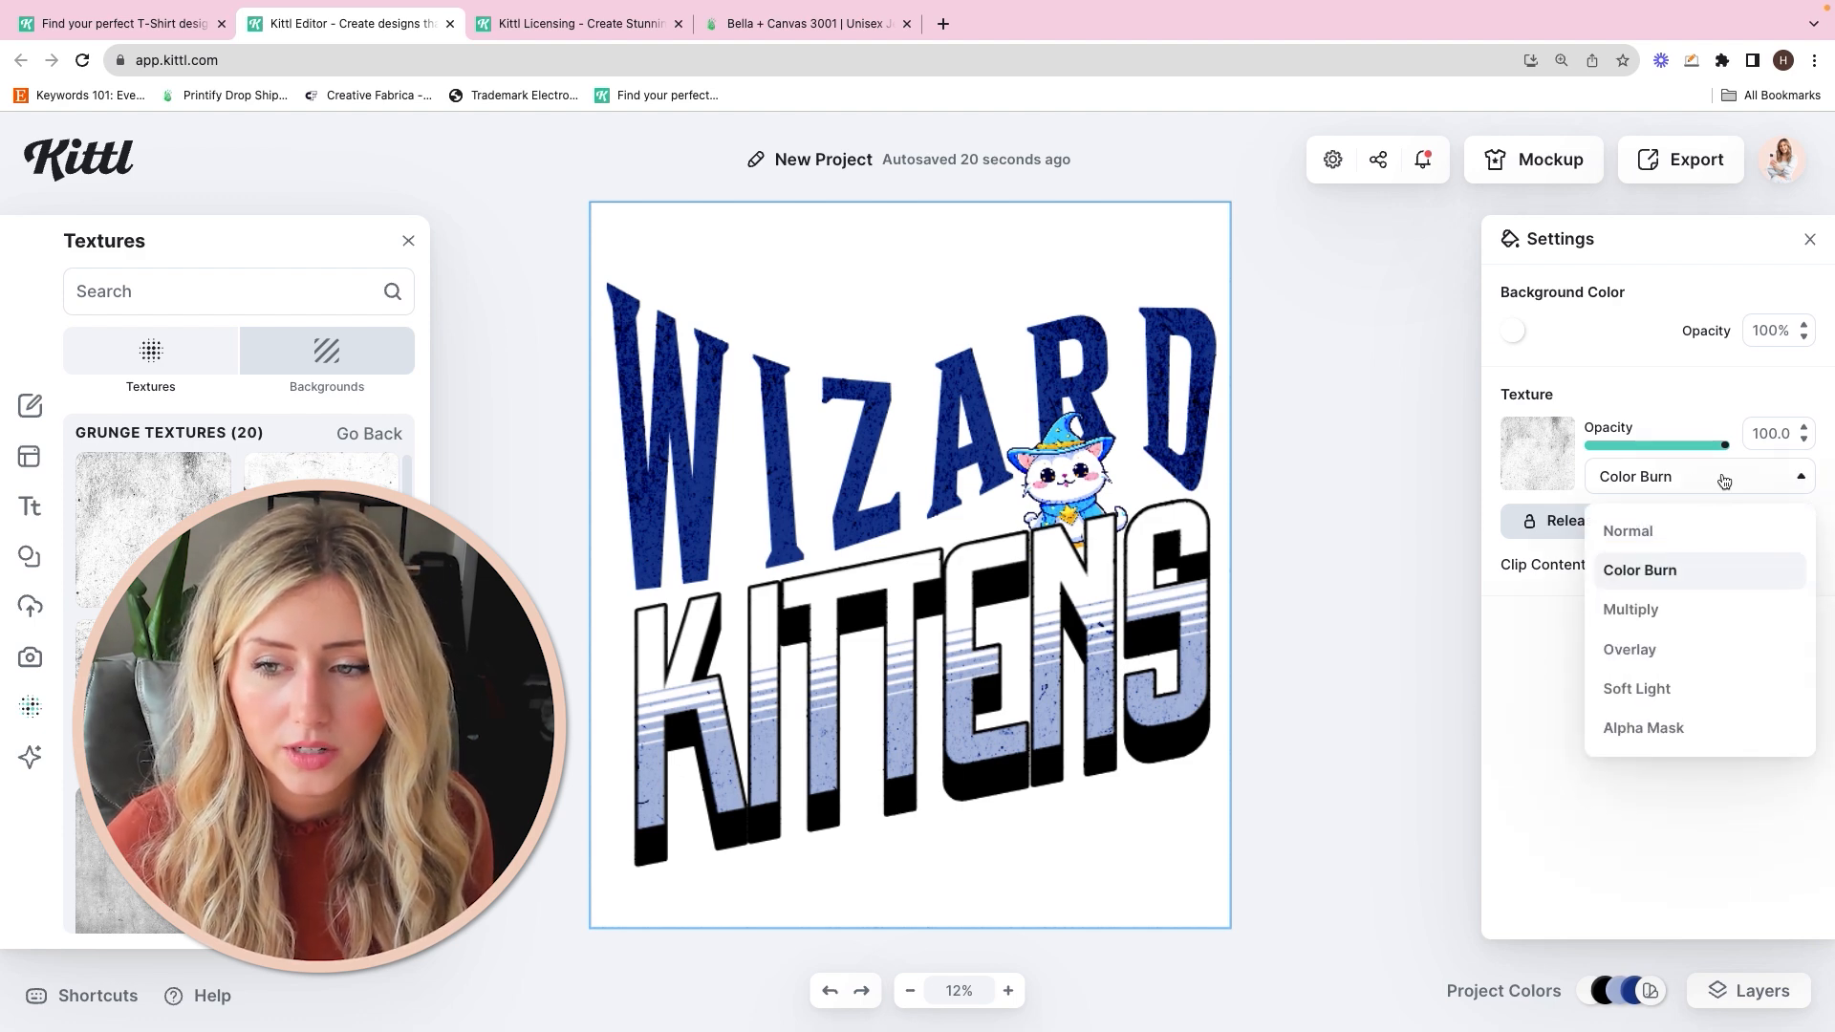
pyautogui.click(1630, 531)
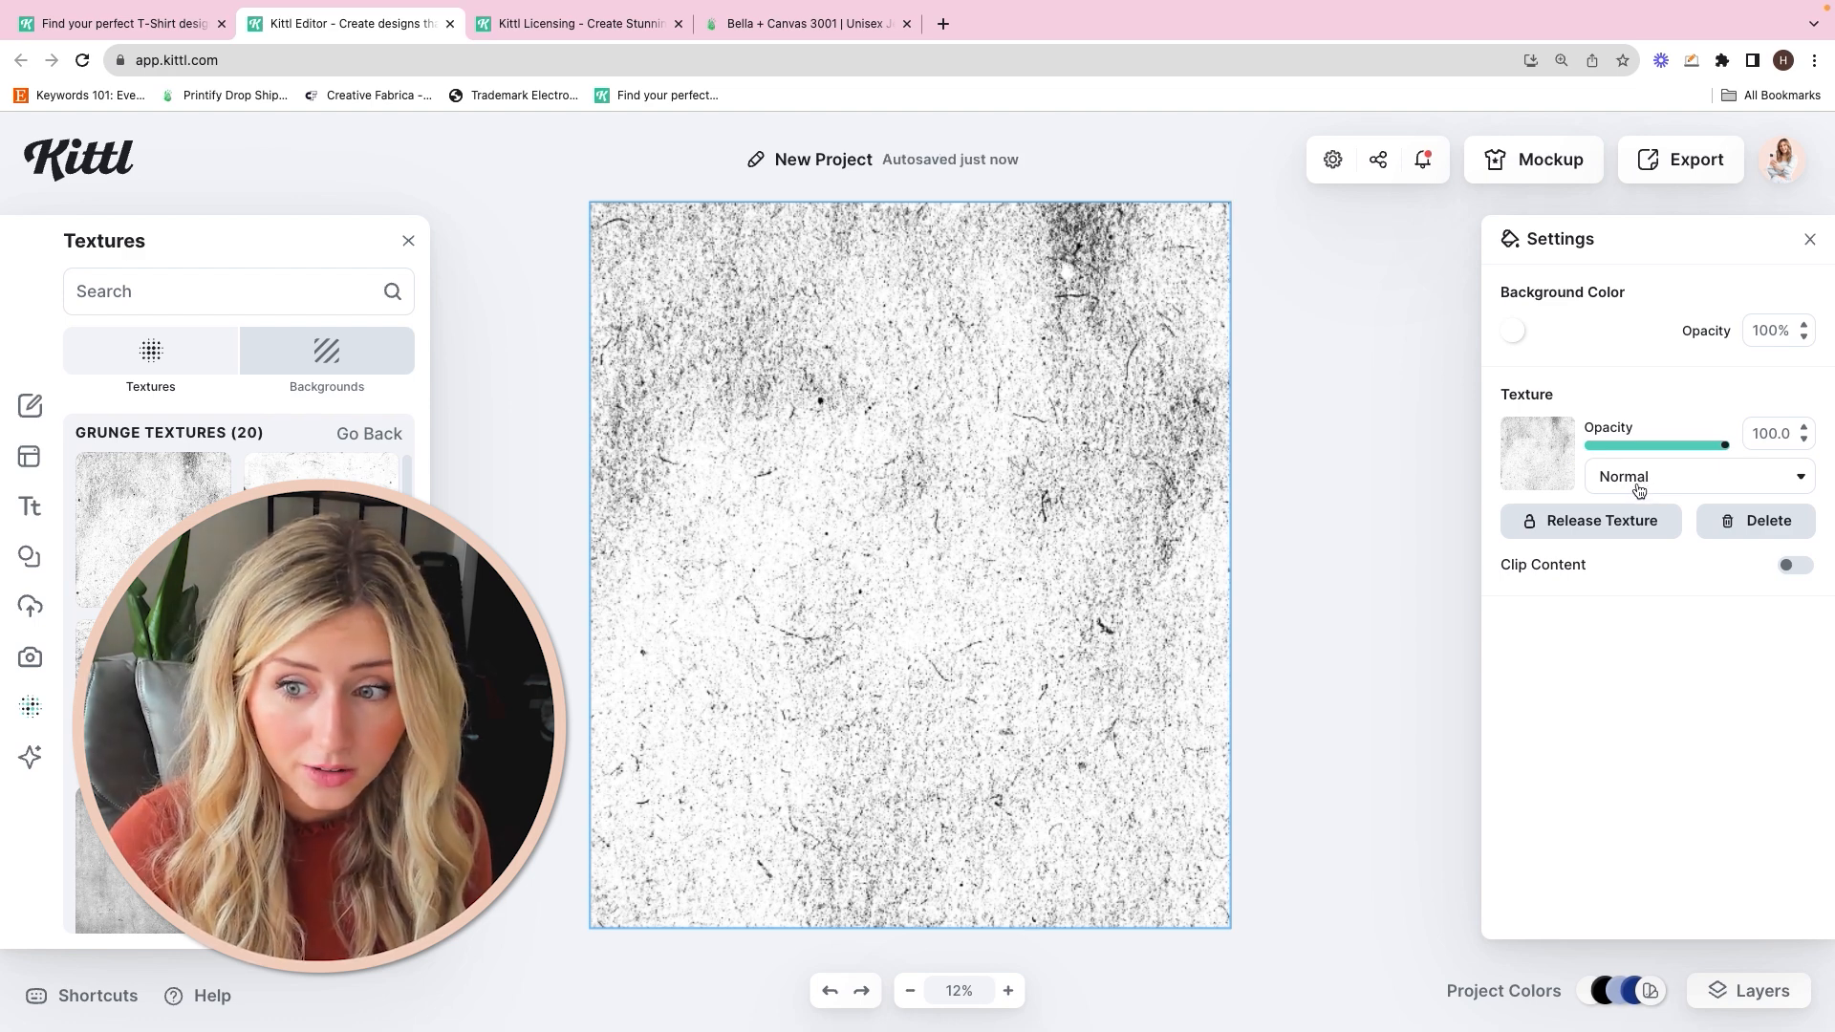
pyautogui.click(1638, 487)
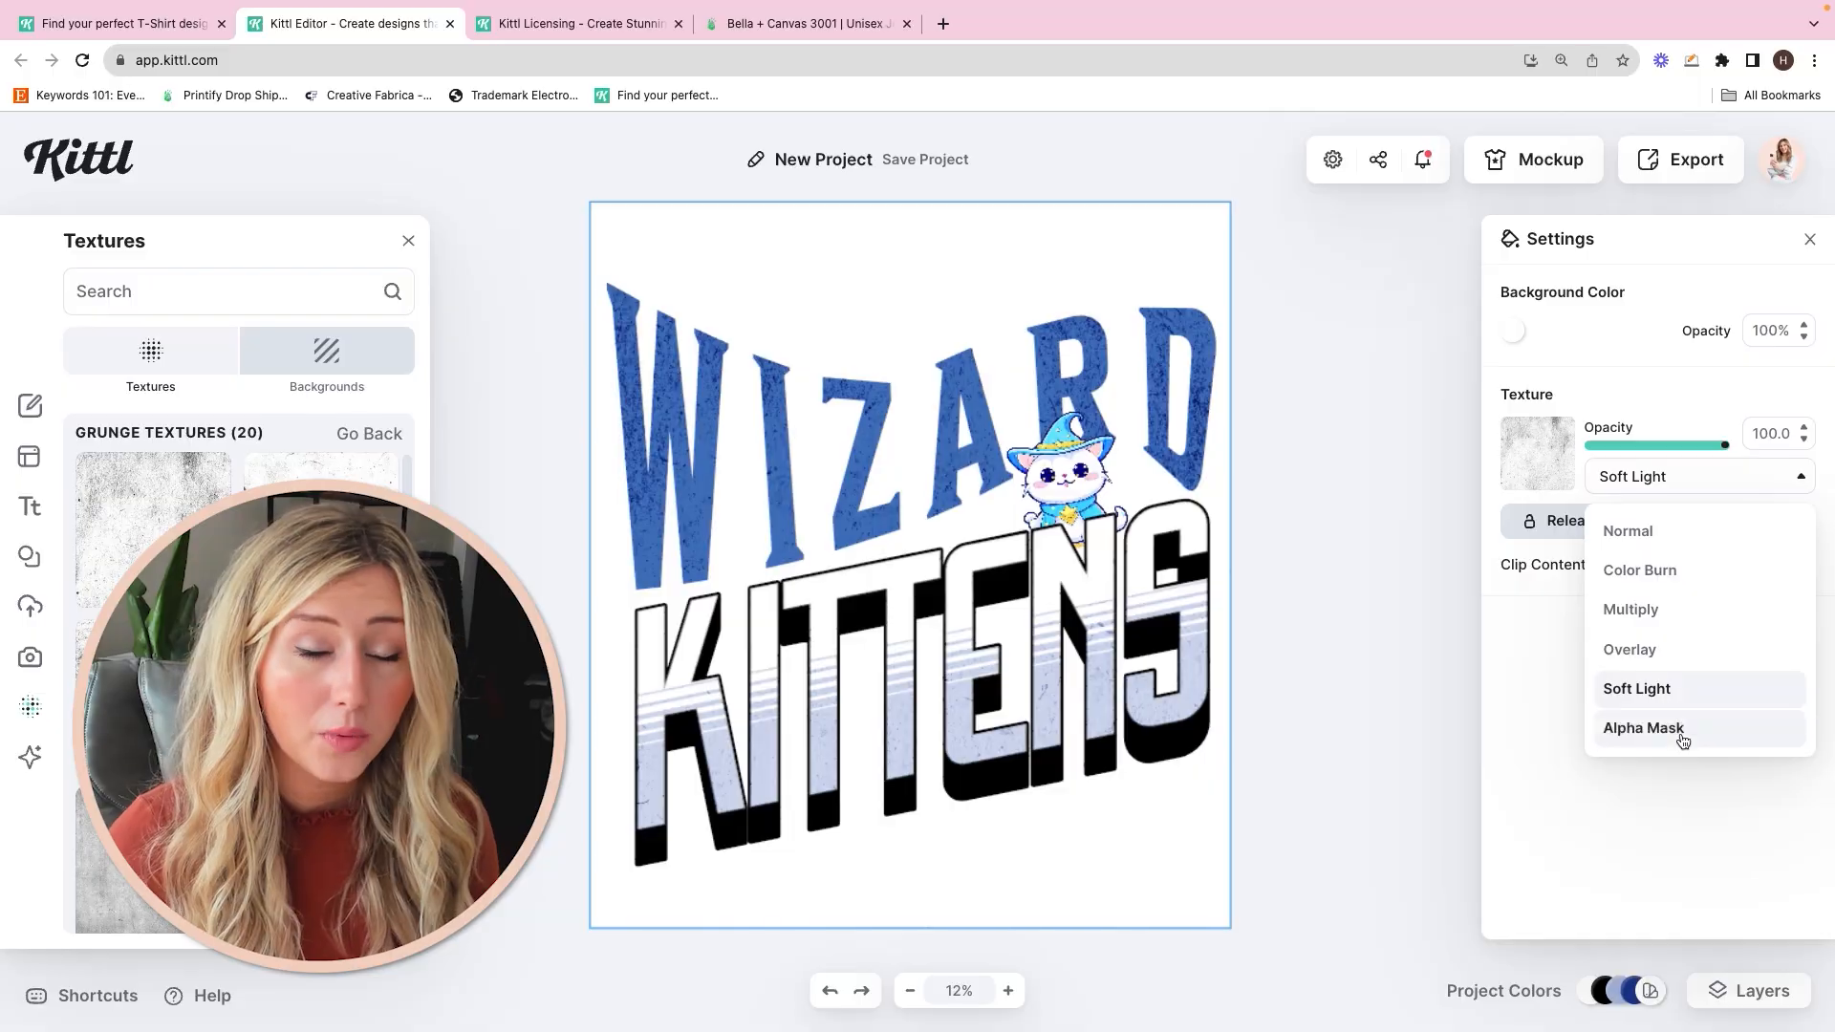
pyautogui.click(1692, 728)
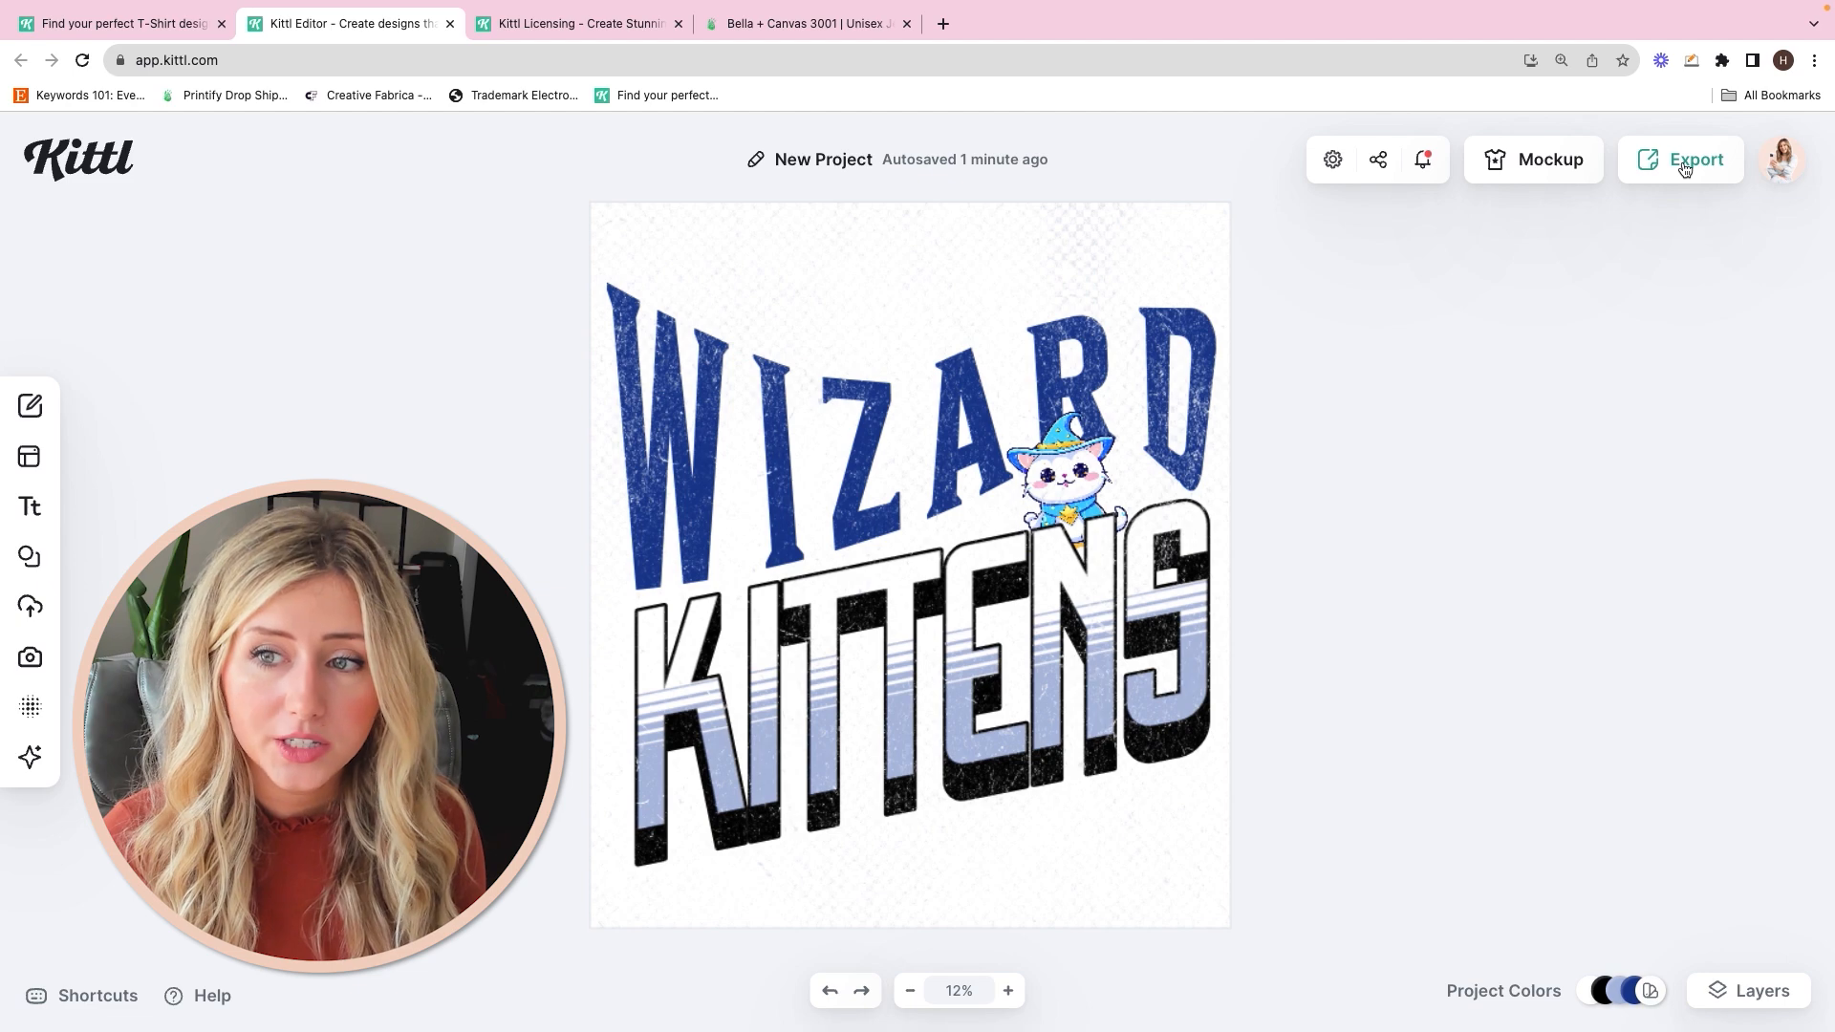
# Step: Export the design as a PNG with Remove Background and Optimize Quality turned on
pyautogui.click(1684, 169)
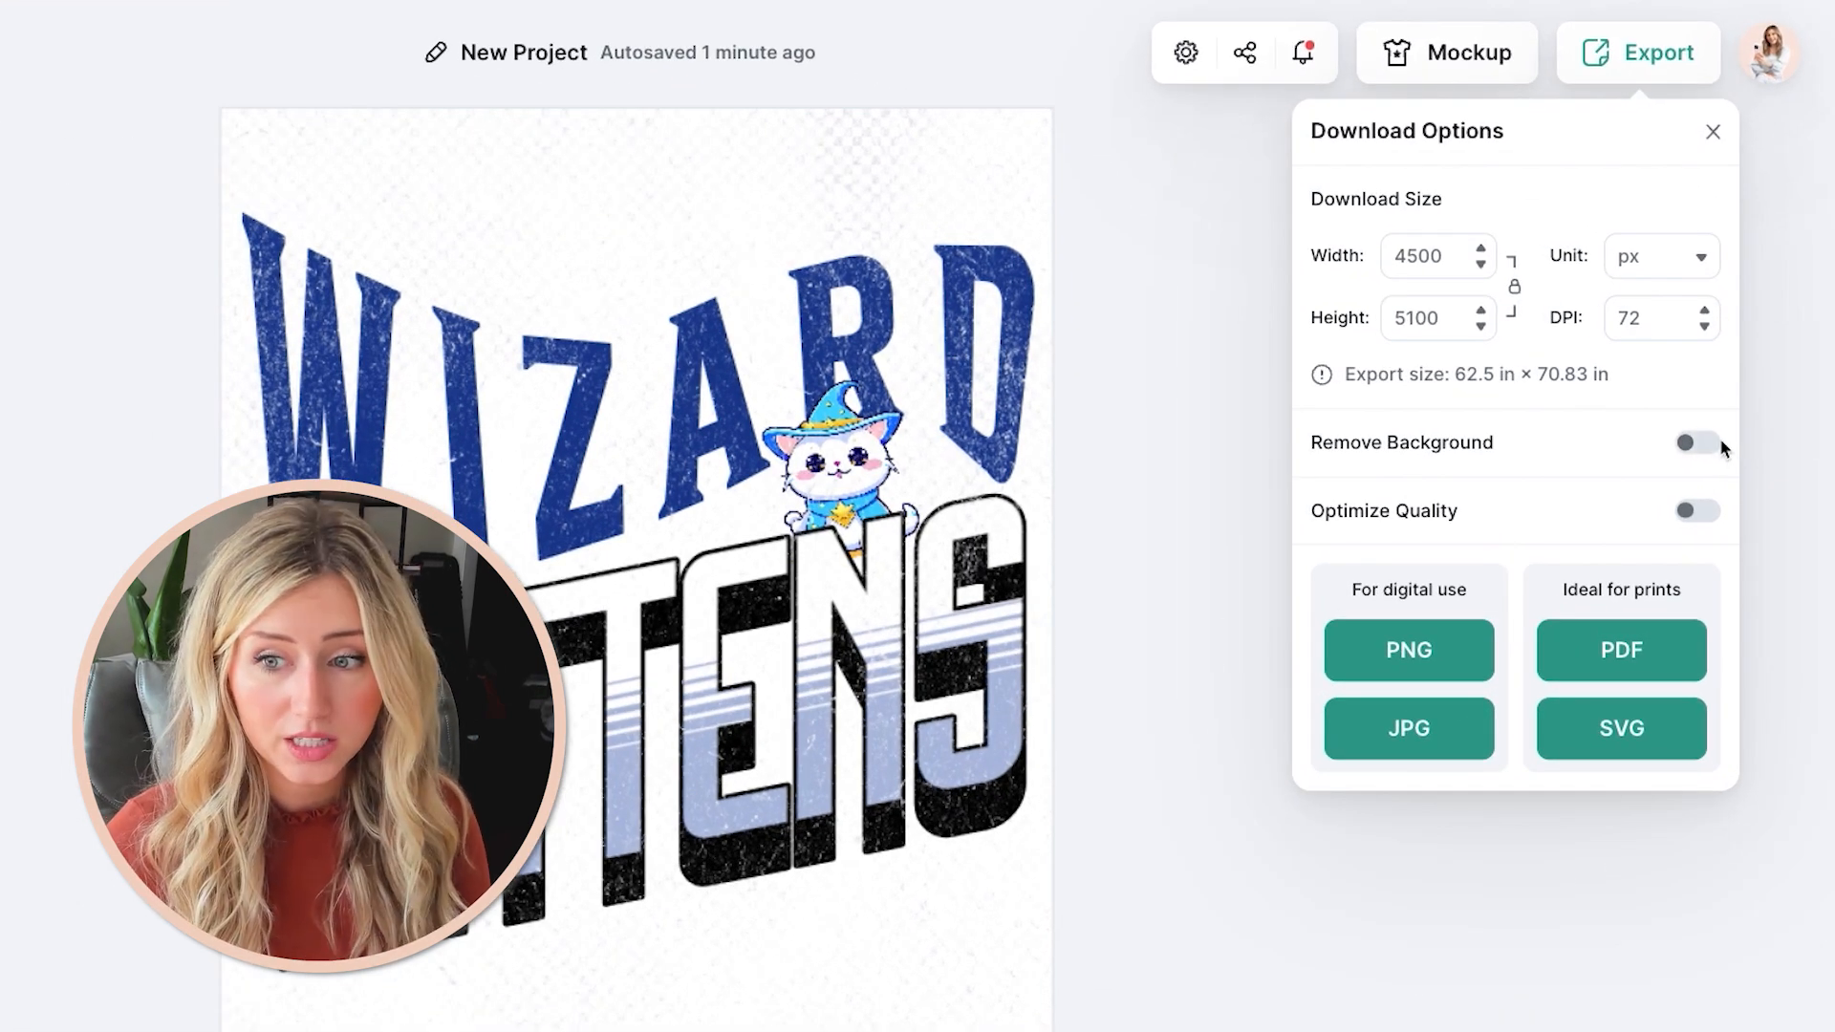
pyautogui.click(1704, 453)
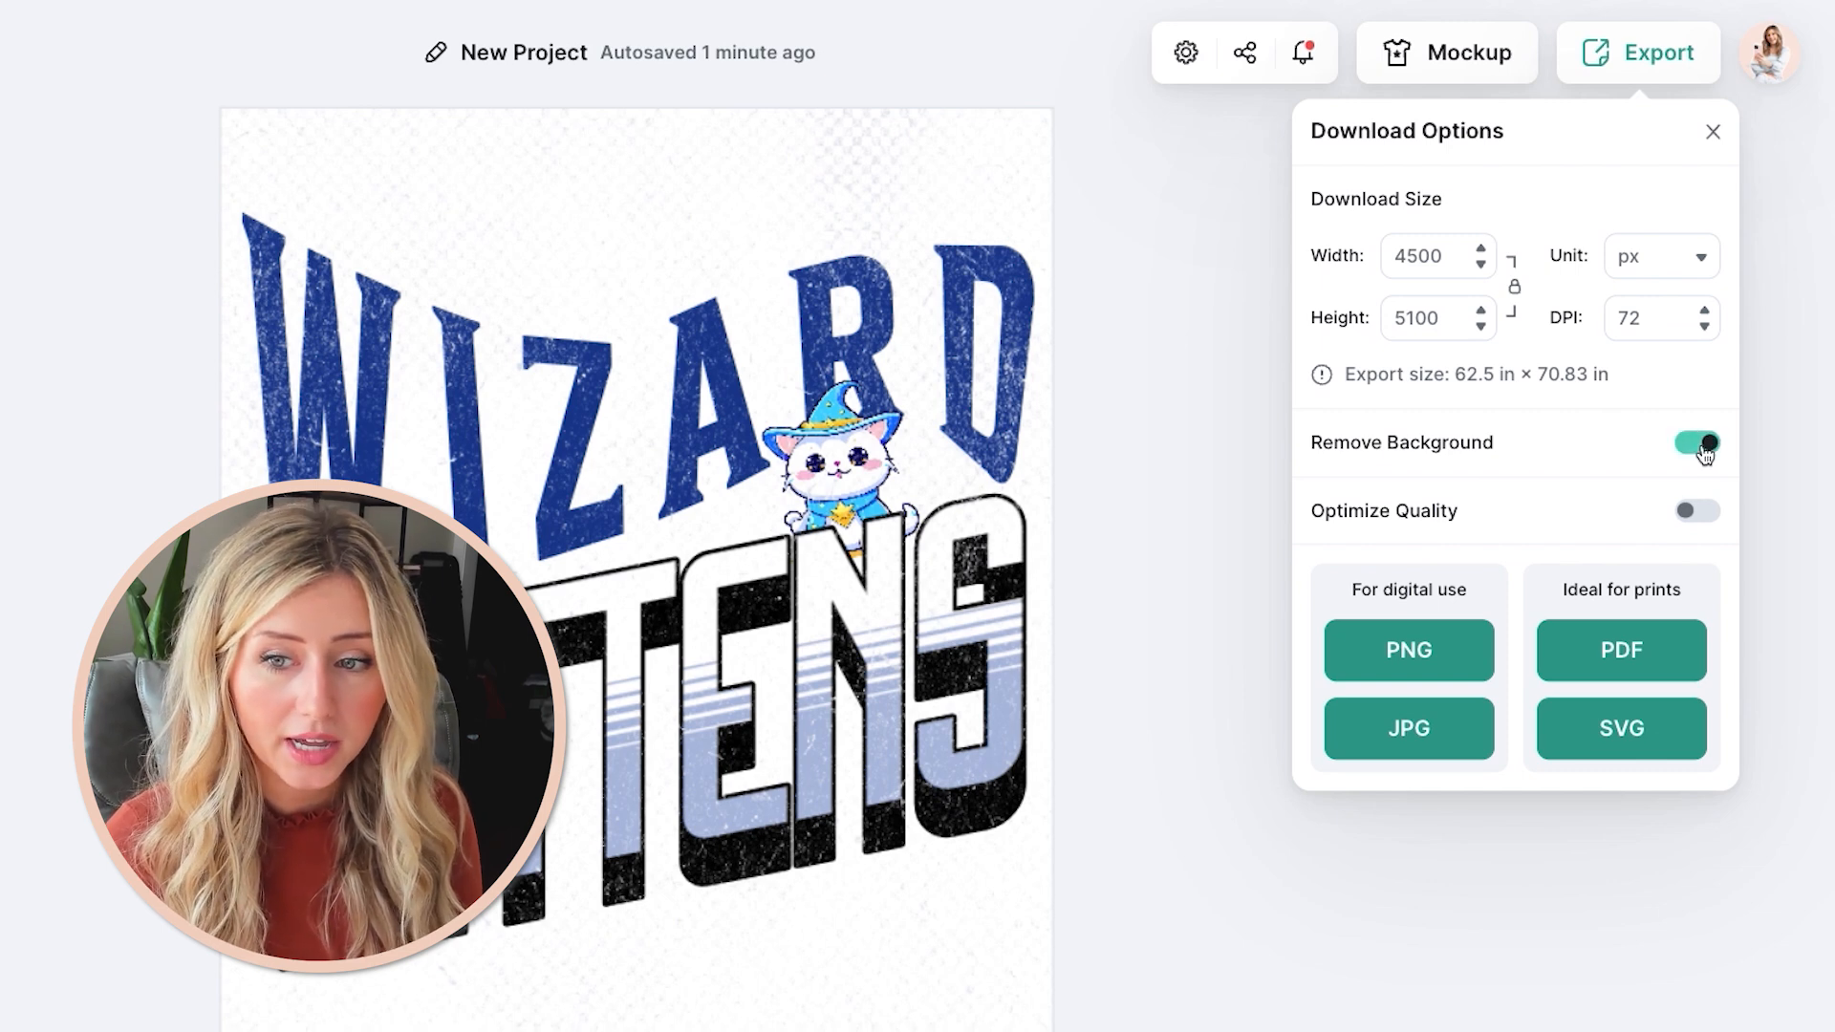
pyautogui.click(1689, 516)
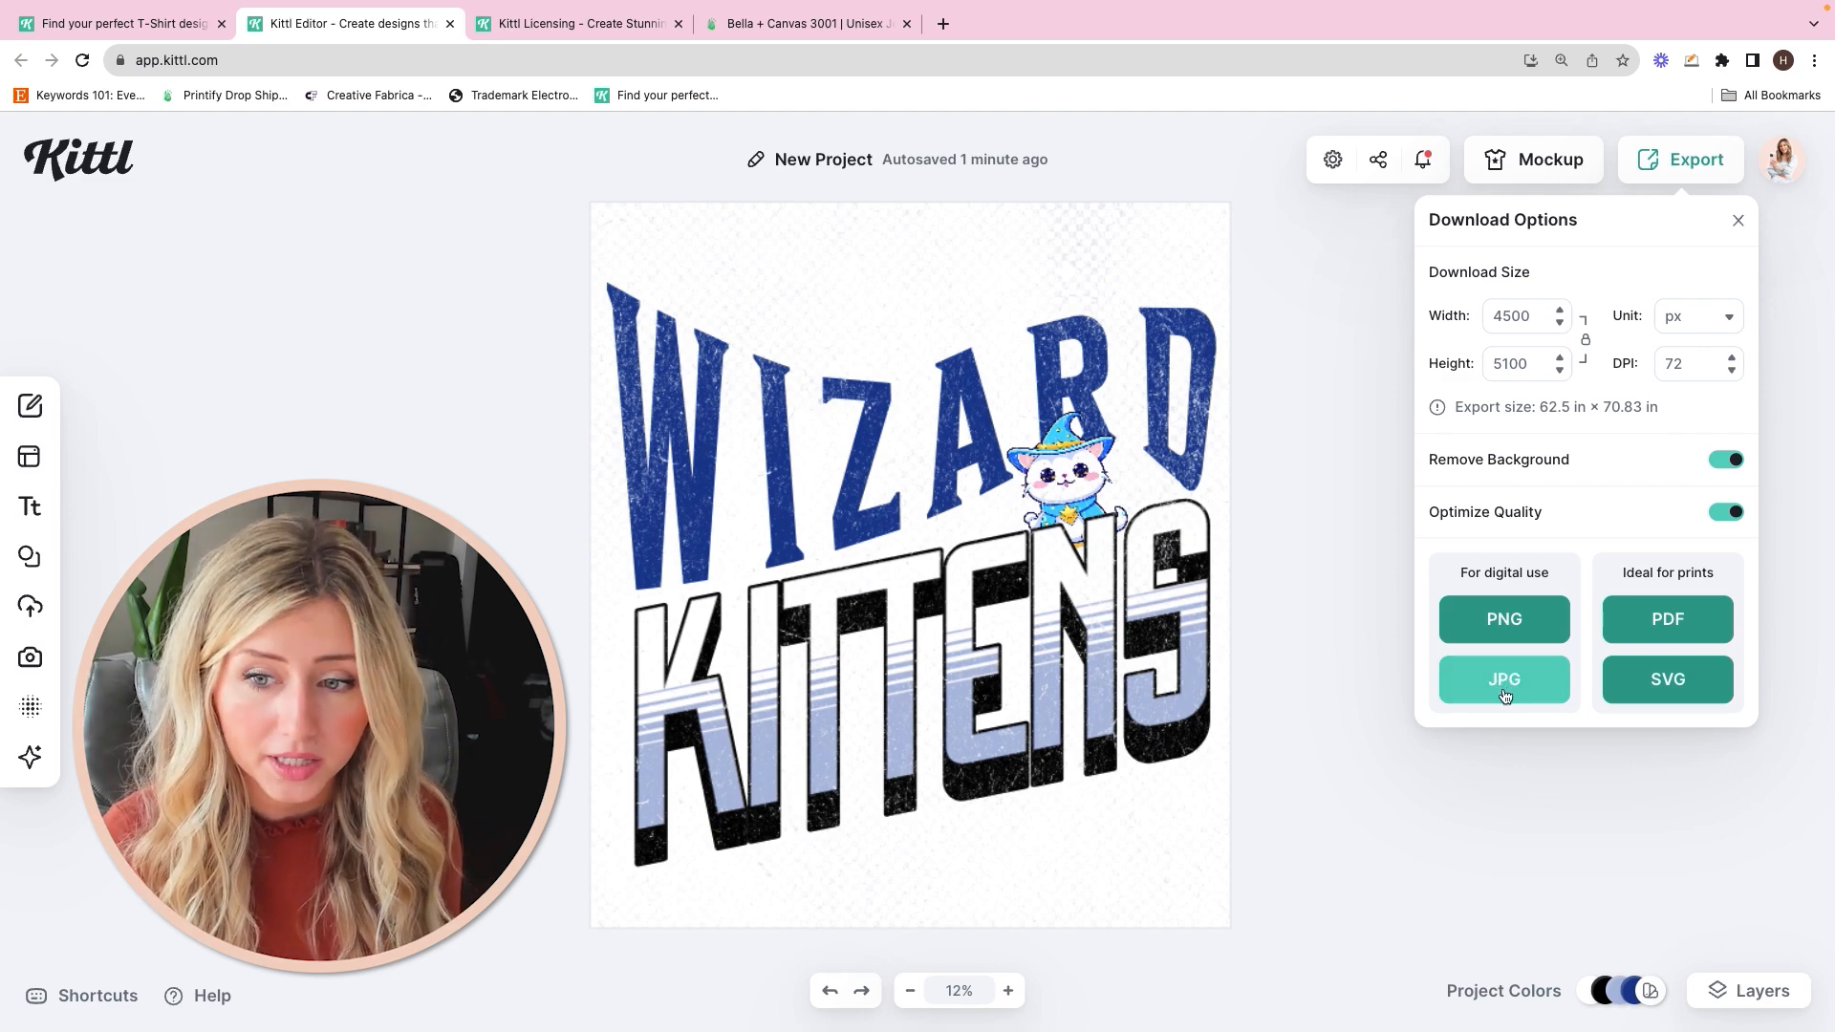
pyautogui.click(1532, 615)
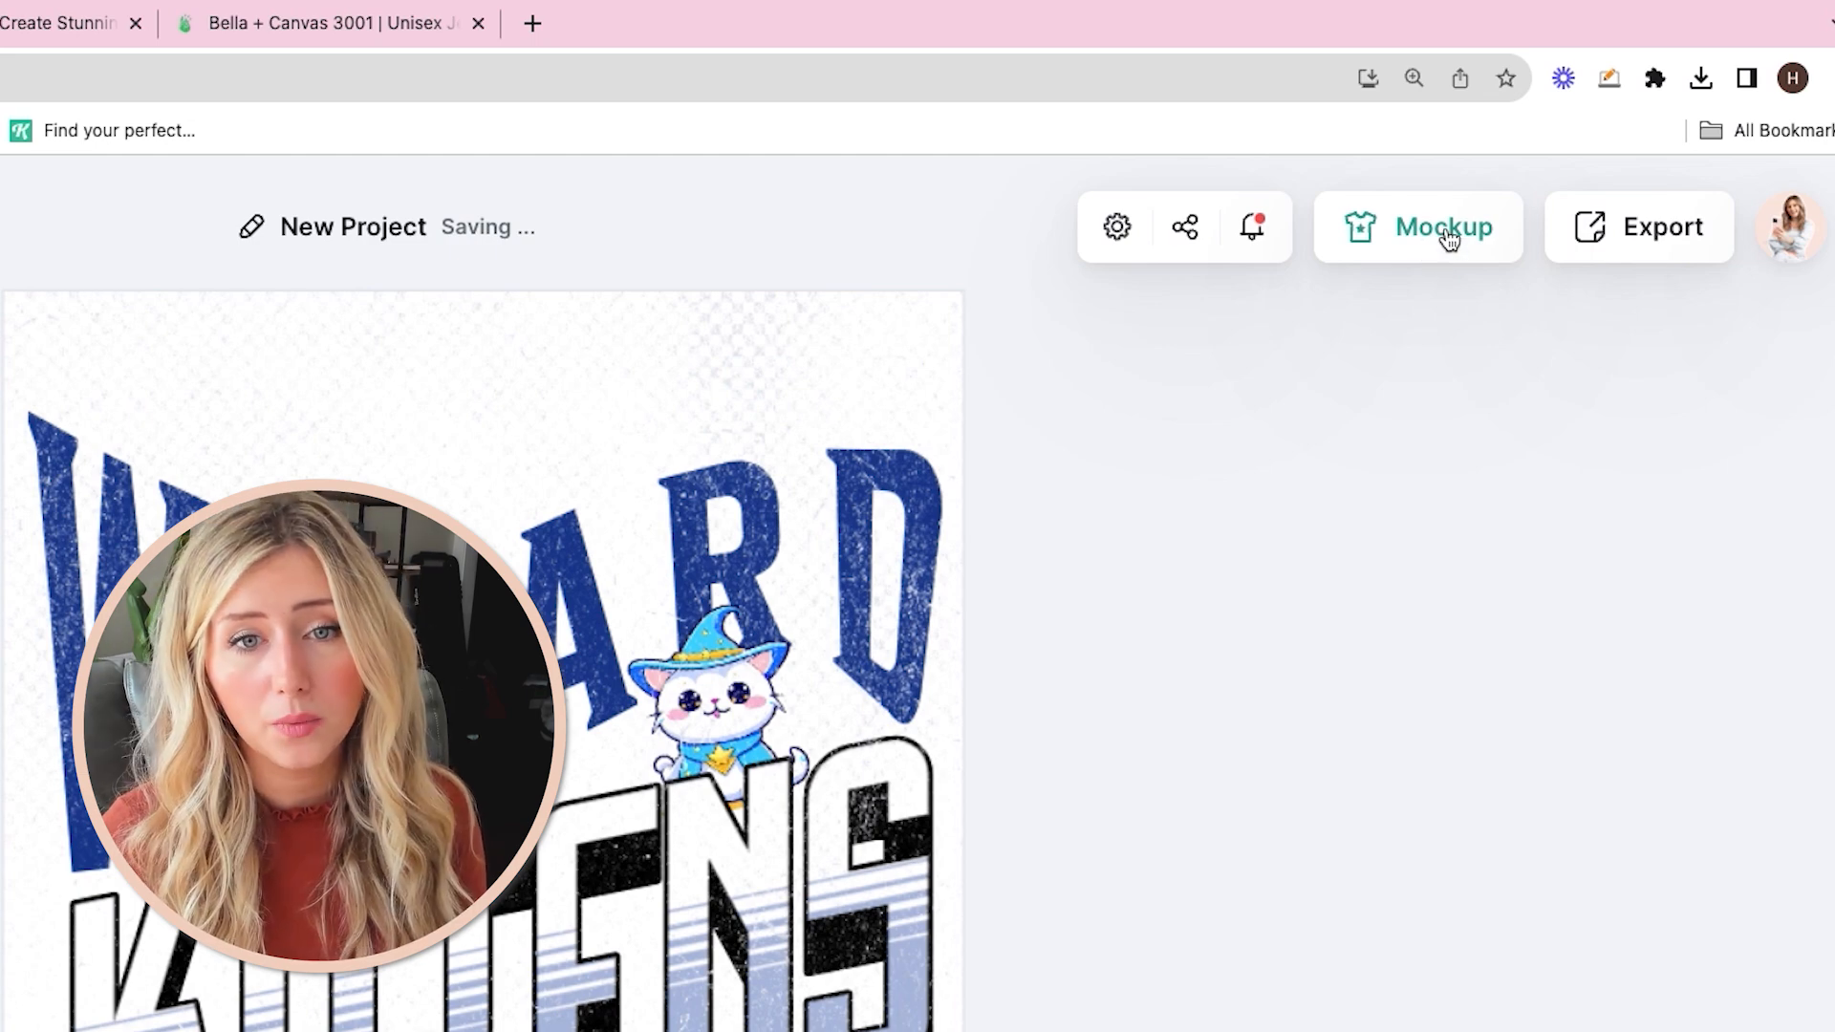
# Step: Show the design on the white T-shirt mockup, enlarge it to span the chest and centre it below the collar
pyautogui.click(1440, 234)
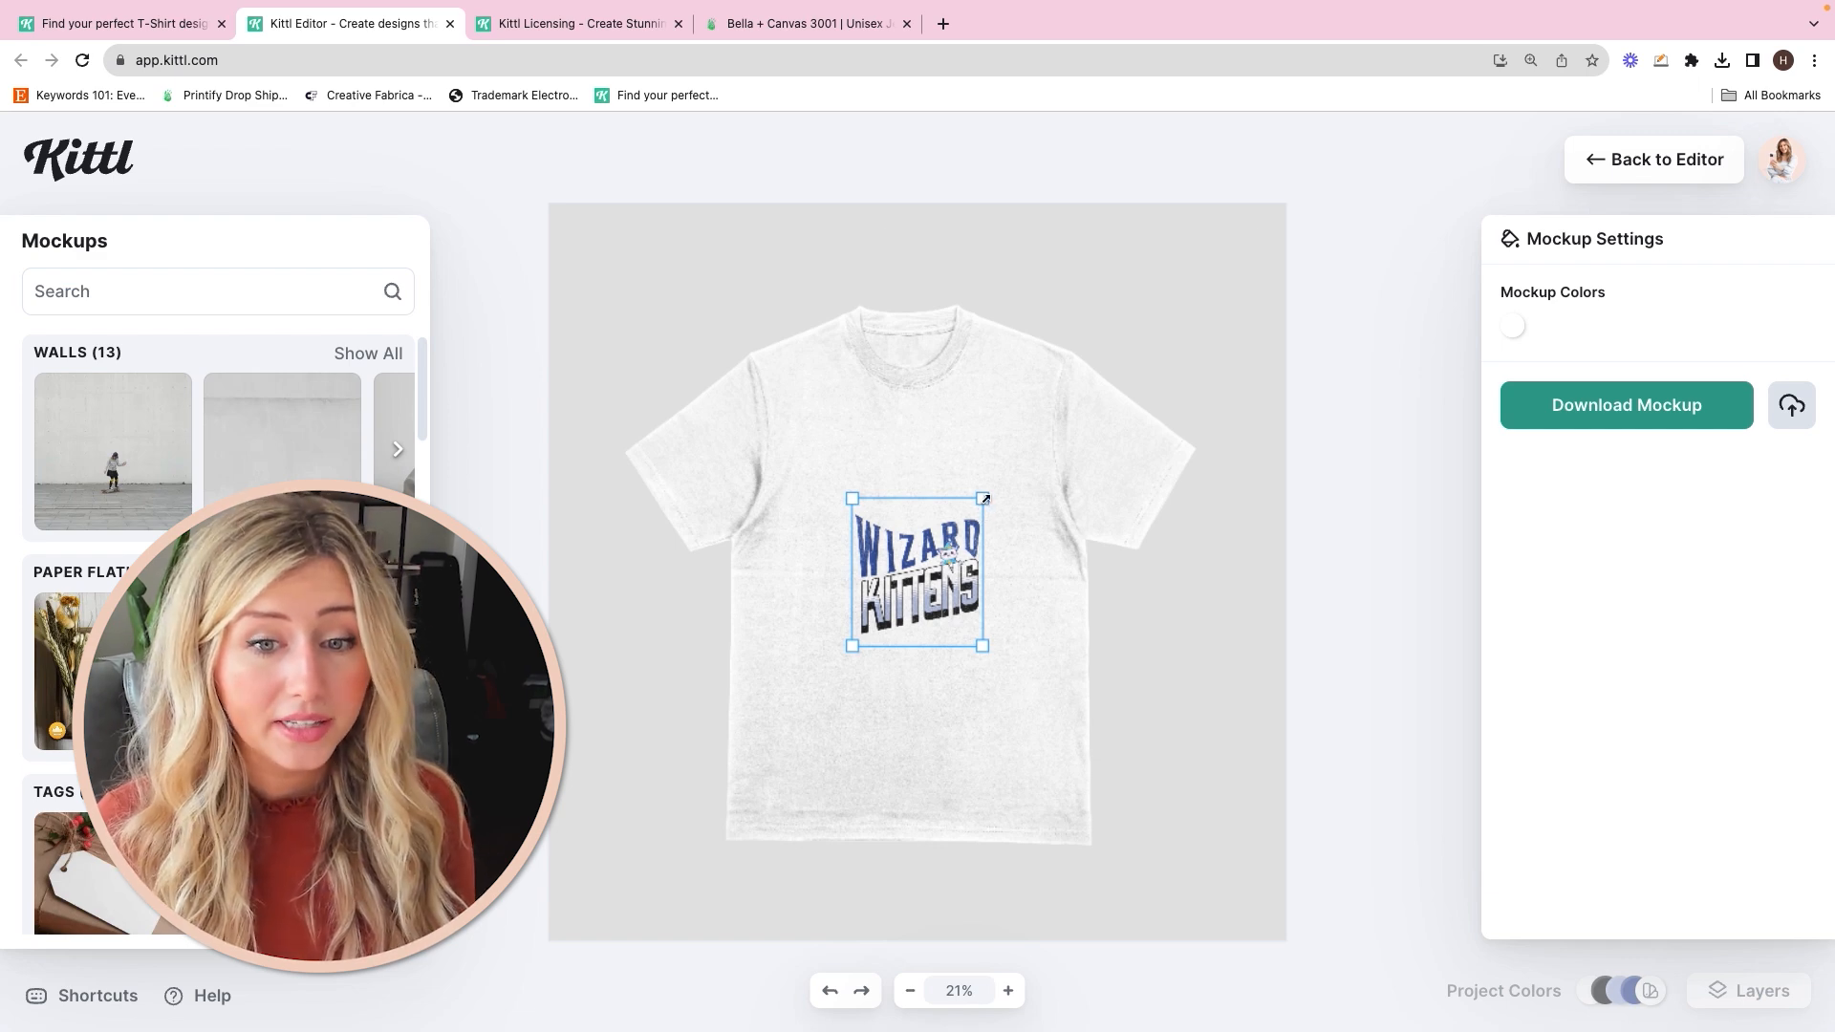
pyautogui.moveTo(988, 496); pyautogui.dragTo(1118, 389)
pyautogui.moveTo(1031, 451); pyautogui.dragTo(967, 466)
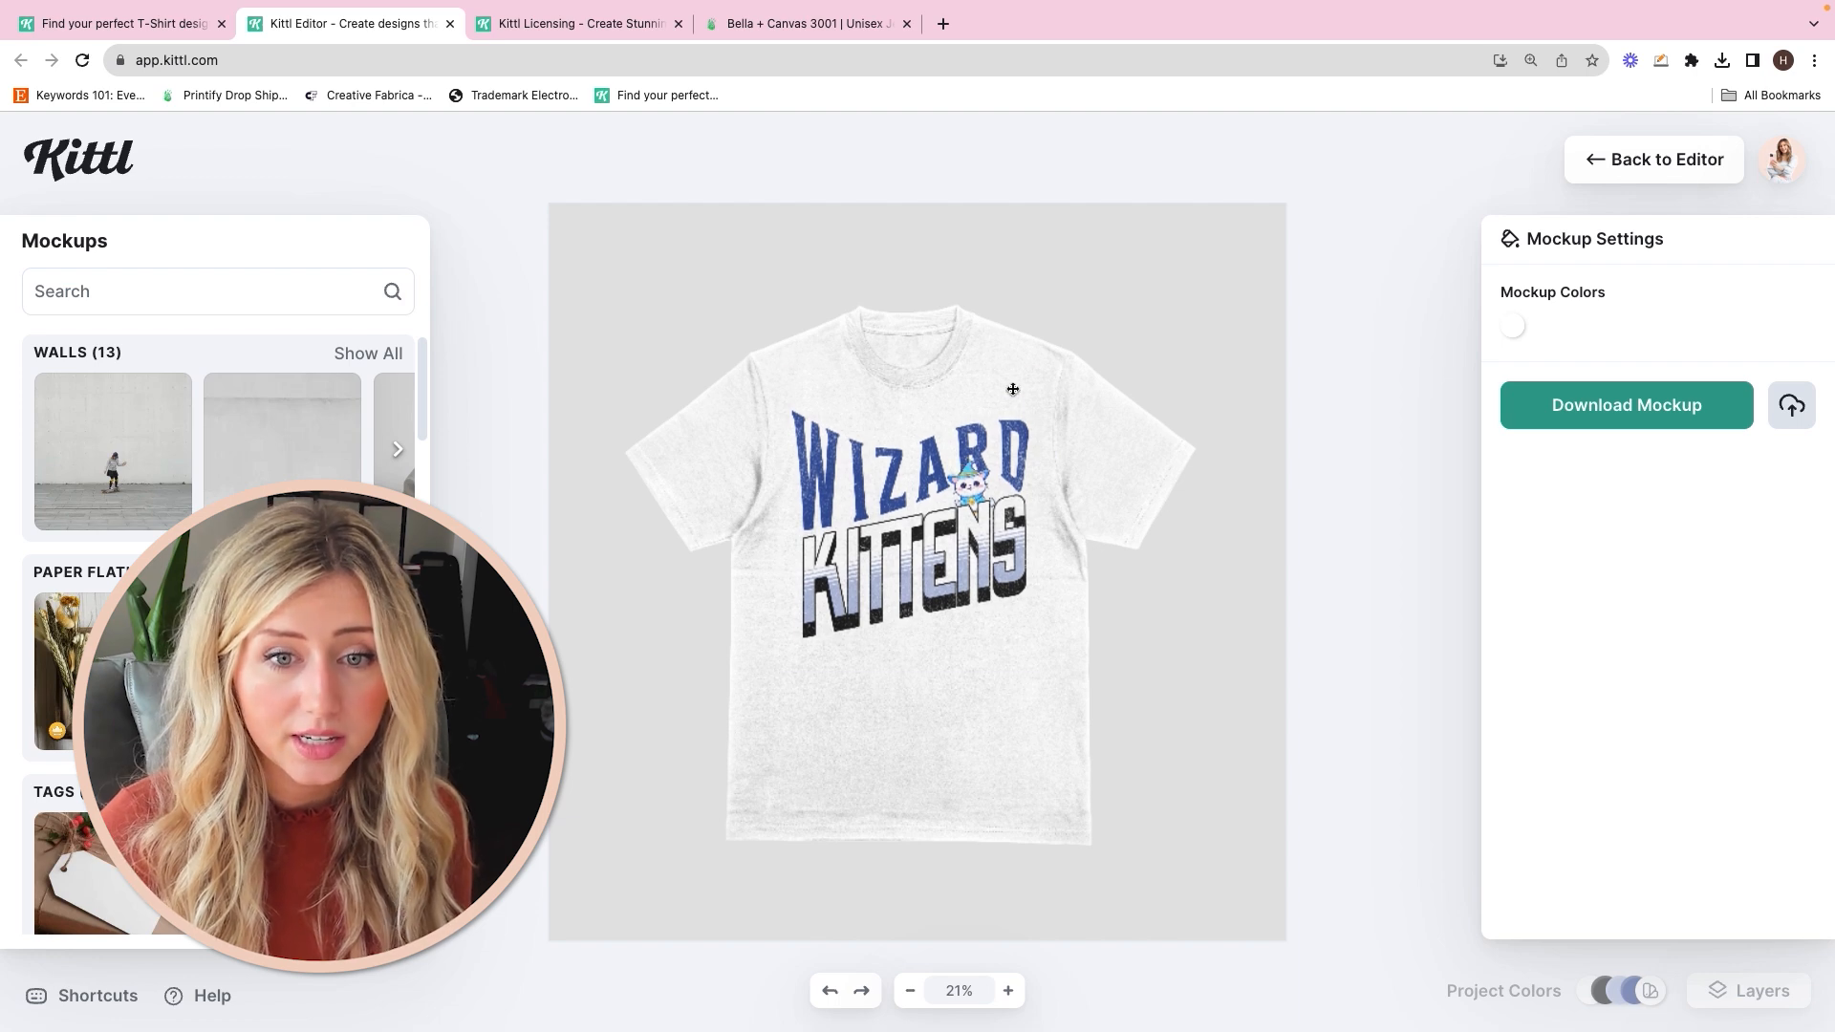
pyautogui.click(908, 351)
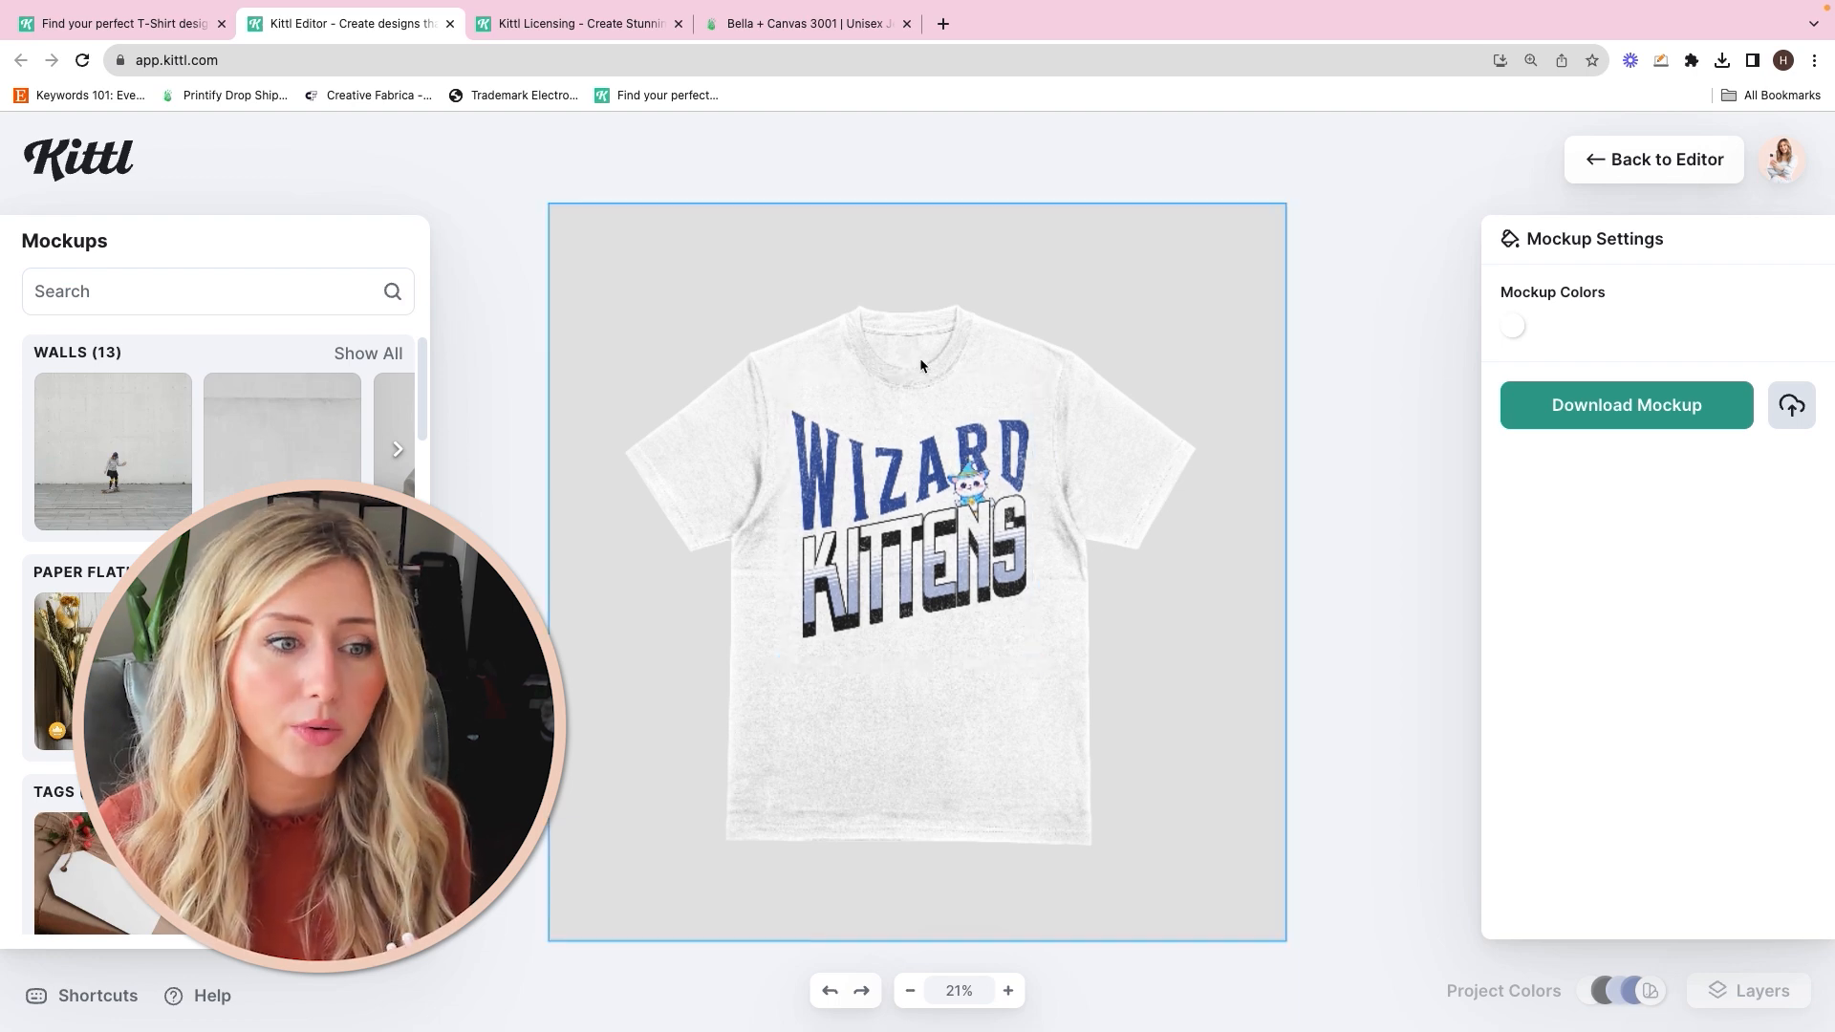
# Step: Shrink the design on the T-shirt mockup slightly and recentre it on the chest
pyautogui.click(973, 439)
pyautogui.moveTo(1035, 377); pyautogui.dragTo(1015, 400)
pyautogui.moveTo(968, 468); pyautogui.dragTo(982, 455)
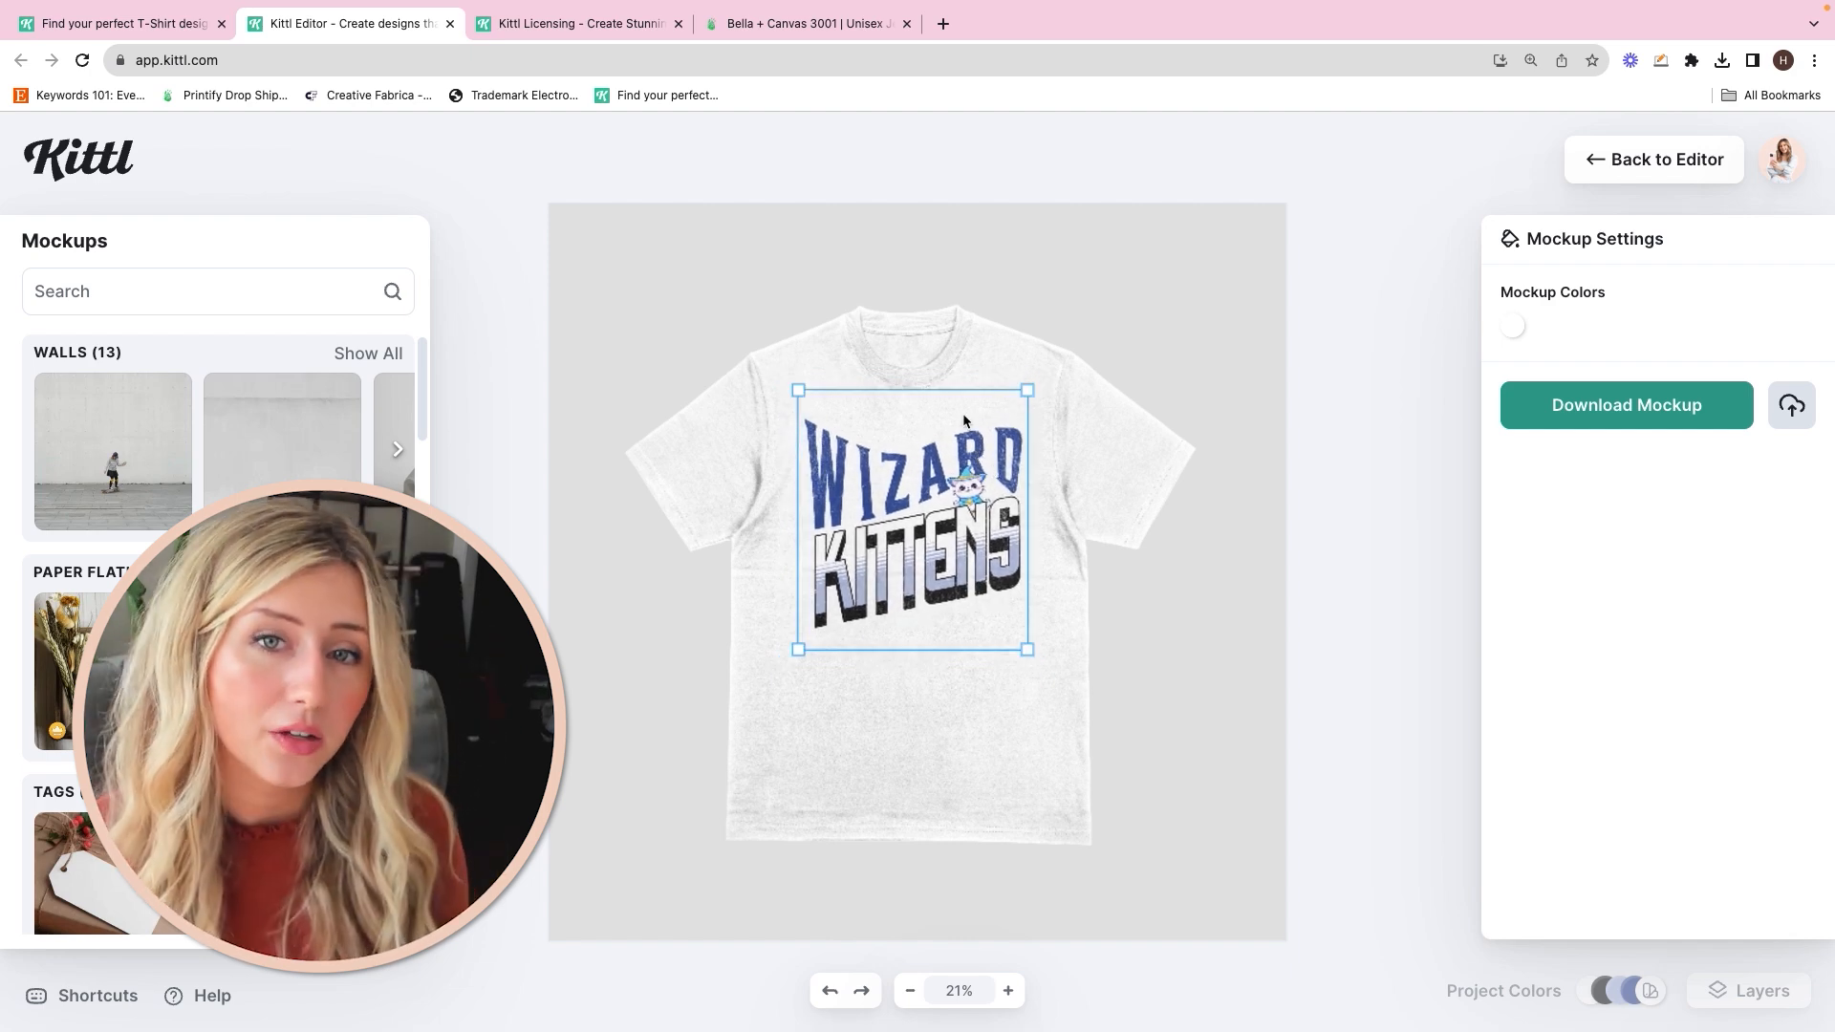
pyautogui.click(996, 355)
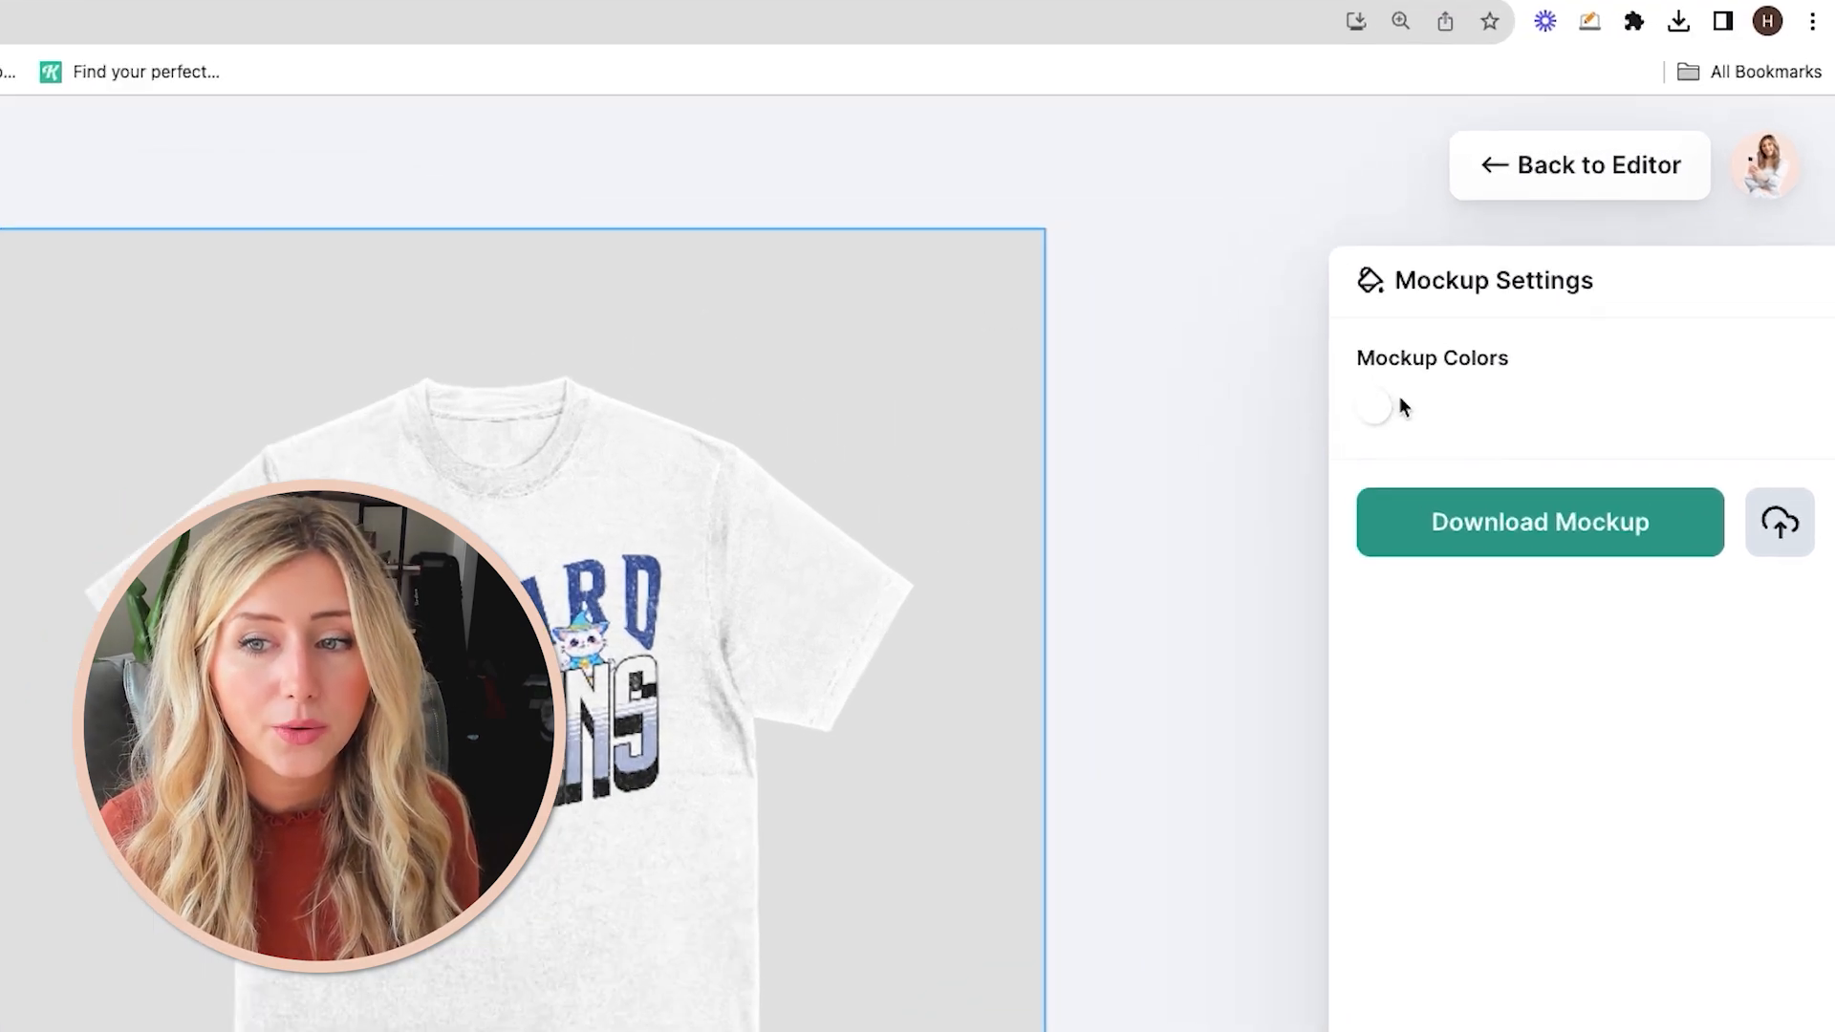
# Step: Set the mockup T-shirt's colour to black (000000)
pyautogui.click(1357, 421)
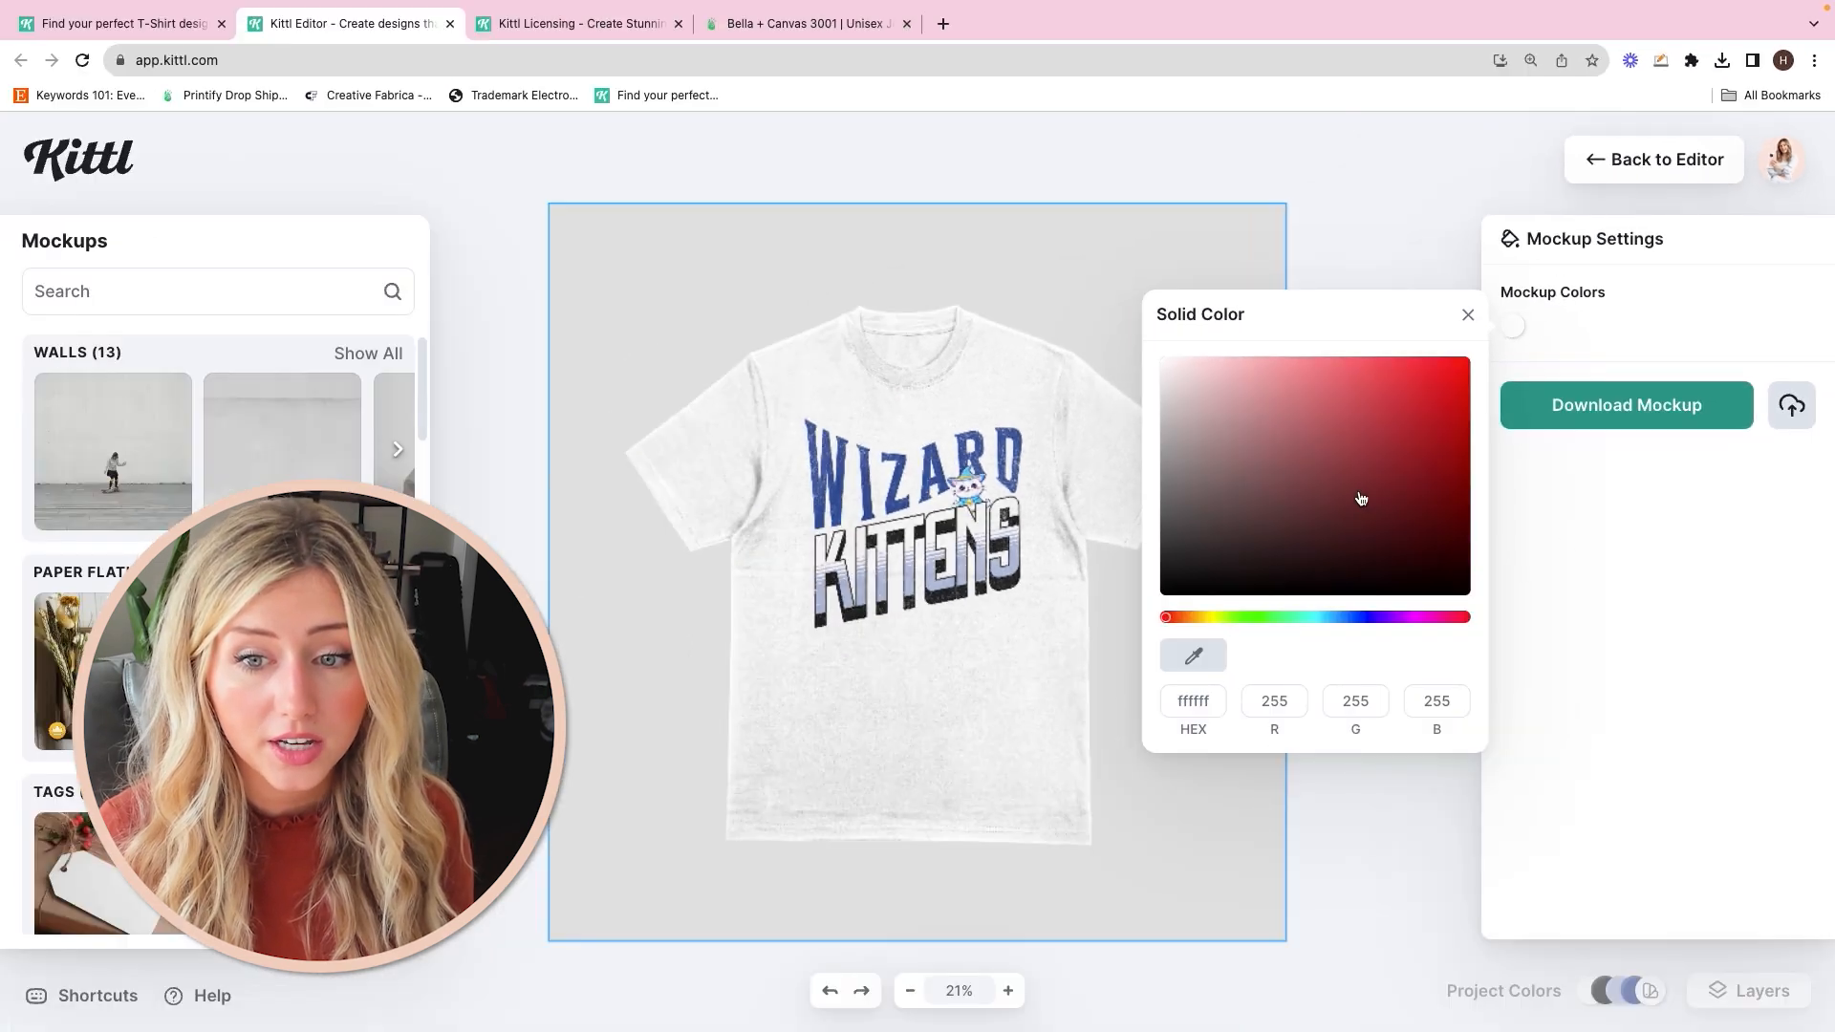
pyautogui.moveTo(1361, 498); pyautogui.dragTo(1292, 600)
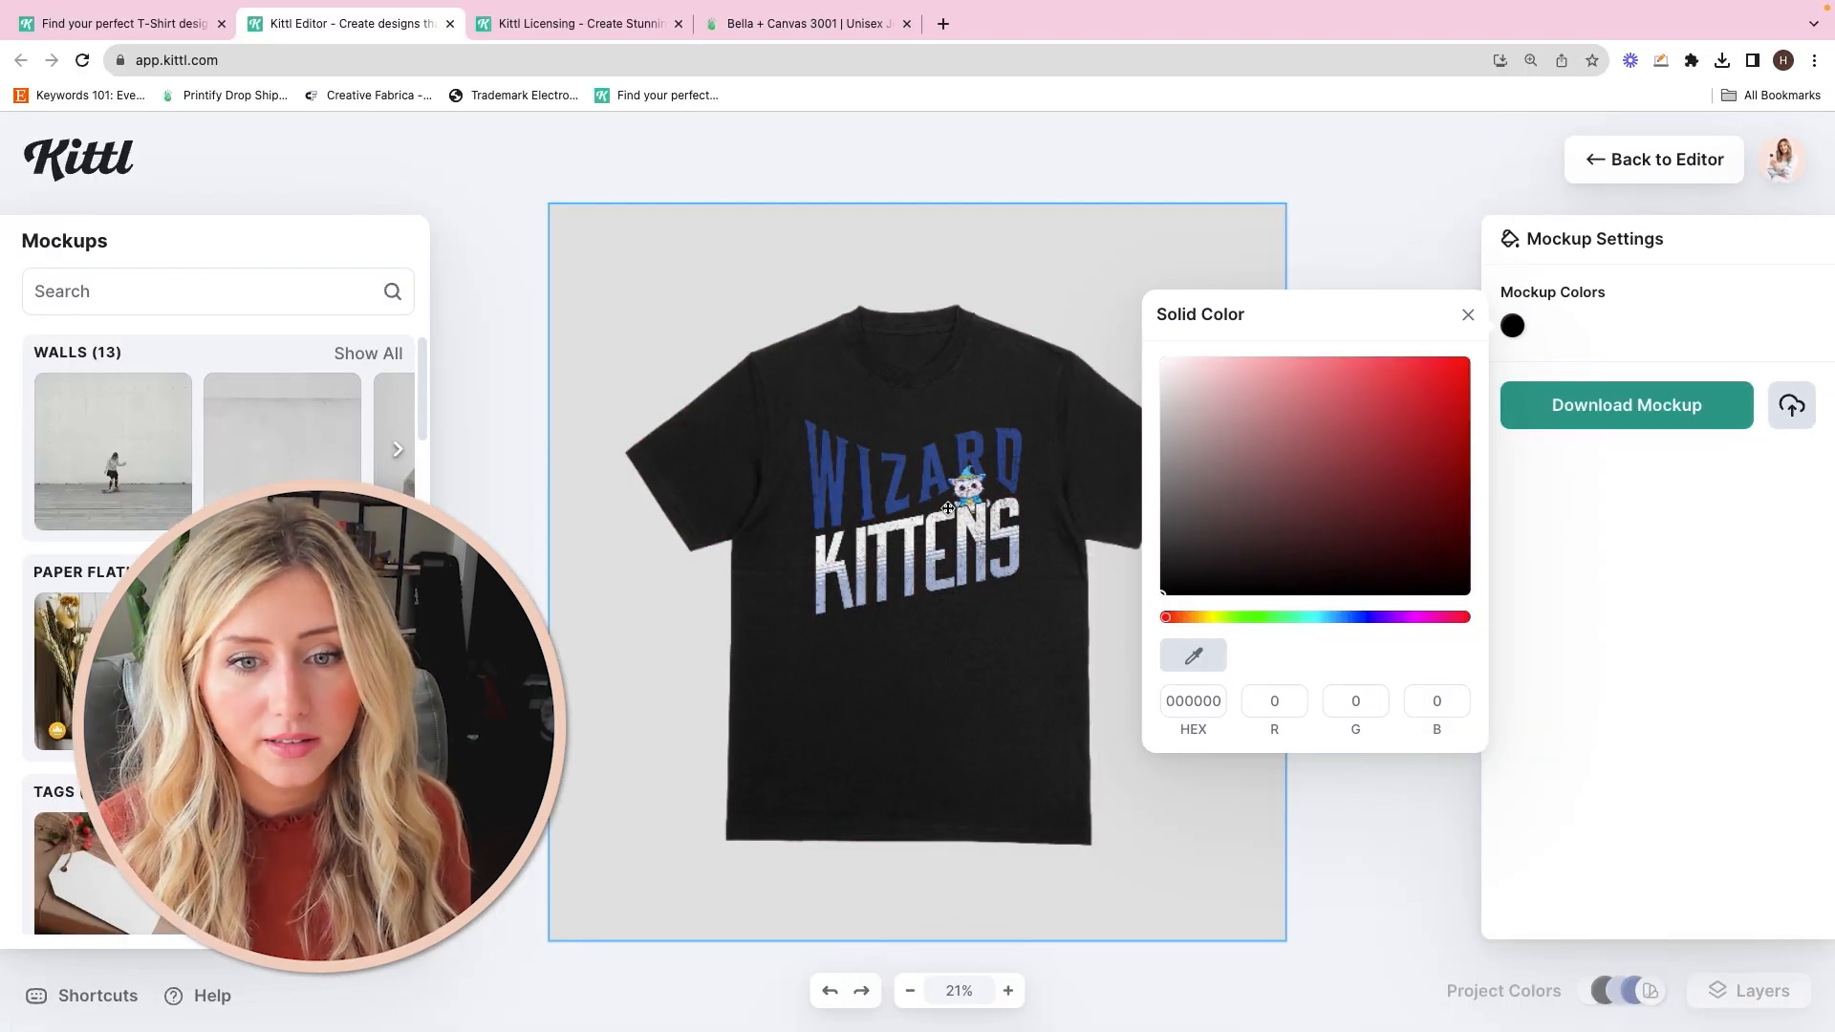
pyautogui.click(820, 239)
pyautogui.click(822, 241)
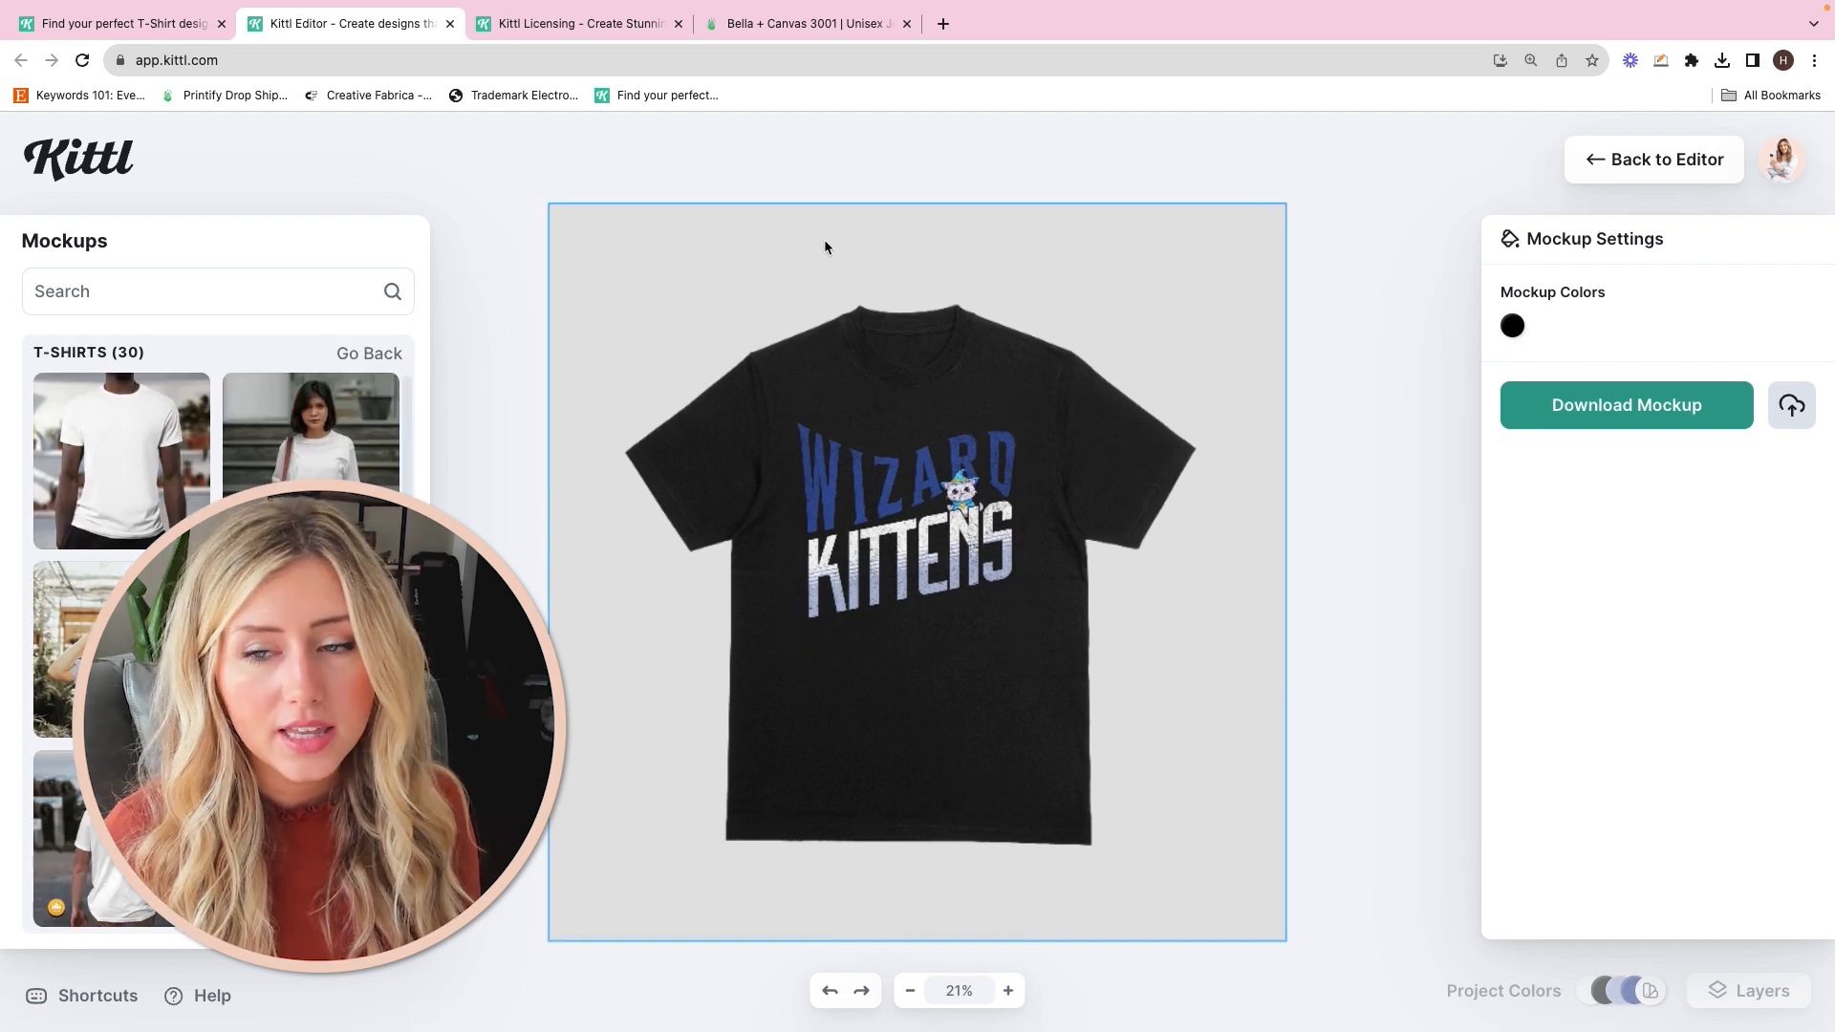
# Step: Return from the mockup to the design editor and recolour the "WIZARD" text white
pyautogui.click(842, 539)
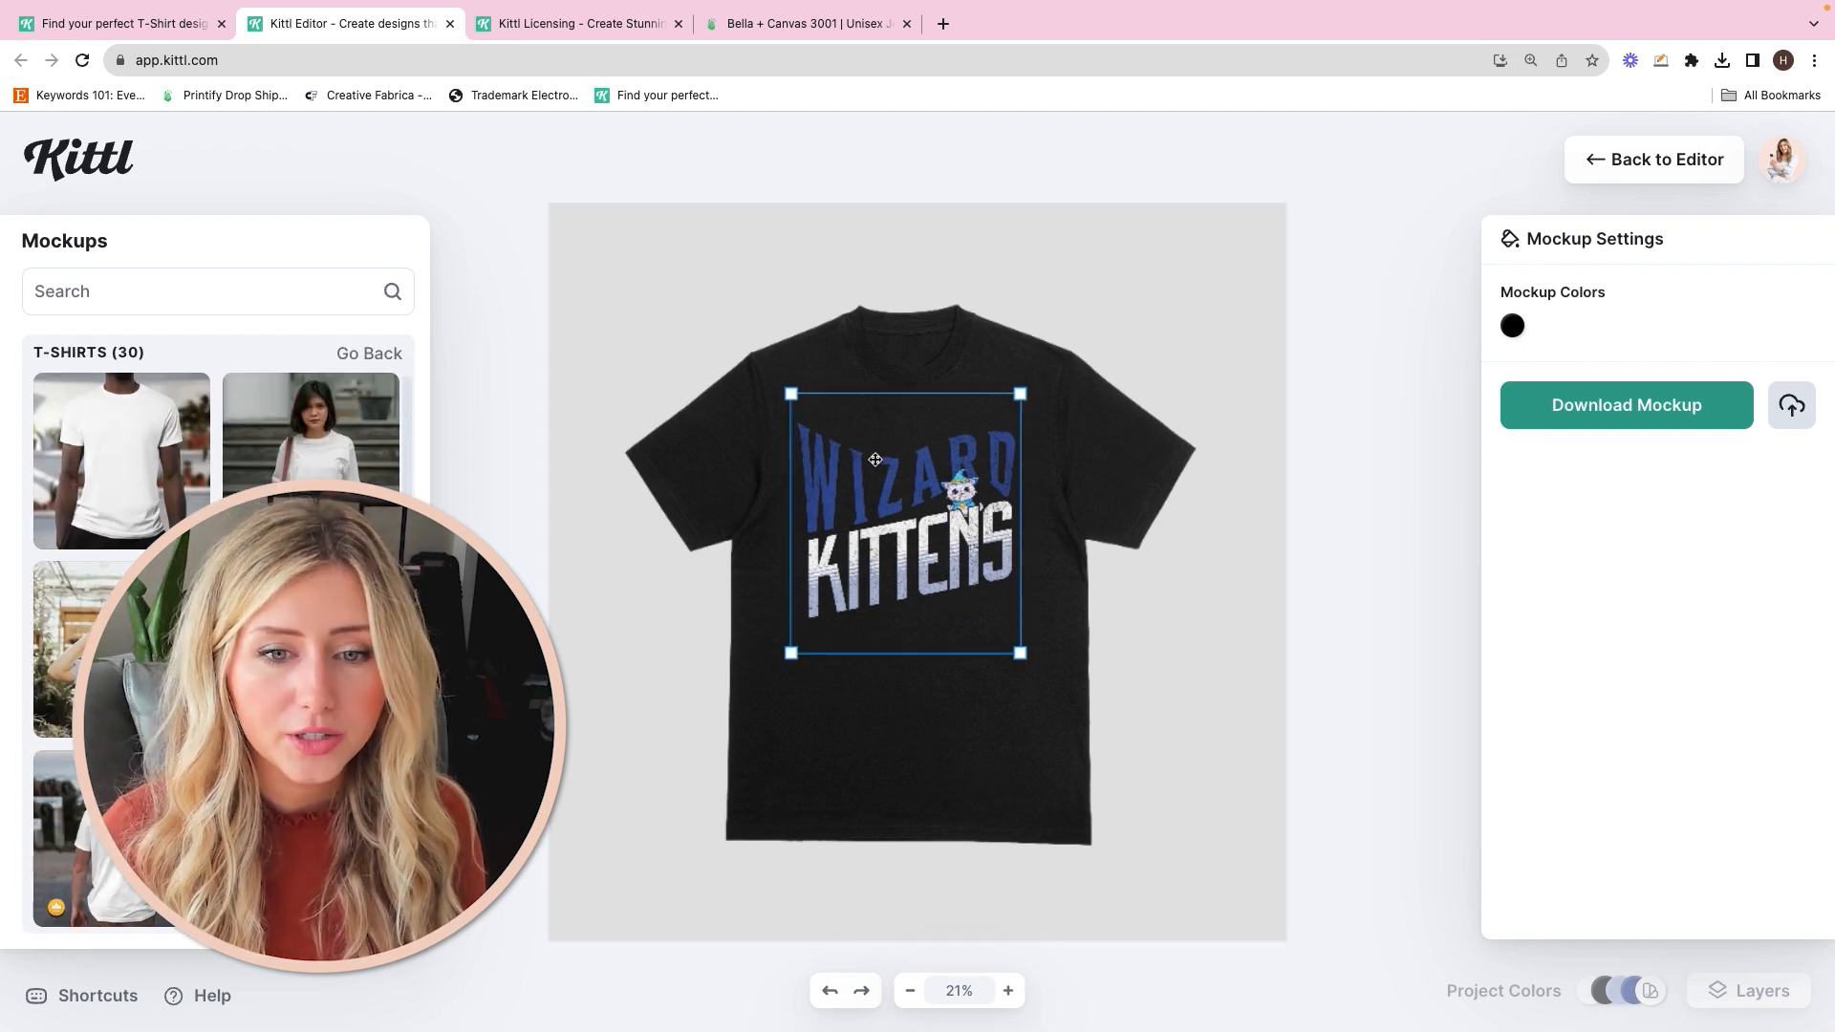
pyautogui.click(1622, 162)
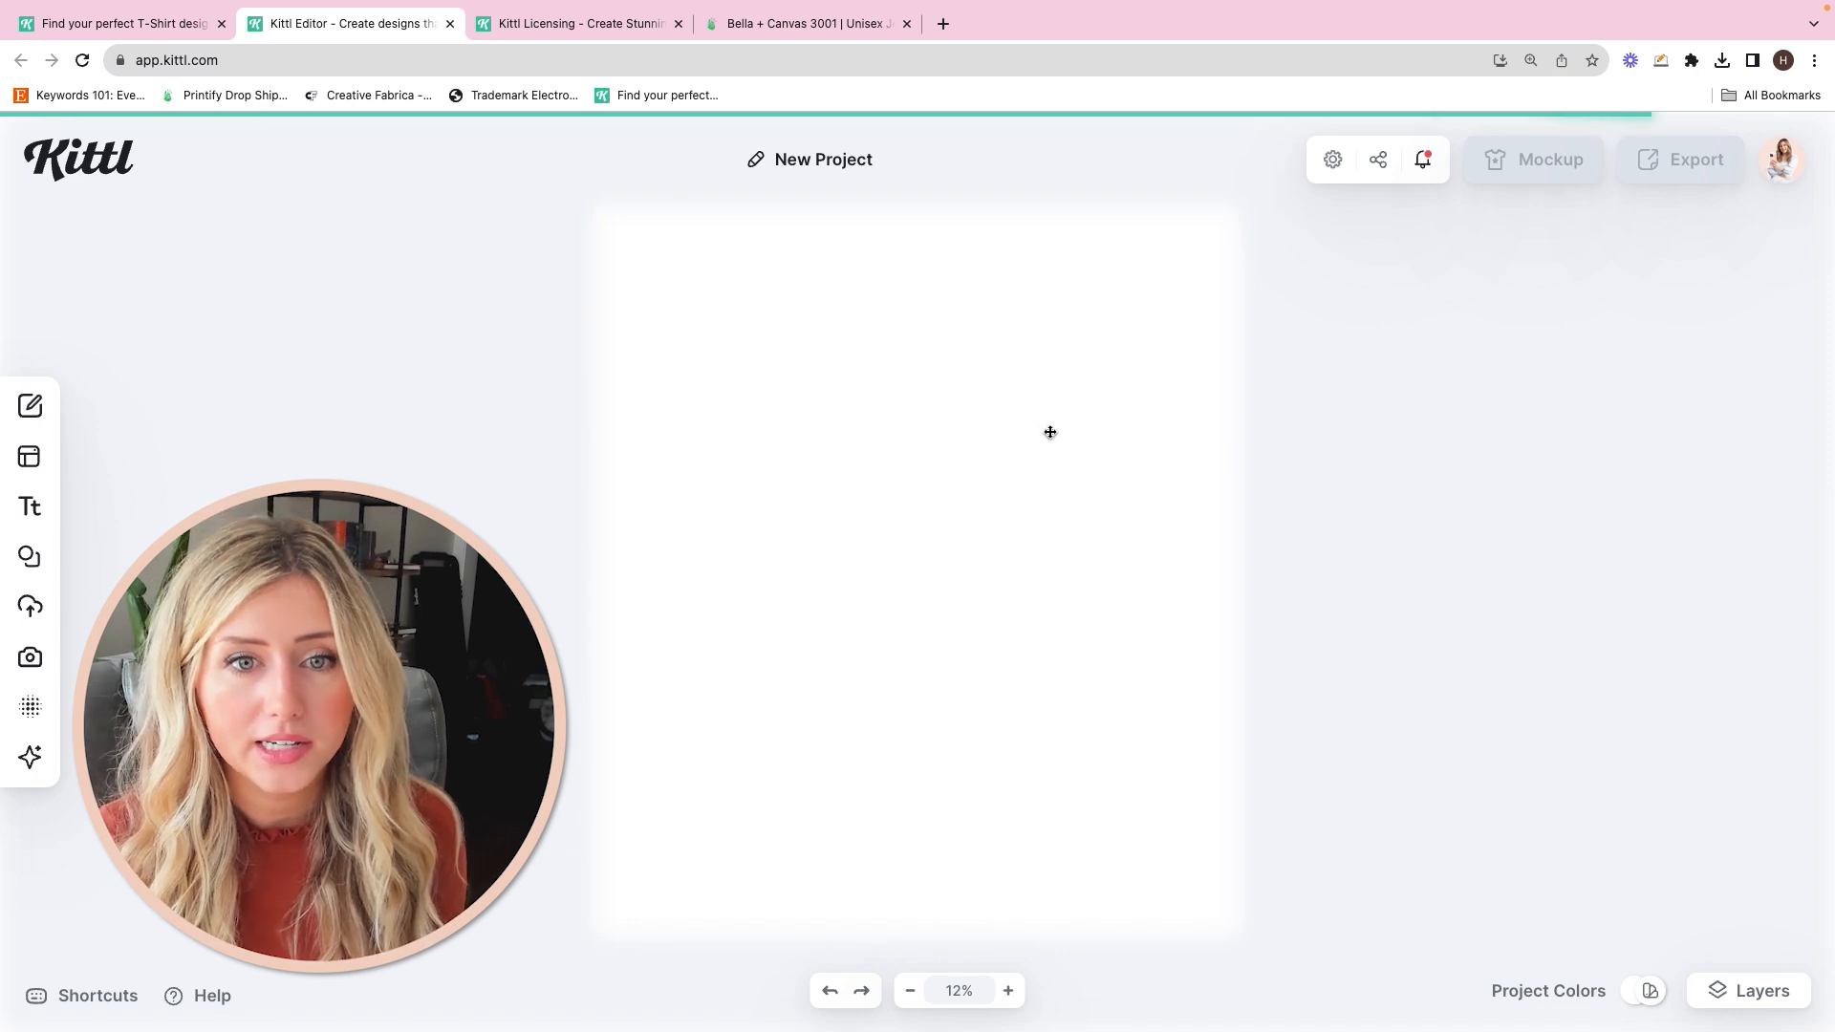
pyautogui.click(926, 383)
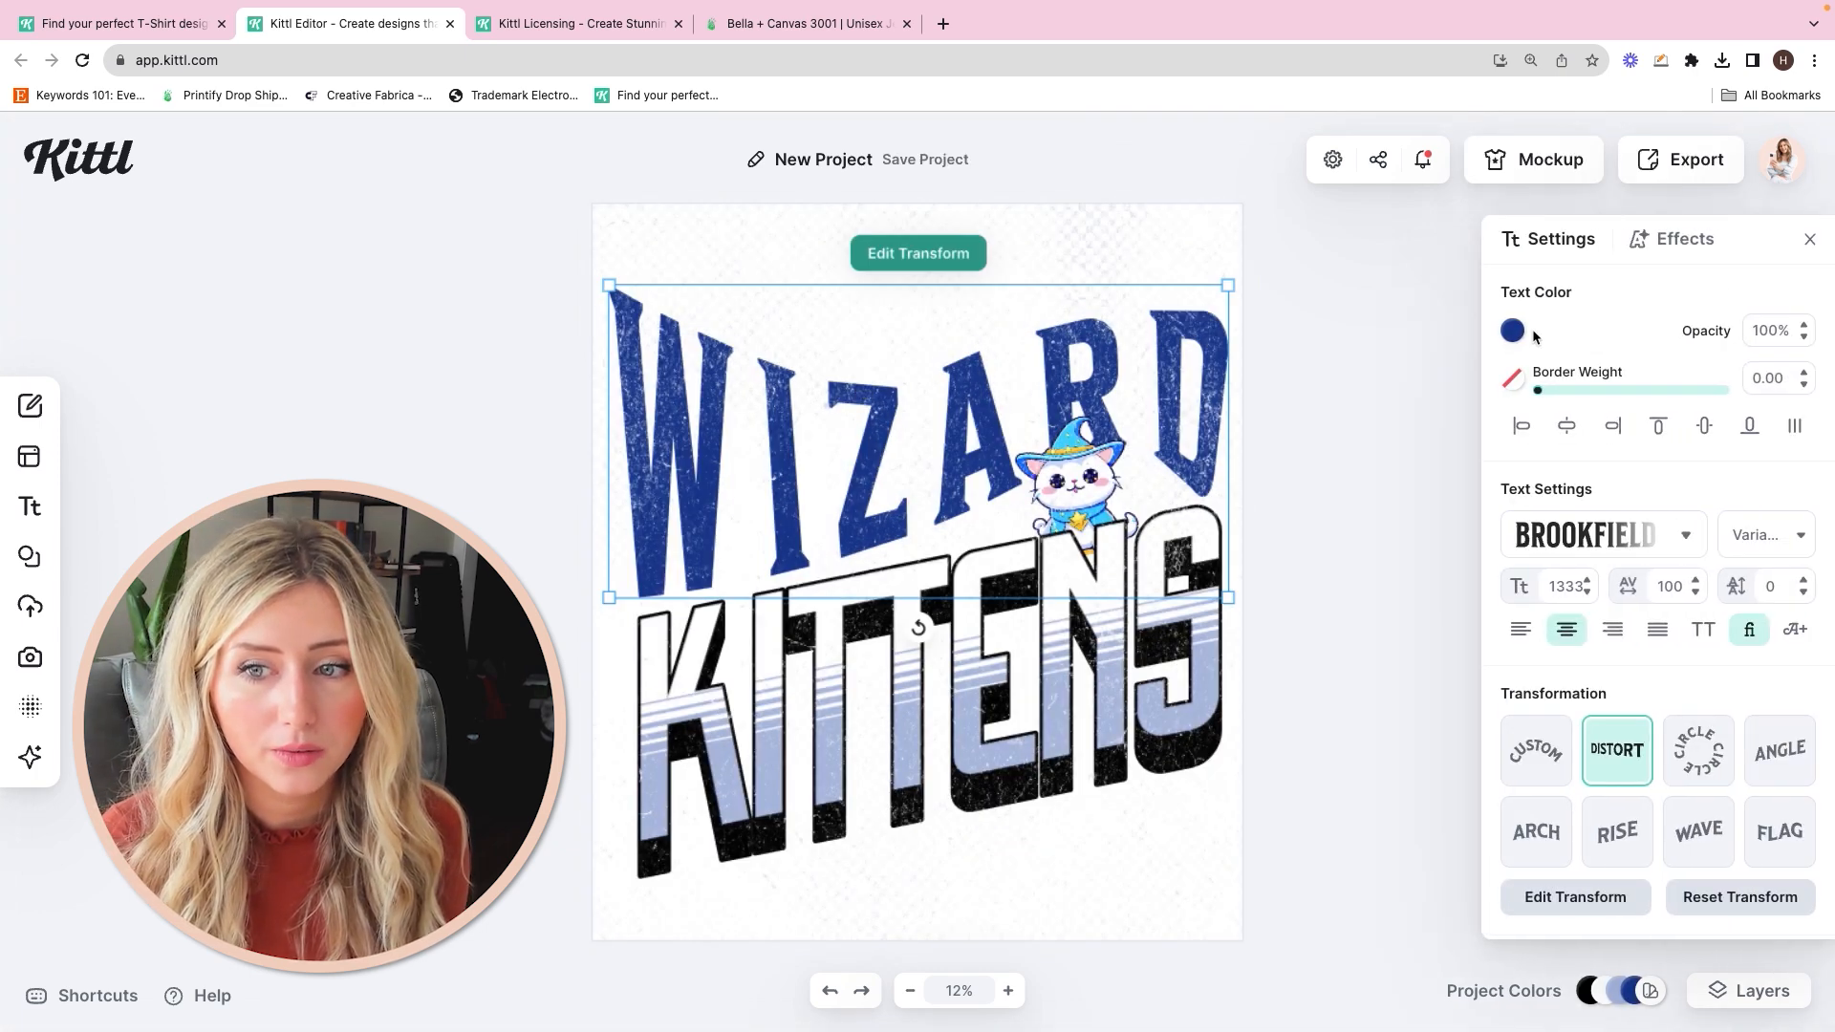
pyautogui.click(1518, 333)
pyautogui.moveTo(1407, 468); pyautogui.dragTo(1096, 350)
# Step: Show the updated design on the flat T-shirt mockup and set the shirt's colour to black
pyautogui.click(1520, 173)
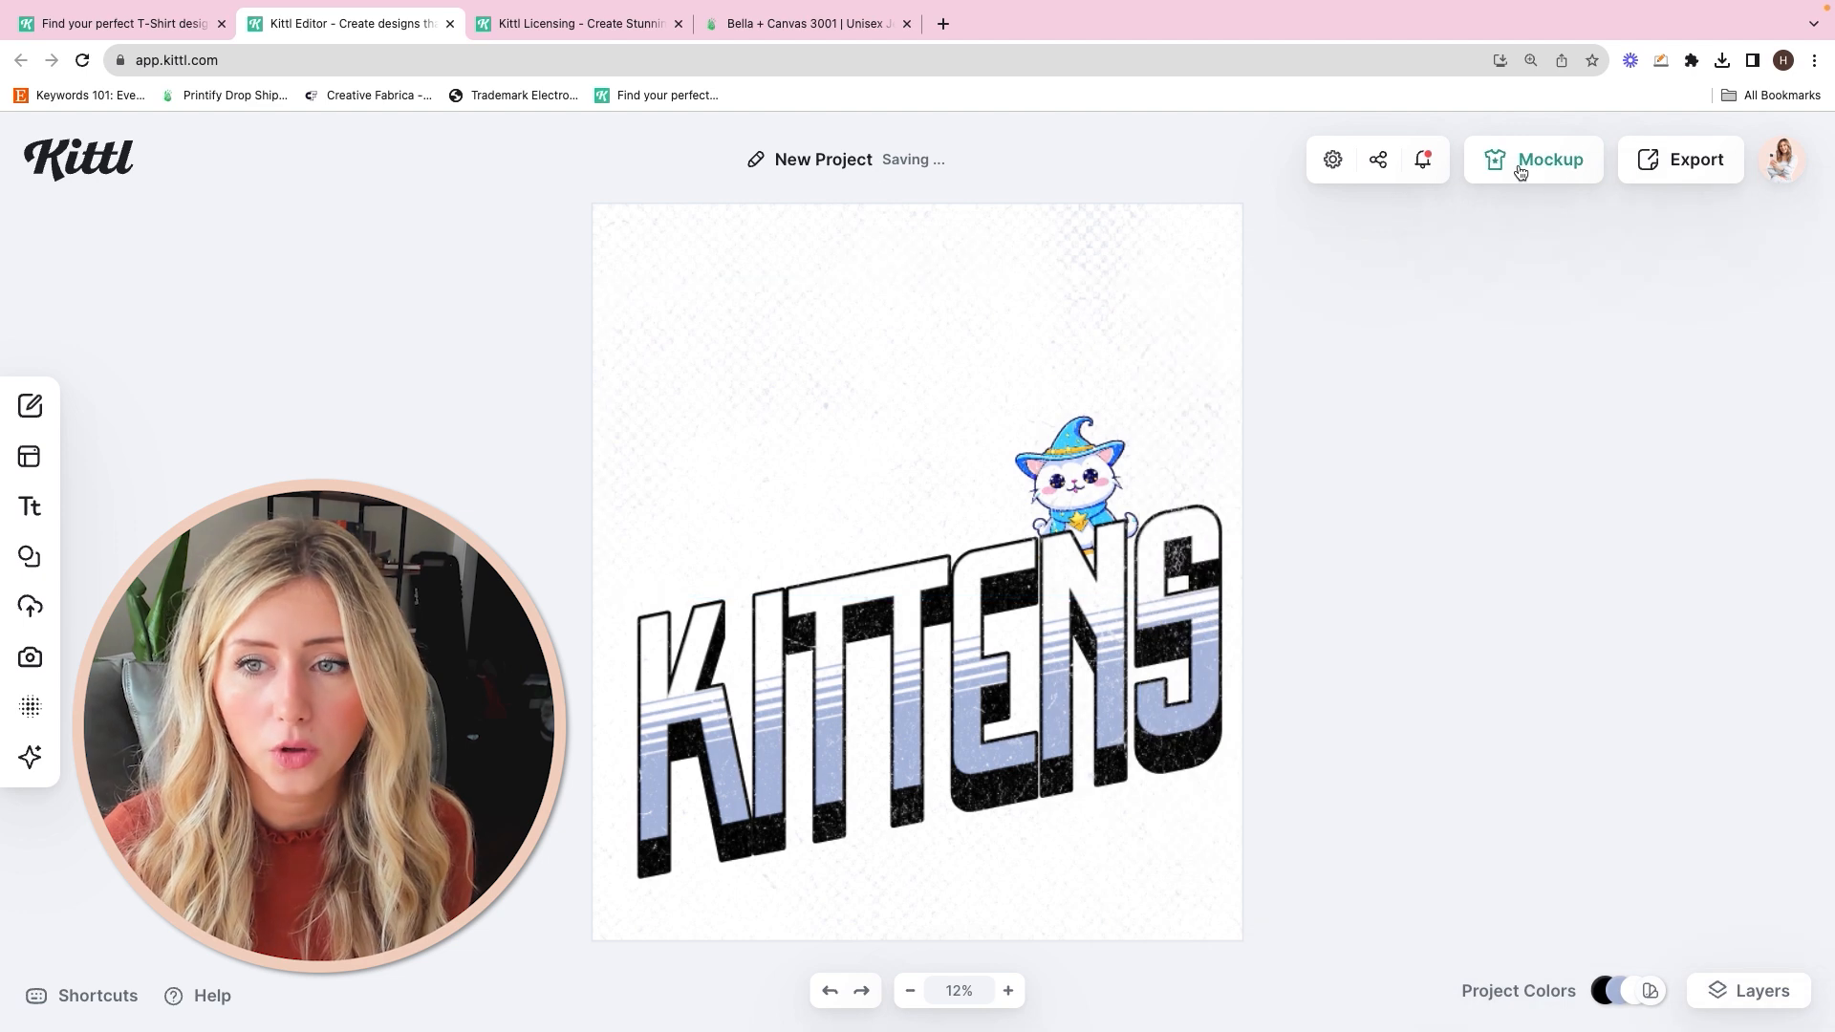
pyautogui.click(1519, 172)
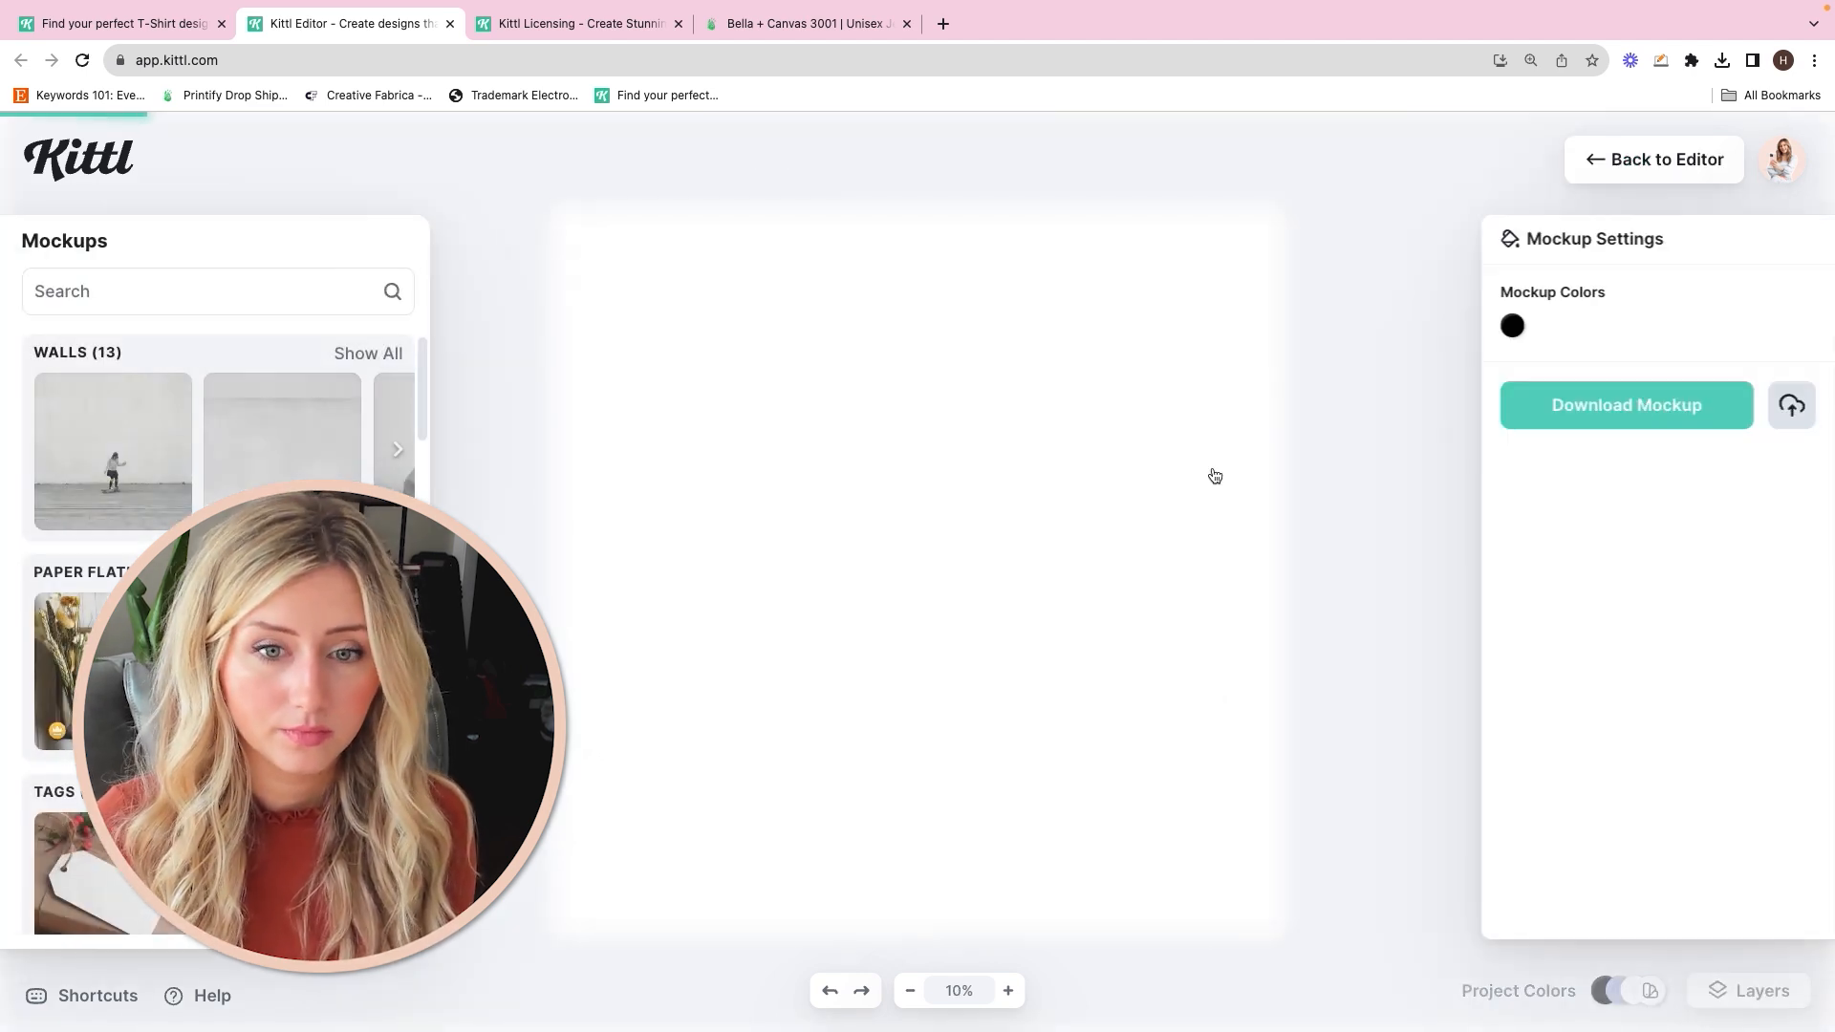
pyautogui.click(1510, 326)
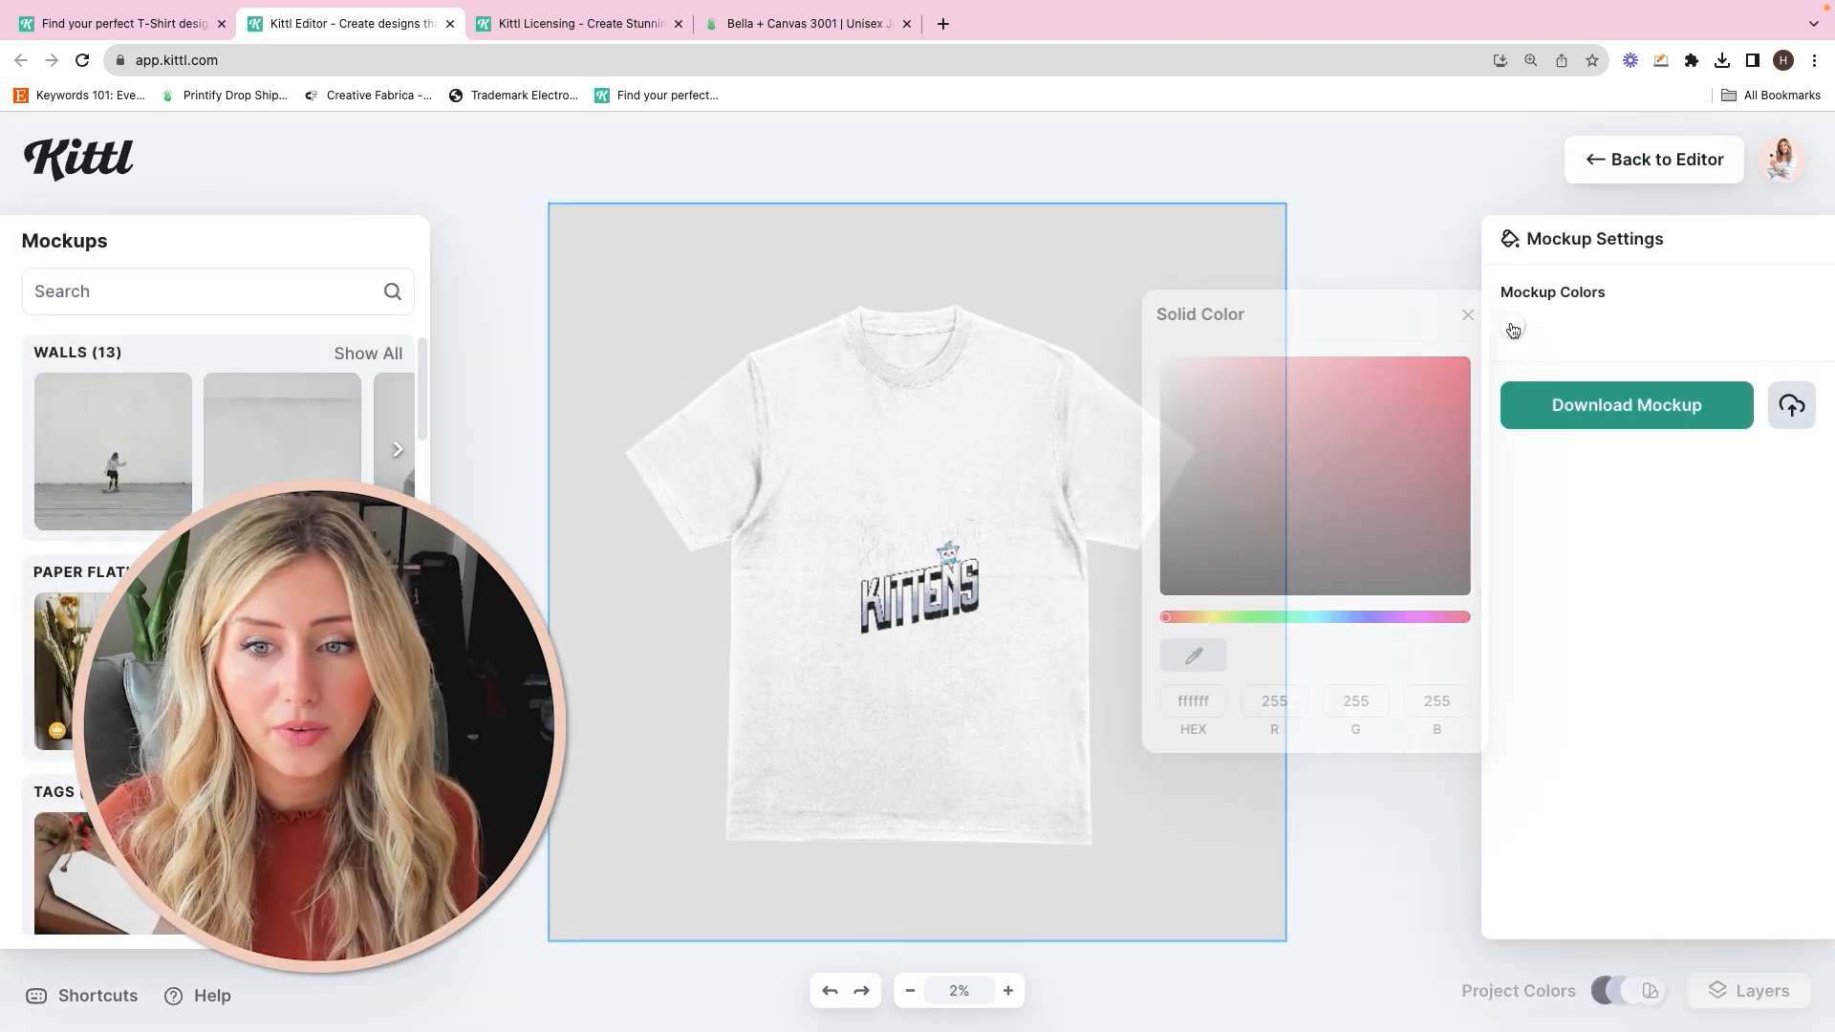
pyautogui.moveTo(1208, 471); pyautogui.dragTo(1137, 646)
# Step: Enlarge the design on the black T-shirt to span the chest and centre it below the collar
pyautogui.click(899, 574)
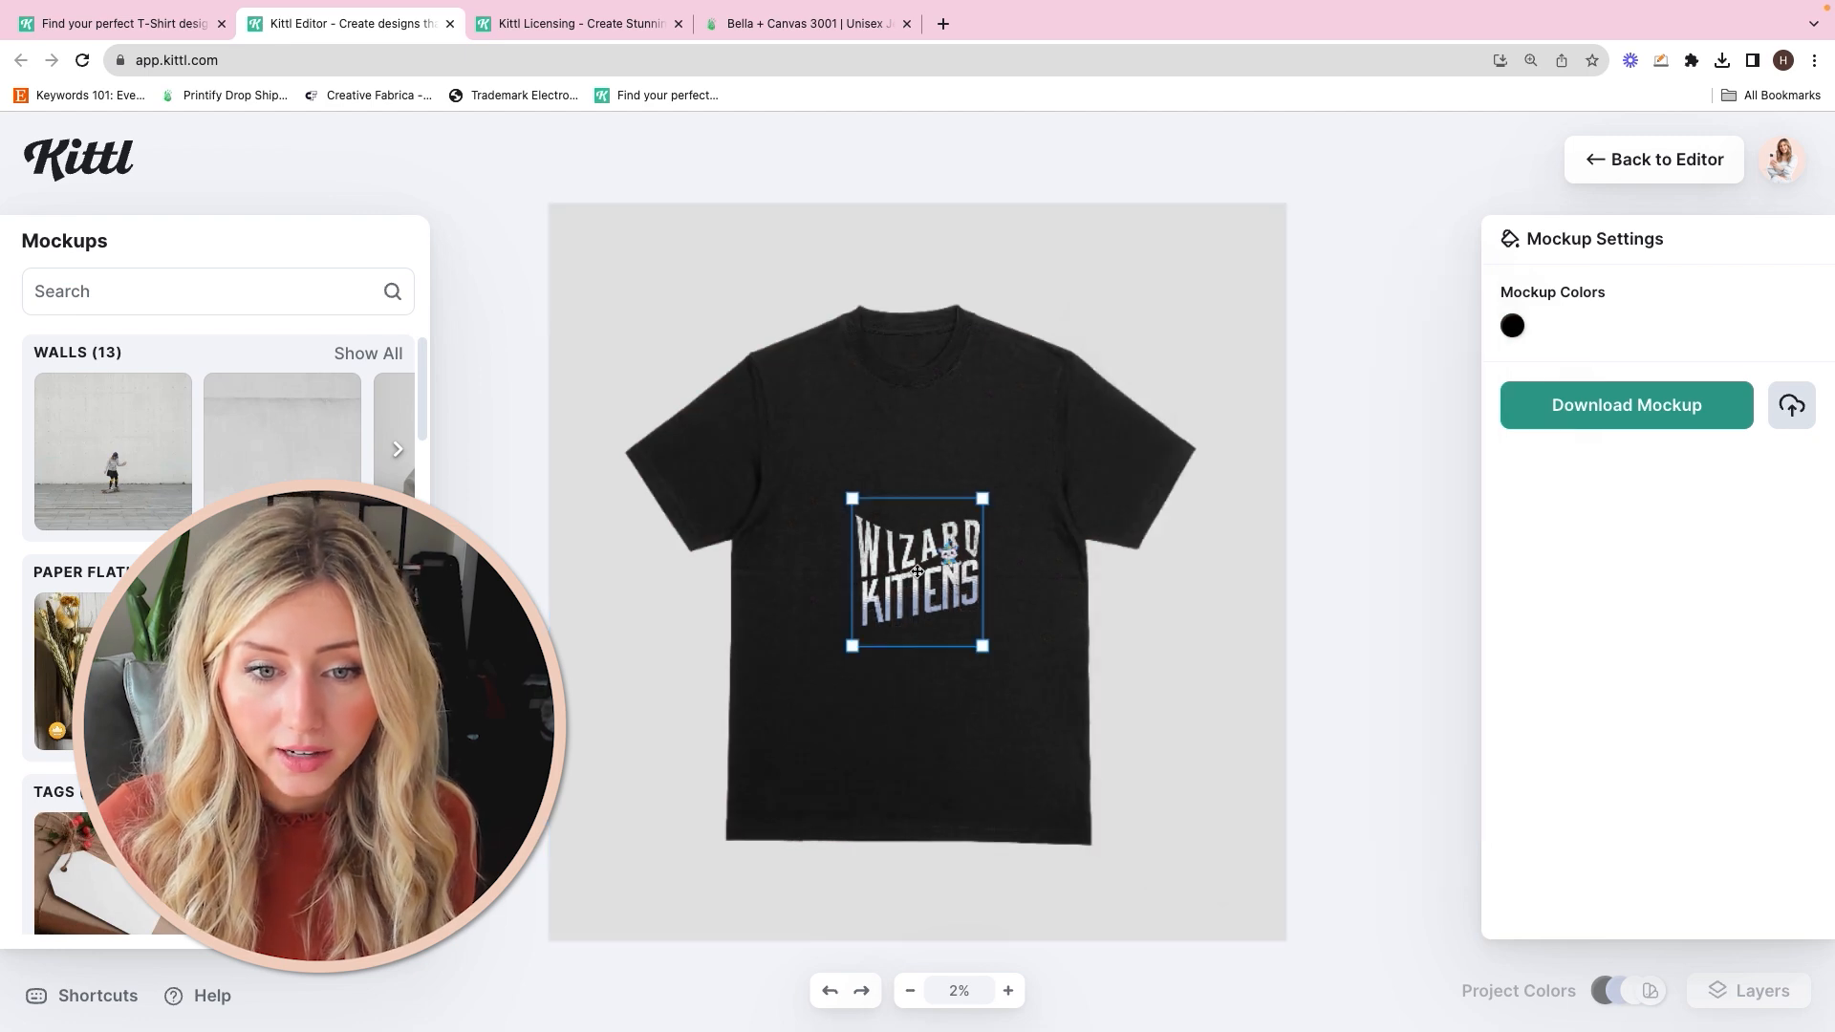
pyautogui.moveTo(899, 574); pyautogui.dragTo(893, 513)
pyautogui.moveTo(983, 436); pyautogui.dragTo(950, 488)
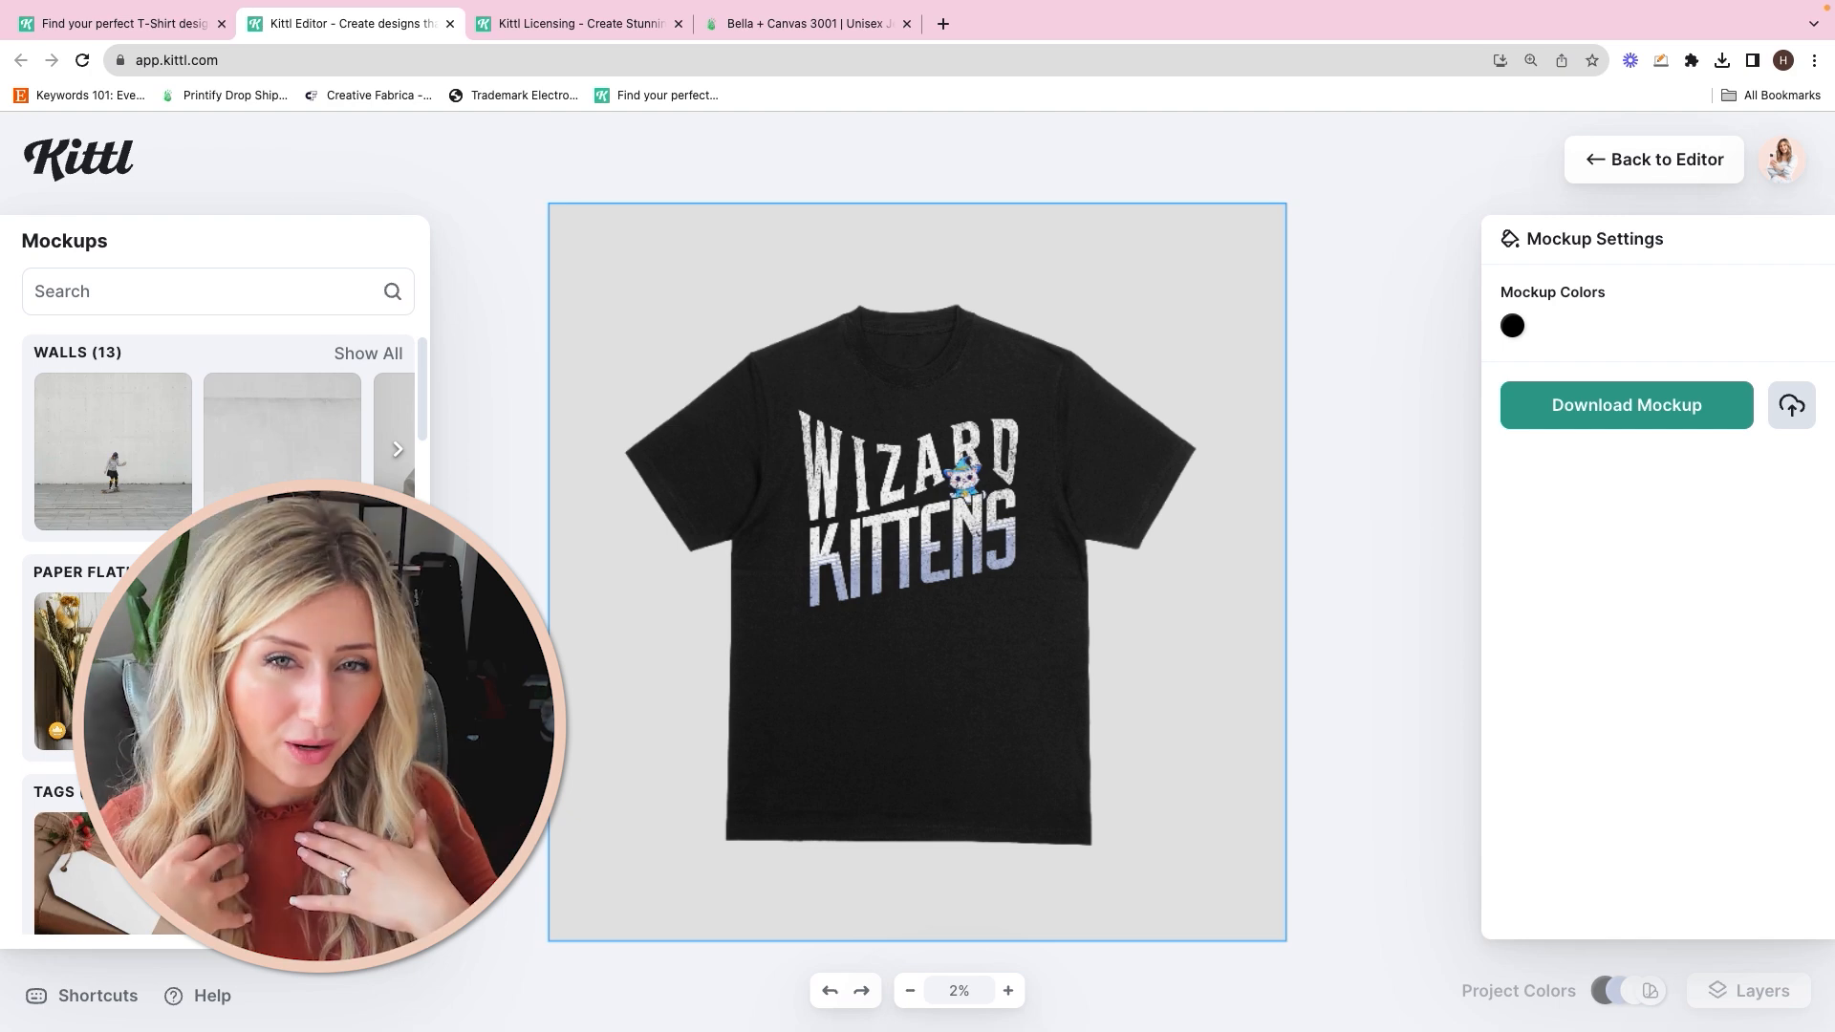
pyautogui.click(983, 476)
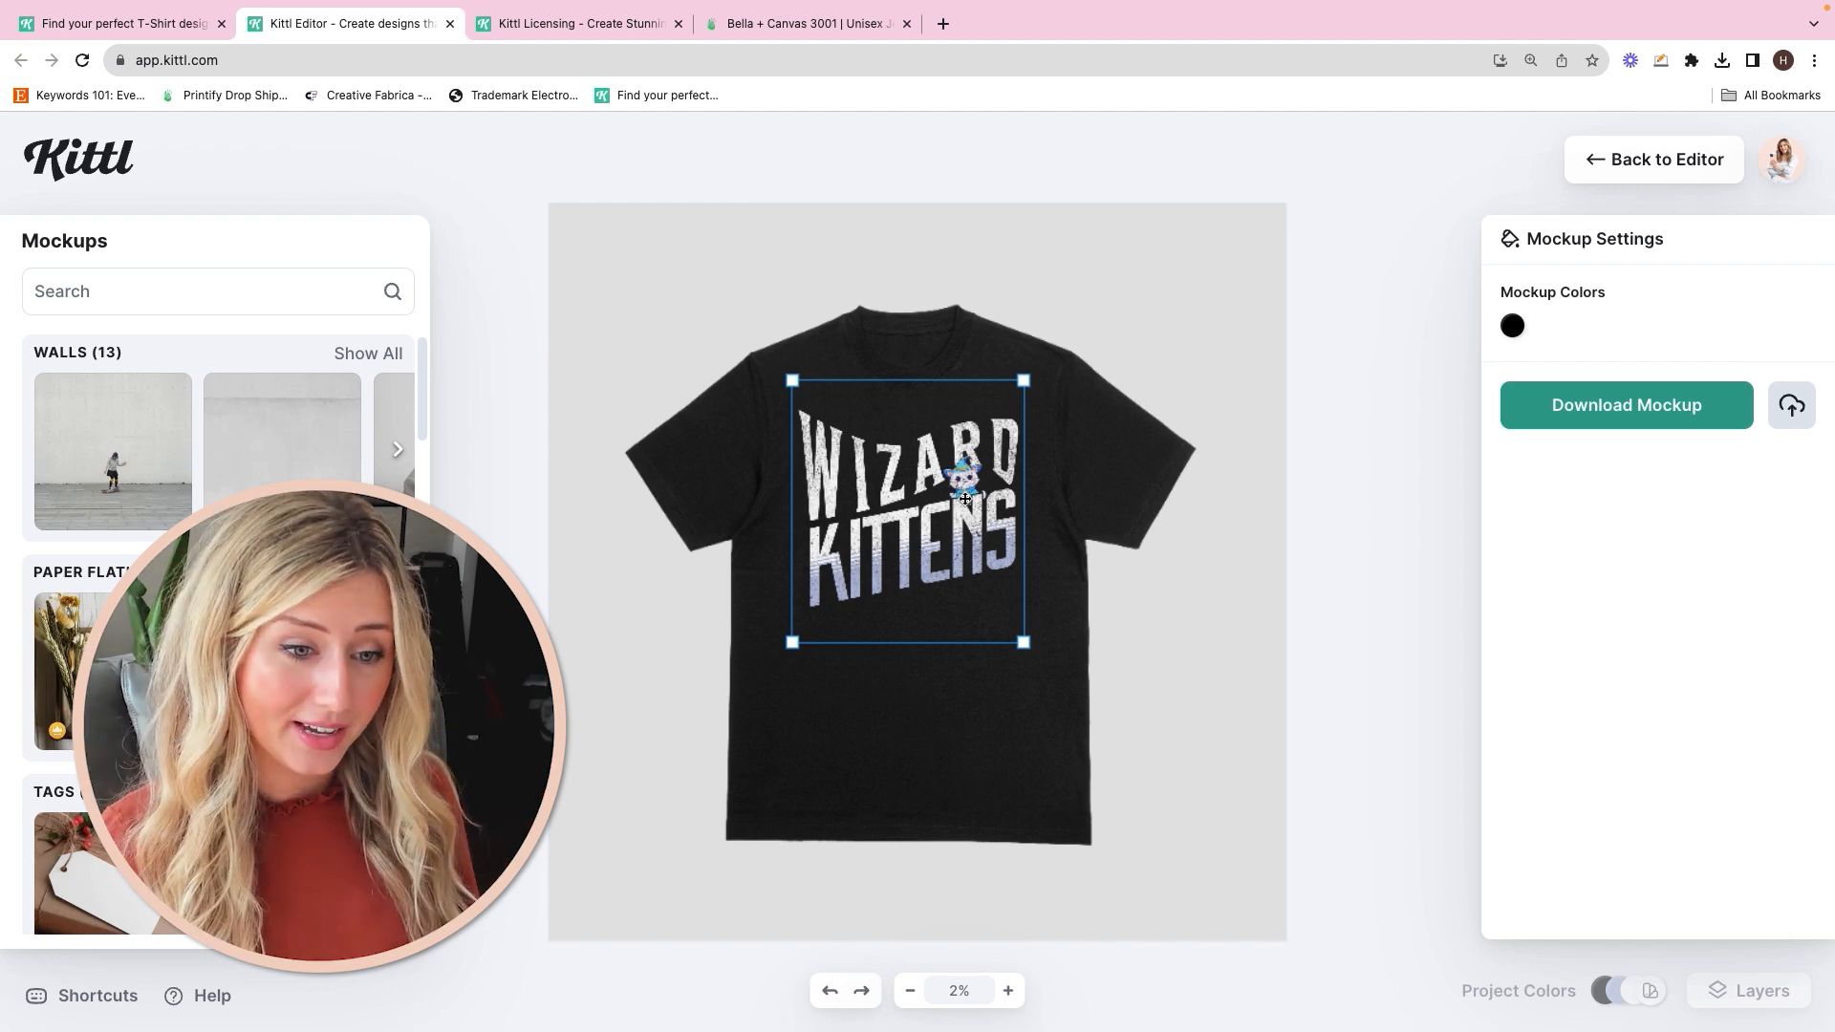
# Step: Switch to the T-shirt mockup of the man in a cap seen from behind and set the shirt's colour to black (000000)
pyautogui.scroll(-4, 220, 401)
pyautogui.click(368, 673)
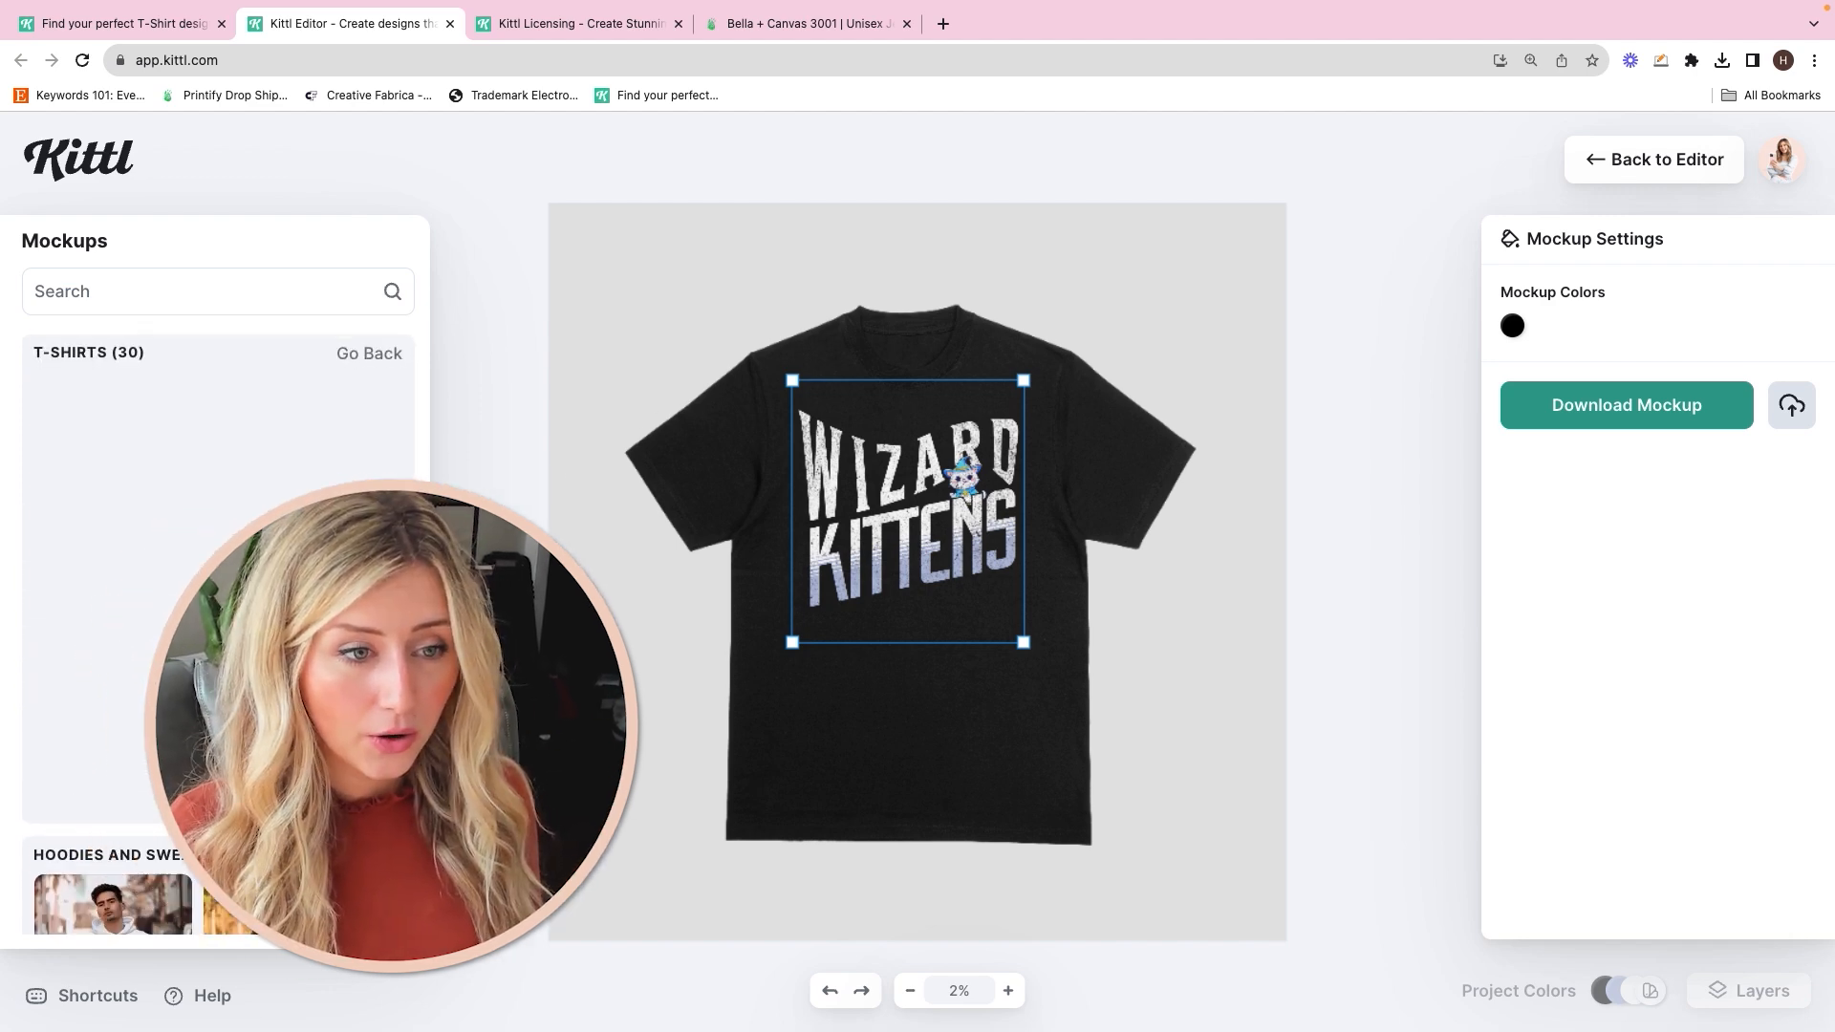
pyautogui.scroll(-2, 157, 620)
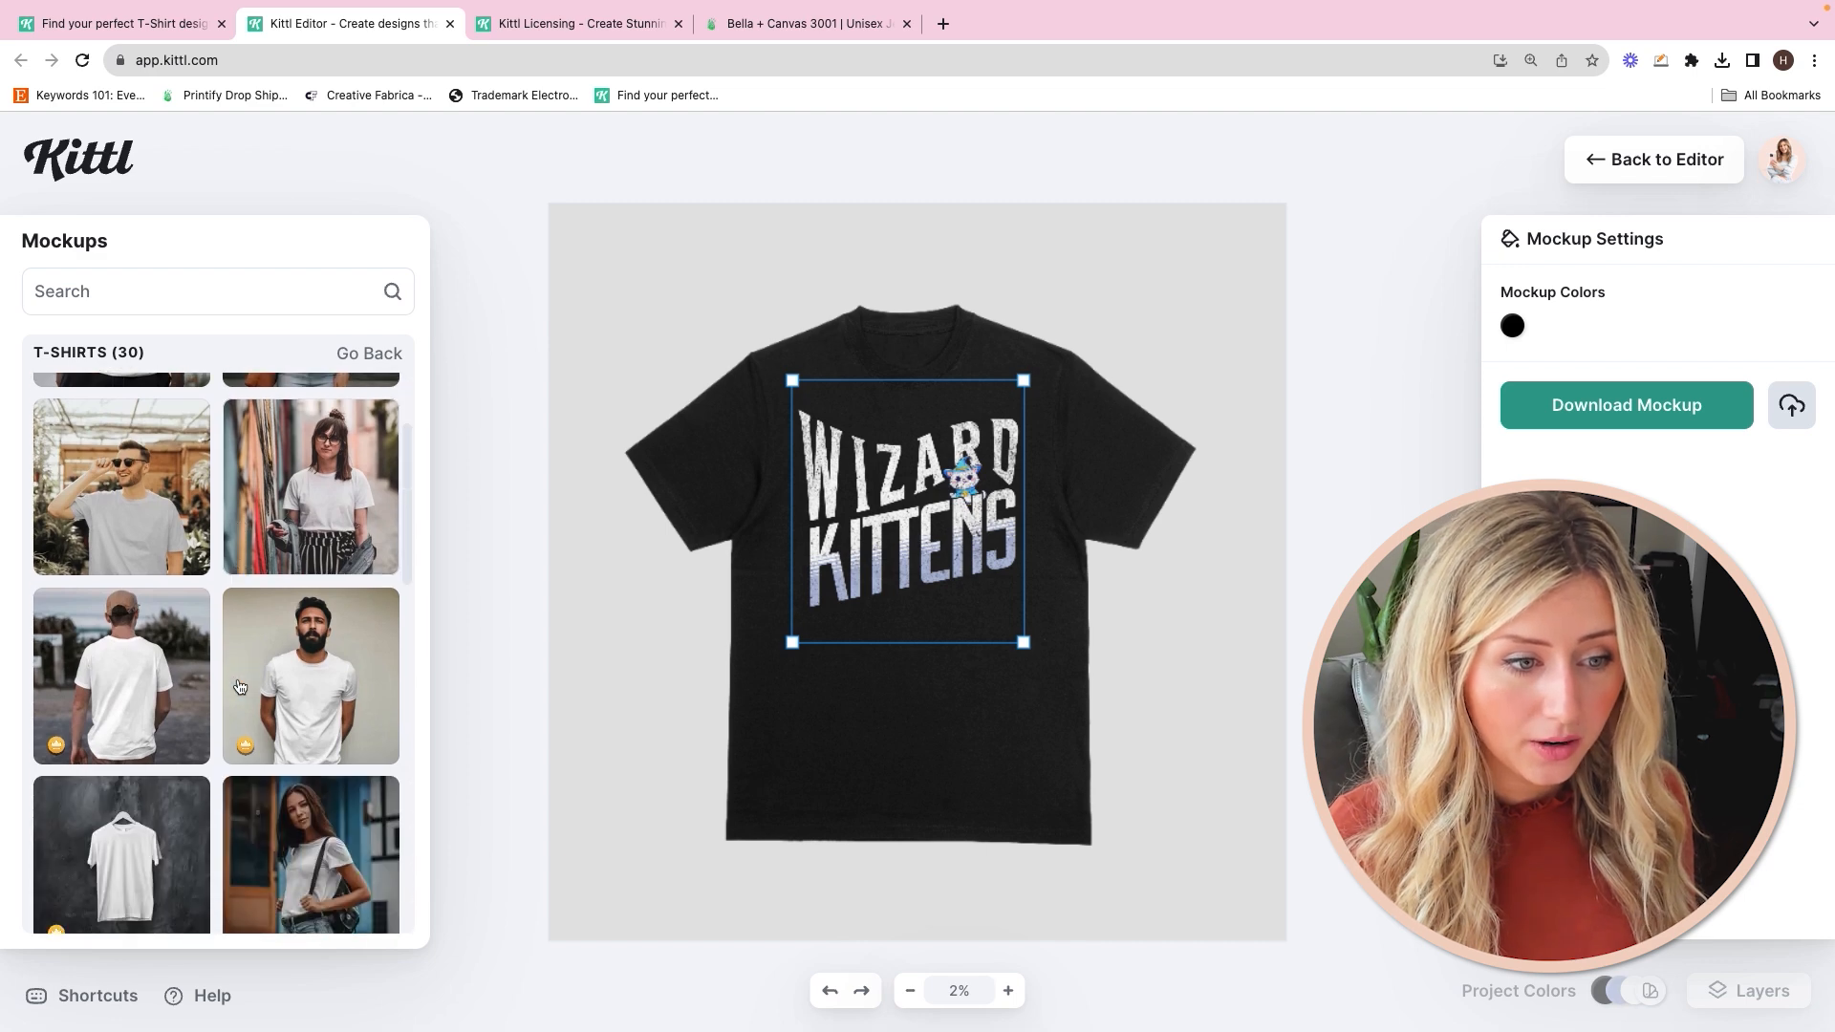
pyautogui.click(114, 681)
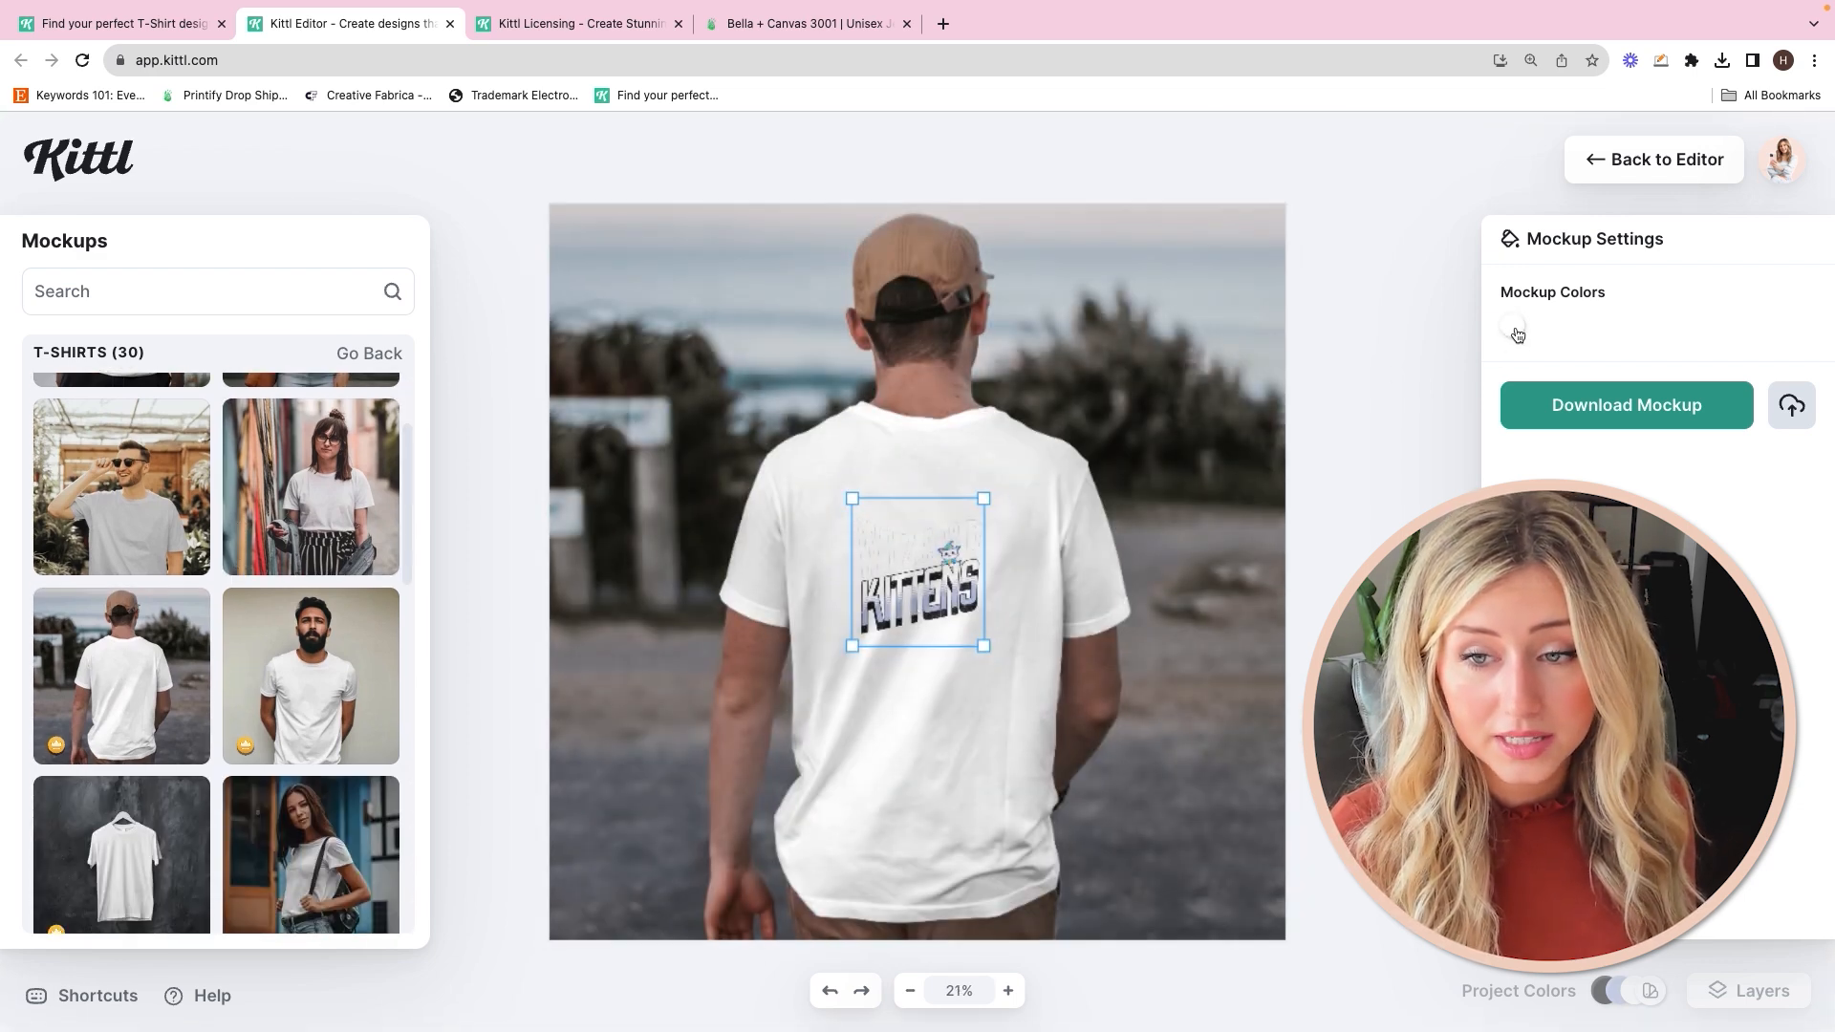
pyautogui.click(1516, 334)
pyautogui.moveTo(1347, 430); pyautogui.dragTo(1395, 616)
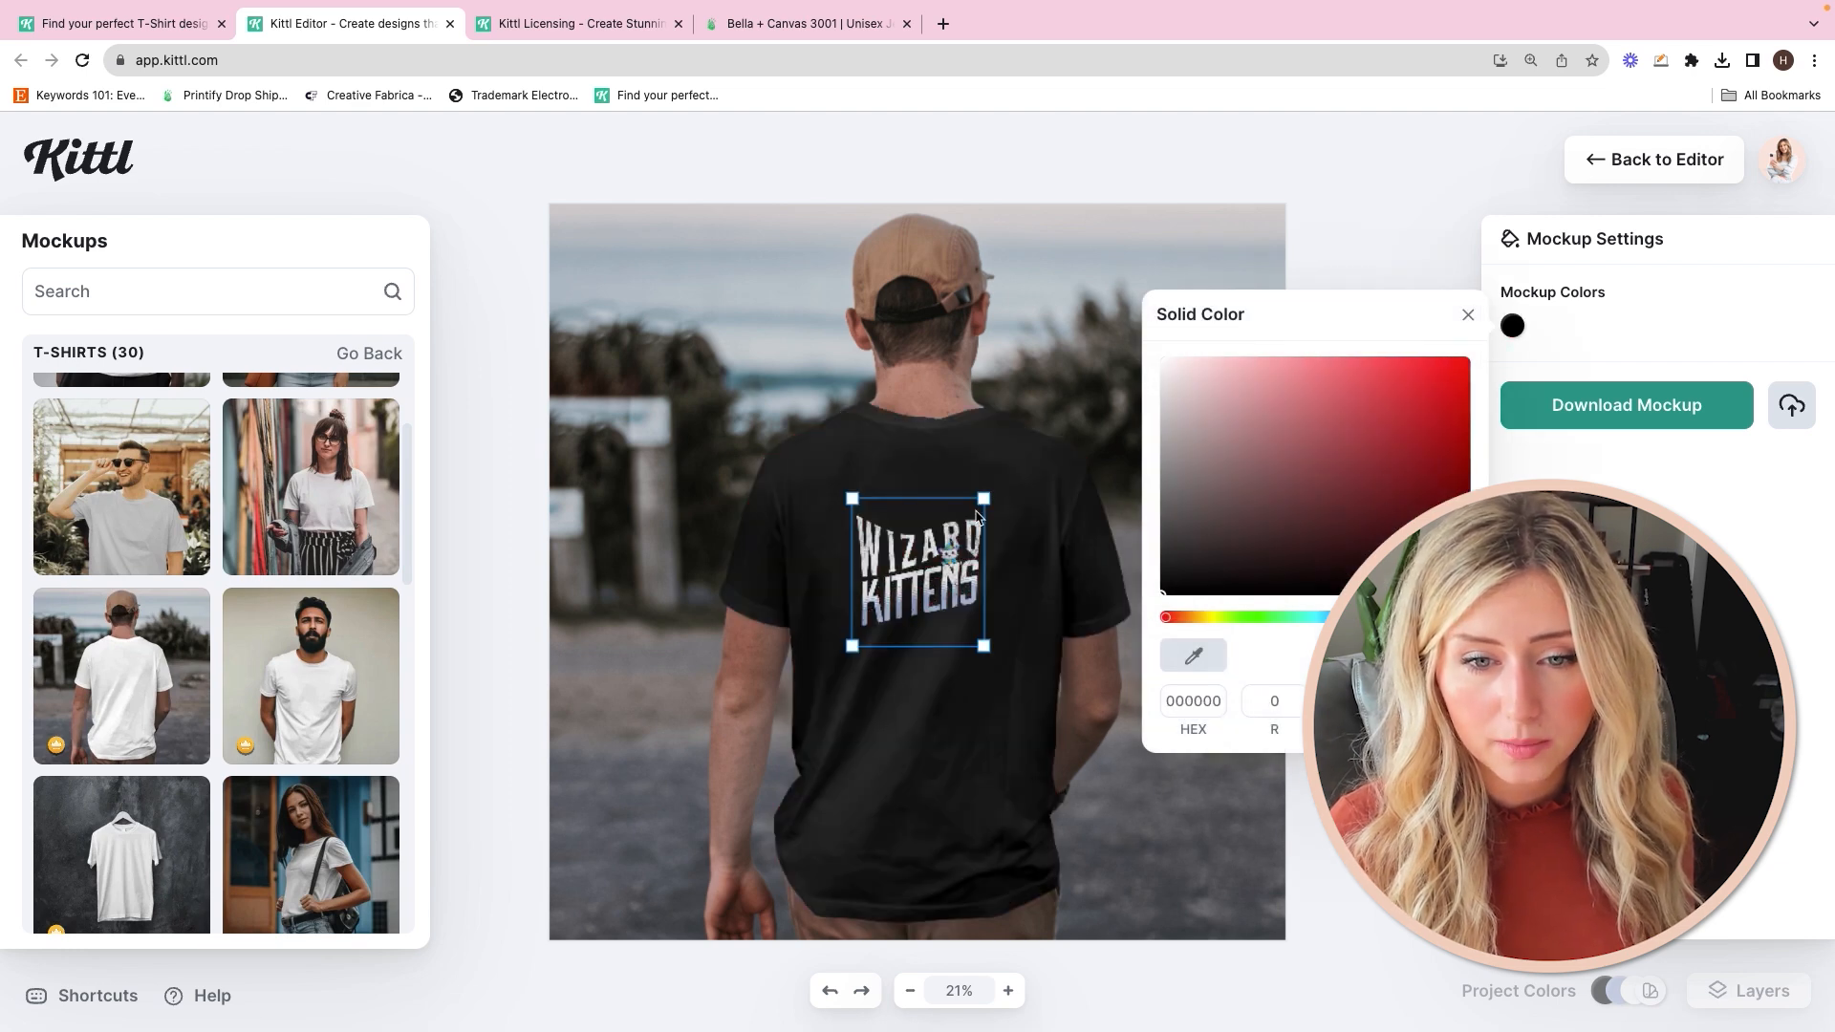
# Step: Enlarge the design on the man's shirt and centre it on the upper back below the collar
pyautogui.moveTo(987, 497); pyautogui.dragTo(1051, 425)
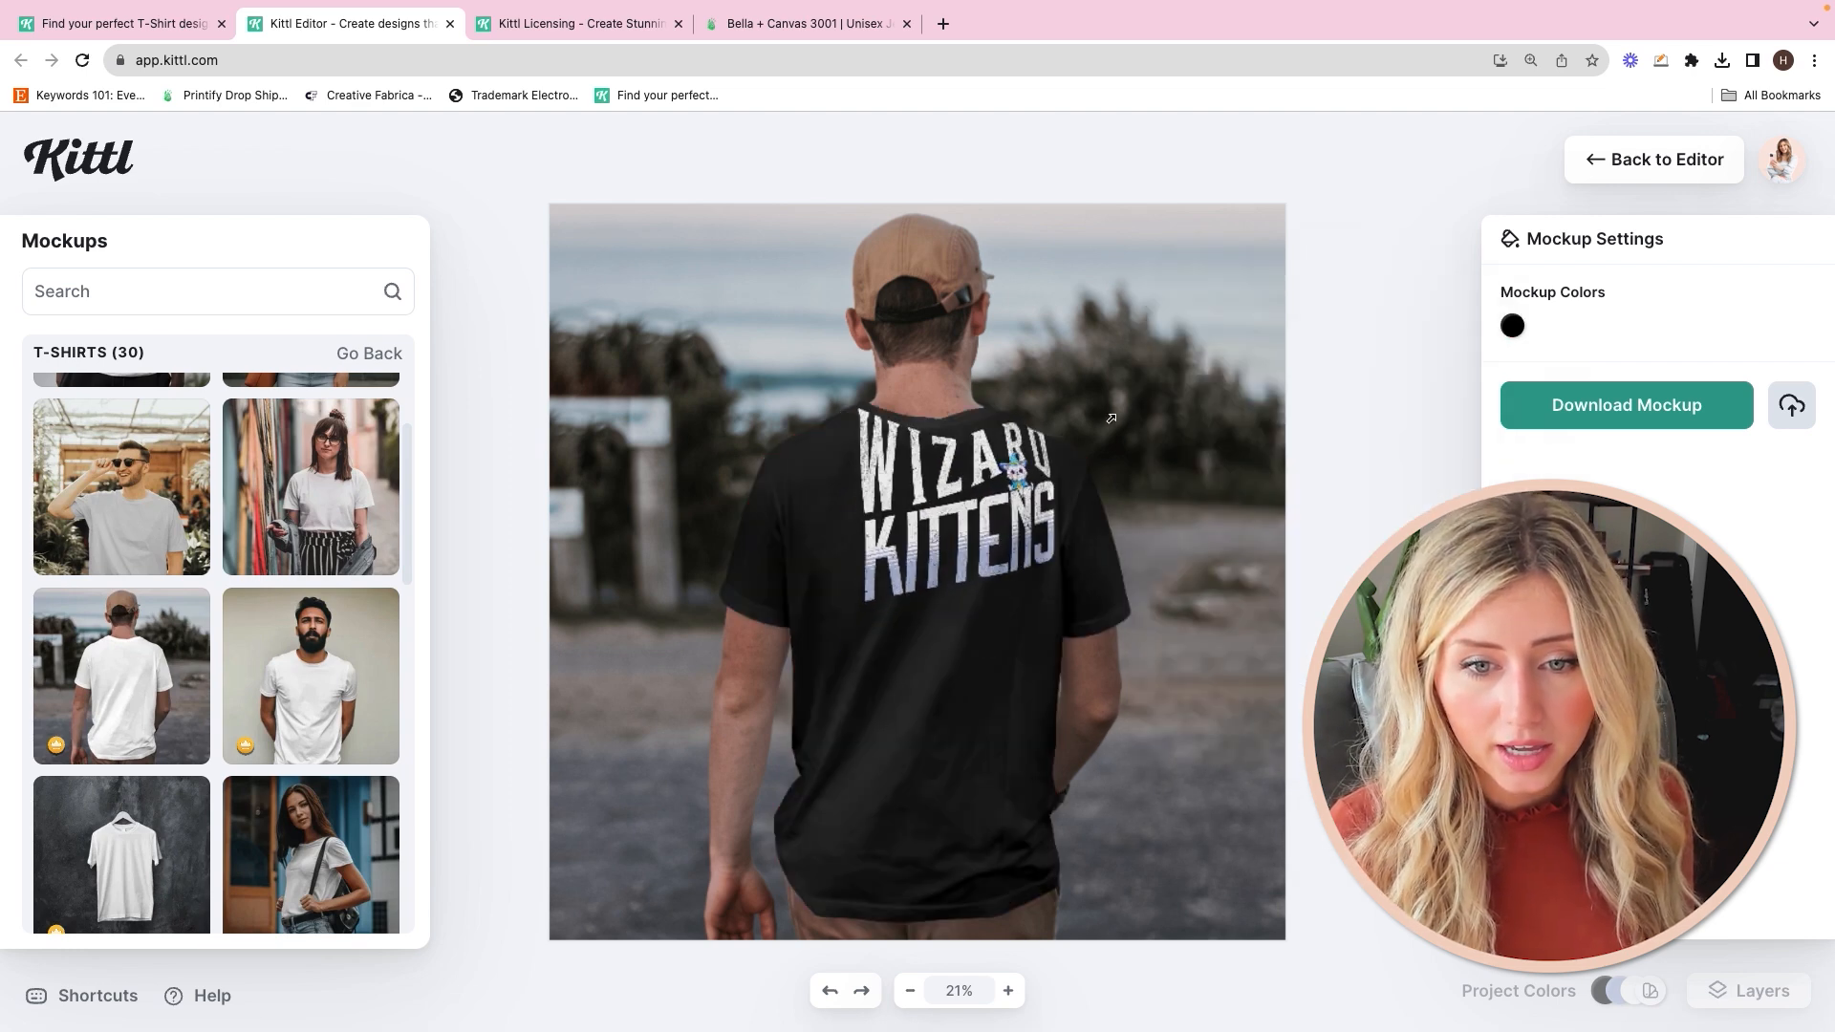
pyautogui.click(995, 439)
pyautogui.moveTo(1017, 450); pyautogui.dragTo(990, 522)
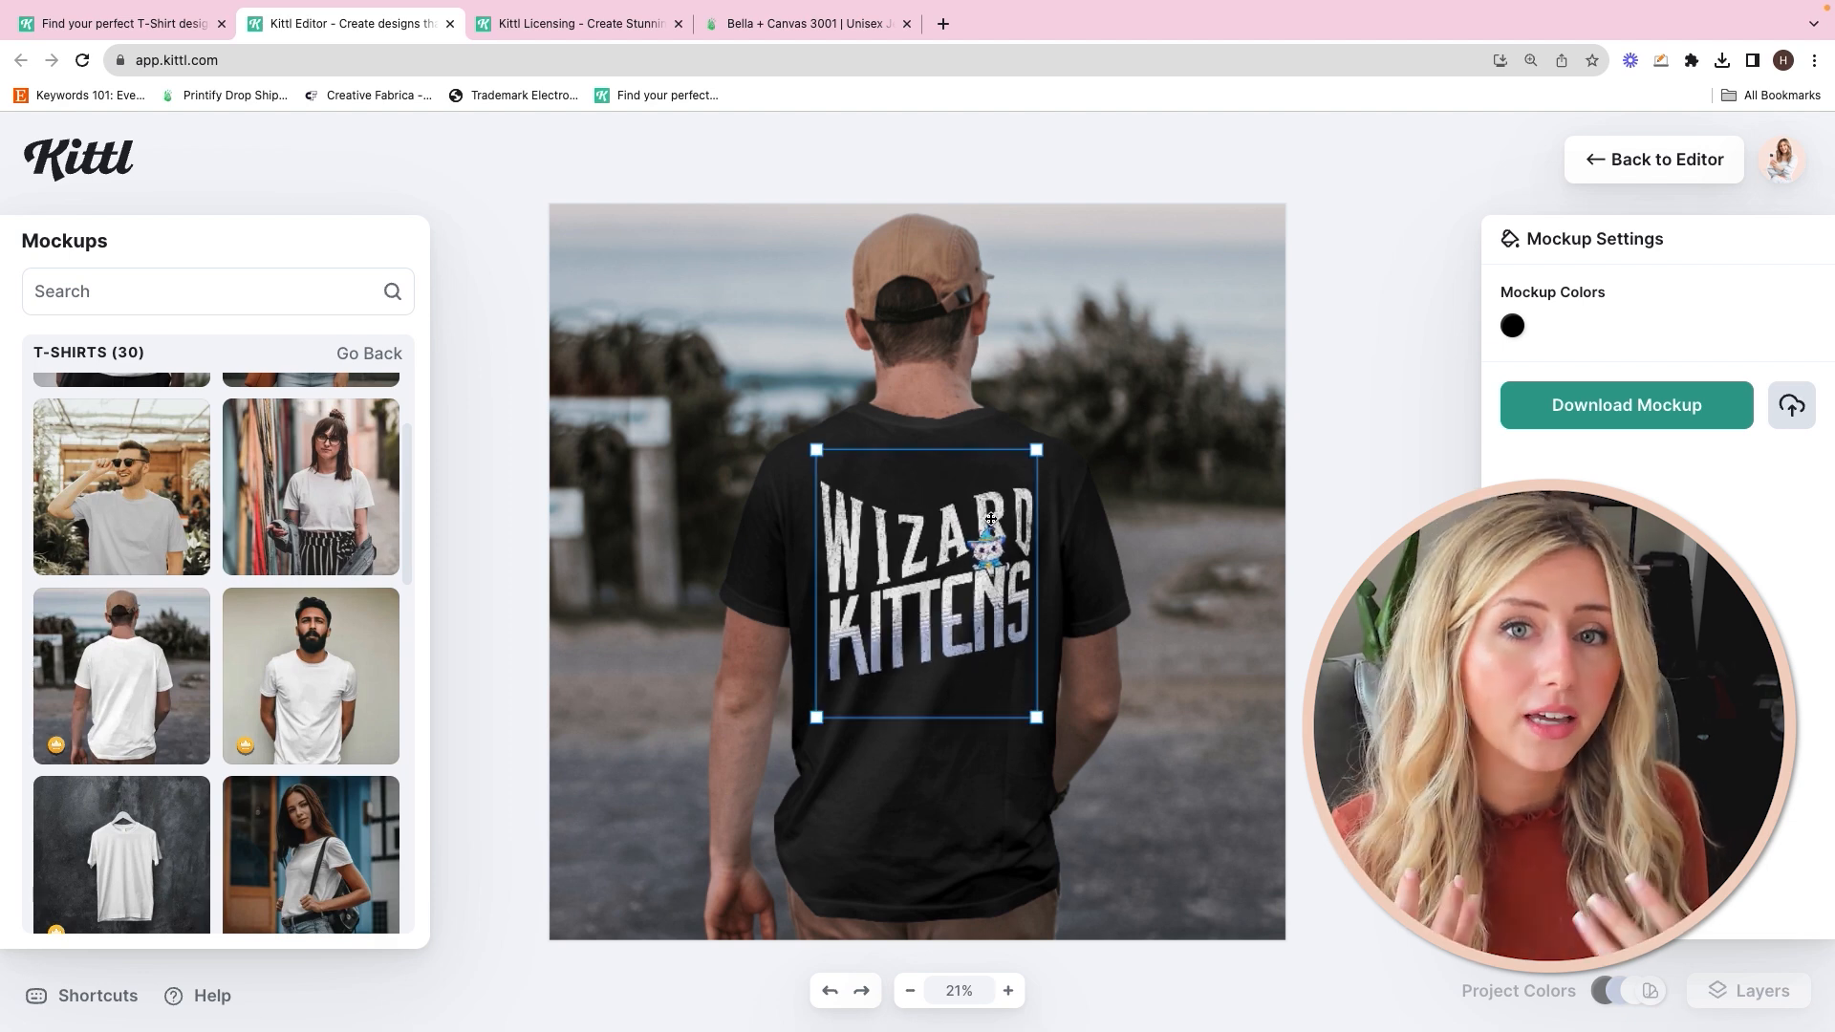